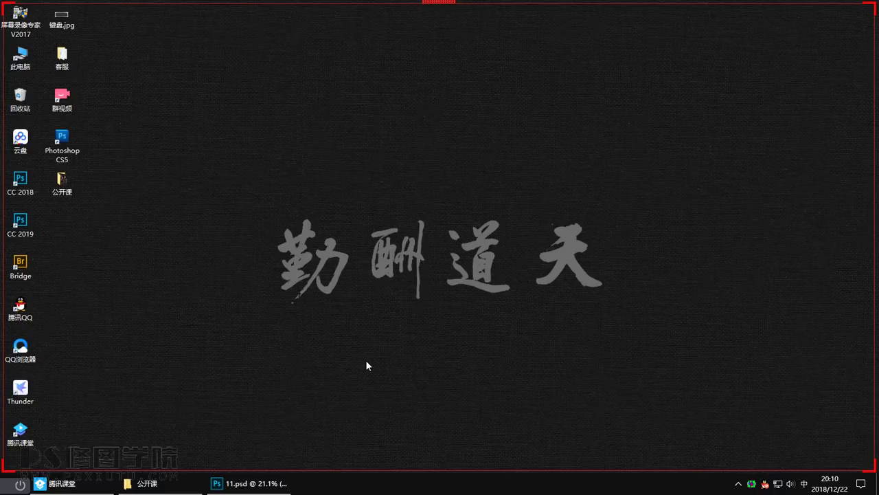
Switch from the 公开课 folder to 11.psd in Photoshop and hide the top group 组 2
{"action": "left_click", "coordinate": [198, 486]}
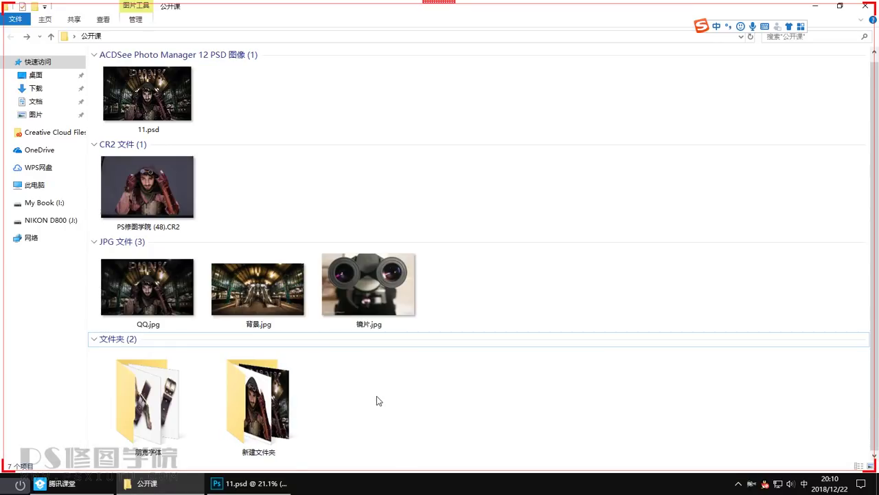
{"action": "left_click", "coordinate": [249, 483]}
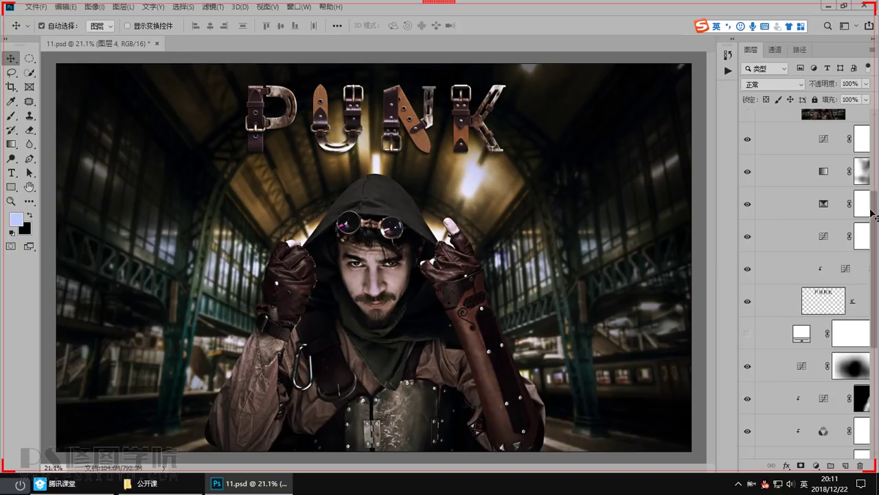
{"action": "left_click_drag", "start_coordinate": [874, 214], "coordinate": [873, 117]}
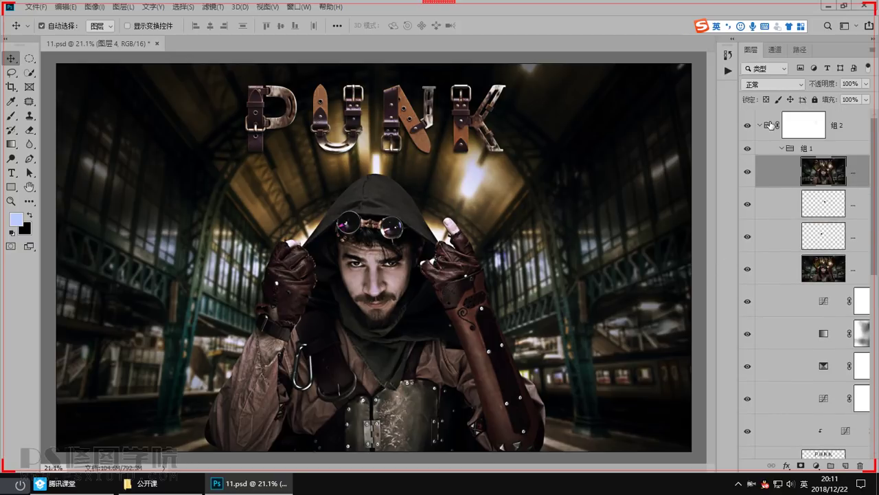
{"action": "left_click", "coordinate": [748, 126]}
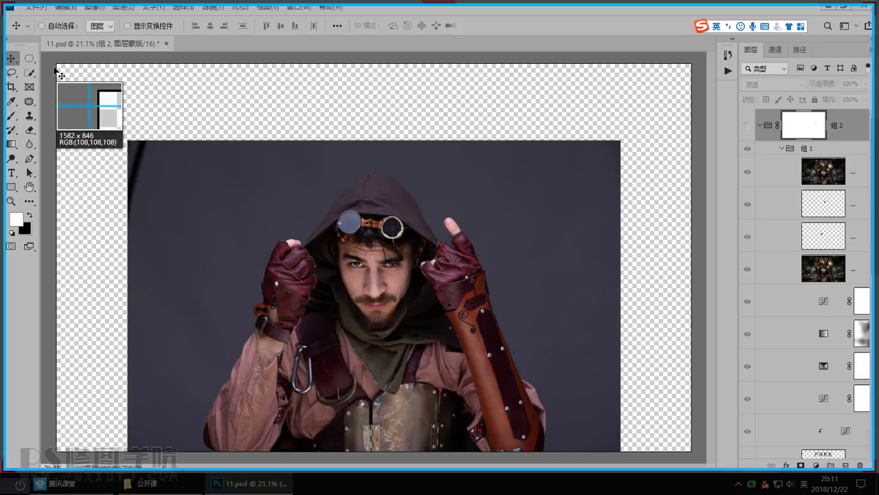
Capture the canvas showing the unedited photo and send the screenshot in the 腾讯课堂 class chat
{"action": "key", "text": "ctrl+alt+a"}
{"action": "left_click_drag", "start_coordinate": [55, 67], "coordinate": [685, 441]}
{"action": "double_click", "coordinate": [437, 379]}
{"action": "left_click", "coordinate": [92, 481]}
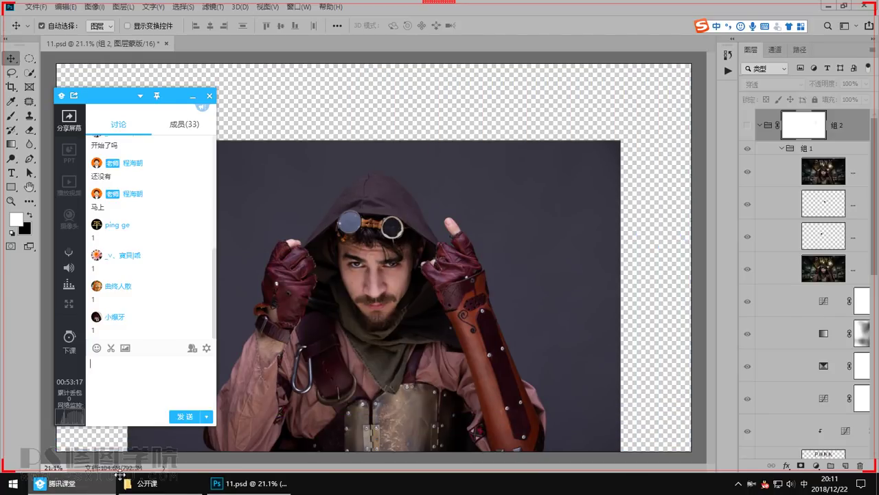
{"action": "key", "text": "ctrl+v"}
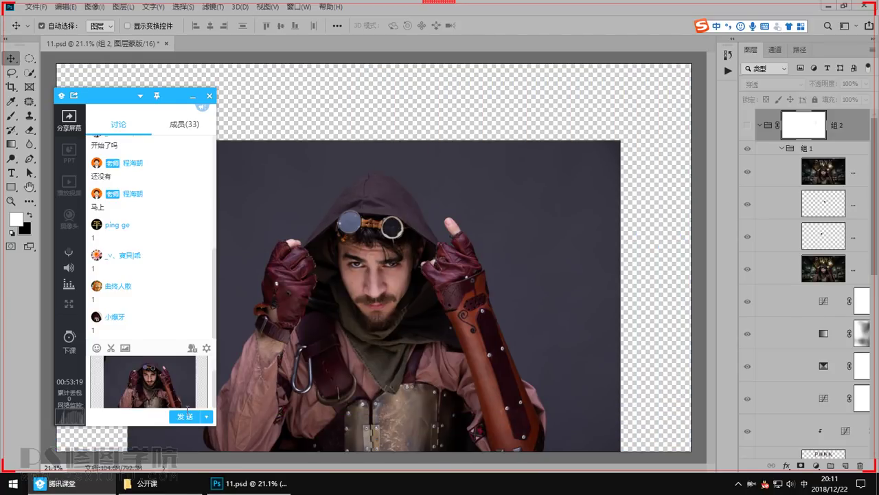
{"action": "left_click", "coordinate": [190, 416]}
Make group 组 2 visible again, capture the finished composite and send the screenshot in the class chat
{"action": "left_click", "coordinate": [748, 125]}
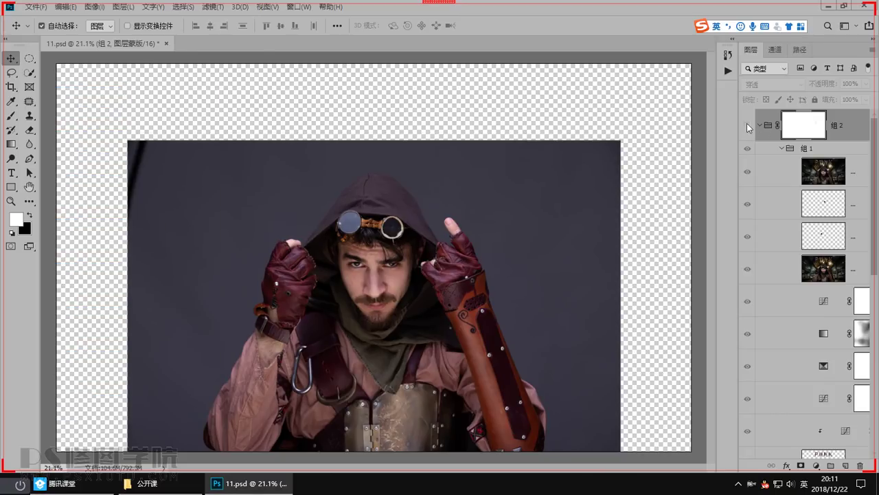
{"action": "key", "text": "ctrl+alt+a"}
{"action": "left_click_drag", "start_coordinate": [58, 63], "coordinate": [687, 448]}
{"action": "double_click", "coordinate": [409, 360]}
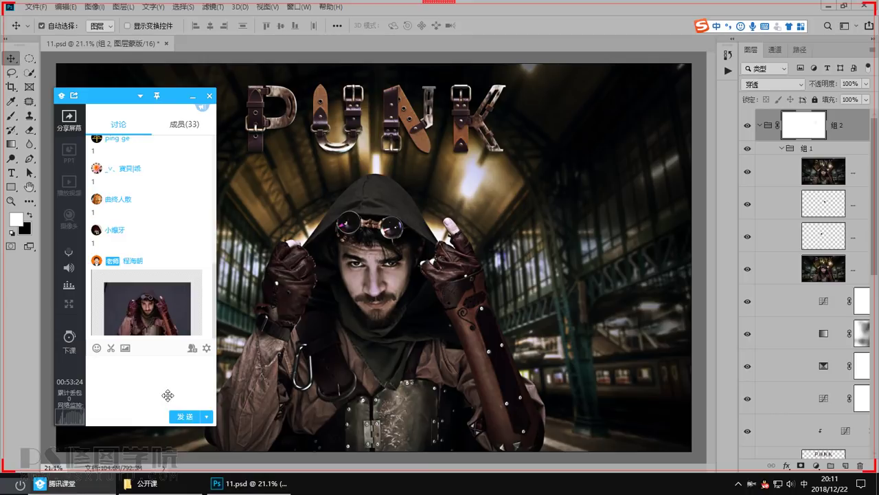
{"action": "key", "text": "ctrl+v"}
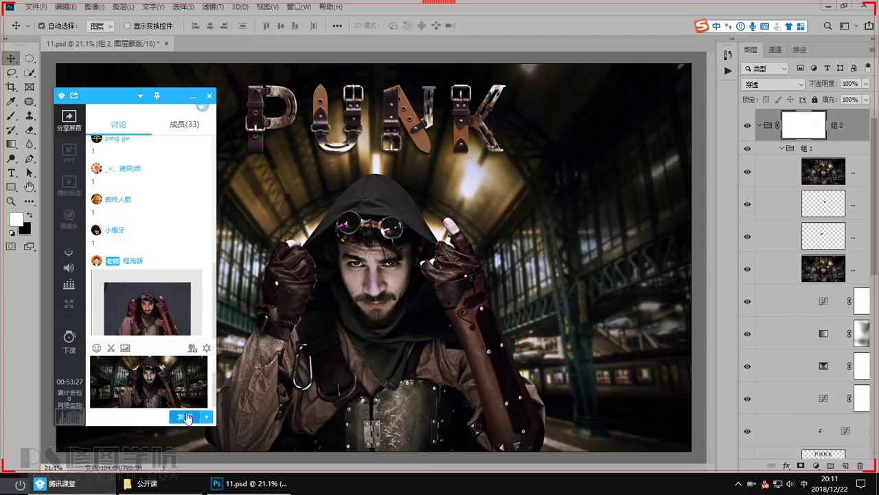
{"action": "left_click", "coordinate": [185, 417]}
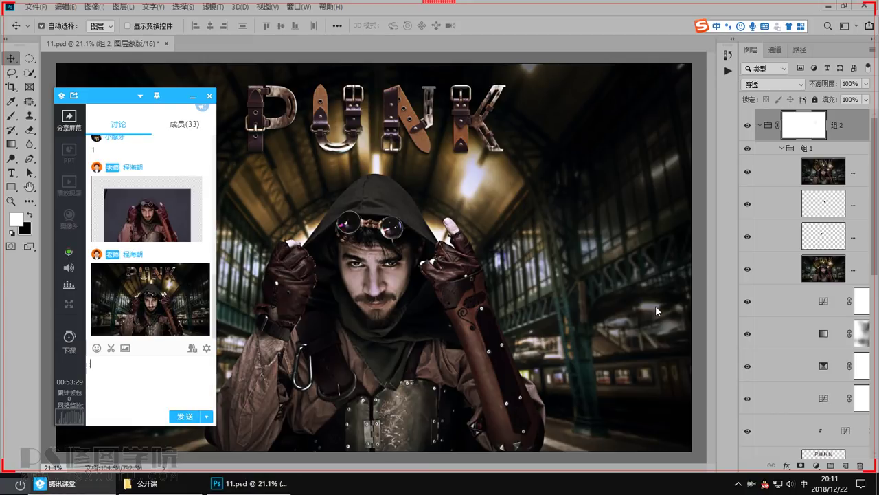
Examine the leather-and-buckle PUNK lettering up close and review the whole finished composite
{"action": "left_click", "coordinate": [779, 126]}
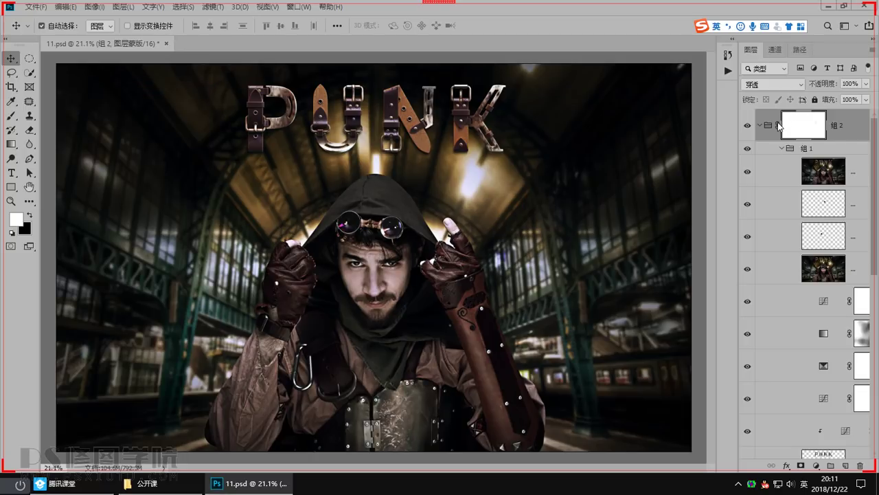
{"action": "left_click_drag", "start_coordinate": [385, 123], "coordinate": [406, 169]}
{"action": "scroll", "coordinate": [410, 173], "scroll_direction": "up", "scroll_amount": 5}
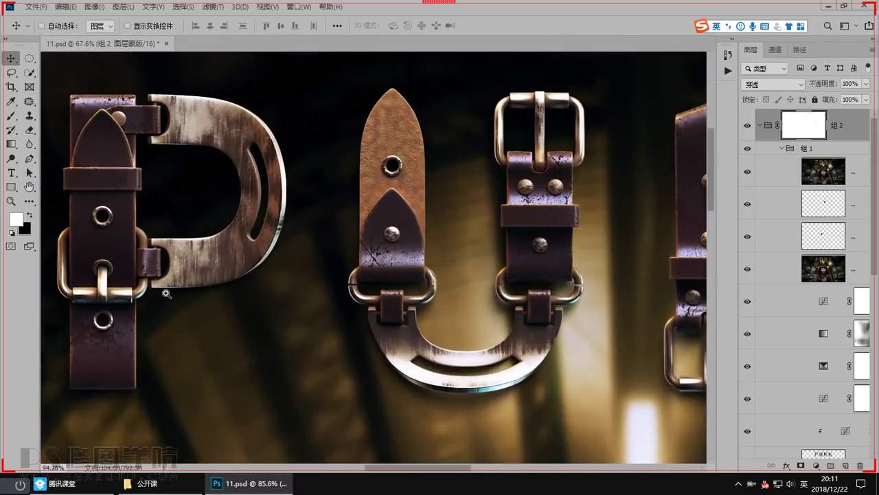
{"action": "left_click_drag", "start_coordinate": [166, 293], "coordinate": [169, 293]}
{"action": "left_click_drag", "start_coordinate": [146, 256], "coordinate": [212, 305]}
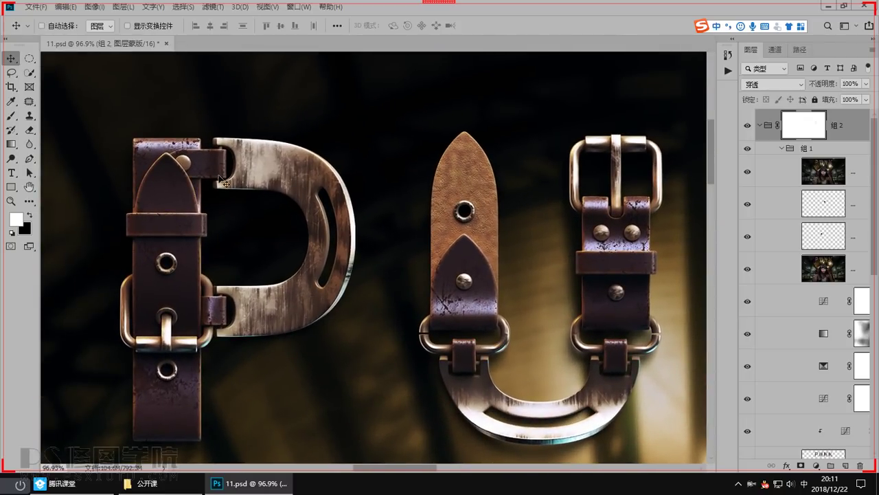
{"action": "left_click_drag", "start_coordinate": [224, 181], "coordinate": [189, 229]}
{"action": "left_click_drag", "start_coordinate": [410, 261], "coordinate": [264, 261]}
{"action": "scroll", "coordinate": [264, 263], "scroll_direction": "right", "scroll_amount": 1}
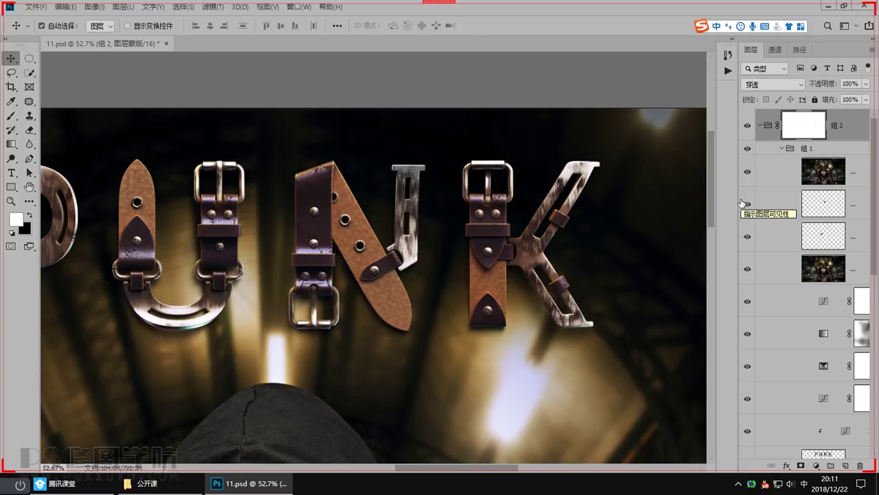
{"action": "scroll", "coordinate": [404, 294], "scroll_direction": "down", "scroll_amount": 1}
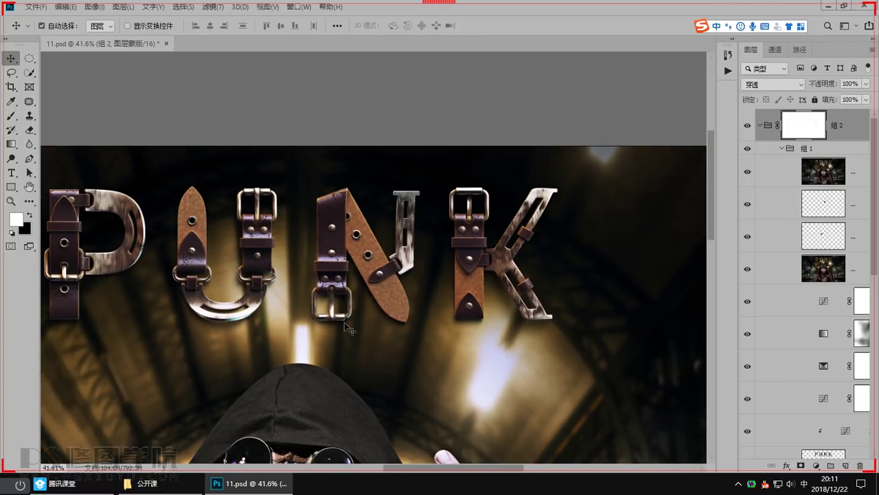
{"action": "left_click_drag", "start_coordinate": [244, 324], "coordinate": [340, 262]}
{"action": "key", "text": "ctrl+0"}
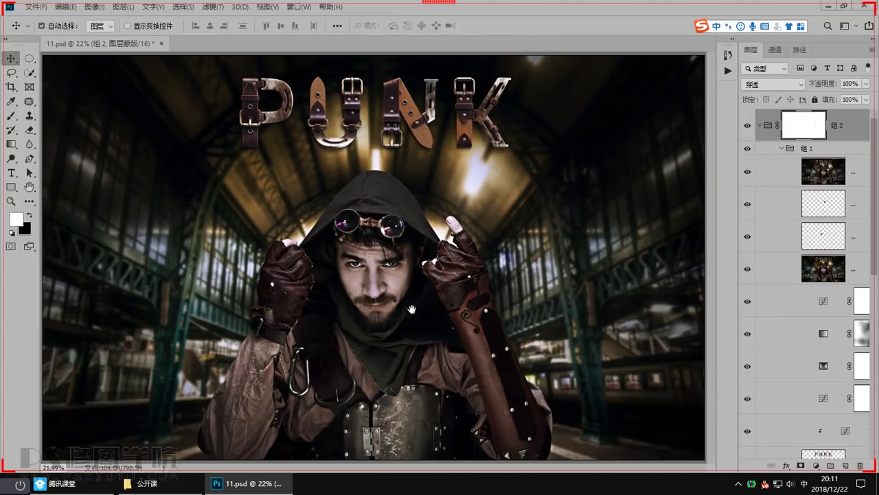
{"action": "scroll", "coordinate": [409, 323], "scroll_direction": "down", "scroll_amount": 2}
{"action": "scroll", "coordinate": [402, 343], "scroll_direction": "up", "scroll_amount": 1}
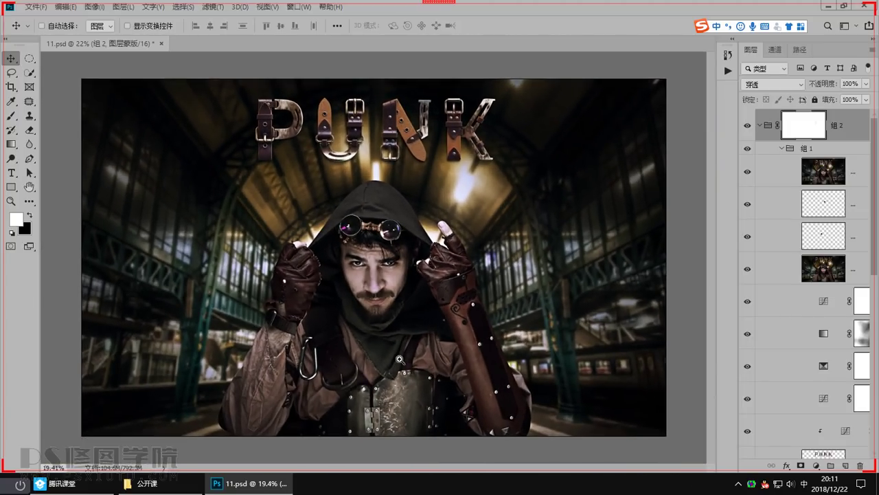
Close 11.psd and bring up the 公开课 folder with the source files
{"action": "left_click", "coordinate": [166, 44]}
{"action": "left_click", "coordinate": [443, 183]}
{"action": "left_click", "coordinate": [255, 480]}
{"action": "left_click_drag", "start_coordinate": [164, 192], "coordinate": [314, 204]}
{"action": "left_click", "coordinate": [314, 204]}
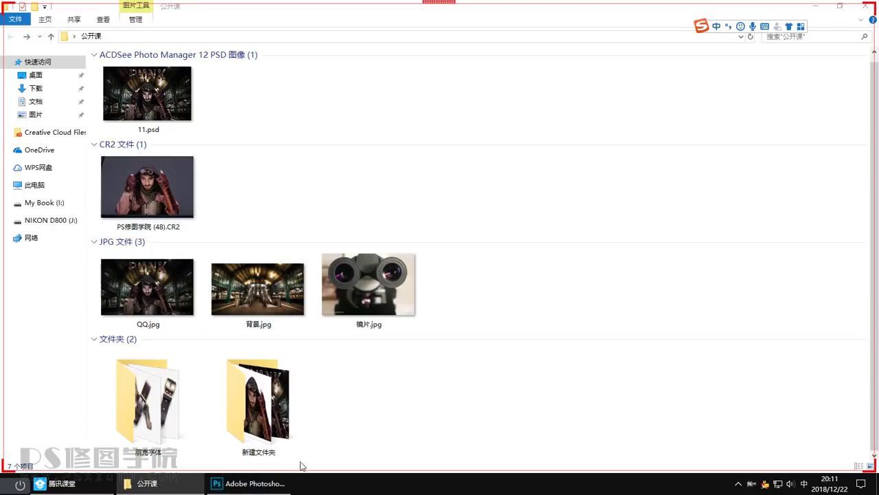
Try to close the Photoshop window and relaunch Photoshop CC 2019 from the desktop
{"action": "left_click", "coordinate": [147, 483]}
{"action": "right_click", "coordinate": [221, 484]}
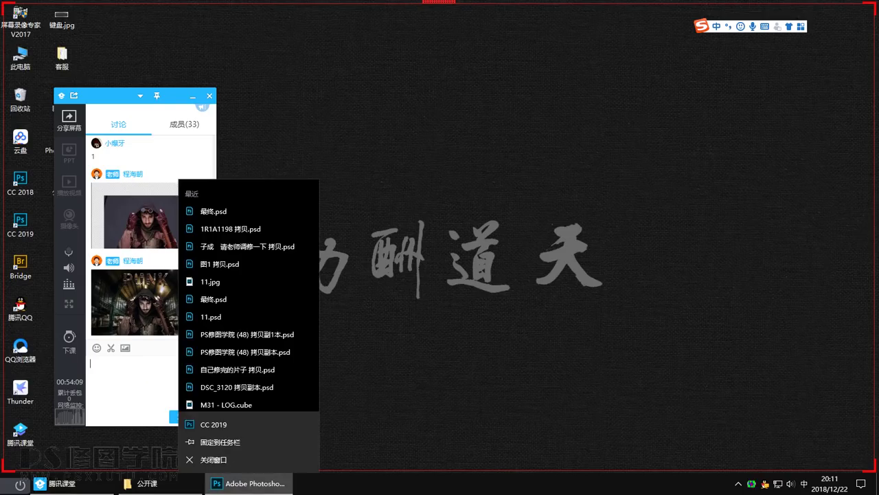
{"action": "left_click", "coordinate": [213, 460]}
{"action": "left_click", "coordinate": [877, 483]}
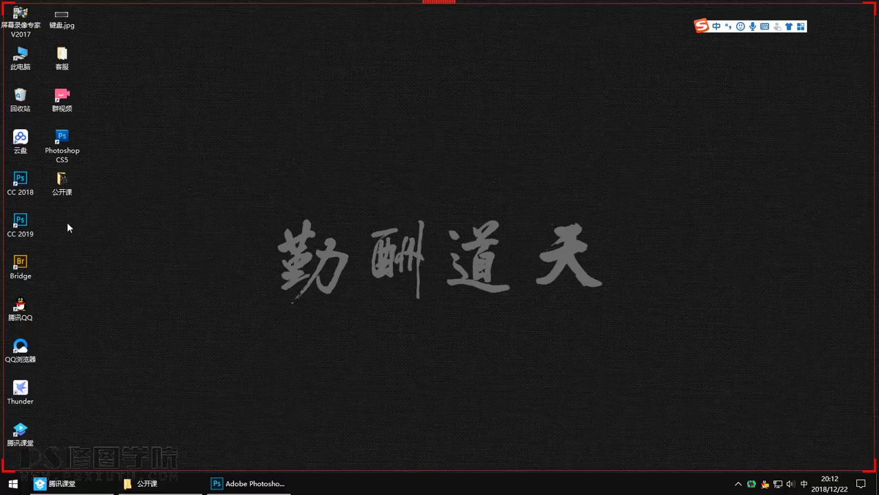
{"action": "double_click", "coordinate": [21, 222]}
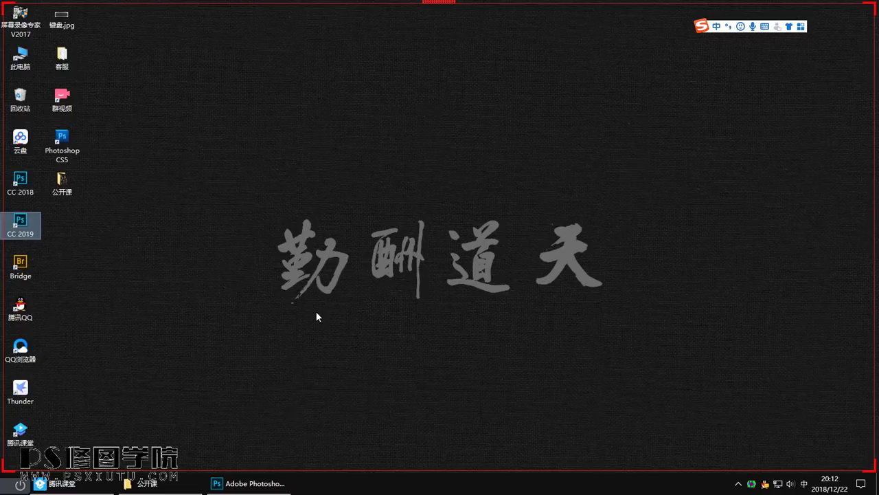
End the Adobe Photoshop CC 2019 process in Task Manager and start Photoshop CC 2019 again
{"action": "key", "text": "ctrl+shift+Escape"}
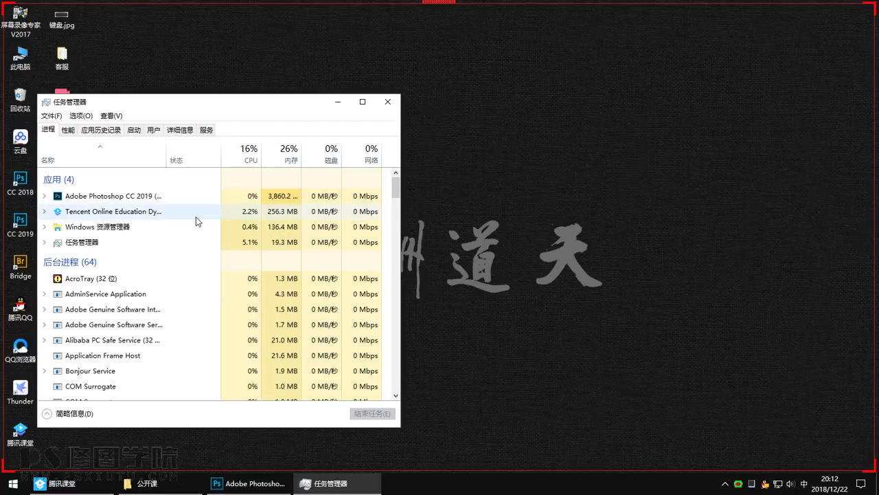
{"action": "left_click", "coordinate": [371, 413]}
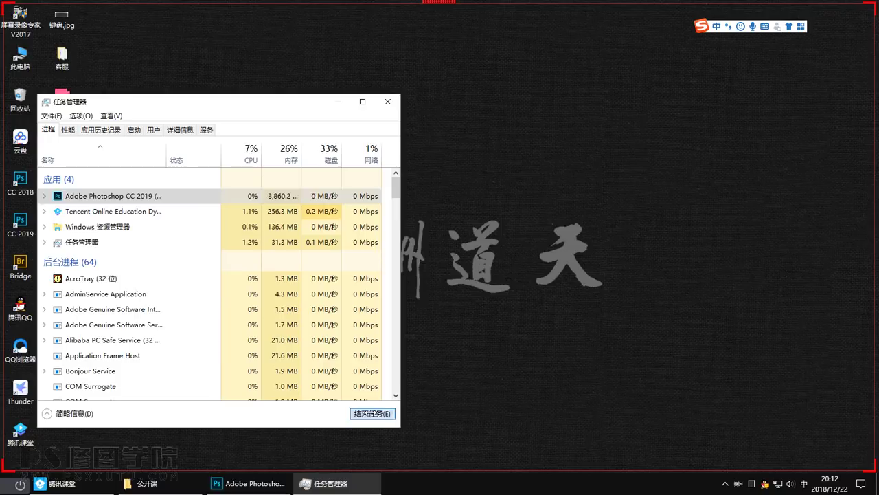
{"action": "left_click", "coordinate": [388, 101]}
{"action": "key", "text": "alt+F4"}
{"action": "double_click", "coordinate": [21, 222]}
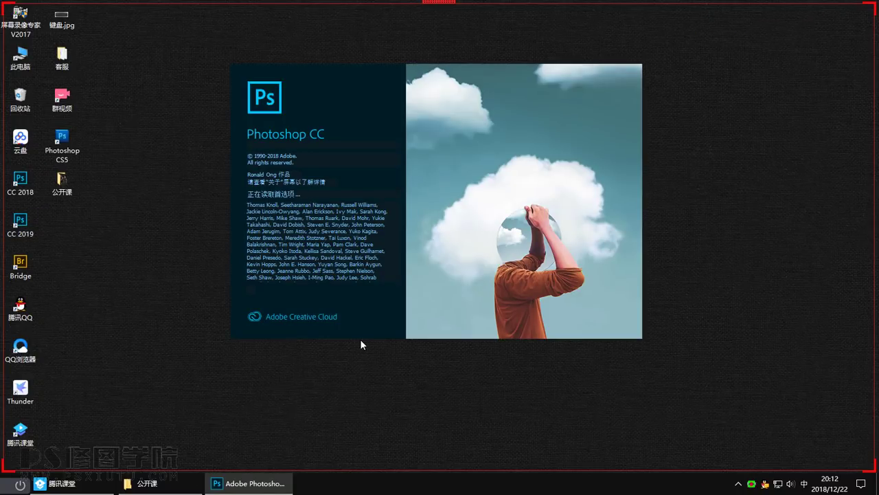
{"action": "left_click", "coordinate": [732, 450]}
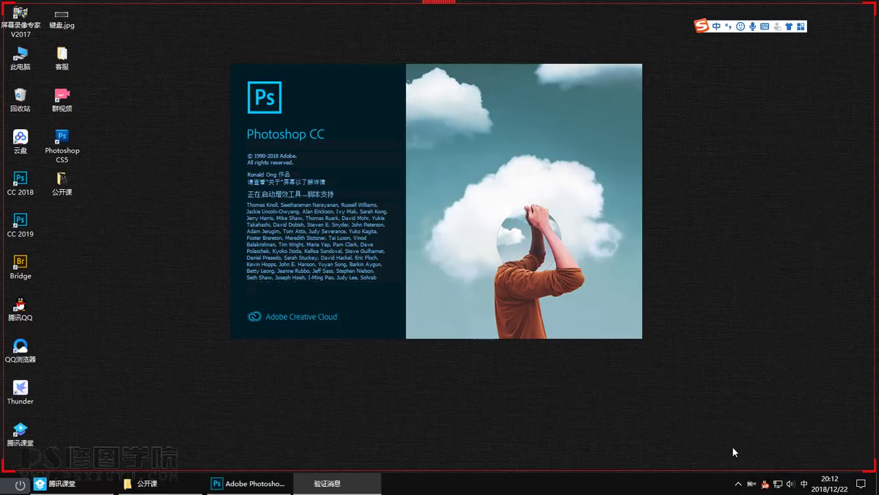
{"action": "left_click", "coordinate": [595, 80]}
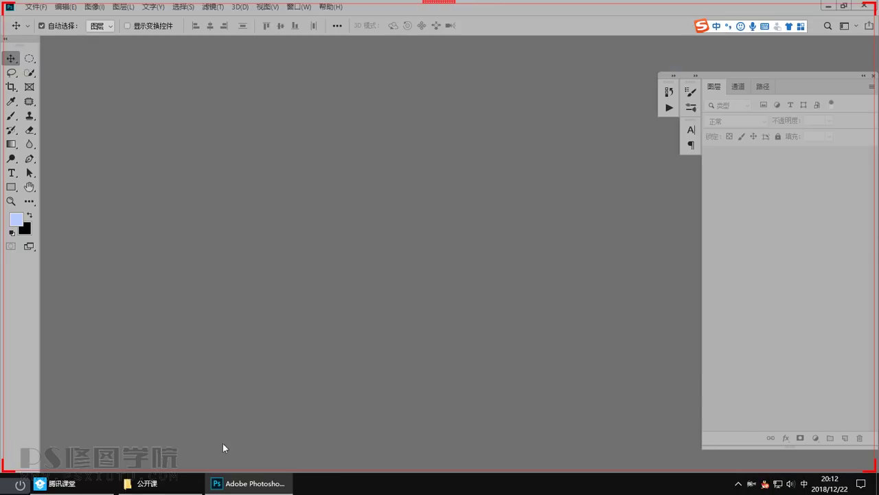
Open PS修图学院 (48).CR2 from the 公开课 folder in Photoshop's Camera Raw
{"action": "left_click", "coordinate": [141, 483]}
{"action": "left_click_drag", "start_coordinate": [147, 182], "coordinate": [253, 485]}
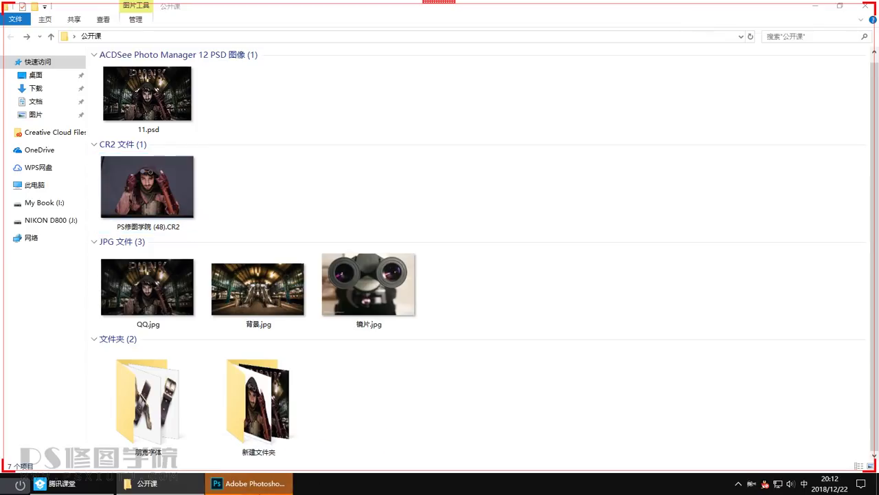
{"action": "left_click", "coordinate": [261, 485]}
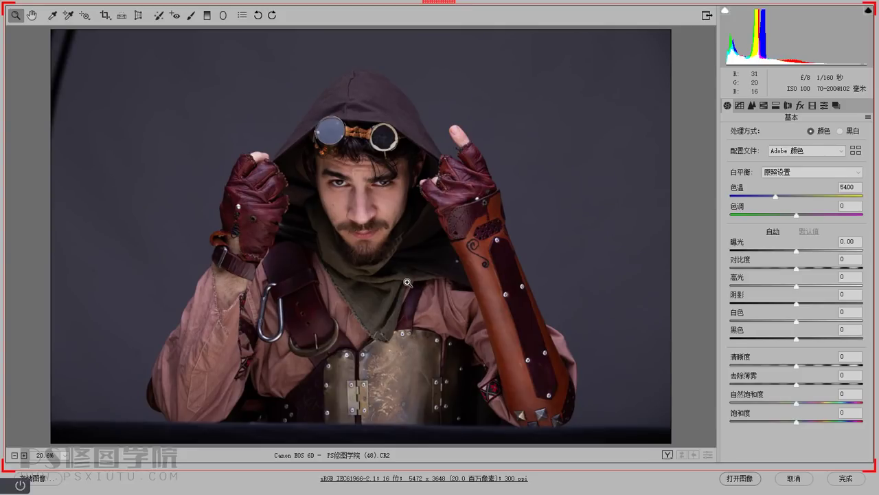
Correct the white balance with the White Balance tool by sampling several spots on the grey backdrop
{"action": "left_click", "coordinate": [52, 14]}
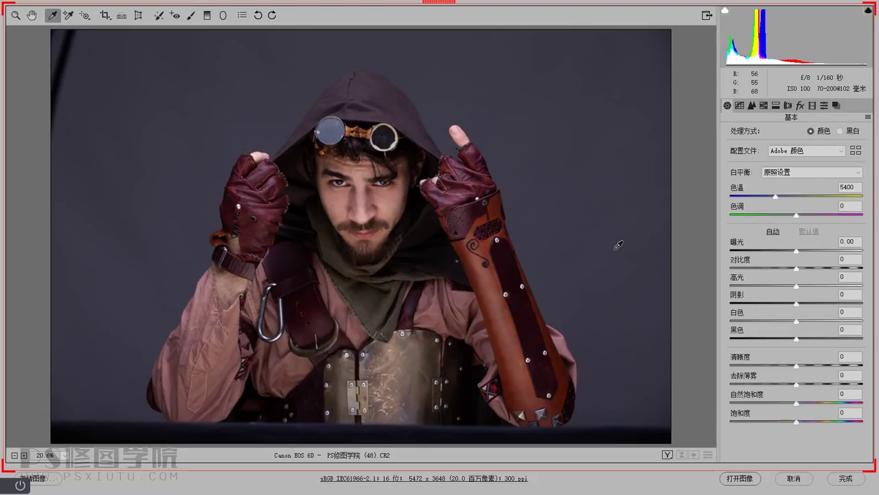
{"action": "left_click", "coordinate": [618, 245]}
{"action": "left_click", "coordinate": [593, 217]}
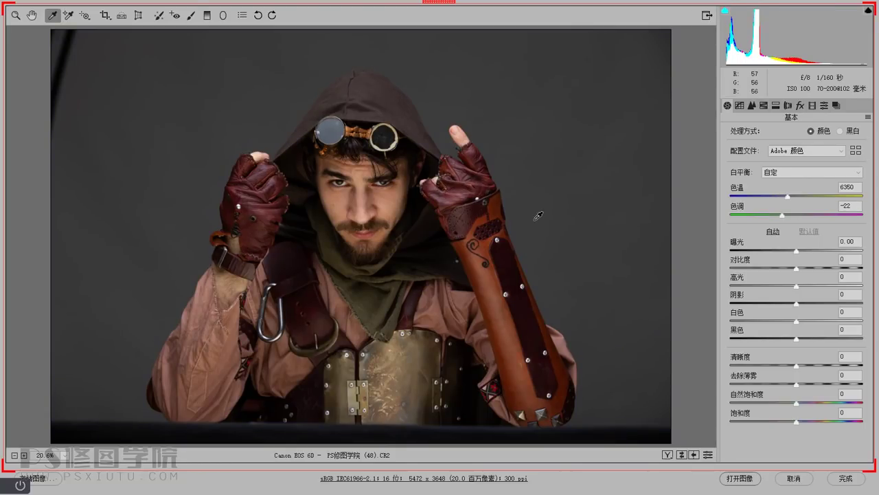
{"action": "left_click", "coordinate": [278, 118]}
Try sampling the white balance from the metal carabiner on the man's chest
{"action": "key", "text": "ctrl+plus"}
{"action": "key", "text": "ctrl+plus"}
{"action": "key", "text": "ctrl+plus"}
{"action": "key", "text": "ctrl+plus"}
{"action": "left_click_drag", "start_coordinate": [393, 293], "coordinate": [411, 148]}
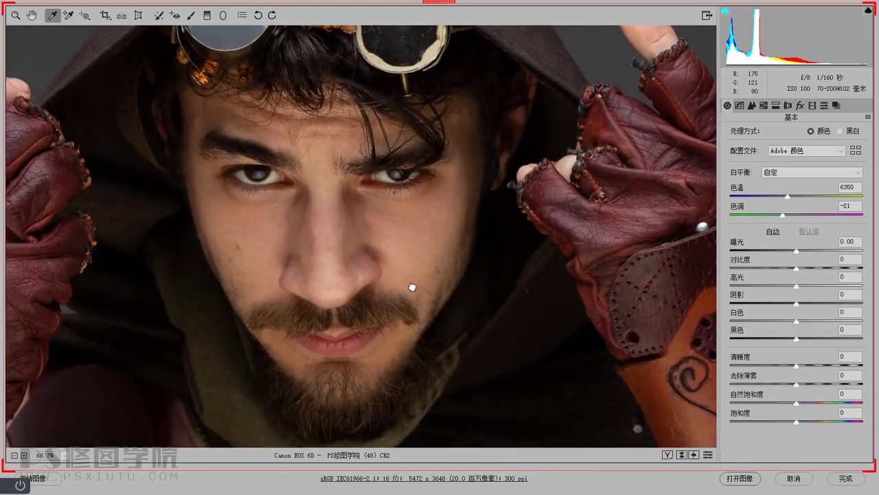
{"action": "left_click_drag", "start_coordinate": [289, 405], "coordinate": [481, 193]}
{"action": "left_click_drag", "start_coordinate": [230, 415], "coordinate": [346, 210]}
{"action": "scroll", "coordinate": [346, 211], "scroll_direction": "up", "scroll_amount": 2}
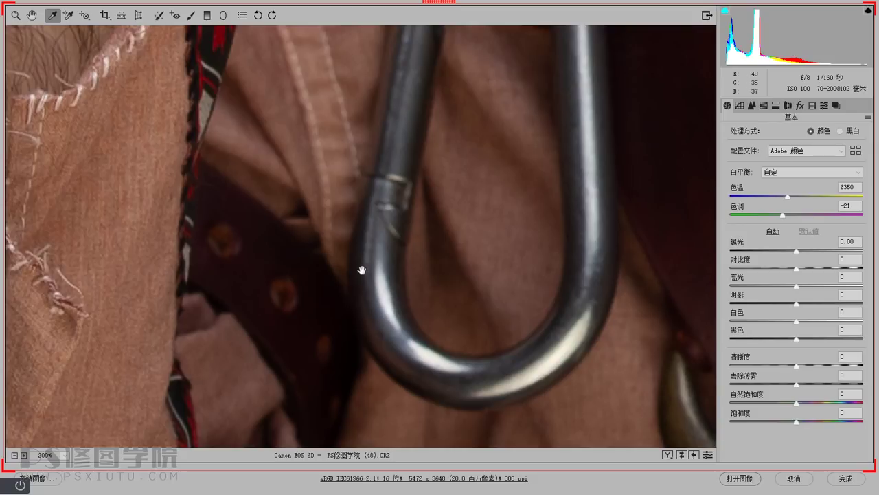
{"action": "left_click", "coordinate": [363, 263]}
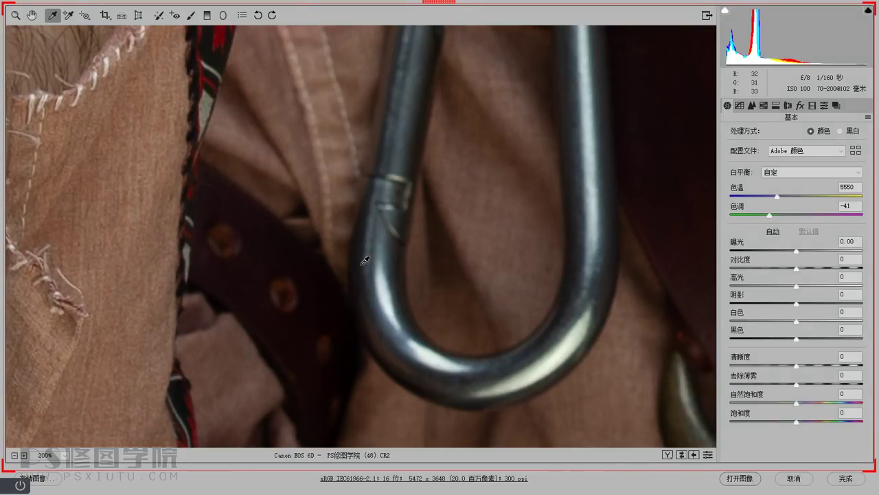
Resample the white balance from the grey backdrop beside the arm with the long leather bracer
{"action": "scroll", "coordinate": [338, 257], "scroll_direction": "down", "scroll_amount": 4}
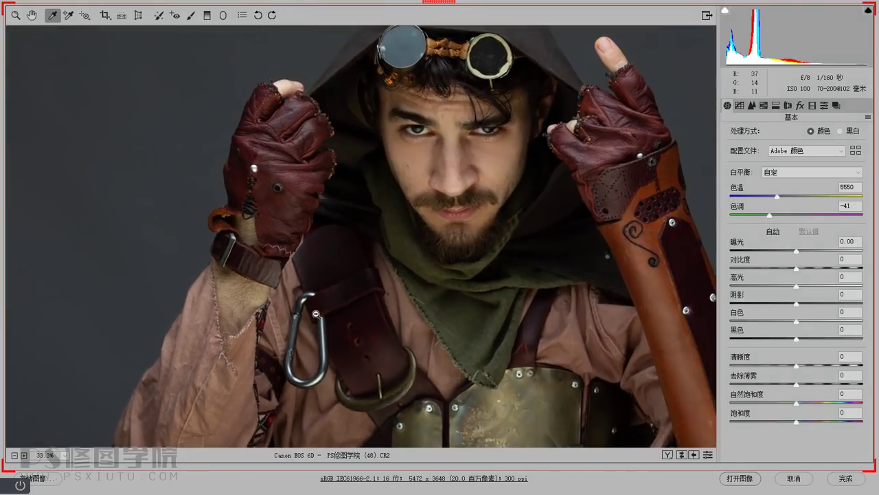
{"action": "left_click_drag", "start_coordinate": [536, 278], "coordinate": [291, 285]}
{"action": "left_click", "coordinate": [569, 199]}
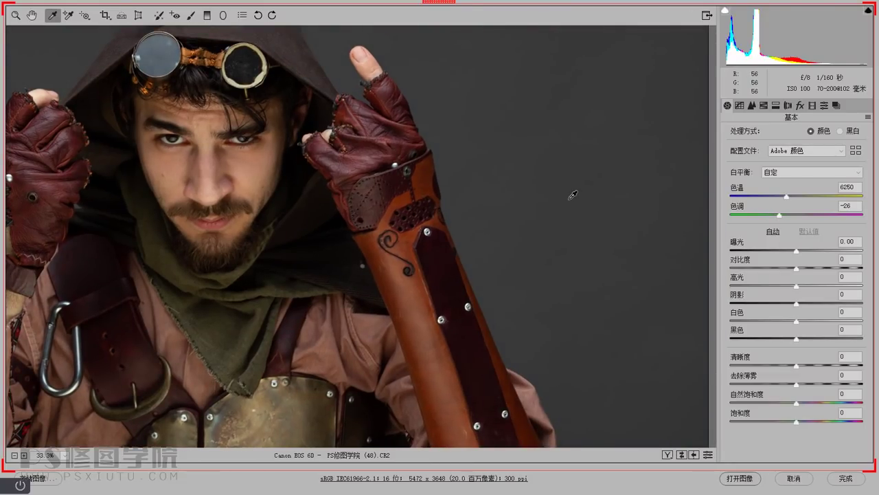
Examine the white balance close up on the wrist-strap arm's glove and on the man's face
{"action": "scroll", "coordinate": [303, 232], "scroll_direction": "left", "scroll_amount": 2}
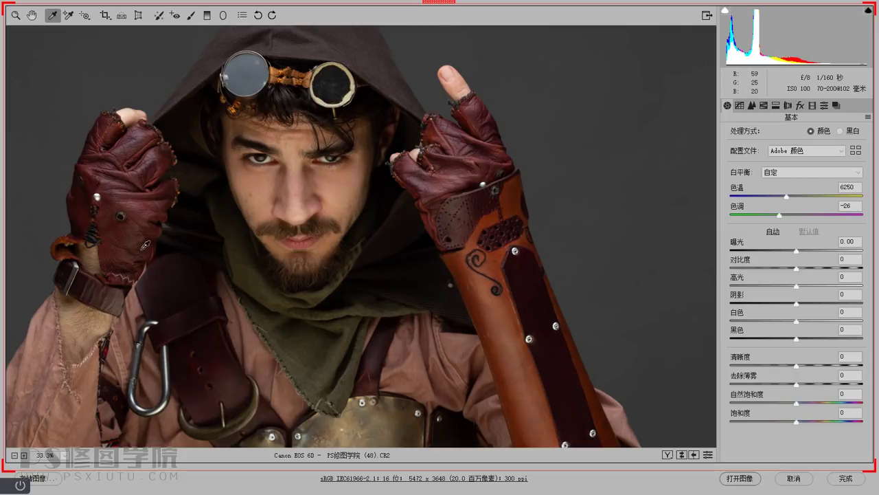
{"action": "left_click", "coordinate": [103, 236], "text": "ctrl"}
{"action": "scroll", "coordinate": [106, 233], "scroll_direction": "up", "scroll_amount": 3}
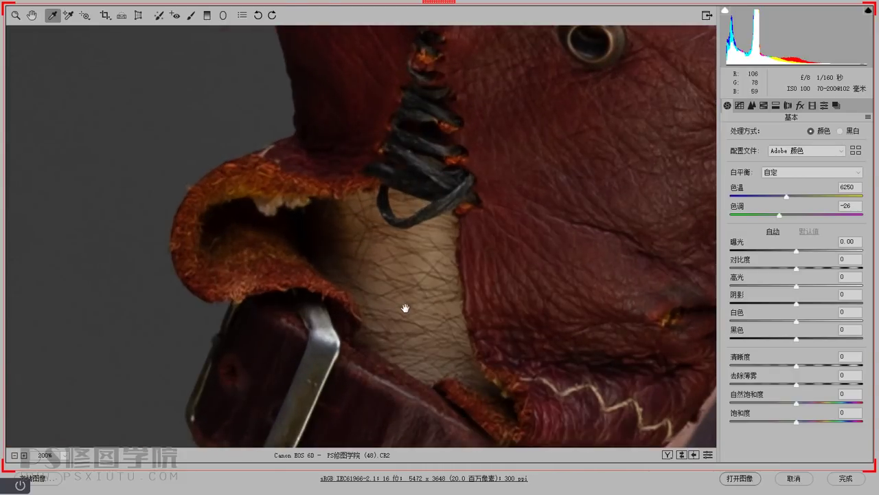
{"action": "left_click_drag", "start_coordinate": [512, 173], "coordinate": [73, 401]}
{"action": "left_click_drag", "start_coordinate": [691, 155], "coordinate": [367, 287]}
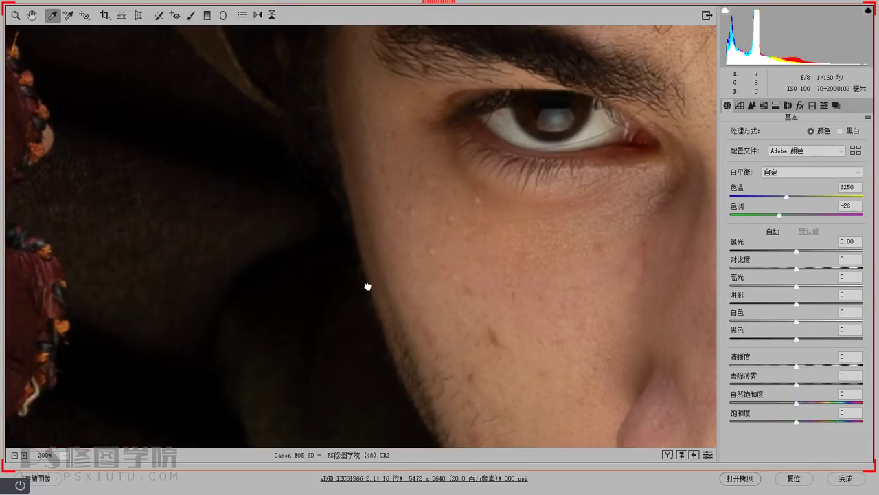
{"action": "left_click", "coordinate": [369, 284], "text": "alt"}
{"action": "left_click", "coordinate": [372, 282], "text": "alt"}
{"action": "scroll", "coordinate": [371, 281], "scroll_direction": "down", "scroll_amount": 2}
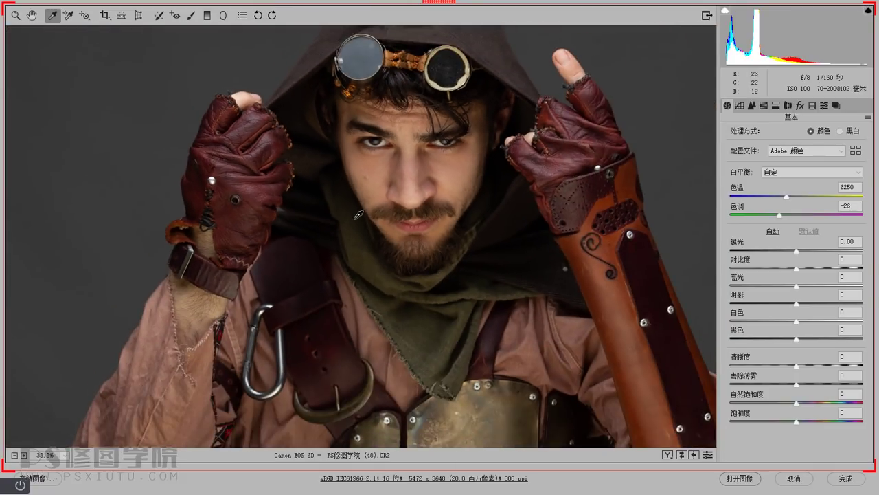
Resample the white balance from several spots on the grey backdrop beside the long leather bracer
{"action": "left_click_drag", "start_coordinate": [613, 258], "coordinate": [400, 262]}
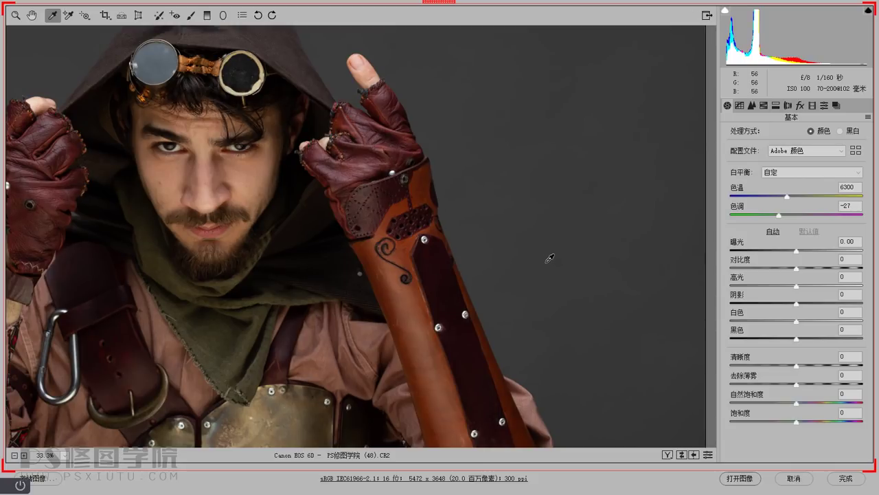
{"action": "left_click", "coordinate": [565, 293]}
{"action": "left_click", "coordinate": [501, 201]}
Resample the white balance from the grey backdrop right beside the glove on the wrist-strap arm
{"action": "left_click_drag", "start_coordinate": [392, 285], "coordinate": [549, 255]}
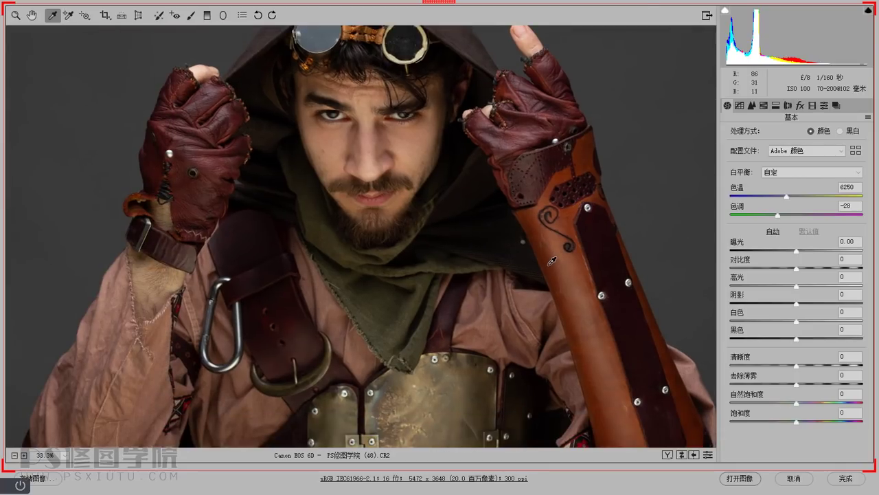
{"action": "left_click", "coordinate": [128, 235], "text": "ctrl"}
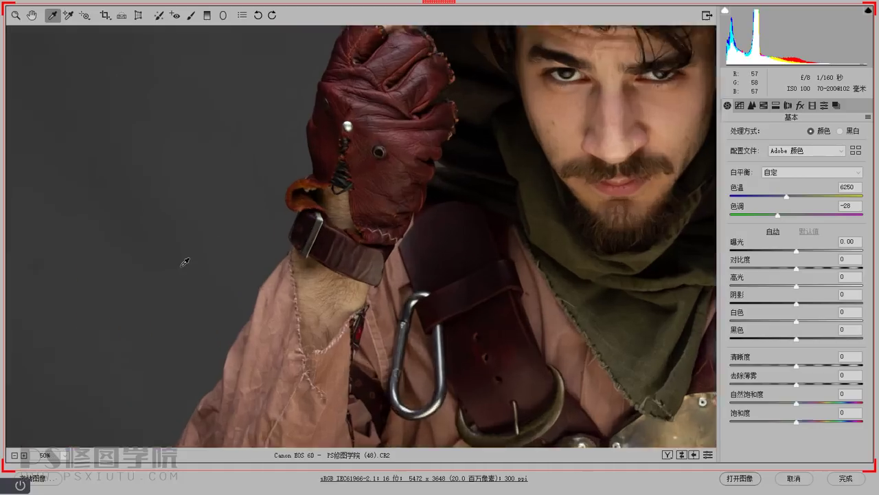
{"action": "left_click", "coordinate": [410, 248], "text": "ctrl"}
{"action": "left_click", "coordinate": [375, 244], "text": "ctrl"}
{"action": "left_click_drag", "start_coordinate": [352, 211], "coordinate": [329, 259]}
{"action": "left_click_drag", "start_coordinate": [344, 154], "coordinate": [237, 345]}
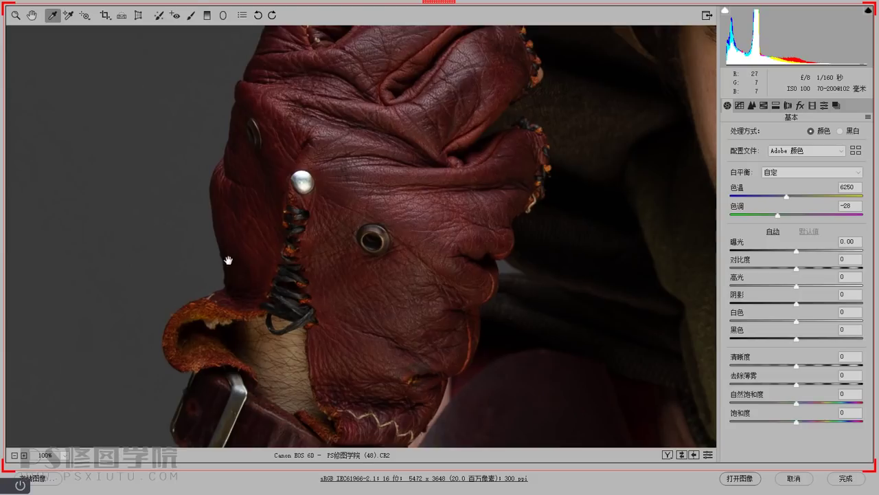
{"action": "left_click", "coordinate": [150, 230]}
{"action": "key", "text": "alt"}
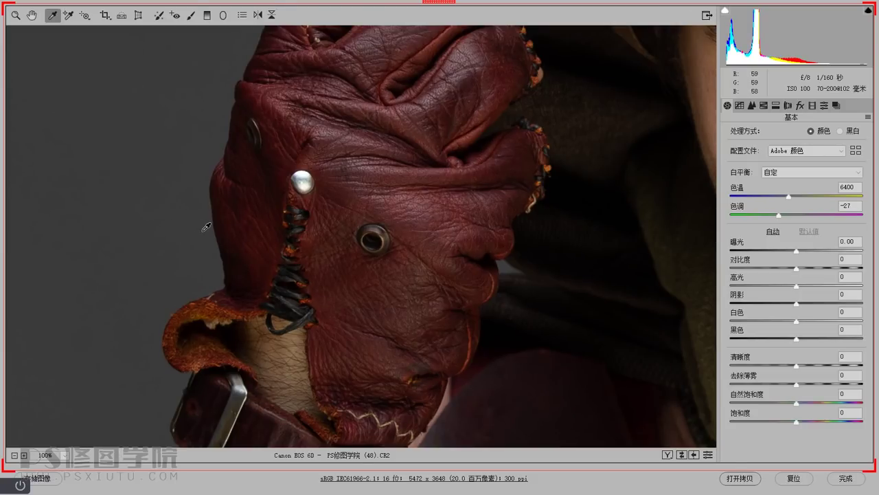
Open the white-balanced portrait from Camera Raw as an image for editing in Photoshop
{"action": "left_click", "coordinate": [203, 232], "text": "alt"}
{"action": "left_click", "coordinate": [203, 231], "text": "alt"}
{"action": "left_click", "coordinate": [203, 232], "text": "alt"}
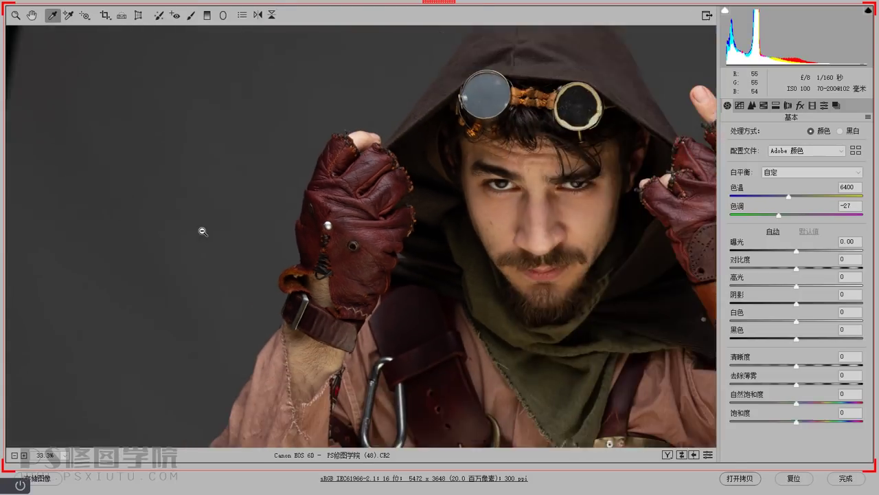
{"action": "left_click_drag", "start_coordinate": [429, 420], "coordinate": [354, 283]}
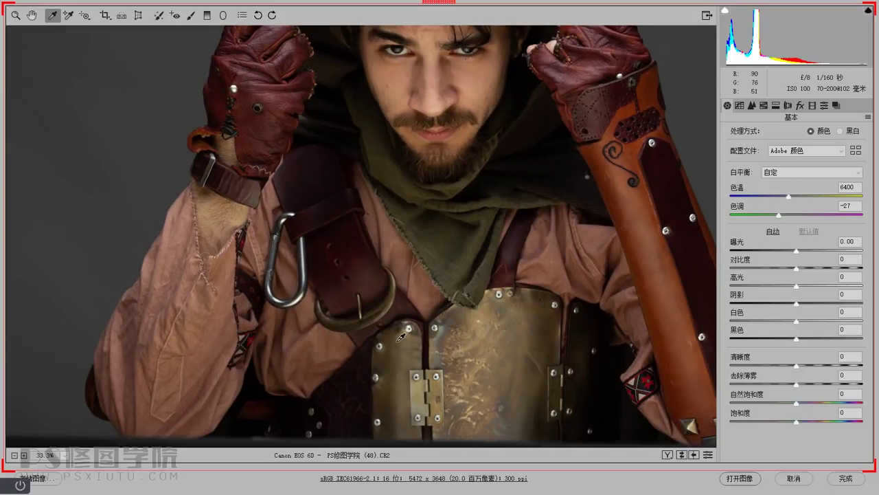
{"action": "left_click", "coordinate": [747, 479]}
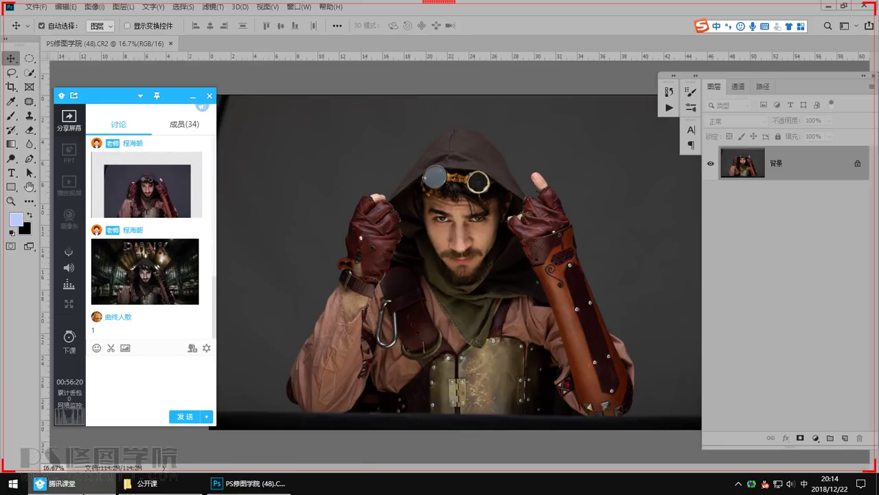
{"action": "left_click", "coordinate": [703, 212]}
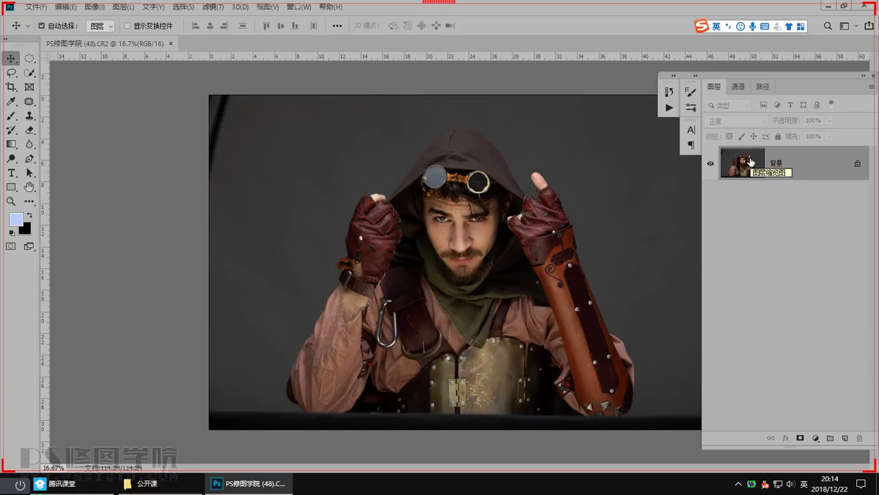
Activate the Crop tool and clear its preset width, height and resolution values
{"action": "left_click", "coordinate": [11, 88]}
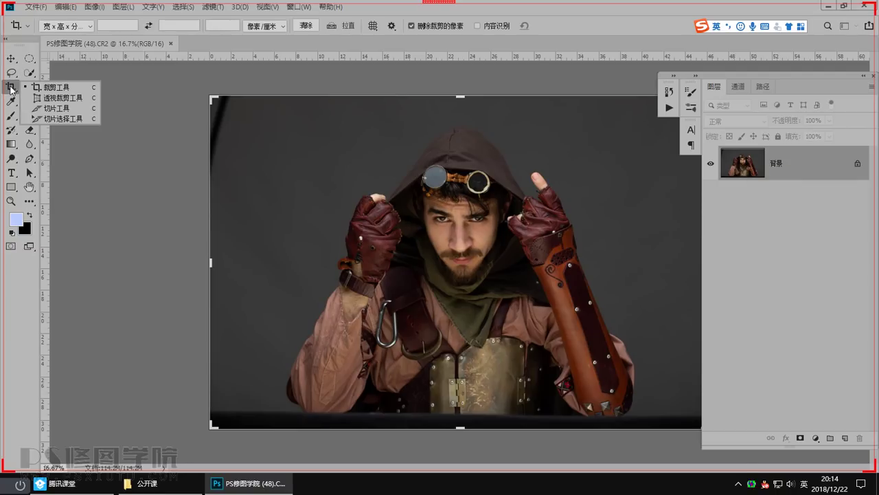
{"action": "left_click", "coordinate": [67, 88]}
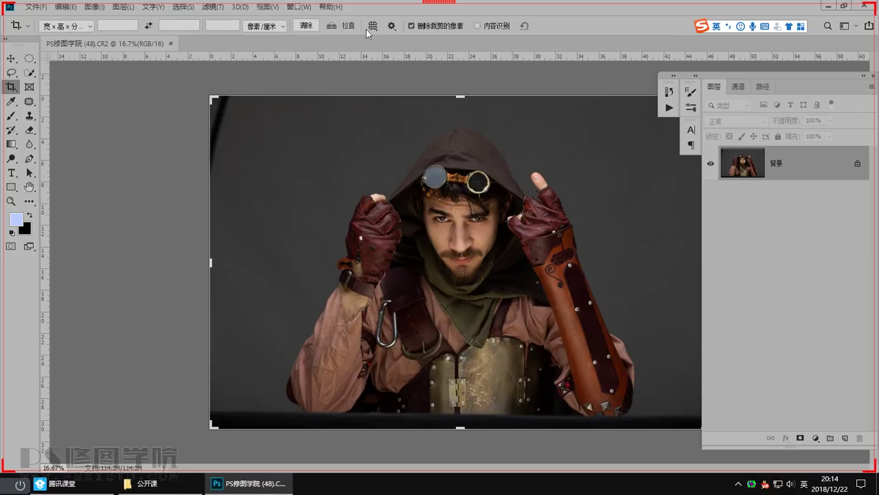
{"action": "left_click", "coordinate": [109, 29]}
{"action": "left_click", "coordinate": [188, 25]}
{"action": "left_click_drag", "start_coordinate": [118, 28], "coordinate": [92, 27]}
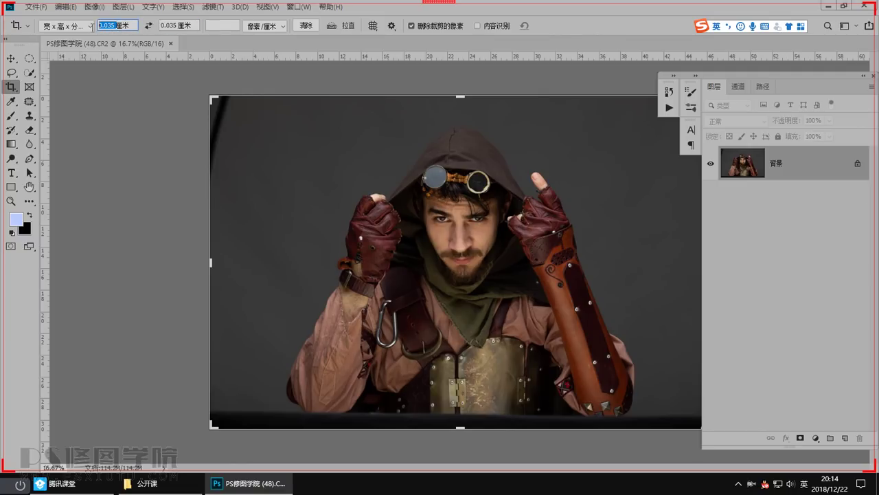
{"action": "left_click", "coordinate": [304, 27]}
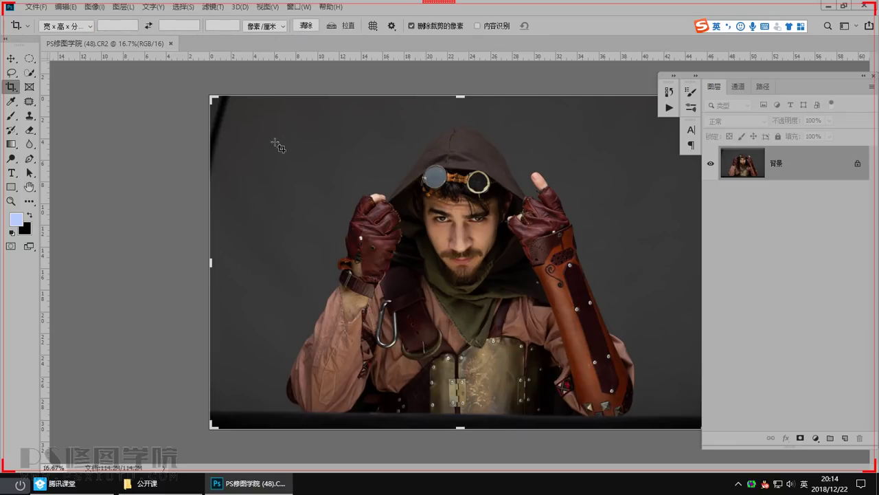
Crop the picture to a larger canvas, adding space above and on both sides of the man and trimming the strip below him
{"action": "left_click_drag", "start_coordinate": [212, 99], "coordinate": [191, 65]}
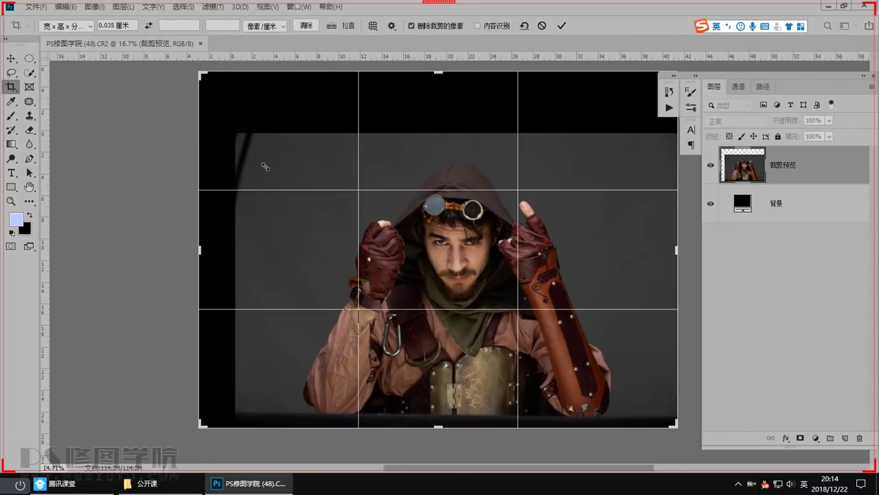
{"action": "key", "text": "Tab"}
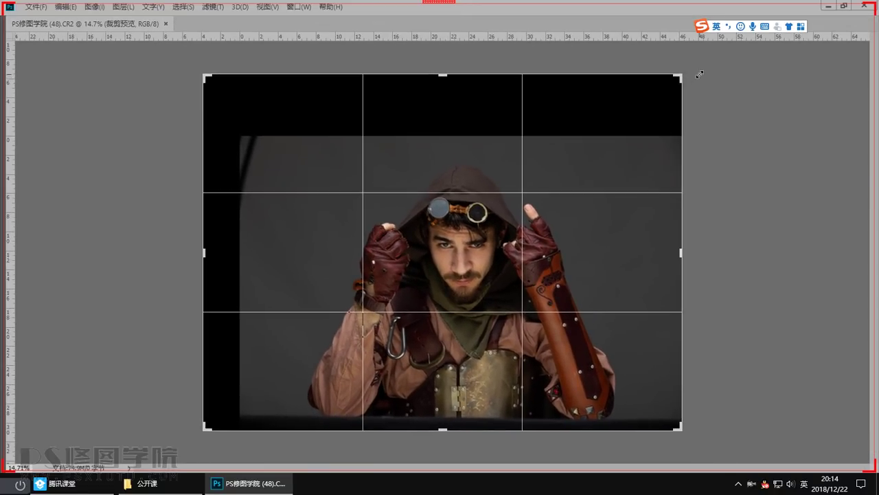
{"action": "left_click_drag", "start_coordinate": [684, 71], "coordinate": [696, 61]}
{"action": "mouse_move", "coordinate": [502, 301]}
{"action": "left_mouse_down"}
{"action": "mouse_move", "coordinate": [509, 261]}
{"action": "mouse_move", "coordinate": [505, 327]}
{"action": "mouse_move", "coordinate": [505, 293]}
{"action": "left_mouse_up"}
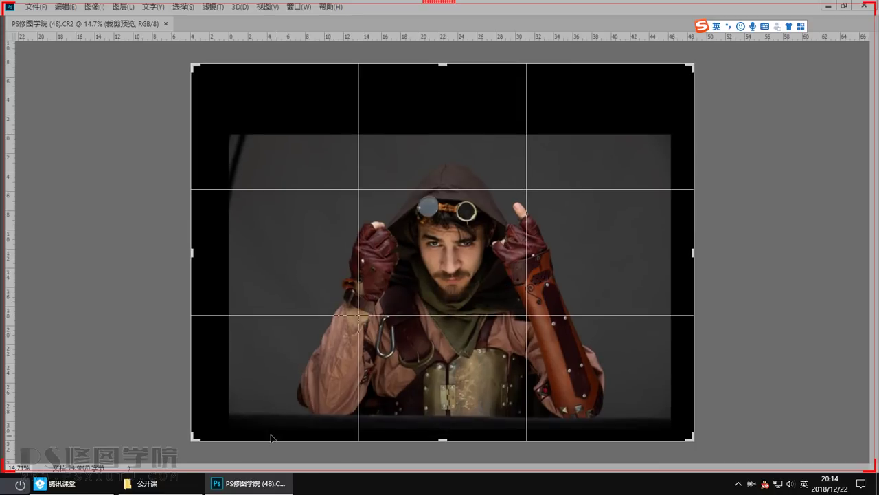
{"action": "left_click_drag", "start_coordinate": [474, 366], "coordinate": [465, 402]}
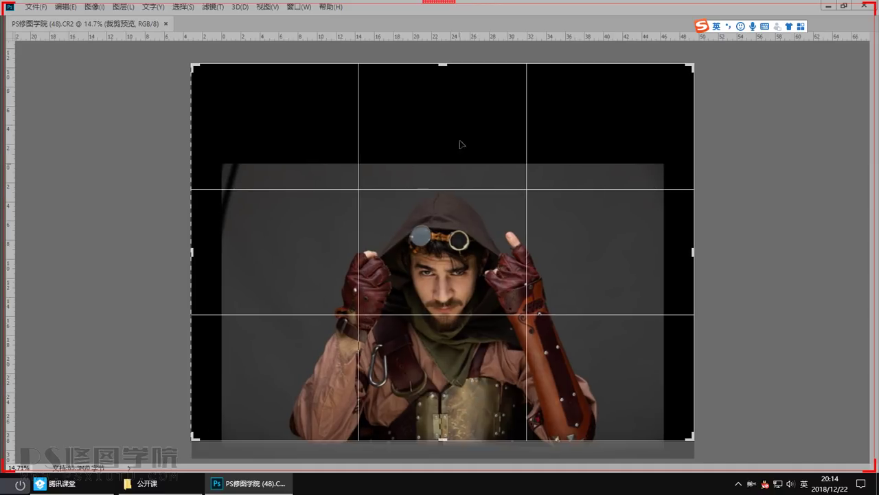
{"action": "left_click_drag", "start_coordinate": [451, 71], "coordinate": [451, 93]}
{"action": "left_click_drag", "start_coordinate": [695, 84], "coordinate": [701, 73]}
{"action": "left_click_drag", "start_coordinate": [183, 76], "coordinate": [177, 72]}
{"action": "left_click_drag", "start_coordinate": [428, 264], "coordinate": [435, 283]}
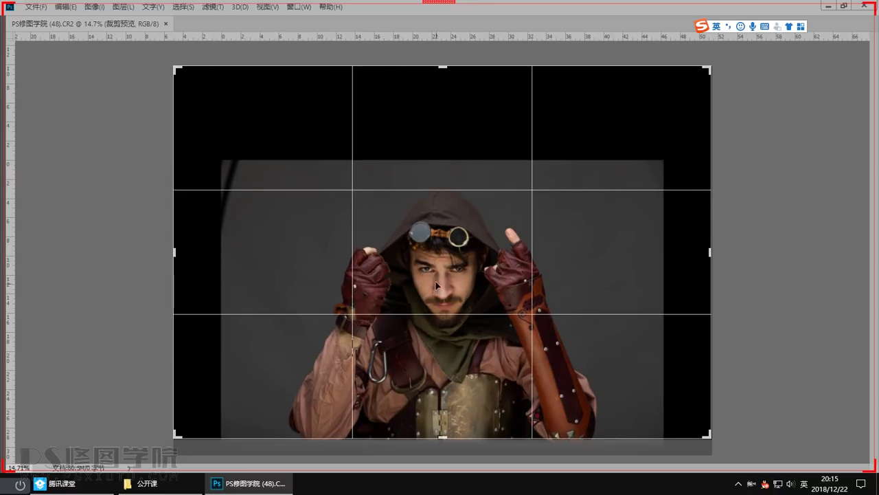
{"action": "key", "text": "Return"}
{"action": "key", "text": "Tab"}
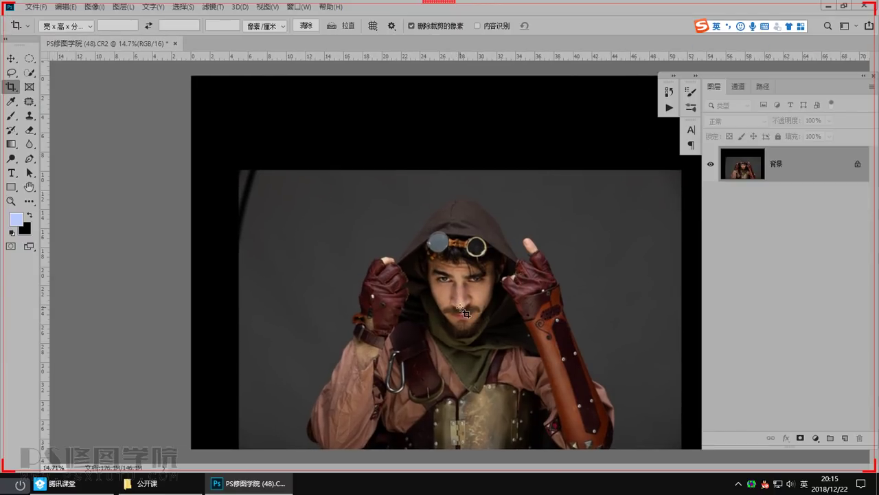
Start a Pen tool path where the outer edge of the wrist-strap arm's sleeve meets the canvas's lower edge
{"action": "left_click", "coordinate": [29, 158]}
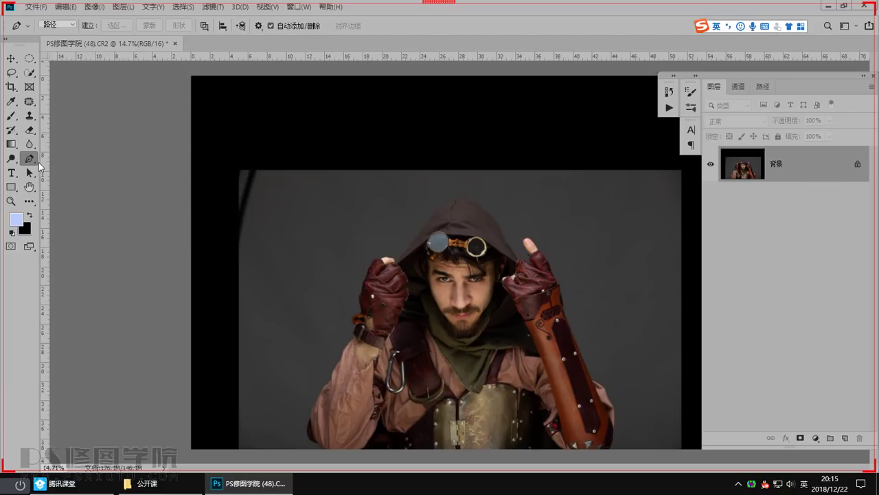
{"action": "key", "text": "ctrl+space"}
{"action": "left_click_drag", "start_coordinate": [360, 408], "coordinate": [398, 406]}
{"action": "left_click_drag", "start_coordinate": [388, 389], "coordinate": [404, 228]}
{"action": "left_click_drag", "start_coordinate": [322, 364], "coordinate": [361, 329]}
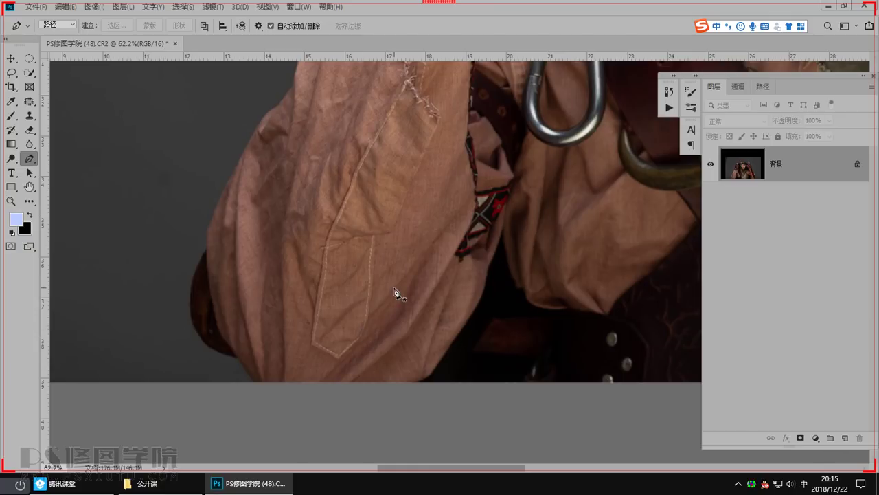
{"action": "scroll", "coordinate": [408, 307], "scroll_direction": "up", "scroll_amount": 4}
{"action": "scroll", "coordinate": [446, 309], "scroll_direction": "down", "scroll_amount": 5}
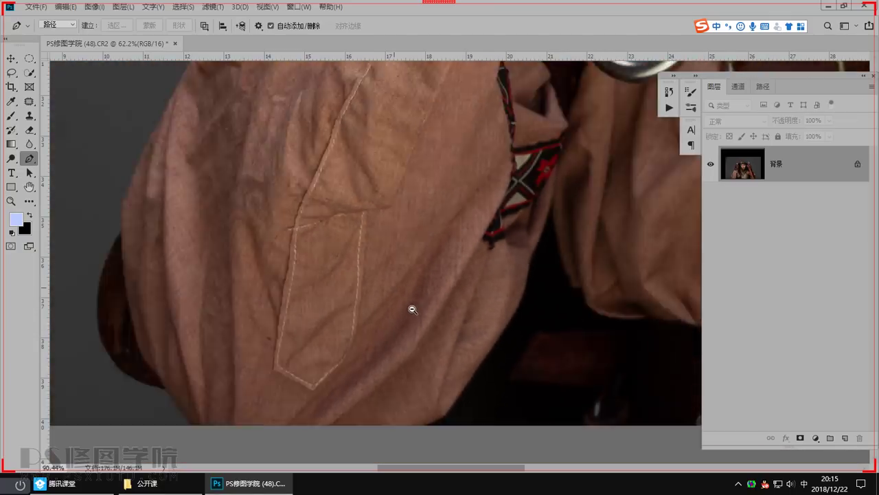
{"action": "scroll", "coordinate": [375, 306], "scroll_direction": "up", "scroll_amount": 4}
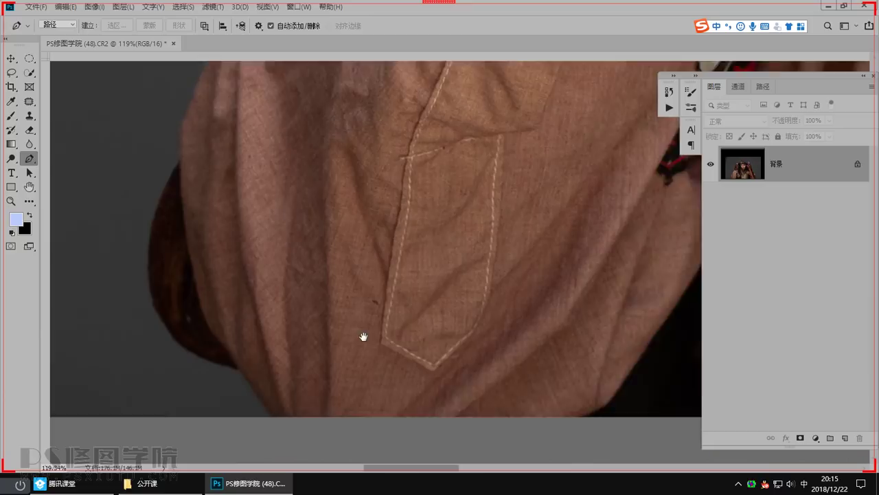
{"action": "key", "text": "shift"}
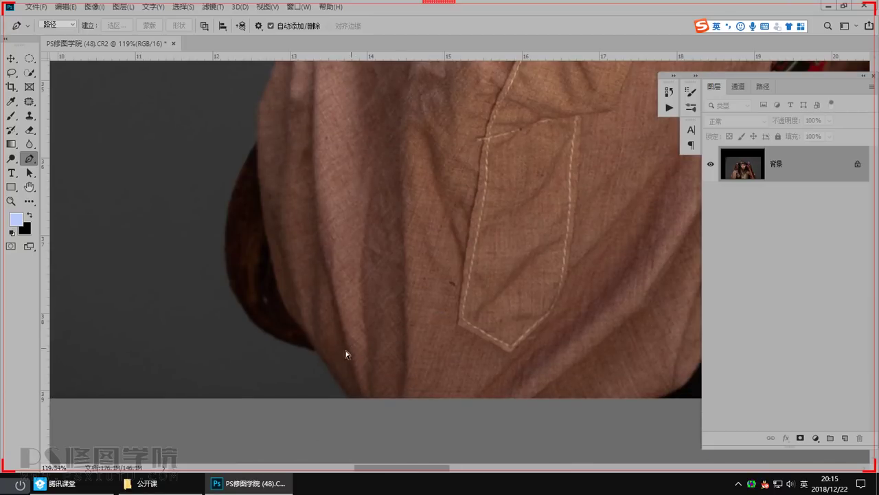
{"action": "left_click", "coordinate": [351, 398]}
Trace the path around the dark brown elbow piece with curved segments and adjust their handles to its outline
{"action": "scroll", "coordinate": [316, 355], "scroll_direction": "up", "scroll_amount": 3}
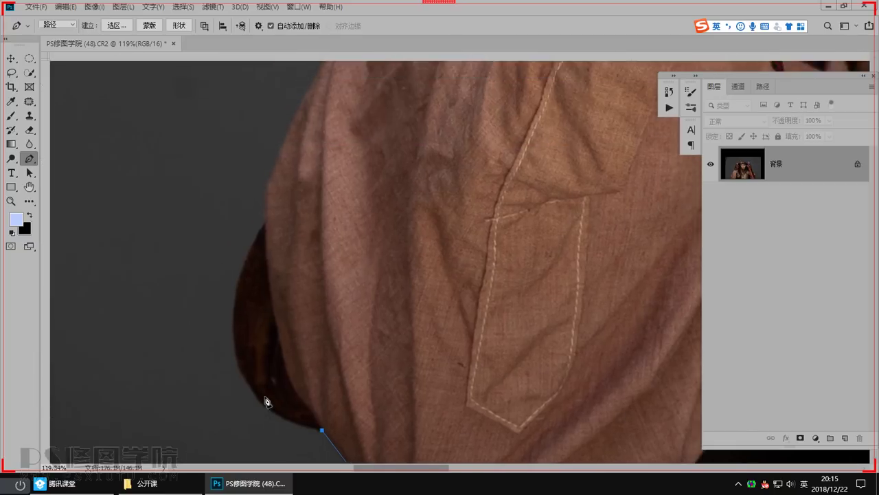
{"action": "left_click", "coordinate": [266, 215]}
{"action": "left_click", "coordinate": [289, 302]}
{"action": "left_click_drag", "start_coordinate": [290, 303], "coordinate": [236, 351]}
{"action": "left_click_drag", "start_coordinate": [225, 304], "coordinate": [227, 277]}
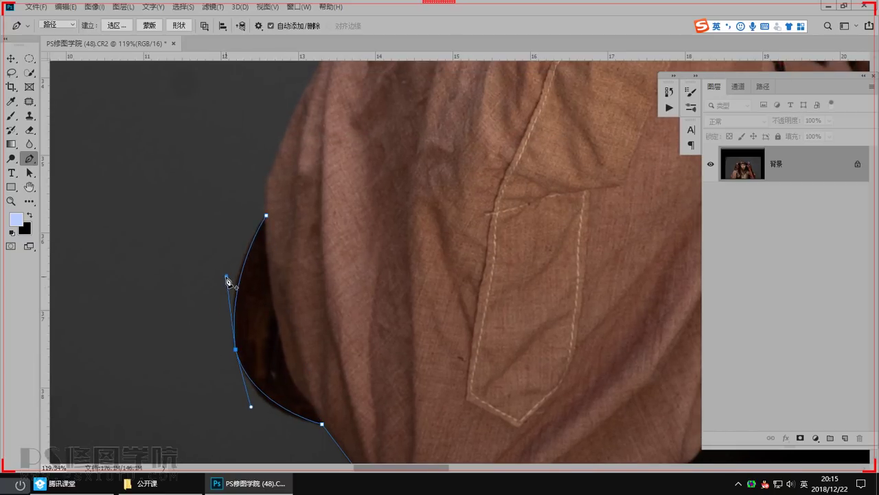
{"action": "left_click_drag", "start_coordinate": [252, 406], "coordinate": [257, 426]}
Trace the sleeve's outer edge from the elbow piece up to the first fold of the forearm
{"action": "scroll", "coordinate": [258, 426], "scroll_direction": "up", "scroll_amount": 10}
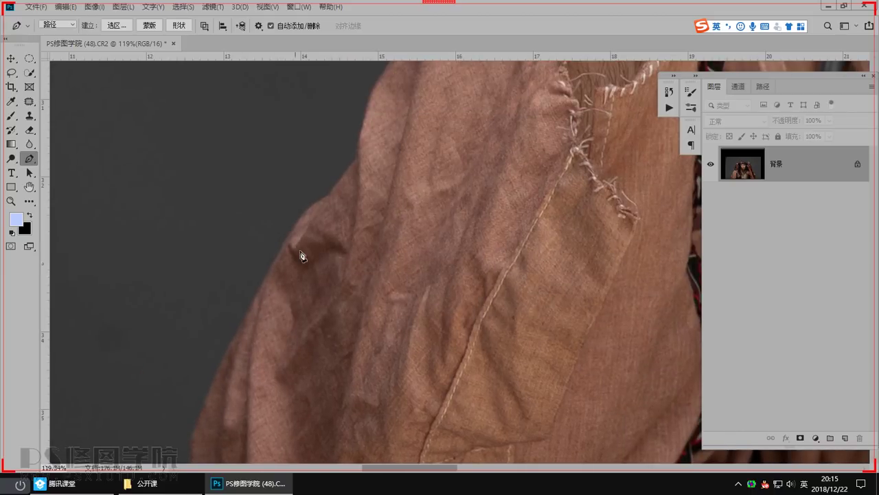
{"action": "left_click_drag", "start_coordinate": [285, 300], "coordinate": [292, 233]}
{"action": "left_click", "coordinate": [264, 263]}
{"action": "left_click_drag", "start_coordinate": [263, 263], "coordinate": [241, 272]}
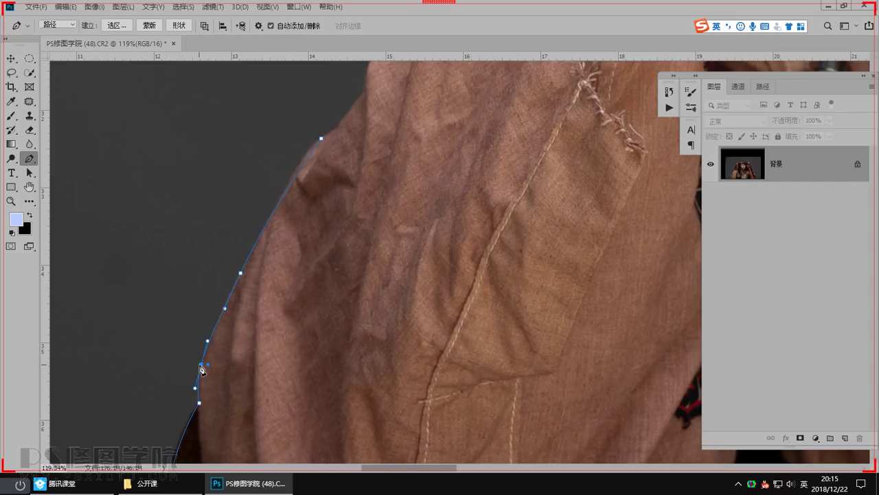
Continue the path up the wrist-strap arm's sleeve, following its outer edge across the forearm folds
{"action": "left_click_drag", "start_coordinate": [291, 183], "coordinate": [247, 357]}
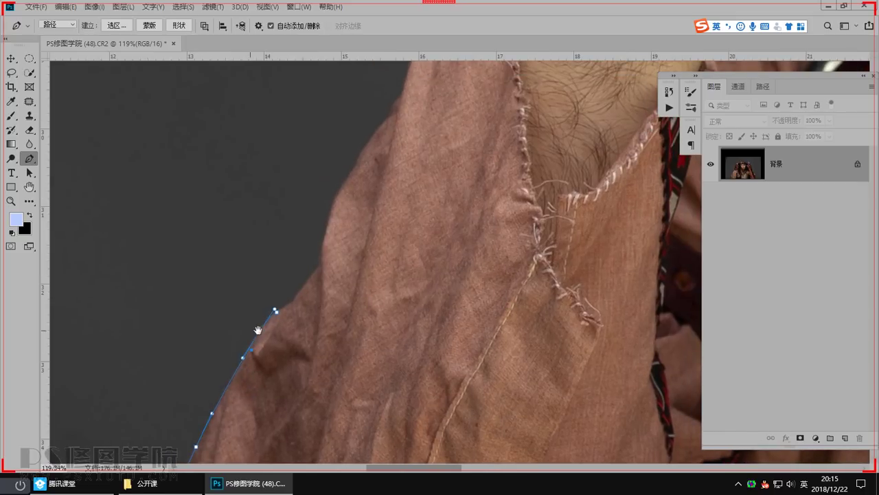
{"action": "left_click_drag", "start_coordinate": [313, 302], "coordinate": [288, 346]}
{"action": "left_click", "coordinate": [268, 349]}
{"action": "left_click", "coordinate": [293, 312]}
{"action": "left_click_drag", "start_coordinate": [372, 154], "coordinate": [313, 244]}
{"action": "left_click", "coordinate": [314, 235]}
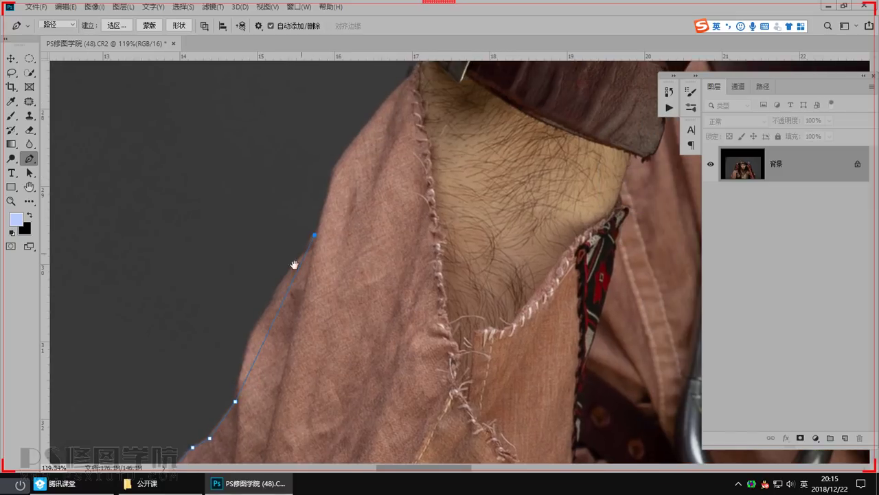
Extend the path to the sleeve's end just below the wrist strap, curving it to the upper folds
{"action": "left_click_drag", "start_coordinate": [291, 281], "coordinate": [274, 294]}
{"action": "left_click_drag", "start_coordinate": [307, 245], "coordinate": [277, 329]}
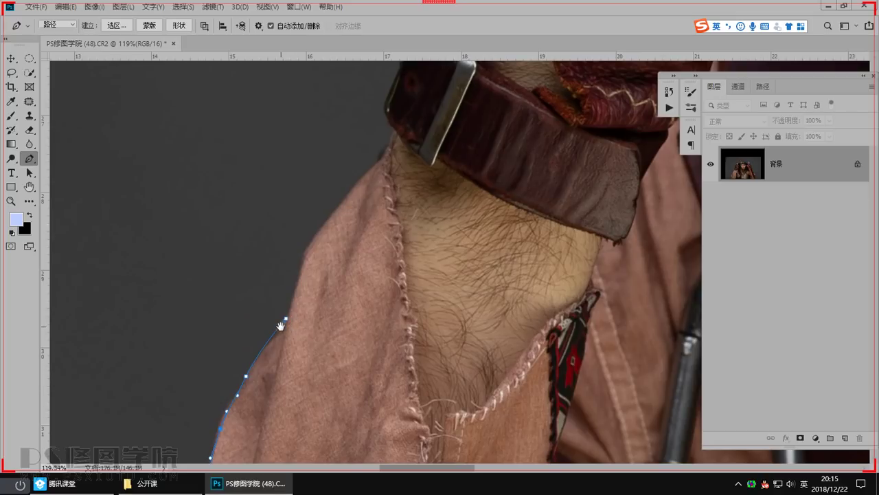
{"action": "left_click", "coordinate": [382, 160]}
{"action": "left_click_drag", "start_coordinate": [331, 249], "coordinate": [314, 244]}
{"action": "left_click", "coordinate": [90, 485]}
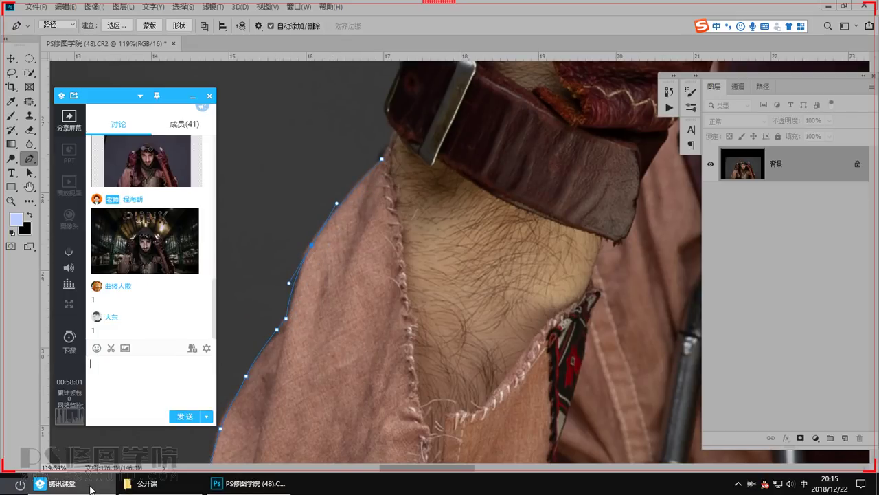
{"action": "left_click", "coordinate": [249, 483]}
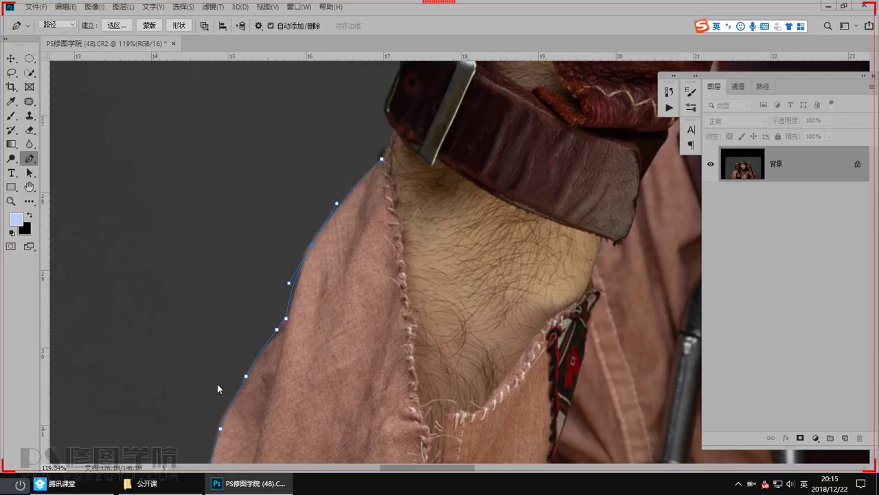
Refine the curve on the sleeve's last fold and trace the wrist strap's outer edge up to the glove's curled cuff
{"action": "left_click", "coordinate": [296, 288]}
{"action": "left_click_drag", "start_coordinate": [364, 187], "coordinate": [288, 397]}
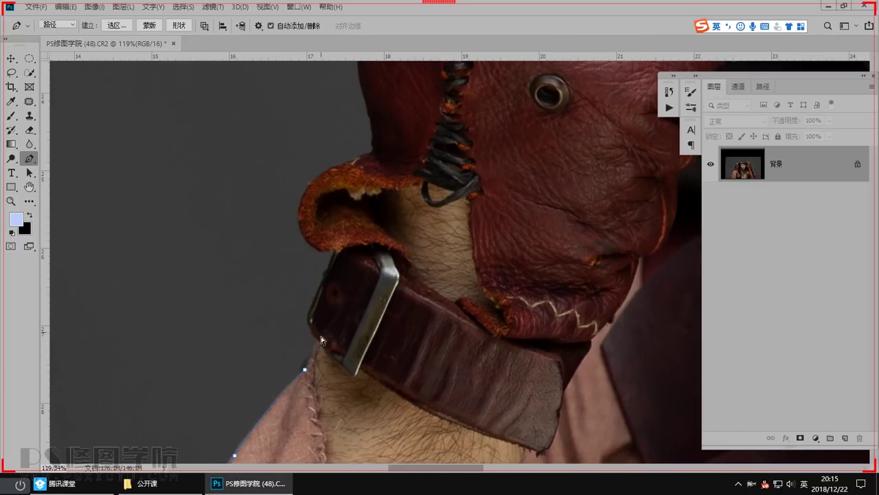
{"action": "left_click", "coordinate": [321, 349]}
{"action": "scroll", "coordinate": [321, 349], "scroll_direction": "up", "scroll_amount": 3}
{"action": "left_click", "coordinate": [301, 317]}
{"action": "left_click", "coordinate": [331, 243]}
{"action": "left_click", "coordinate": [336, 227]}
{"action": "left_click", "coordinate": [313, 340]}
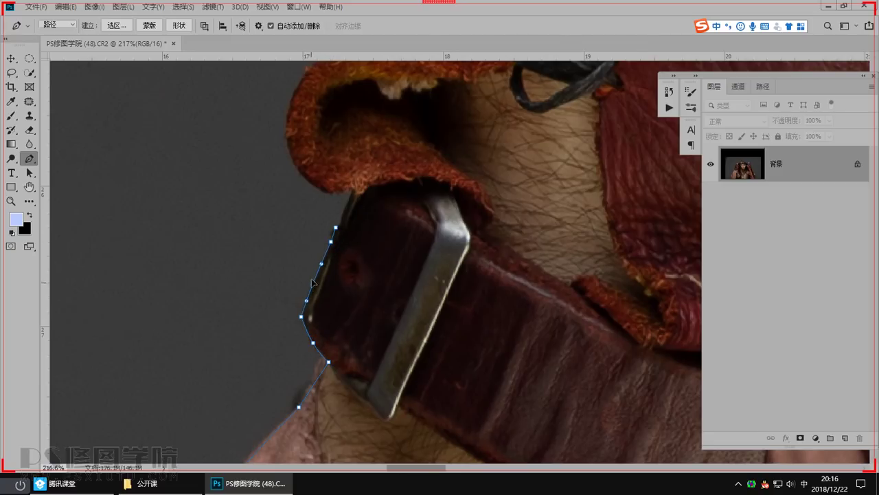
{"action": "scroll", "coordinate": [316, 289], "scroll_direction": "up", "scroll_amount": 5}
{"action": "left_click", "coordinate": [342, 304]}
{"action": "left_click", "coordinate": [333, 321]}
{"action": "left_click_drag", "start_coordinate": [333, 322], "coordinate": [343, 348]}
{"action": "left_click", "coordinate": [341, 351]}
Trace the glove's curled orange cuff with a curved segment and adjust its handles to the rounded outline
{"action": "left_click", "coordinate": [410, 153]}
{"action": "left_click_drag", "start_coordinate": [379, 244], "coordinate": [280, 258]}
{"action": "left_click_drag", "start_coordinate": [294, 213], "coordinate": [311, 167]}
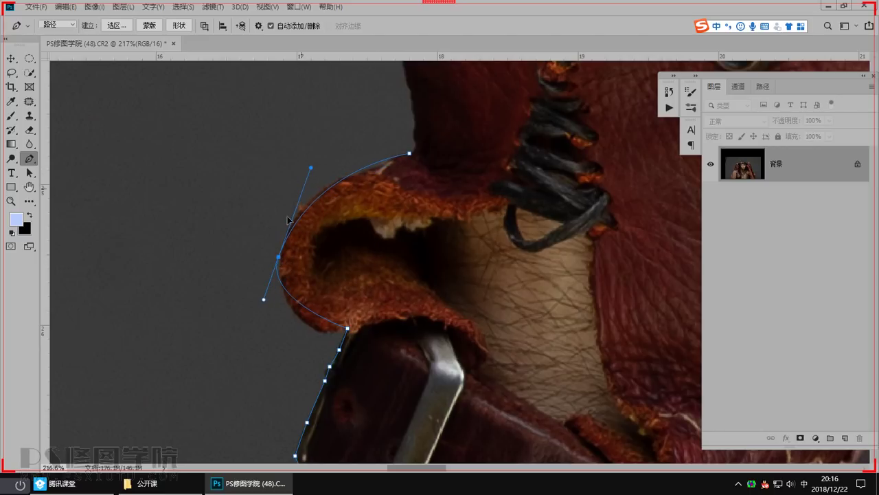
{"action": "left_click_drag", "start_coordinate": [261, 302], "coordinate": [282, 354]}
{"action": "left_click", "coordinate": [105, 487]}
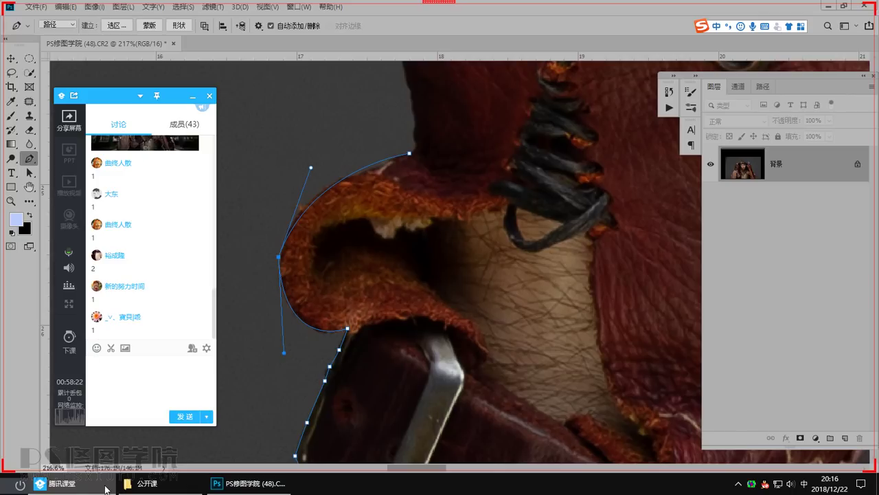
{"action": "left_click", "coordinate": [236, 391]}
Fit the path to the cuff's upper curve and trace the bulge on the lower part of the glove's outer edge
{"action": "left_click_drag", "start_coordinate": [347, 224], "coordinate": [334, 361]}
{"action": "left_click", "coordinate": [307, 334]}
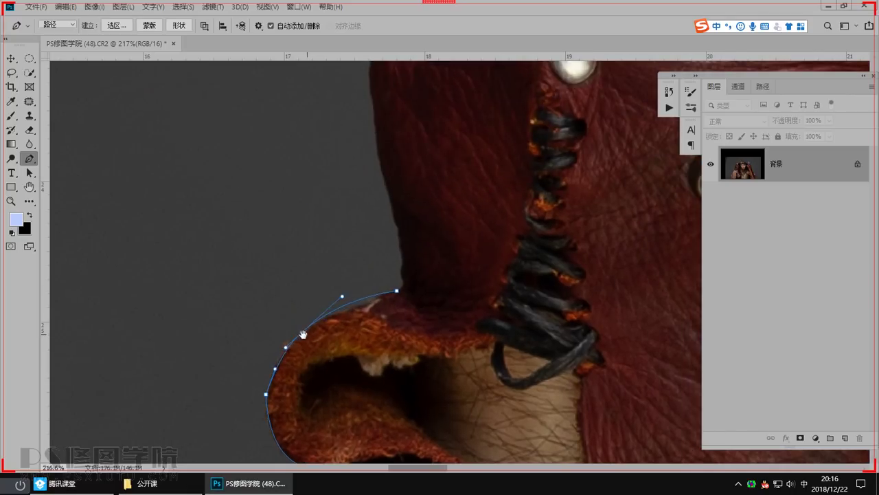
{"action": "scroll", "coordinate": [267, 384], "scroll_direction": "down", "scroll_amount": 5}
{"action": "left_click", "coordinate": [294, 265]}
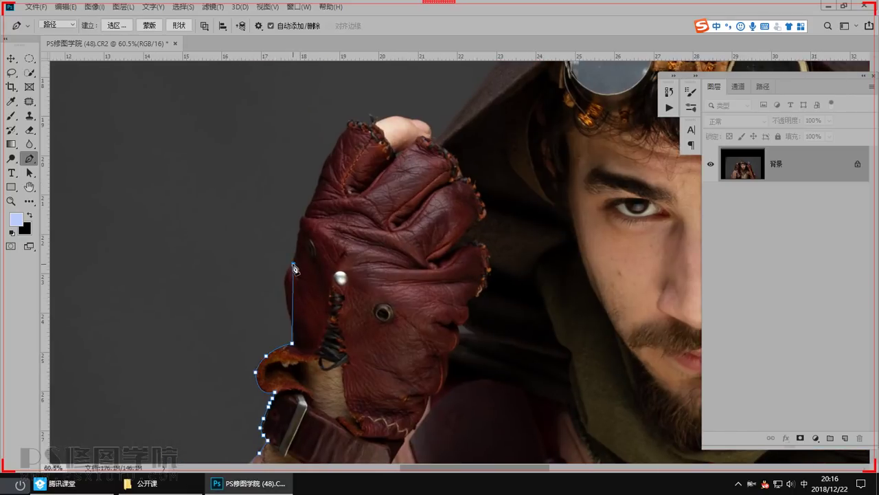
{"action": "left_click_drag", "start_coordinate": [274, 280], "coordinate": [314, 334]}
{"action": "left_click", "coordinate": [319, 304]}
{"action": "left_click_drag", "start_coordinate": [320, 305], "coordinate": [299, 291]}
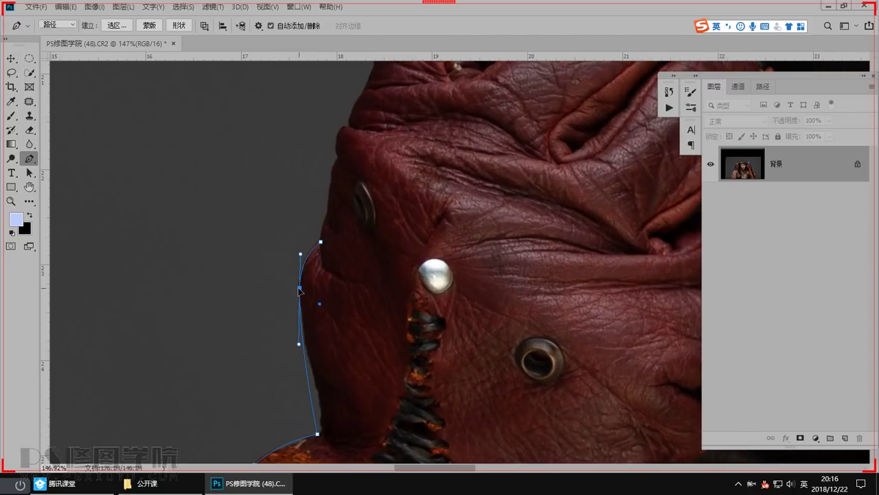
Trace the glove's outer edge from the bulge up along the finger to the stitched finger opening
{"action": "left_click_drag", "start_coordinate": [337, 177], "coordinate": [330, 307]}
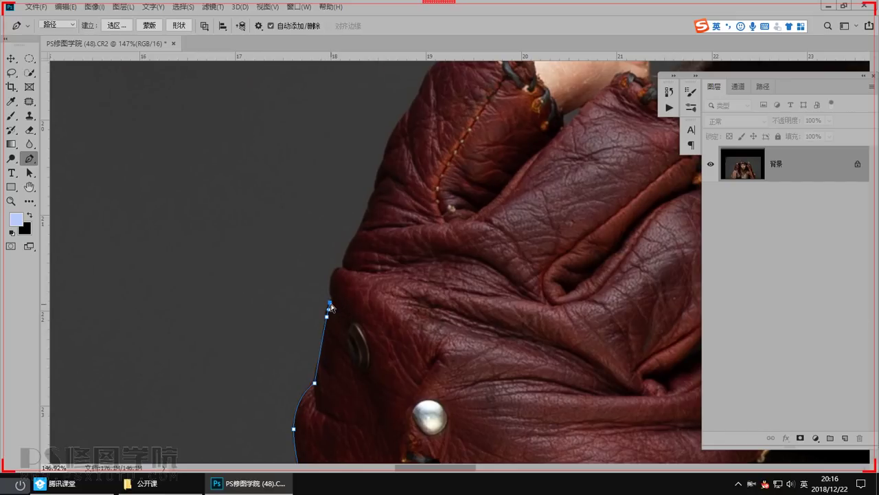
{"action": "left_click_drag", "start_coordinate": [341, 276], "coordinate": [316, 427]}
{"action": "left_click", "coordinate": [341, 333]}
{"action": "left_click", "coordinate": [338, 342]}
{"action": "left_click_drag", "start_coordinate": [382, 319], "coordinate": [314, 402]}
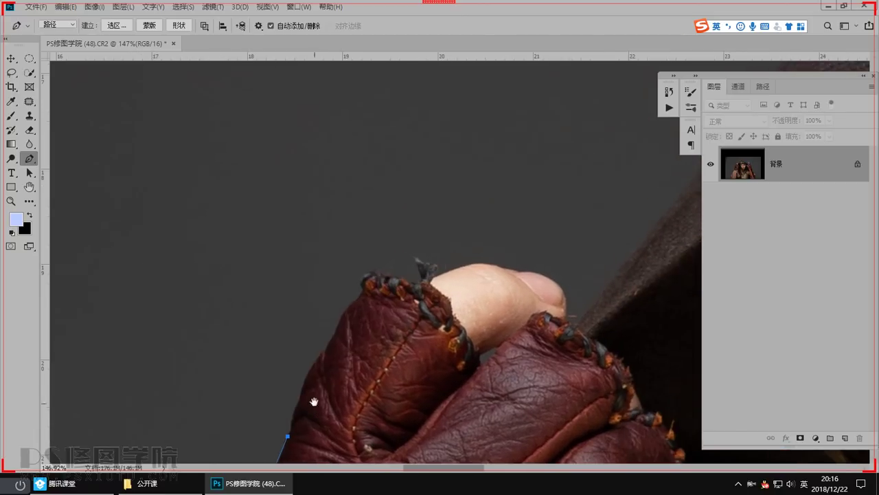
{"action": "left_click_drag", "start_coordinate": [322, 364], "coordinate": [314, 364]}
{"action": "left_click", "coordinate": [337, 327]}
{"action": "left_click", "coordinate": [355, 303]}
{"action": "left_click_drag", "start_coordinate": [346, 312], "coordinate": [312, 395]}
Trace the stitched rim of the glove's finger opening up to the base of the loose thread end
{"action": "left_click", "coordinate": [330, 376]}
{"action": "left_click_drag", "start_coordinate": [344, 359], "coordinate": [392, 357]}
{"action": "left_click", "coordinate": [345, 359], "text": "alt"}
{"action": "left_click", "coordinate": [360, 362]}
{"action": "left_click", "coordinate": [370, 364]}
{"action": "left_click", "coordinate": [384, 371]}
{"action": "left_click", "coordinate": [388, 367]}
Outline the loose thread end on the glove's stitched rim with closely spaced anchor points
{"action": "left_click", "coordinate": [383, 332]}
{"action": "left_click", "coordinate": [403, 338]}
{"action": "left_click", "coordinate": [426, 346]}
{"action": "left_click", "coordinate": [438, 346]}
{"action": "left_click", "coordinate": [441, 353]}
{"action": "left_click", "coordinate": [437, 365]}
{"action": "left_click", "coordinate": [435, 375]}
{"action": "left_click", "coordinate": [430, 387]}
Trace the bare finger's upper contour and around its nail with curved segments
{"action": "left_click_drag", "start_coordinate": [537, 371], "coordinate": [315, 300]}
{"action": "left_click", "coordinate": [394, 314]}
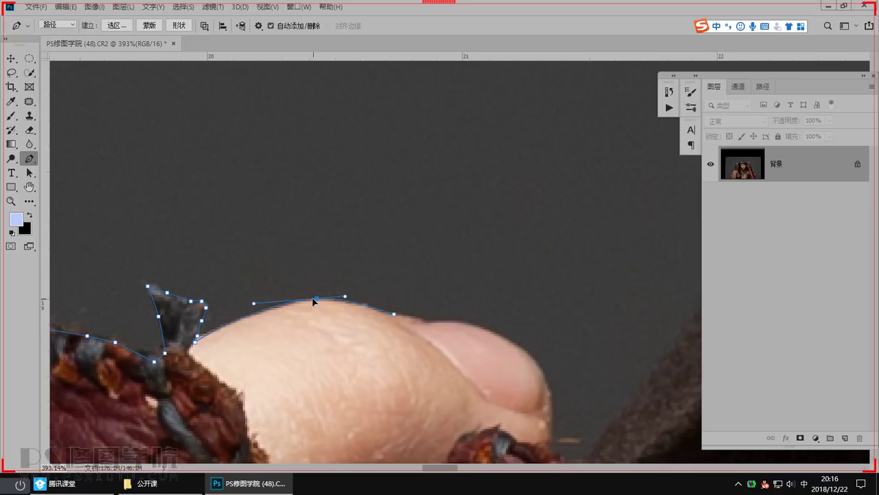
{"action": "scroll", "coordinate": [344, 326], "scroll_direction": "right", "scroll_amount": 3}
{"action": "left_click", "coordinate": [300, 320]}
{"action": "left_click", "coordinate": [417, 387]}
{"action": "left_click", "coordinate": [362, 354]}
{"action": "left_click_drag", "start_coordinate": [363, 353], "coordinate": [373, 333]}
{"action": "left_click_drag", "start_coordinate": [407, 358], "coordinate": [383, 295]}
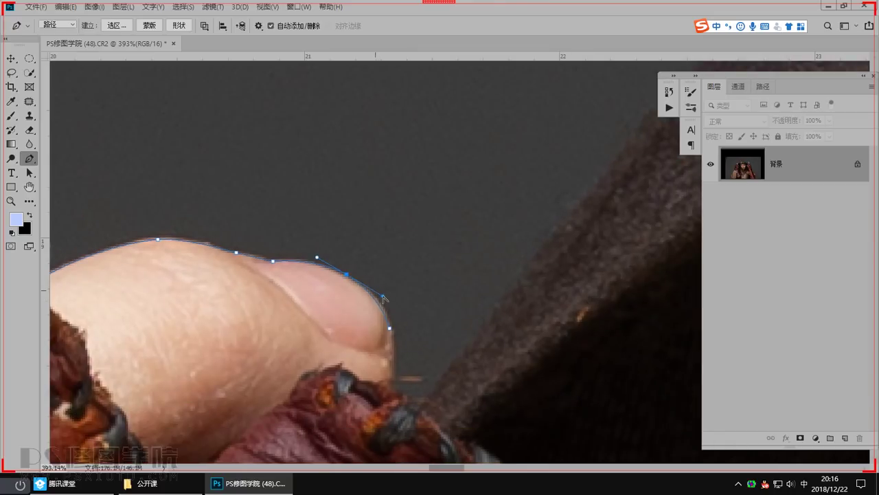
Trace the fingertip's end down to the stitched glove edge beside the hood
{"action": "left_click_drag", "start_coordinate": [396, 380], "coordinate": [395, 336]}
{"action": "left_click", "coordinate": [390, 328]}
{"action": "left_click", "coordinate": [392, 387]}
{"action": "left_click_drag", "start_coordinate": [392, 379], "coordinate": [392, 369]}
{"action": "left_click_drag", "start_coordinate": [391, 381], "coordinate": [394, 390]}
Trace the hood's outline from the first glove over its crown to the other glove, curving the segments to the fabric edge
{"action": "scroll", "coordinate": [455, 304], "scroll_direction": "down", "scroll_amount": 10}
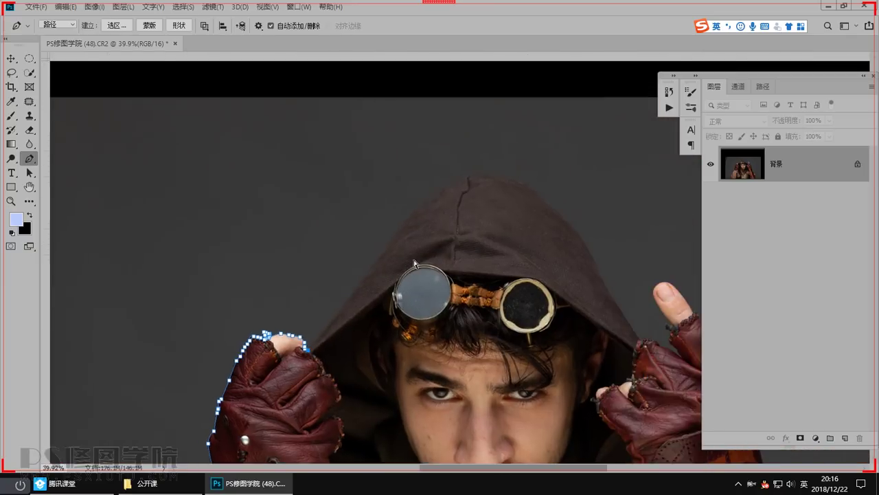
{"action": "scroll", "coordinate": [476, 189], "scroll_direction": "up", "scroll_amount": 3}
{"action": "left_click_drag", "start_coordinate": [459, 167], "coordinate": [310, 328]}
{"action": "left_click_drag", "start_coordinate": [662, 358], "coordinate": [460, 324]}
{"action": "left_click", "coordinate": [505, 368]}
{"action": "left_click_drag", "start_coordinate": [340, 210], "coordinate": [382, 176]}
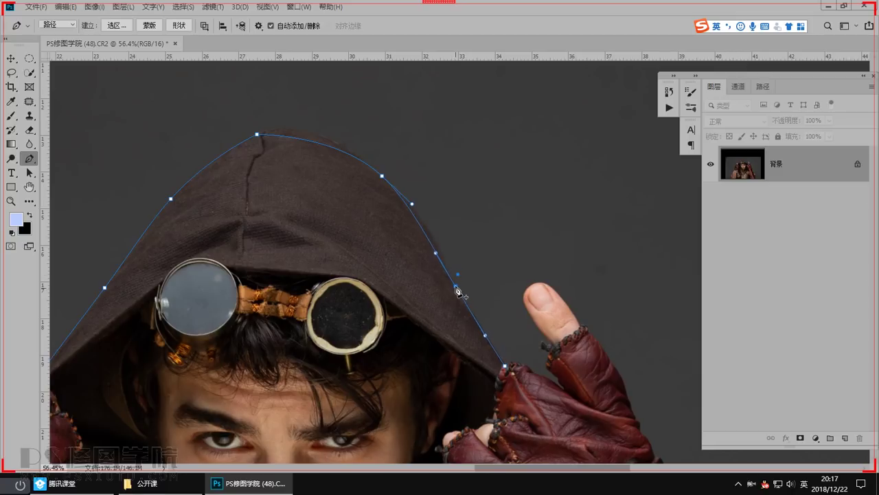
{"action": "left_click", "coordinate": [423, 222]}
{"action": "scroll", "coordinate": [367, 184], "scroll_direction": "up", "scroll_amount": 5}
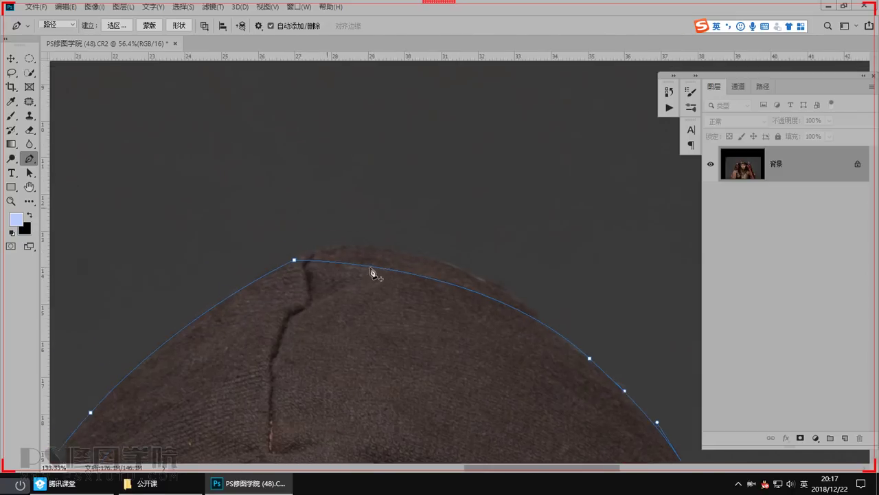
{"action": "left_click_drag", "start_coordinate": [375, 263], "coordinate": [379, 246]}
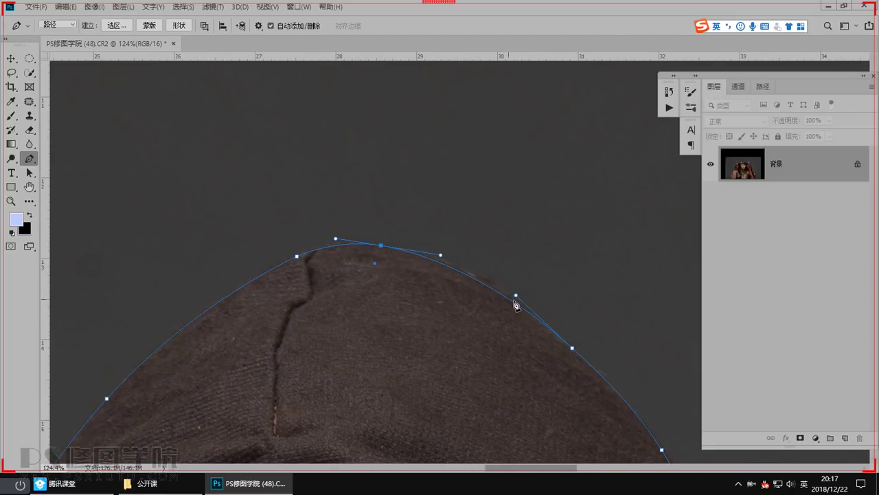
Trace the stitched upper edge of the other glove, starting where the hood meets it
{"action": "scroll", "coordinate": [468, 279], "scroll_direction": "down", "scroll_amount": 4}
{"action": "left_click_drag", "start_coordinate": [570, 343], "coordinate": [304, 185]}
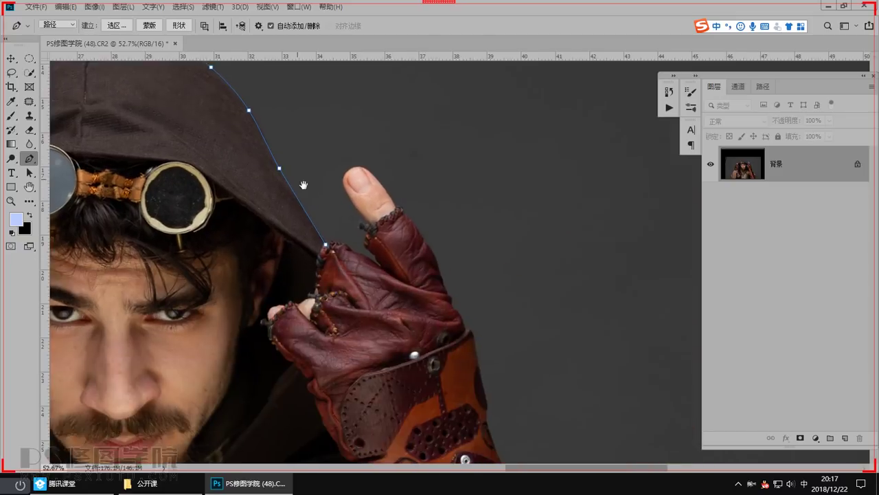
{"action": "scroll", "coordinate": [337, 237], "scroll_direction": "up", "scroll_amount": 4}
{"action": "left_click_drag", "start_coordinate": [305, 261], "coordinate": [335, 258]}
{"action": "left_click", "coordinate": [351, 251]}
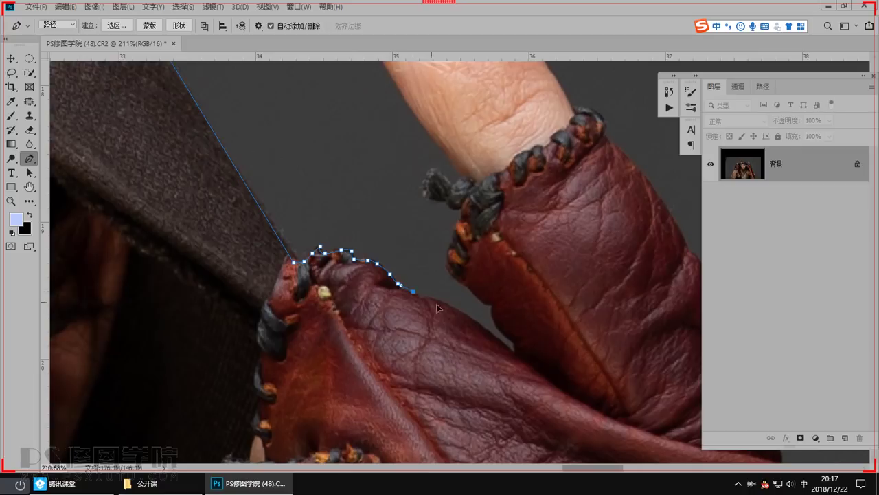
Trace into the gap beside the raised finger, back up the glove's stitched rim and around its knotted thread
{"action": "mouse_move", "coordinate": [512, 354]}
{"action": "left_mouse_down"}
{"action": "mouse_move", "coordinate": [470, 329]}
{"action": "mouse_move", "coordinate": [462, 311]}
{"action": "mouse_move", "coordinate": [514, 348]}
{"action": "left_mouse_up"}
{"action": "left_click_drag", "start_coordinate": [452, 275], "coordinate": [464, 310]}
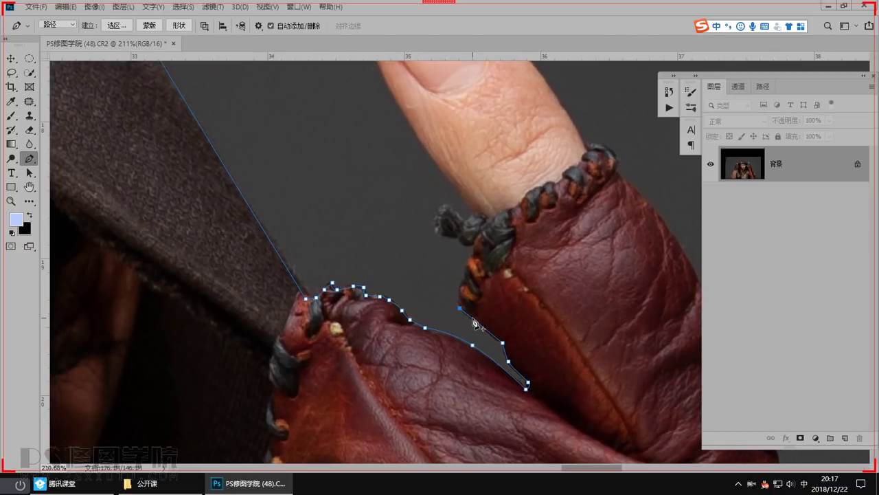
{"action": "left_click", "coordinate": [464, 278]}
{"action": "scroll", "coordinate": [476, 250], "scroll_direction": "up", "scroll_amount": 3}
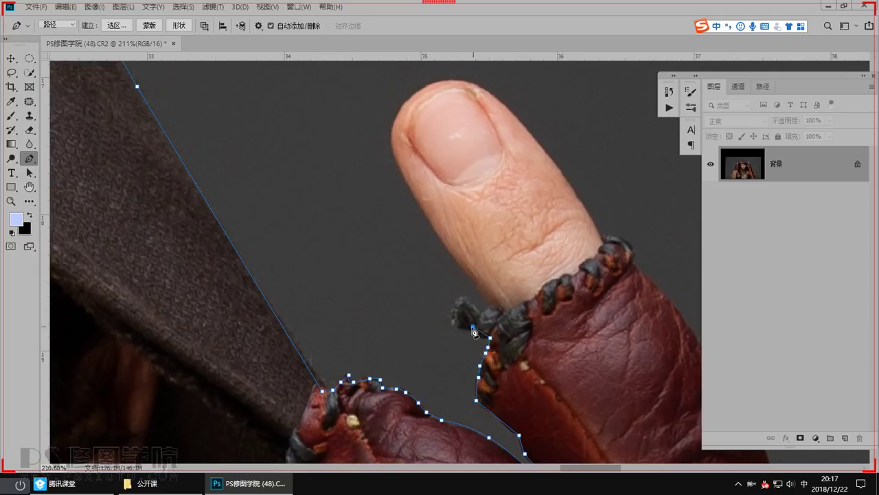
{"action": "left_click_drag", "start_coordinate": [452, 311], "coordinate": [485, 316]}
{"action": "left_click", "coordinate": [451, 311], "text": "alt"}
Trace the raised bare finger up one side, around the tip and down to the glove's rim on the other side
{"action": "left_click_drag", "start_coordinate": [406, 182], "coordinate": [420, 241]}
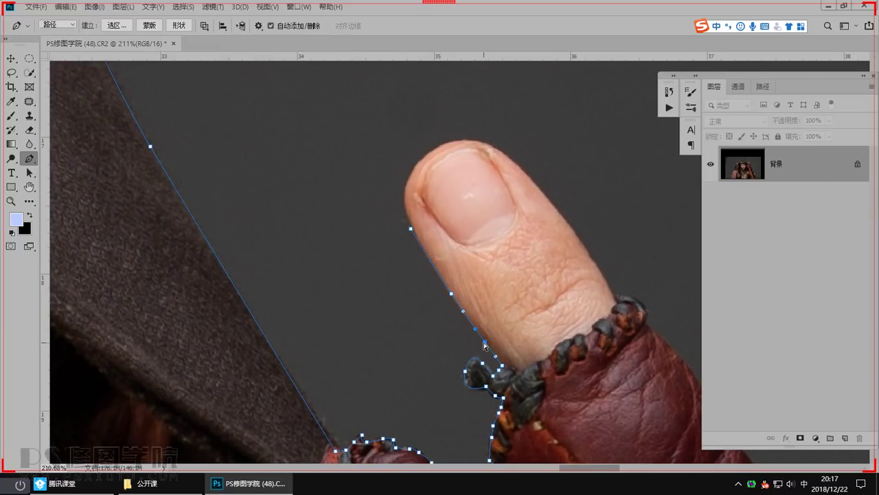
{"action": "scroll", "coordinate": [460, 303], "scroll_direction": "up", "scroll_amount": 3}
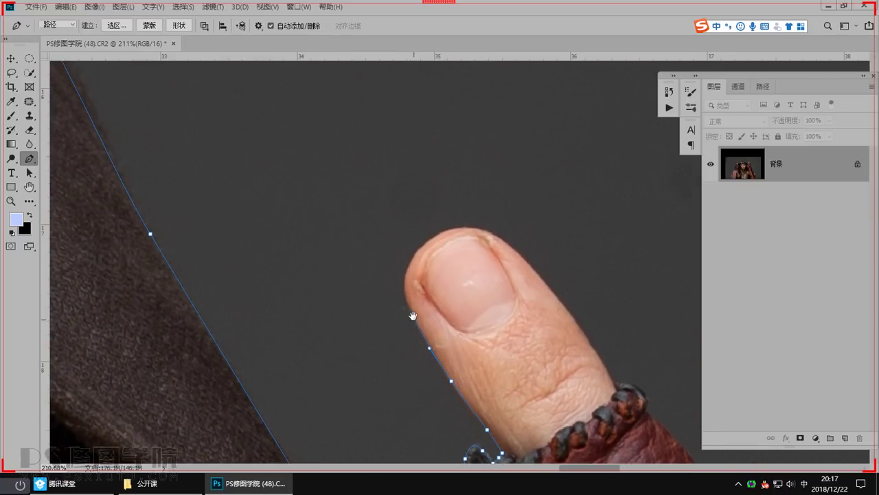
{"action": "left_click_drag", "start_coordinate": [460, 228], "coordinate": [538, 206]}
{"action": "left_click", "coordinate": [460, 229], "text": "alt"}
{"action": "left_click", "coordinate": [613, 385]}
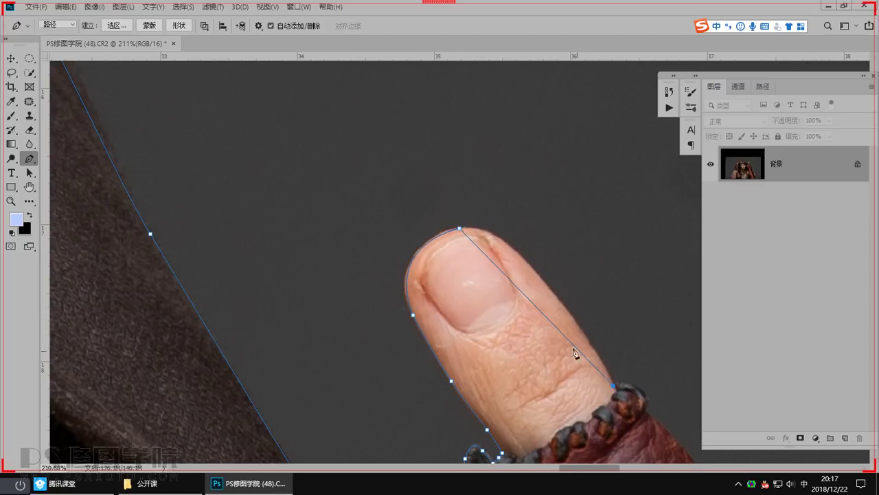
{"action": "left_click_drag", "start_coordinate": [558, 330], "coordinate": [541, 277]}
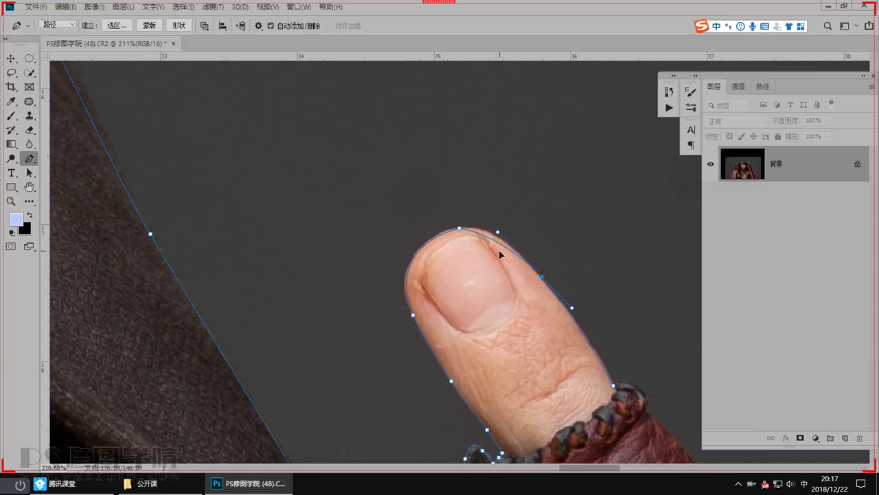
Trace the rim's outer stitching and the outer edge of the glove's raised finger down toward the back of the hand
{"action": "left_click_drag", "start_coordinate": [599, 308], "coordinate": [370, 182]}
{"action": "left_click_drag", "start_coordinate": [419, 282], "coordinate": [417, 325]}
{"action": "left_click", "coordinate": [418, 282], "text": "alt"}
{"action": "left_click", "coordinate": [423, 288]}
{"action": "left_click_drag", "start_coordinate": [558, 454], "coordinate": [448, 344]}
{"action": "scroll", "coordinate": [432, 281], "scroll_direction": "down", "scroll_amount": 2}
{"action": "left_click", "coordinate": [444, 369]}
{"action": "left_click_drag", "start_coordinate": [434, 314], "coordinate": [430, 312]}
{"action": "left_click_drag", "start_coordinate": [446, 378], "coordinate": [421, 293]}
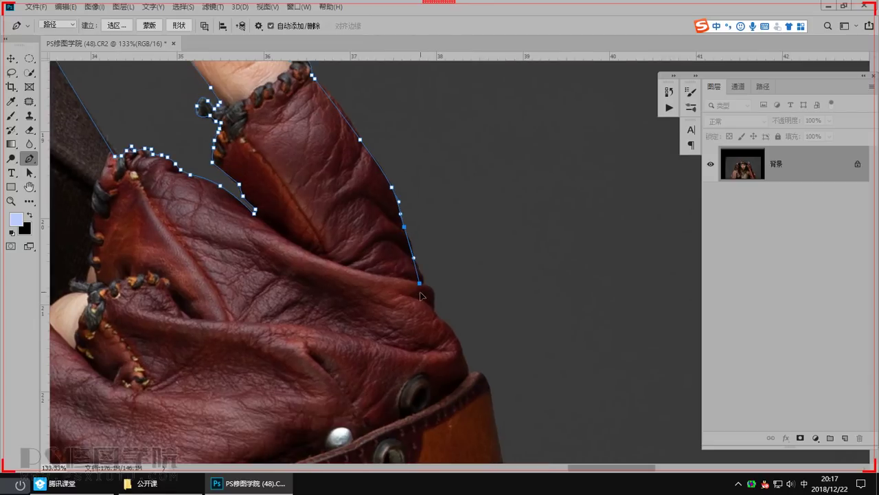
Trace the back of the glove down to the leather bracer's upper rim and adjust the anchors around the small fold
{"action": "scroll", "coordinate": [422, 283], "scroll_direction": "down", "scroll_amount": 2}
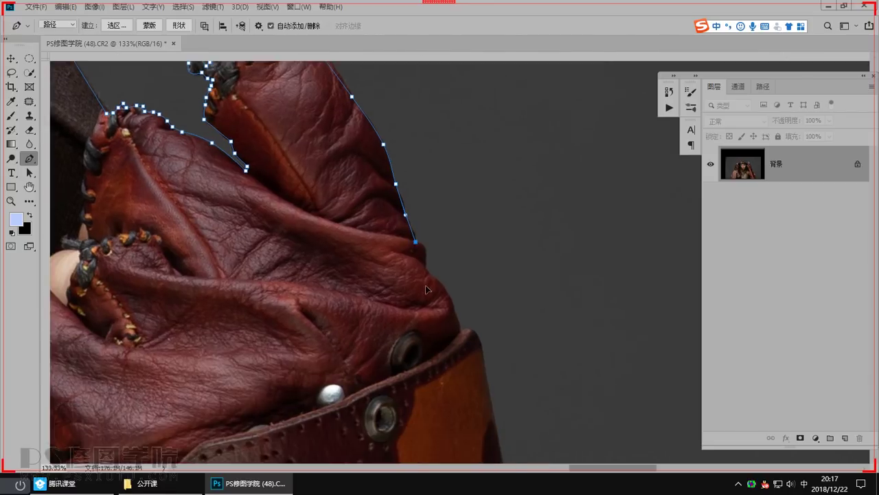
{"action": "left_click", "coordinate": [461, 335]}
{"action": "left_click_drag", "start_coordinate": [448, 303], "coordinate": [422, 262]}
{"action": "left_click", "coordinate": [428, 270], "text": "ctrl"}
{"action": "key", "text": "ctrl+space"}
{"action": "left_click_drag", "start_coordinate": [499, 361], "coordinate": [417, 216]}
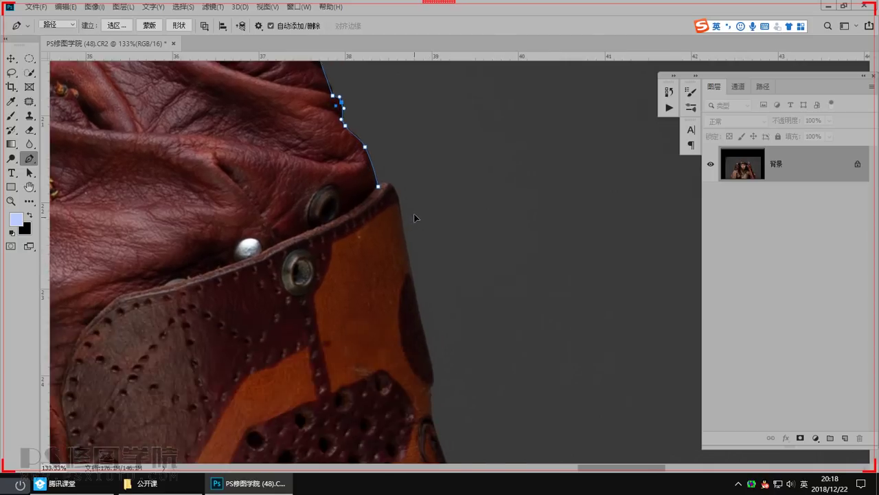
Extend the path down the bracer's outer edge and bend it around the notch and the upper rim's corner
{"action": "scroll", "coordinate": [417, 231], "scroll_direction": "down", "scroll_amount": 2}
{"action": "left_click_drag", "start_coordinate": [479, 442], "coordinate": [431, 200]}
{"action": "scroll", "coordinate": [430, 209], "scroll_direction": "down", "scroll_amount": 4}
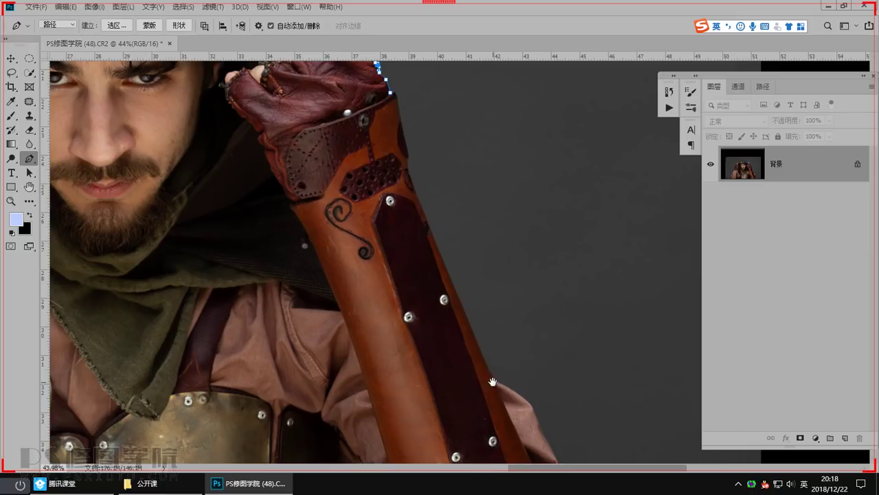
{"action": "scroll", "coordinate": [441, 288], "scroll_direction": "up", "scroll_amount": 4, "text": "alt"}
{"action": "left_click", "coordinate": [441, 287]}
{"action": "scroll", "coordinate": [441, 287], "scroll_direction": "up", "scroll_amount": 3, "text": "alt"}
{"action": "left_click_drag", "start_coordinate": [446, 300], "coordinate": [450, 283]}
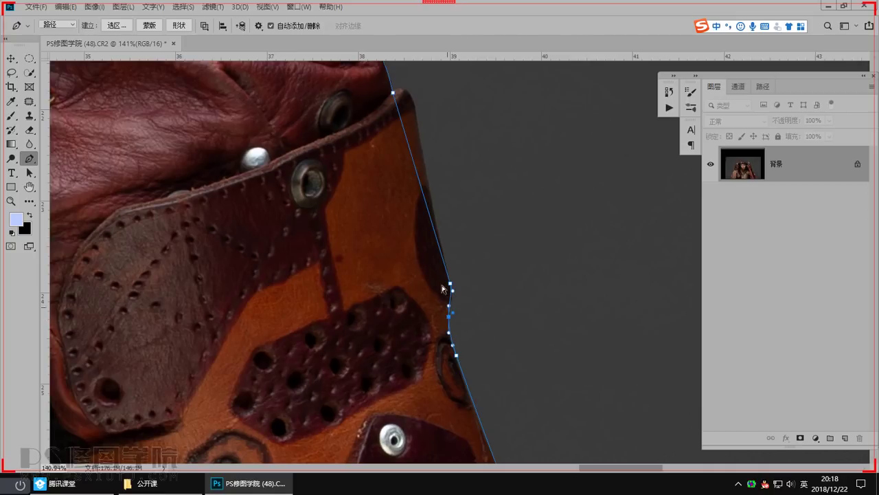
{"action": "scroll", "coordinate": [442, 275], "scroll_direction": "up", "scroll_amount": 3}
{"action": "left_click_drag", "start_coordinate": [433, 251], "coordinate": [443, 229]}
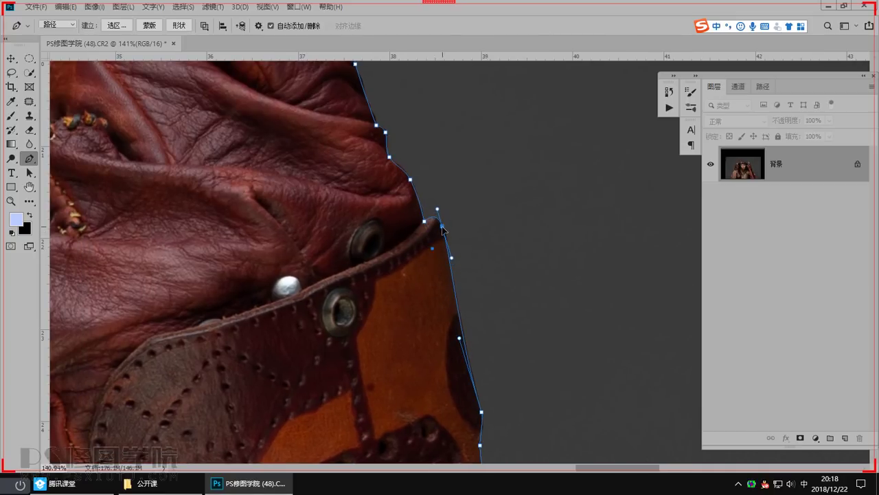
Fit the path to the bracer's lower outer edge down to where the pink sleeve emerges
{"action": "left_click_drag", "start_coordinate": [453, 436], "coordinate": [404, 249]}
{"action": "scroll", "coordinate": [403, 249], "scroll_direction": "down", "scroll_amount": 4}
{"action": "left_click_drag", "start_coordinate": [490, 406], "coordinate": [394, 137]}
{"action": "scroll", "coordinate": [394, 137], "scroll_direction": "down", "scroll_amount": 1}
{"action": "left_click_drag", "start_coordinate": [468, 308], "coordinate": [422, 179]}
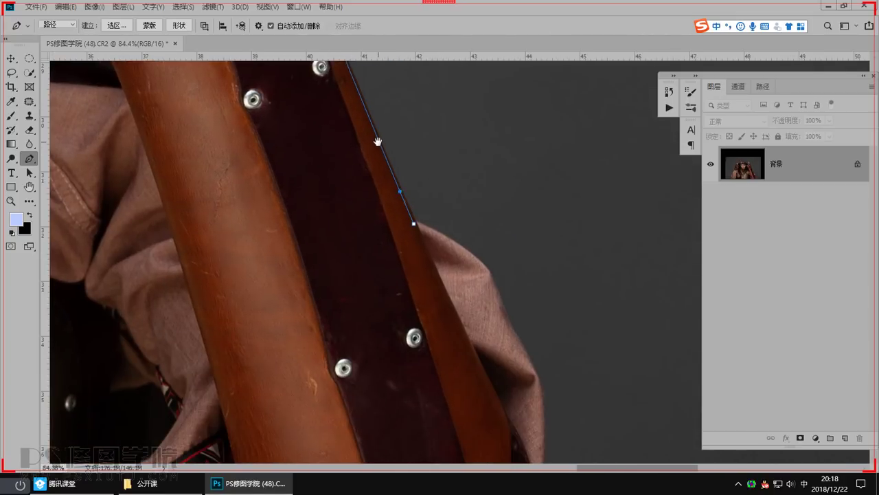
Trace the pink sleeve's bulging outer edge from the bracer down to the photo's lower border and adjust its anchors
{"action": "left_click_drag", "start_coordinate": [379, 141], "coordinate": [308, 10]}
{"action": "scroll", "coordinate": [461, 252], "scroll_direction": "down", "scroll_amount": 1}
{"action": "left_click_drag", "start_coordinate": [459, 400], "coordinate": [476, 390]}
{"action": "left_click", "coordinate": [445, 323]}
{"action": "left_click_drag", "start_coordinate": [429, 284], "coordinate": [496, 247]}
{"action": "left_click", "coordinate": [485, 403]}
{"action": "left_click_drag", "start_coordinate": [485, 402], "coordinate": [486, 411]}
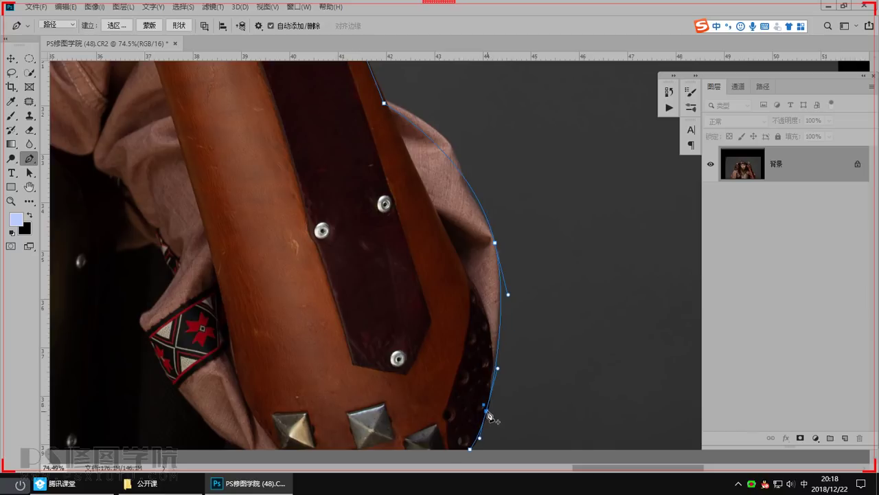
{"action": "left_click", "coordinate": [498, 338]}
Add and adjust anchor points along the sleeve's upper curve so the path fits the fabric edge
{"action": "scroll", "coordinate": [468, 278], "scroll_direction": "up", "scroll_amount": 3}
{"action": "scroll", "coordinate": [469, 277], "scroll_direction": "left", "scroll_amount": 1}
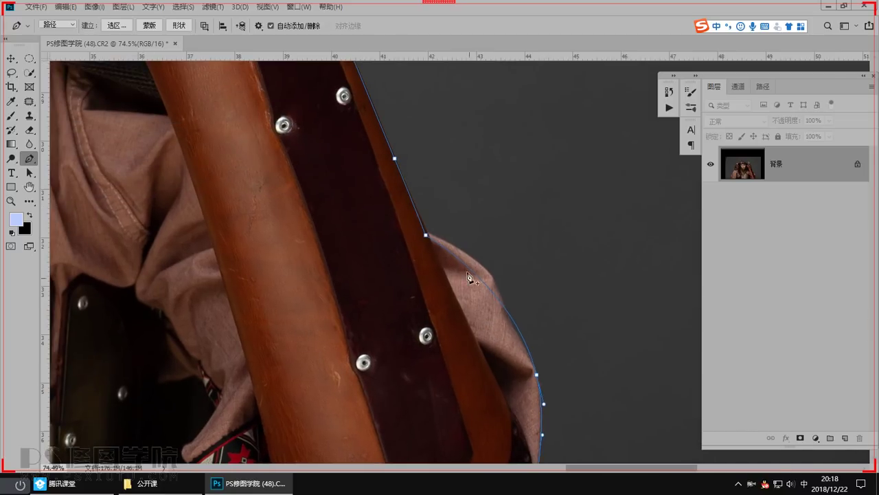
{"action": "left_click_drag", "start_coordinate": [462, 262], "coordinate": [470, 259]}
{"action": "left_click", "coordinate": [515, 319]}
{"action": "left_click", "coordinate": [491, 279]}
Turn the finished path into a layer mask on the unlocked background layer and duplicate the masked layer
{"action": "scroll", "coordinate": [517, 333], "scroll_direction": "down", "scroll_amount": 10}
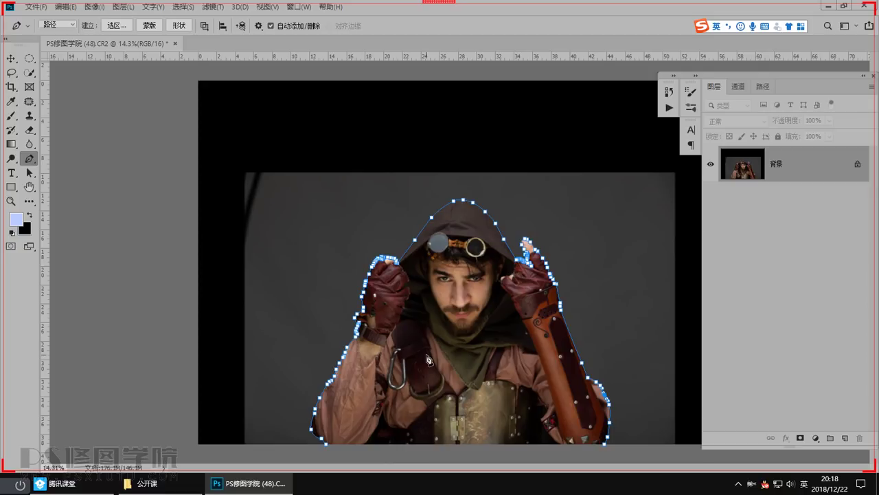
{"action": "key", "text": "ctrl+Return"}
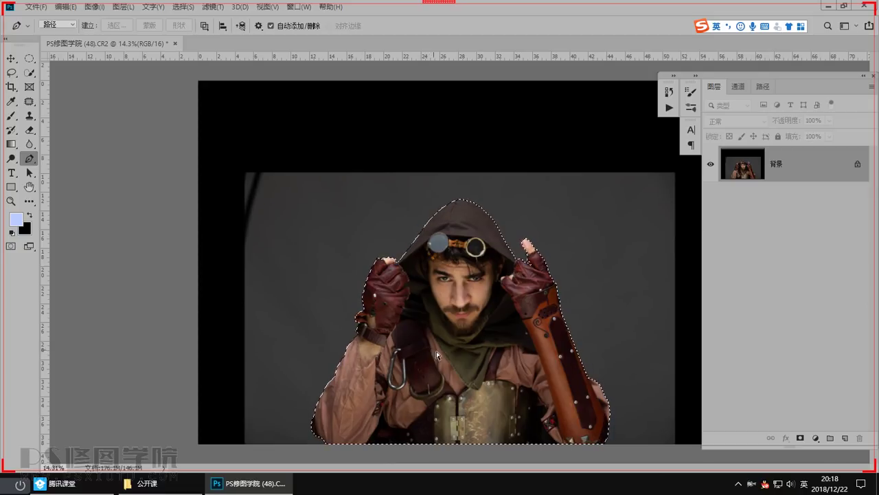
{"action": "double_click", "coordinate": [743, 173]}
{"action": "left_click", "coordinate": [543, 139]}
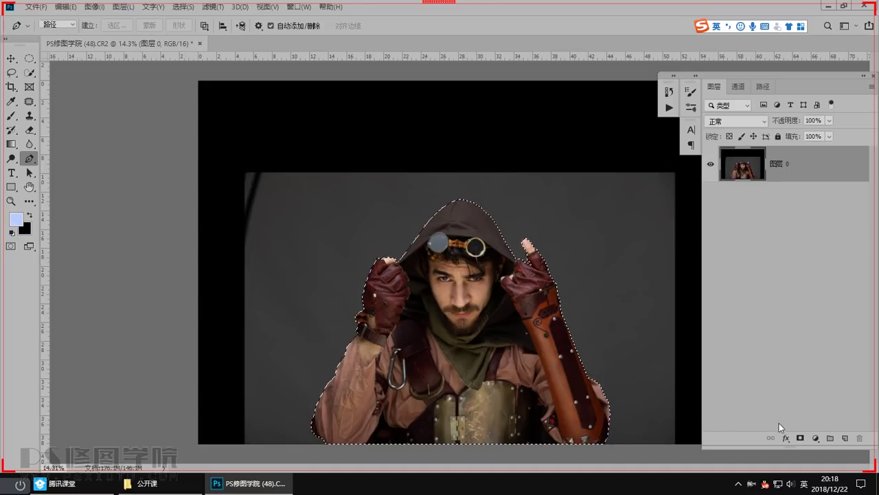
{"action": "left_click", "coordinate": [800, 438]}
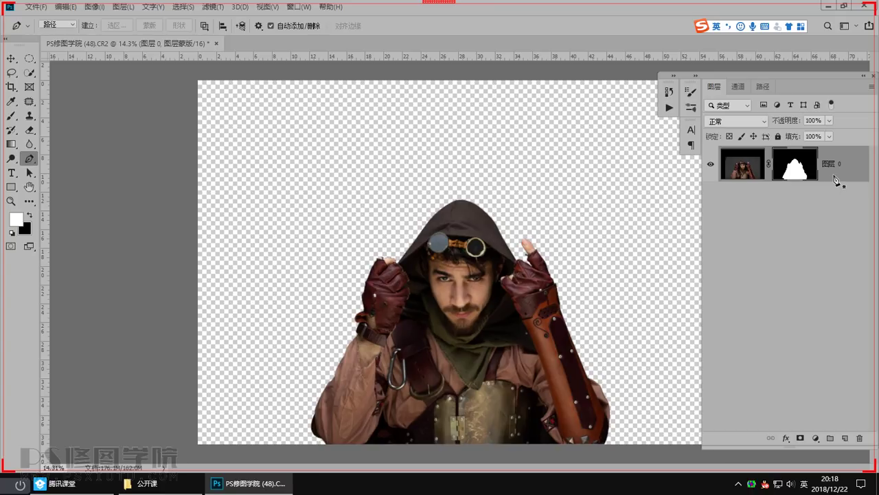
{"action": "key", "text": "ctrl+j"}
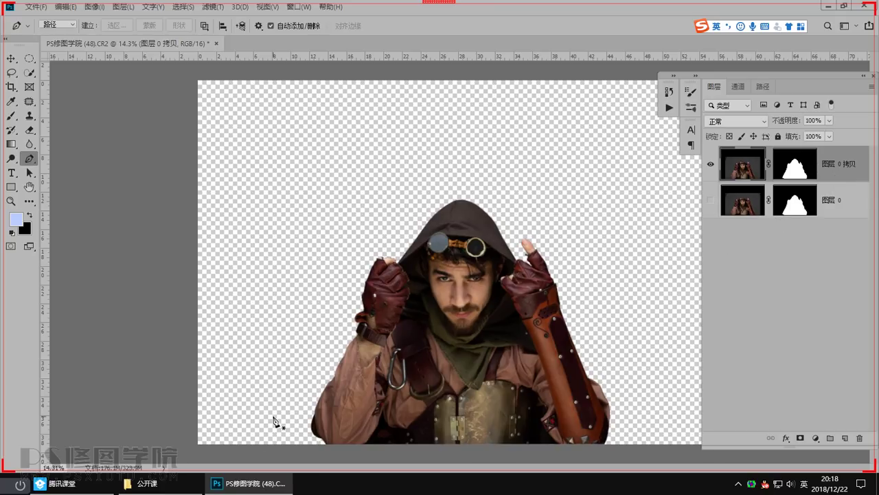
{"action": "left_click", "coordinate": [96, 486]}
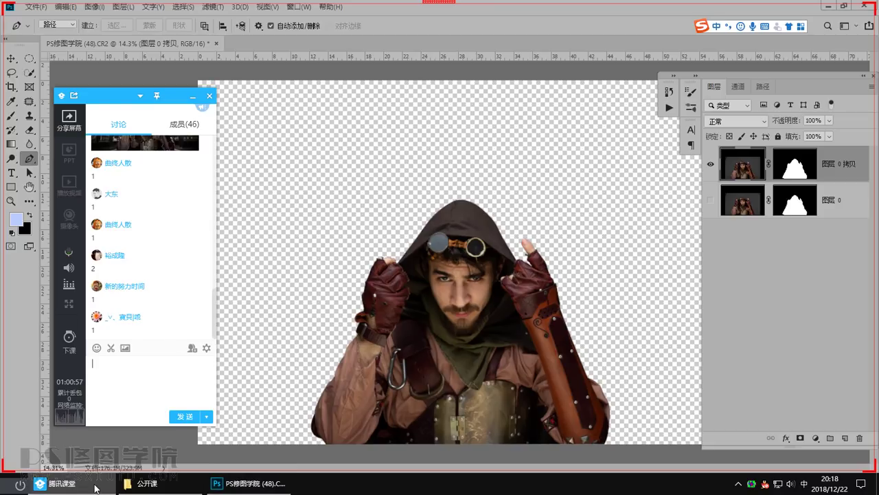
{"action": "left_click", "coordinate": [96, 487]}
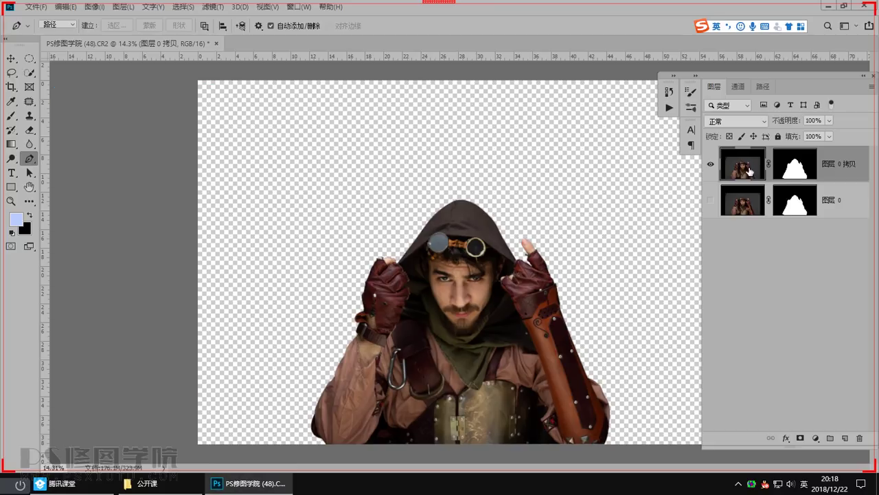
{"action": "left_click", "coordinate": [712, 165]}
{"action": "left_click", "coordinate": [712, 165]}
Place 背景.jpg from the 公开课 folder in the composite and move it beneath the copied cut-out layer
{"action": "left_click", "coordinate": [145, 483]}
{"action": "left_click", "coordinate": [292, 221]}
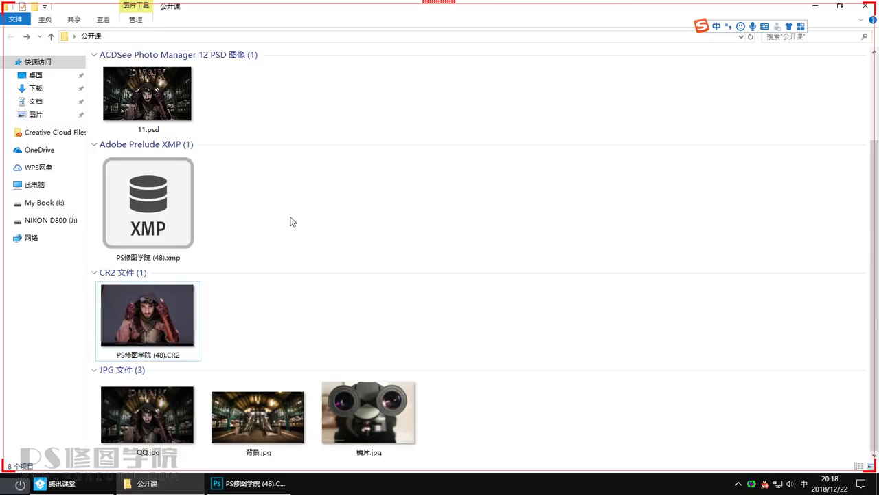
{"action": "left_click_drag", "start_coordinate": [260, 407], "coordinate": [435, 320]}
{"action": "key", "text": "Return"}
{"action": "left_click_drag", "start_coordinate": [748, 162], "coordinate": [740, 215]}
{"action": "left_click_drag", "start_coordinate": [549, 199], "coordinate": [433, 286]}
Stretch the station background to about 99% width and 127% height and position it to fill the canvas
{"action": "key", "text": "ctrl+t"}
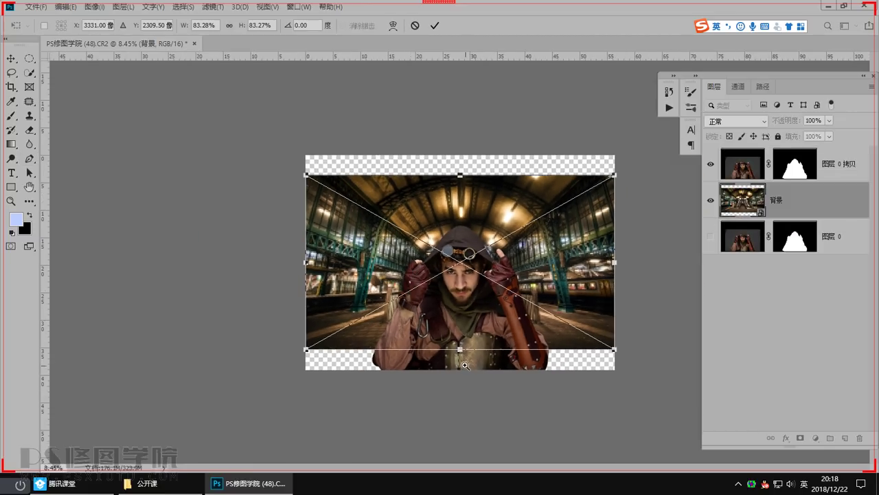
{"action": "left_click_drag", "start_coordinate": [460, 349], "coordinate": [466, 354]}
{"action": "mouse_move", "coordinate": [465, 172]}
{"action": "left_mouse_down"}
{"action": "mouse_move", "coordinate": [462, 155]}
{"action": "mouse_move", "coordinate": [470, 194]}
{"action": "mouse_move", "coordinate": [460, 155]}
{"action": "left_mouse_up"}
{"action": "left_click_drag", "start_coordinate": [472, 247], "coordinate": [472, 247]}
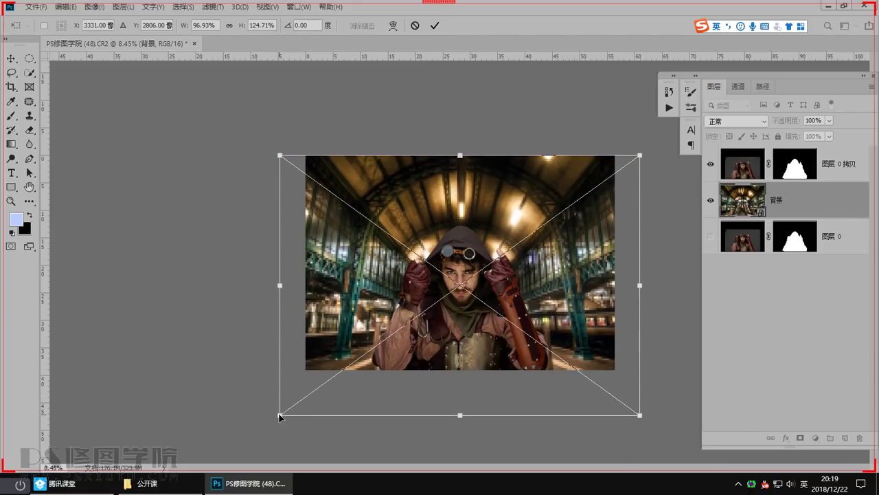
{"action": "left_click_drag", "start_coordinate": [279, 415], "coordinate": [294, 402]}
{"action": "left_click_drag", "start_coordinate": [447, 325], "coordinate": [447, 317]}
{"action": "left_click_drag", "start_coordinate": [459, 397], "coordinate": [467, 426]}
{"action": "left_click_drag", "start_coordinate": [507, 355], "coordinate": [507, 350]}
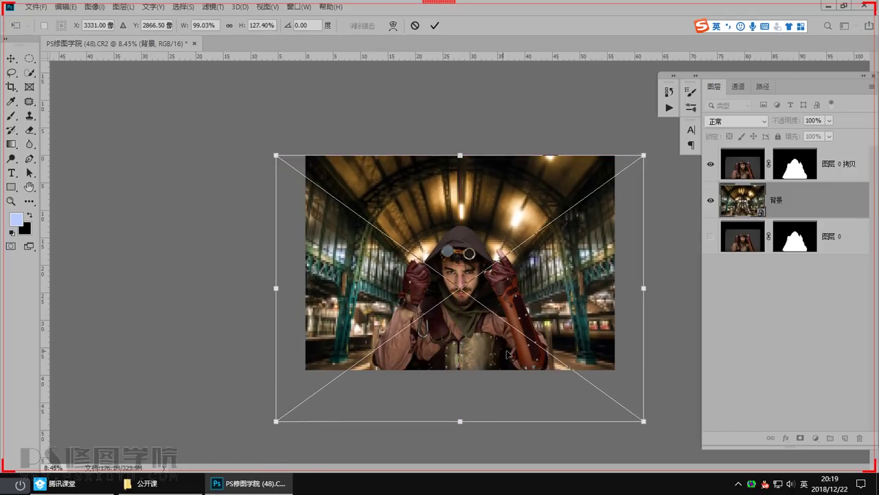
{"action": "key", "text": "Return"}
Patch the small marks on the cheek beneath the eye on the left side of the face on the copied cut-out layer
{"action": "left_click_drag", "start_coordinate": [464, 294], "coordinate": [488, 357]}
{"action": "left_click", "coordinate": [761, 164]}
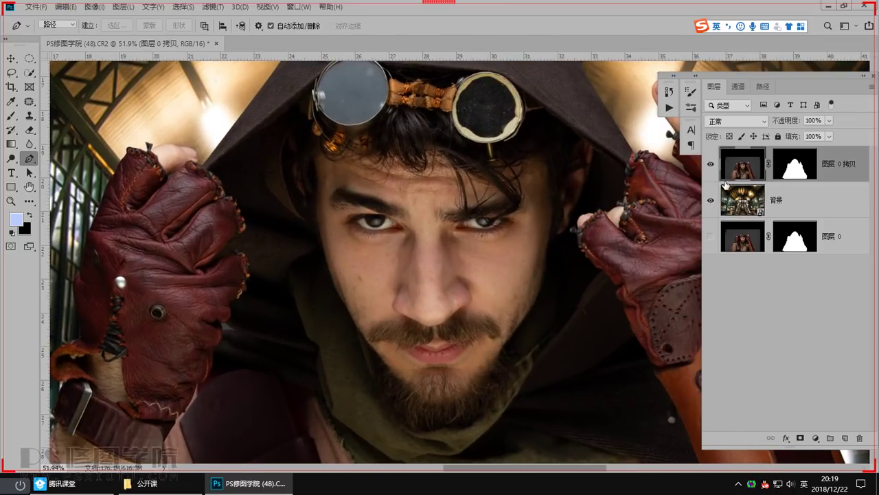
{"action": "right_click", "coordinate": [28, 101]}
{"action": "left_click", "coordinate": [76, 120]}
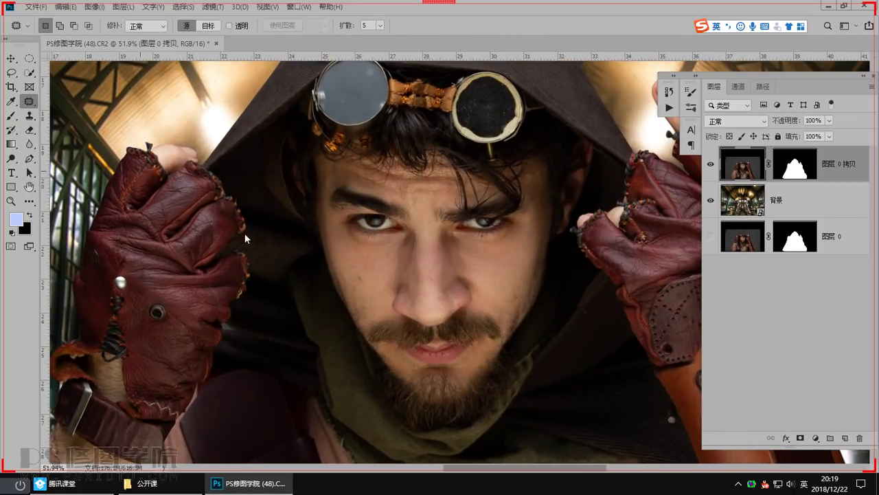
{"action": "scroll", "coordinate": [422, 347], "scroll_direction": "up", "scroll_amount": 5}
{"action": "scroll", "coordinate": [421, 347], "scroll_direction": "up", "scroll_amount": 2}
{"action": "mouse_move", "coordinate": [331, 299]}
{"action": "left_mouse_down"}
{"action": "mouse_move", "coordinate": [311, 274]}
{"action": "mouse_move", "coordinate": [335, 317]}
{"action": "left_mouse_up"}
{"action": "mouse_move", "coordinate": [281, 225]}
{"action": "left_mouse_down"}
{"action": "mouse_move", "coordinate": [305, 246]}
{"action": "mouse_move", "coordinate": [330, 251]}
{"action": "left_mouse_up"}
{"action": "mouse_move", "coordinate": [334, 229]}
{"action": "left_mouse_down"}
{"action": "mouse_move", "coordinate": [336, 253]}
{"action": "mouse_move", "coordinate": [356, 258]}
{"action": "left_mouse_up"}
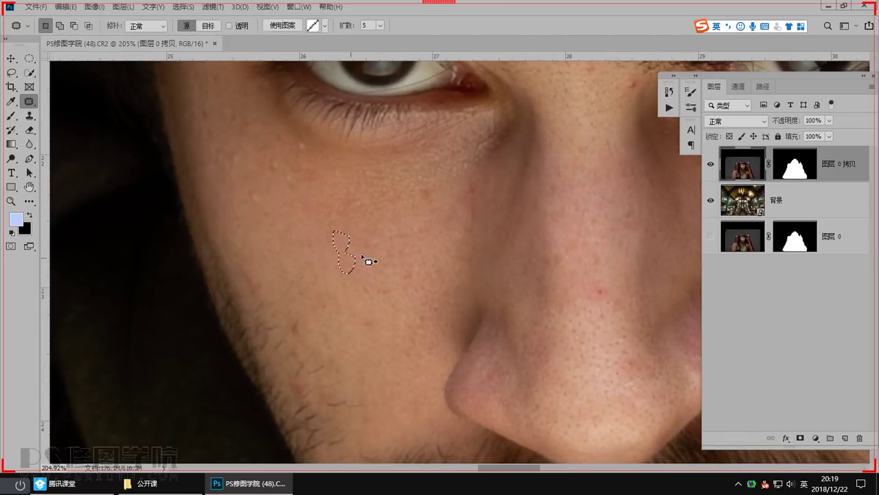
{"action": "left_click_drag", "start_coordinate": [426, 202], "coordinate": [418, 185]}
{"action": "left_click_drag", "start_coordinate": [428, 194], "coordinate": [404, 220]}
{"action": "mouse_move", "coordinate": [242, 274]}
{"action": "left_mouse_down"}
{"action": "mouse_move", "coordinate": [255, 274]}
{"action": "mouse_move", "coordinate": [285, 235]}
{"action": "left_mouse_up"}
{"action": "key", "text": "ctrl+d"}
Remove the stray hairs, dark pores and red spots on the cheek and nose with the Spot Healing Brush
{"action": "right_click", "coordinate": [29, 101]}
{"action": "left_click", "coordinate": [75, 100]}
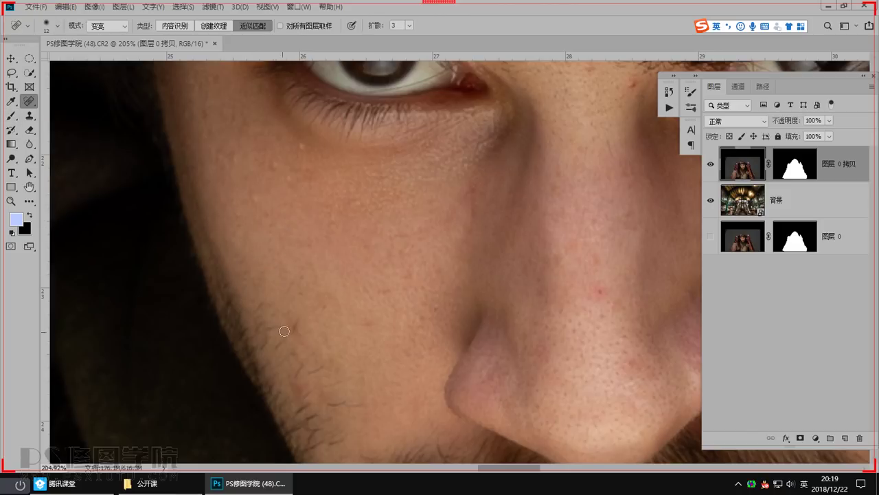
{"action": "left_click", "coordinate": [309, 326]}
{"action": "left_click", "coordinate": [550, 183]}
{"action": "mouse_move", "coordinate": [291, 371]}
{"action": "left_mouse_down"}
{"action": "mouse_move", "coordinate": [281, 287]}
{"action": "mouse_move", "coordinate": [286, 302]}
{"action": "left_mouse_up"}
{"action": "left_click_drag", "start_coordinate": [582, 236], "coordinate": [395, 281]}
{"action": "left_click_drag", "start_coordinate": [395, 280], "coordinate": [401, 281]}
{"action": "left_click", "coordinate": [399, 250]}
{"action": "left_click_drag", "start_coordinate": [580, 257], "coordinate": [546, 328]}
{"action": "left_click_drag", "start_coordinate": [356, 291], "coordinate": [354, 291]}
{"action": "left_click", "coordinate": [341, 274]}
{"action": "left_click_drag", "start_coordinate": [240, 221], "coordinate": [233, 275]}
{"action": "left_click", "coordinate": [230, 226]}
{"action": "left_click", "coordinate": [320, 213]}
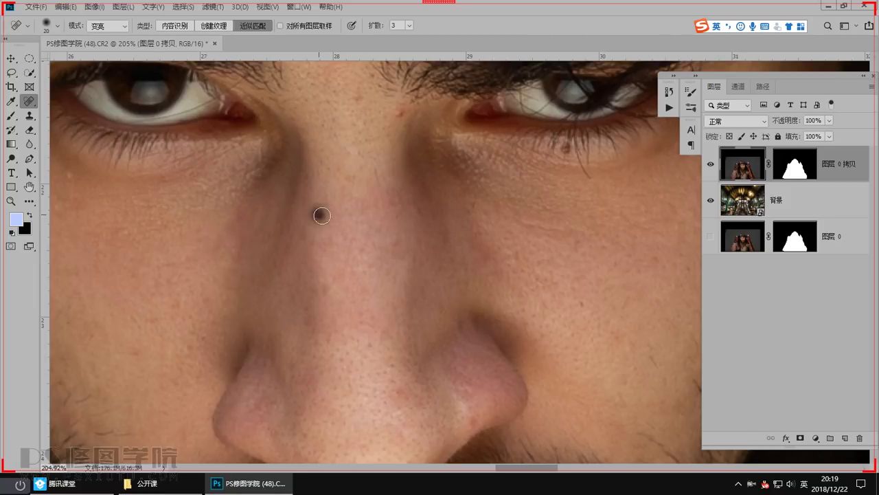
Heal the remaining spots between the eyebrows, on the nose and beside the nostril
{"action": "scroll", "coordinate": [381, 227], "scroll_direction": "up", "scroll_amount": 2}
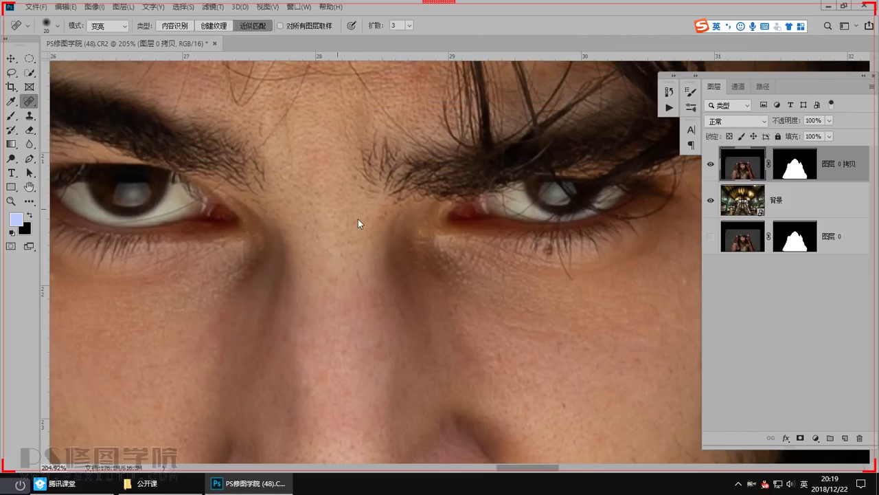
{"action": "left_click_drag", "start_coordinate": [420, 265], "coordinate": [399, 257]}
{"action": "left_click_drag", "start_coordinate": [359, 213], "coordinate": [354, 213]}
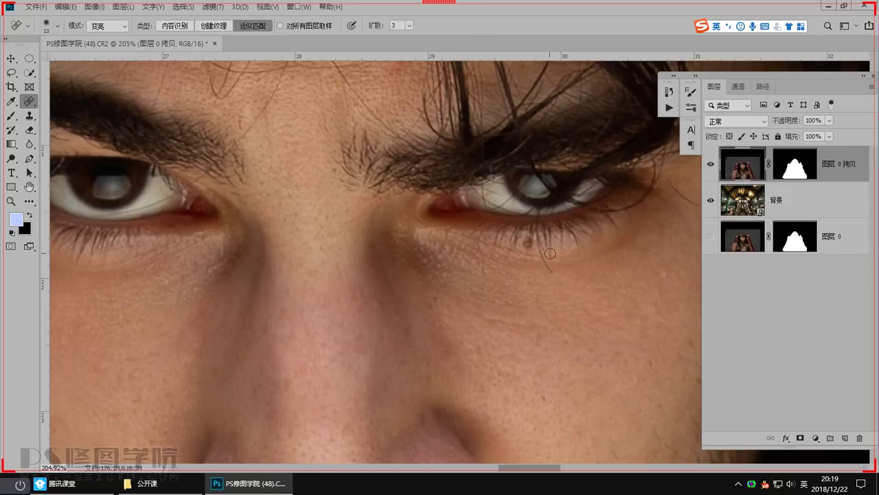
{"action": "scroll", "coordinate": [533, 251], "scroll_direction": "right", "scroll_amount": 1}
{"action": "scroll", "coordinate": [412, 252], "scroll_direction": "down", "scroll_amount": 3}
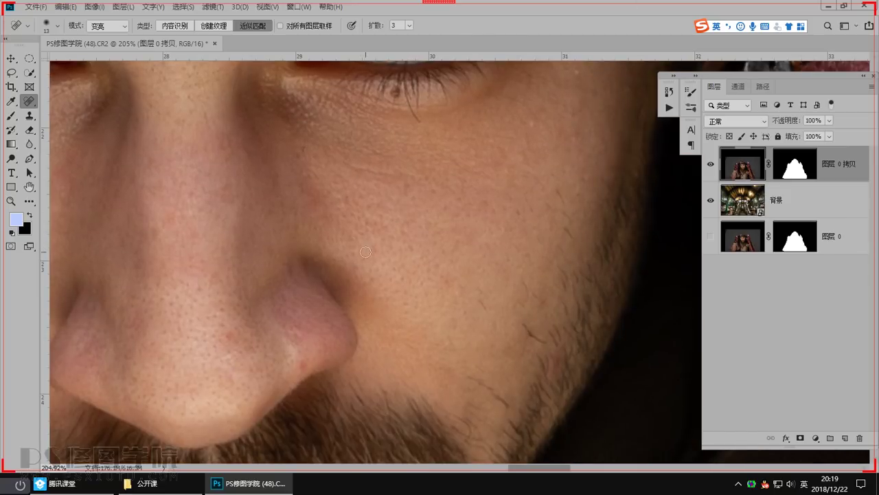
{"action": "left_click", "coordinate": [287, 275]}
{"action": "left_click", "coordinate": [298, 364]}
{"action": "left_click", "coordinate": [229, 338]}
Smooth uneven skin on the nose and the cheek beside it with the Patch tool
{"action": "right_click", "coordinate": [29, 101]}
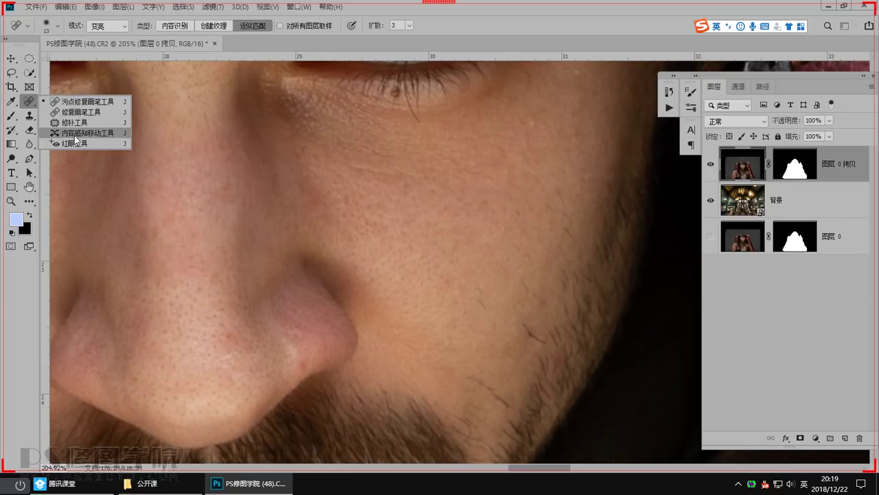
{"action": "left_click", "coordinate": [76, 123]}
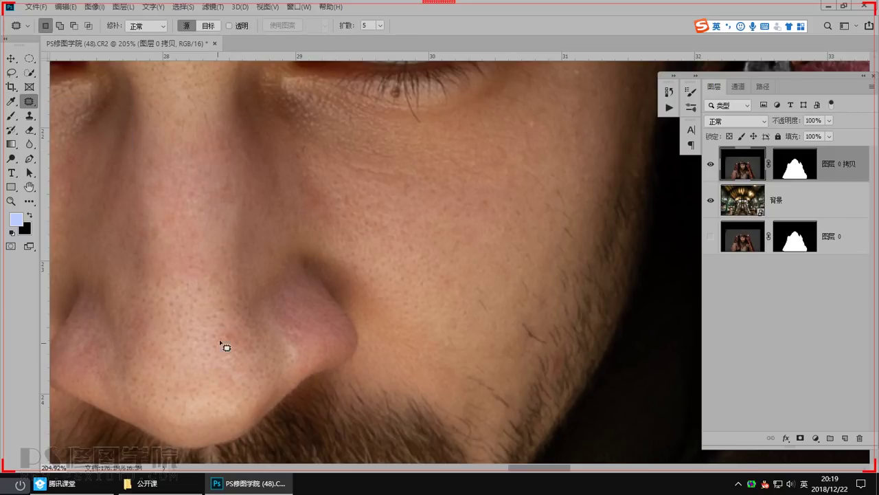
{"action": "left_click_drag", "start_coordinate": [201, 279], "coordinate": [205, 303]}
{"action": "key", "text": "ctrl+d"}
{"action": "left_click_drag", "start_coordinate": [414, 243], "coordinate": [421, 349]}
{"action": "mouse_move", "coordinate": [350, 272]}
{"action": "left_mouse_down"}
{"action": "mouse_move", "coordinate": [412, 277]}
{"action": "mouse_move", "coordinate": [395, 316]}
{"action": "left_mouse_up"}
{"action": "key", "text": "ctrl+d"}
{"action": "mouse_move", "coordinate": [300, 283]}
{"action": "left_mouse_down"}
{"action": "mouse_move", "coordinate": [349, 328]}
{"action": "mouse_move", "coordinate": [308, 261]}
{"action": "mouse_move", "coordinate": [301, 269]}
{"action": "mouse_move", "coordinate": [306, 283]}
{"action": "mouse_move", "coordinate": [330, 265]}
{"action": "mouse_move", "coordinate": [318, 281]}
{"action": "mouse_move", "coordinate": [388, 281]}
{"action": "left_mouse_up"}
{"action": "key", "text": "ctrl+d"}
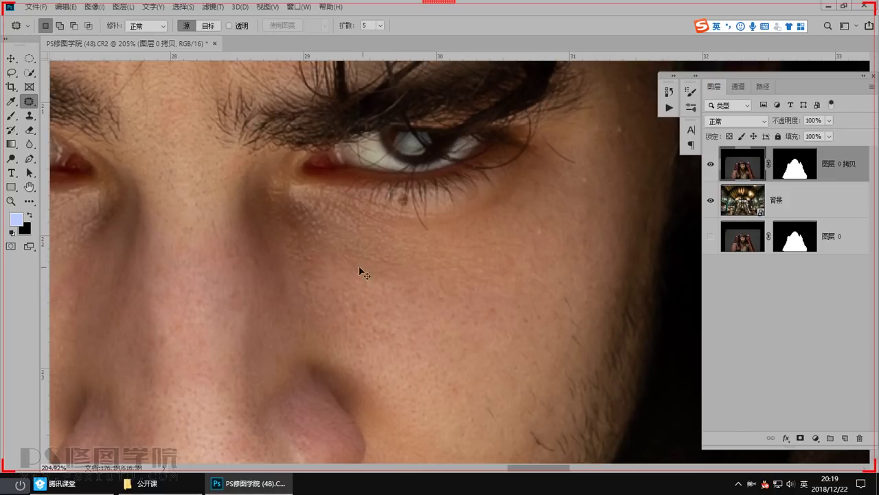
Patch blemishes and uneven skin around the forehead and the side of the face
{"action": "scroll", "coordinate": [307, 289], "scroll_direction": "up", "scroll_amount": 5}
{"action": "scroll", "coordinate": [306, 289], "scroll_direction": "left", "scroll_amount": 4}
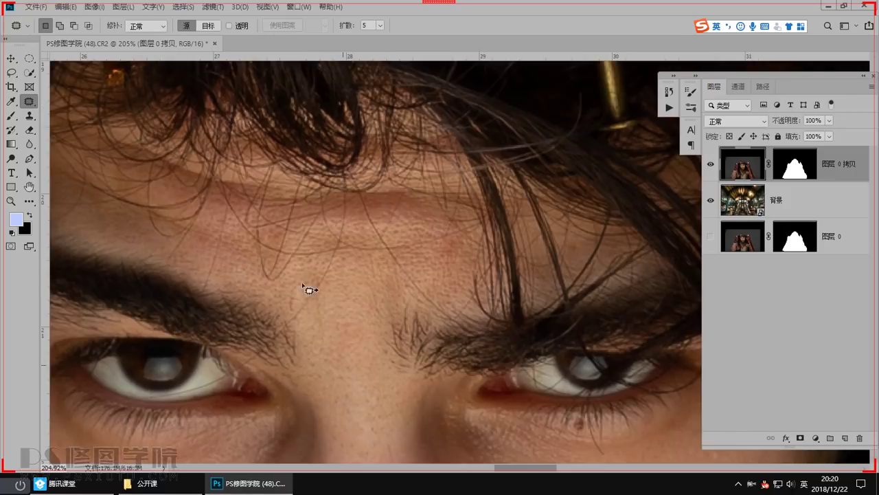
{"action": "left_click_drag", "start_coordinate": [465, 229], "coordinate": [326, 208]}
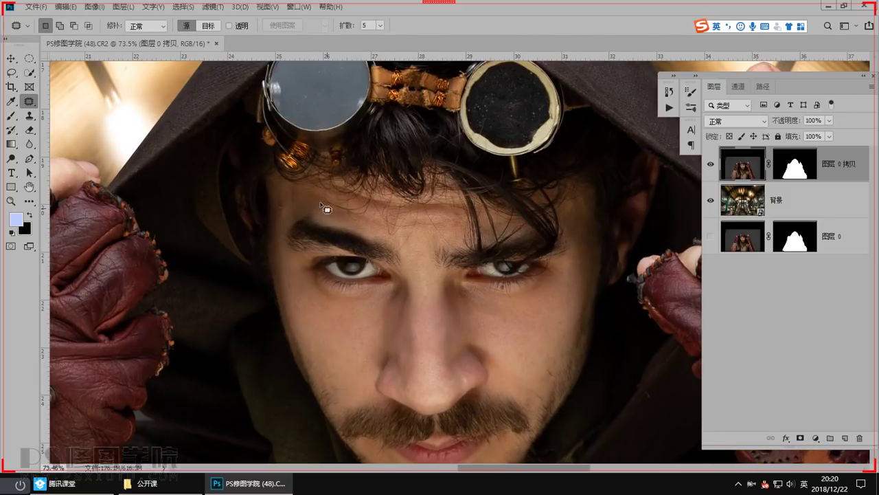
{"action": "left_click_drag", "start_coordinate": [386, 279], "coordinate": [389, 247]}
{"action": "mouse_move", "coordinate": [331, 282]}
{"action": "left_mouse_down"}
{"action": "mouse_move", "coordinate": [467, 282]}
{"action": "mouse_move", "coordinate": [349, 268]}
{"action": "left_mouse_up"}
{"action": "key", "text": "ctrl+d"}
{"action": "mouse_move", "coordinate": [349, 273]}
{"action": "left_mouse_down"}
{"action": "mouse_move", "coordinate": [332, 300]}
{"action": "mouse_move", "coordinate": [337, 351]}
{"action": "mouse_move", "coordinate": [367, 368]}
{"action": "left_mouse_up"}
{"action": "left_click_drag", "start_coordinate": [357, 367], "coordinate": [374, 402]}
{"action": "mouse_move", "coordinate": [316, 372]}
{"action": "left_mouse_down"}
{"action": "mouse_move", "coordinate": [336, 381]}
{"action": "mouse_move", "coordinate": [343, 401]}
{"action": "left_mouse_up"}
{"action": "left_click_drag", "start_coordinate": [286, 338], "coordinate": [287, 349]}
{"action": "left_click_drag", "start_coordinate": [268, 299], "coordinate": [305, 309]}
{"action": "left_click_drag", "start_coordinate": [294, 319], "coordinate": [306, 344]}
{"action": "key", "text": "ctrl+d"}
Patch the remaining uneven skin around the temple beside the eyebrow on the left side of the face
{"action": "mouse_move", "coordinate": [261, 265]}
{"action": "left_mouse_down"}
{"action": "mouse_move", "coordinate": [303, 254]}
{"action": "mouse_move", "coordinate": [275, 258]}
{"action": "left_mouse_up"}
{"action": "left_click_drag", "start_coordinate": [286, 279], "coordinate": [316, 328]}
{"action": "key", "text": "ctrl+d"}
{"action": "mouse_move", "coordinate": [218, 78]}
{"action": "left_mouse_down"}
{"action": "mouse_move", "coordinate": [281, 265]}
{"action": "mouse_move", "coordinate": [331, 284]}
{"action": "mouse_move", "coordinate": [335, 339]}
{"action": "left_mouse_up"}
{"action": "key", "text": "ctrl+d"}
{"action": "scroll", "coordinate": [309, 266], "scroll_direction": "down", "scroll_amount": 1}
{"action": "mouse_move", "coordinate": [305, 254]}
{"action": "left_mouse_down"}
{"action": "mouse_move", "coordinate": [309, 281]}
{"action": "mouse_move", "coordinate": [312, 259]}
{"action": "mouse_move", "coordinate": [332, 257]}
{"action": "left_mouse_up"}
{"action": "key", "text": "ctrl+d"}
{"action": "left_click_drag", "start_coordinate": [323, 311], "coordinate": [268, 203]}
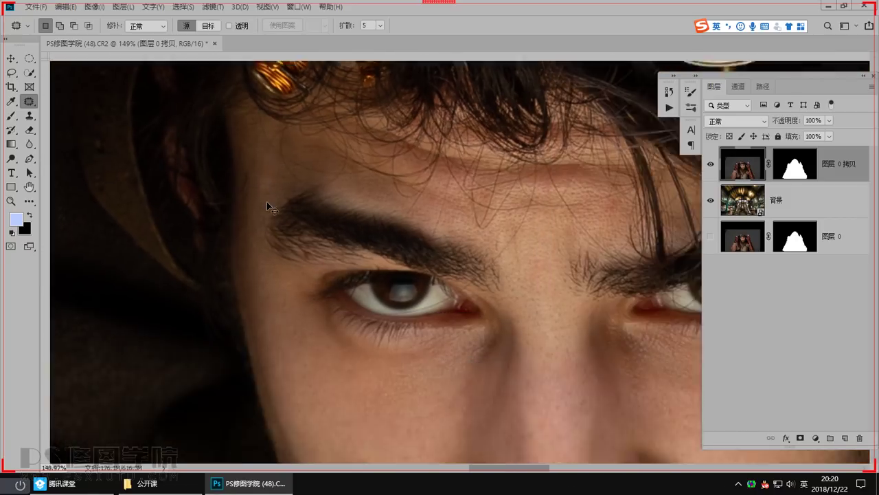
Examine the retouched face at several magnifications for remaining blemishes and uneven skin tones
{"action": "scroll", "coordinate": [267, 203], "scroll_direction": "down", "scroll_amount": 5}
{"action": "left_click_drag", "start_coordinate": [406, 335], "coordinate": [415, 285]}
{"action": "scroll", "coordinate": [474, 248], "scroll_direction": "up", "scroll_amount": 4}
{"action": "left_click_drag", "start_coordinate": [479, 233], "coordinate": [459, 298]}
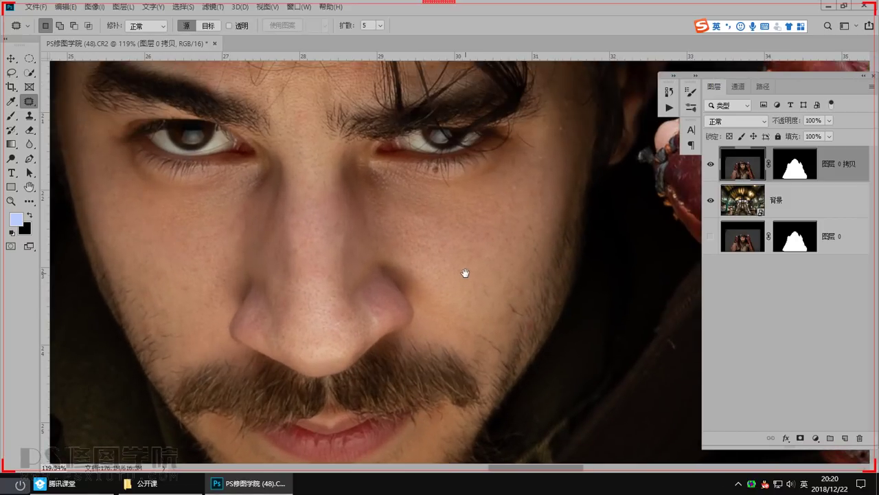
{"action": "scroll", "coordinate": [432, 321], "scroll_direction": "down", "scroll_amount": 3}
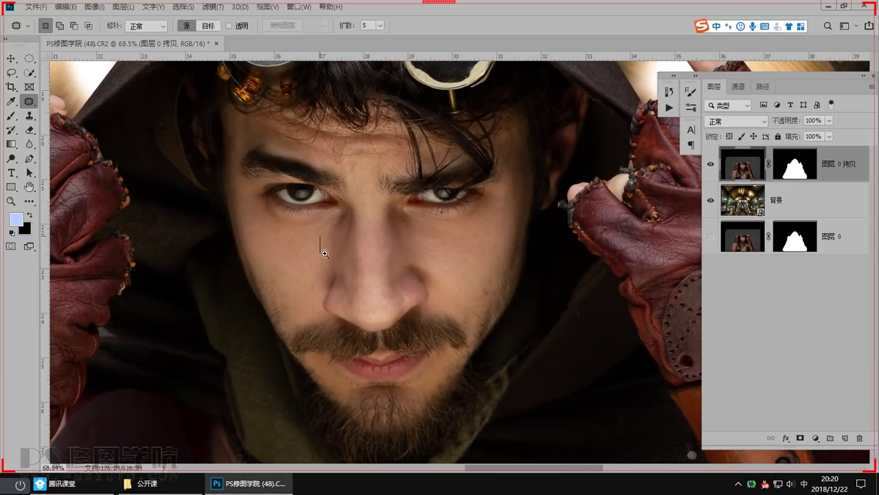
{"action": "scroll", "coordinate": [412, 288], "scroll_direction": "down", "scroll_amount": 3}
{"action": "scroll", "coordinate": [420, 357], "scroll_direction": "up", "scroll_amount": 4}
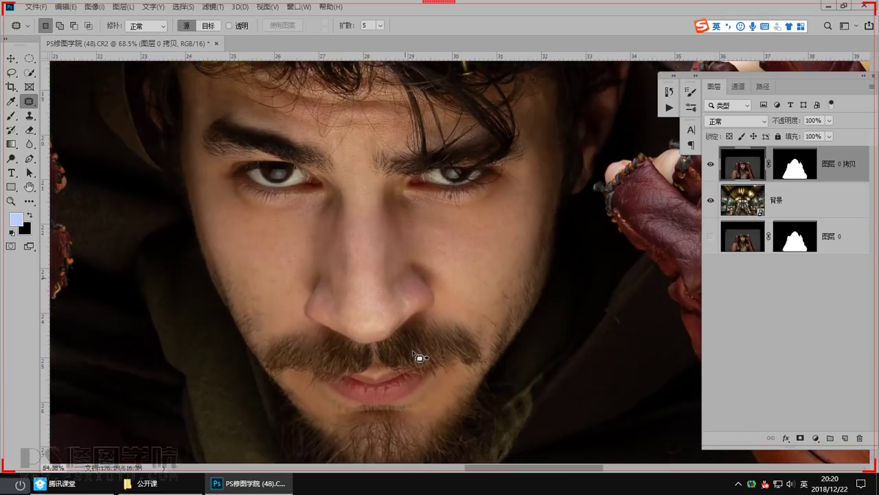
{"action": "scroll", "coordinate": [415, 291], "scroll_direction": "down", "scroll_amount": 1}
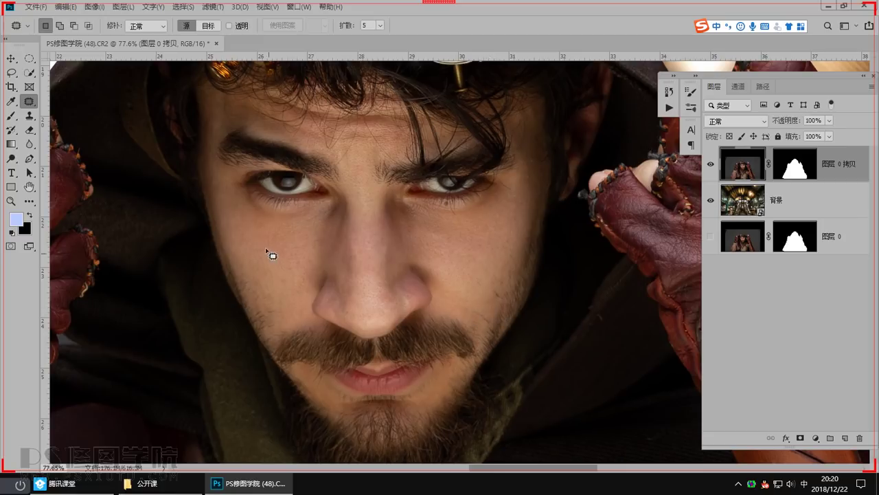
{"action": "left_click_drag", "start_coordinate": [321, 240], "coordinate": [315, 238]}
{"action": "left_click", "coordinate": [288, 274]}
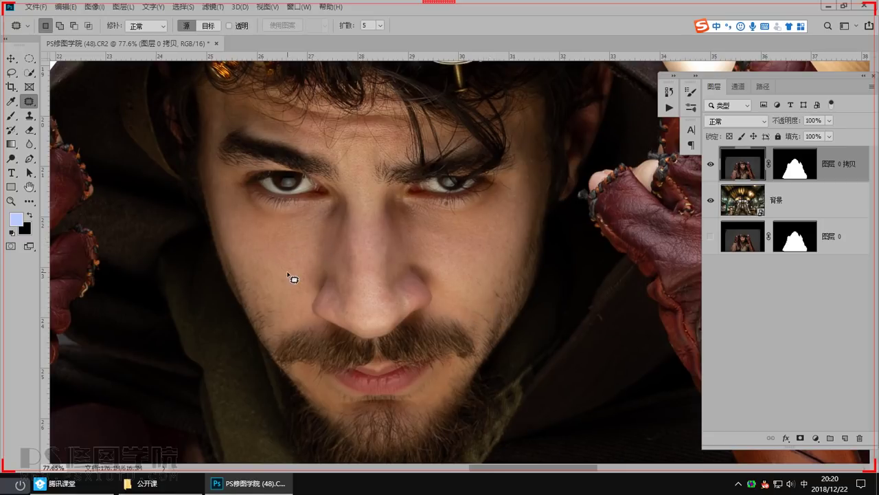
Add a Black & White adjustment layer above the cut-out with reds at -12 and yellows at -11
{"action": "left_click", "coordinate": [817, 437]}
{"action": "left_click", "coordinate": [826, 355]}
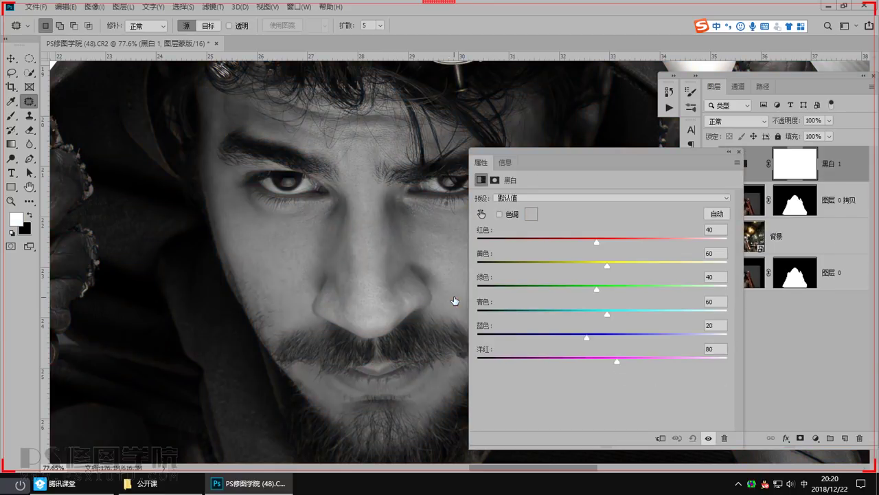
{"action": "left_click_drag", "start_coordinate": [579, 240], "coordinate": [571, 241]}
{"action": "left_click", "coordinate": [571, 265]}
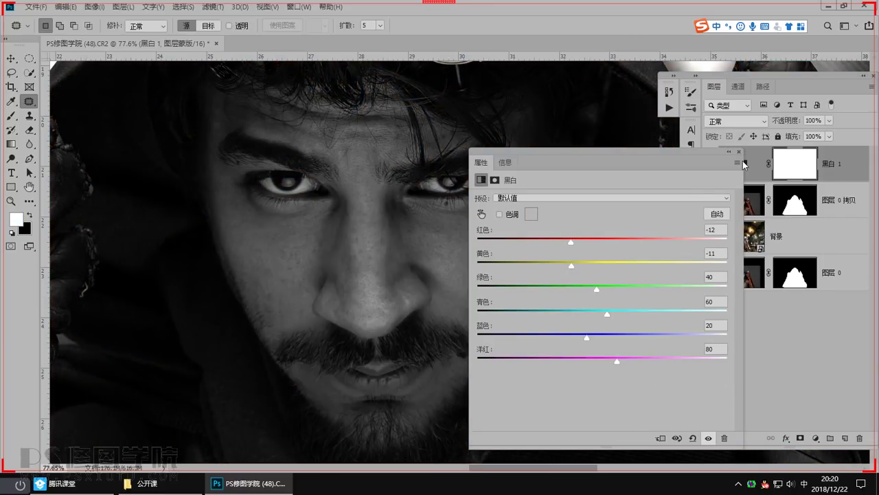
{"action": "left_click", "coordinate": [740, 152]}
{"action": "left_click_drag", "start_coordinate": [455, 329], "coordinate": [446, 336]}
{"action": "left_click_drag", "start_coordinate": [441, 302], "coordinate": [474, 316]}
{"action": "left_click_drag", "start_coordinate": [190, 222], "coordinate": [191, 222]}
{"action": "left_click_drag", "start_coordinate": [212, 281], "coordinate": [212, 282]}
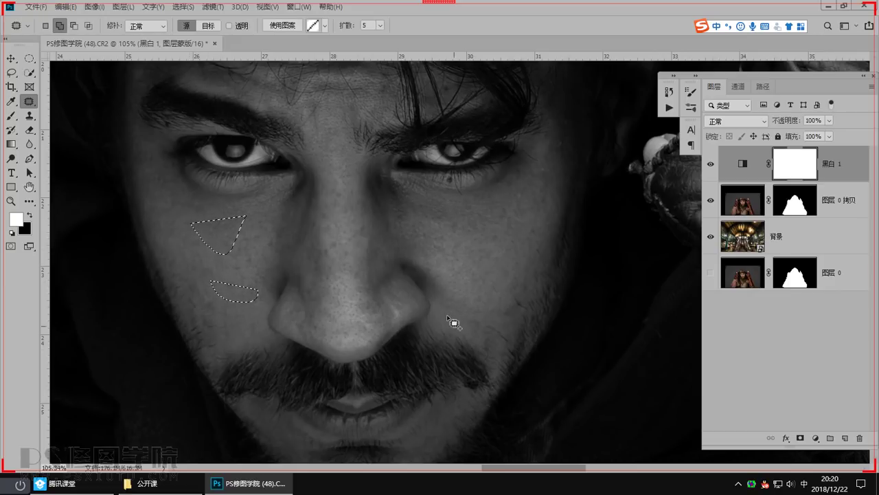
{"action": "left_click_drag", "start_coordinate": [407, 224], "coordinate": [526, 197]}
{"action": "key", "text": "ctrl+d"}
Duplicate the retouched cut-out layer, invert the copy's colours and set its blend mode to Linear Light
{"action": "left_click", "coordinate": [755, 208]}
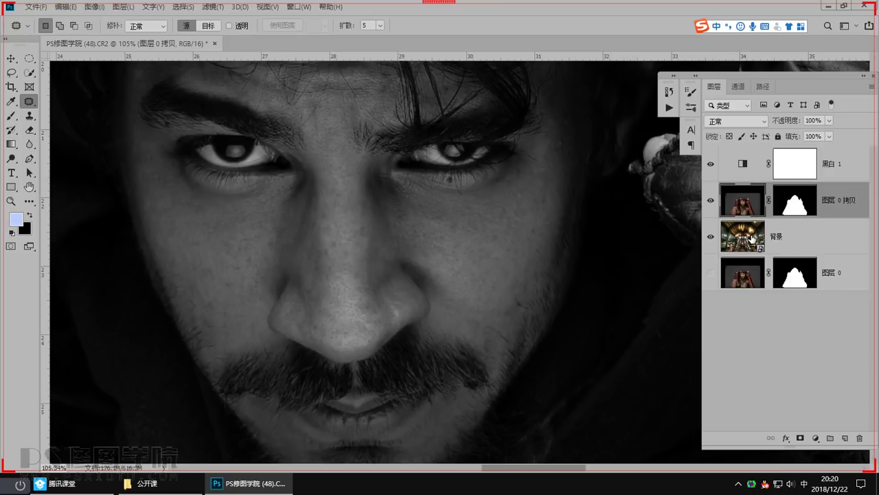
{"action": "key", "text": "ctrl+j"}
{"action": "key", "text": "ctrl+i"}
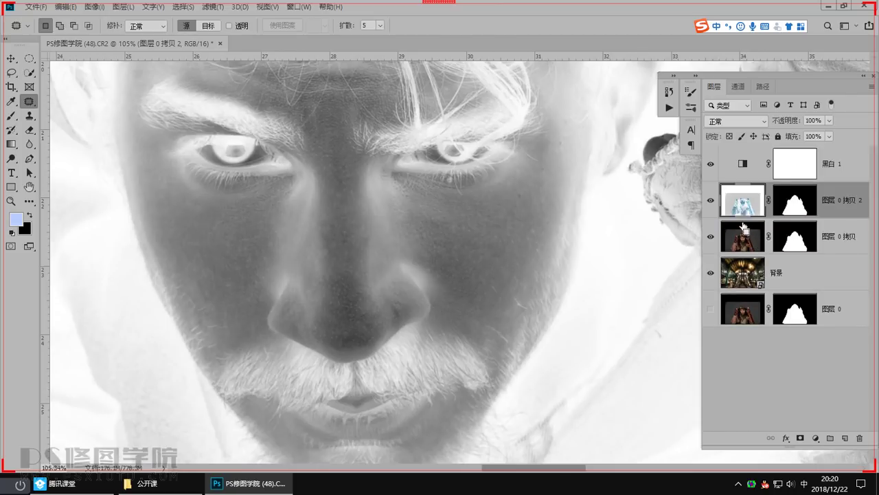
{"action": "left_click", "coordinate": [736, 121]}
{"action": "left_click", "coordinate": [737, 314]}
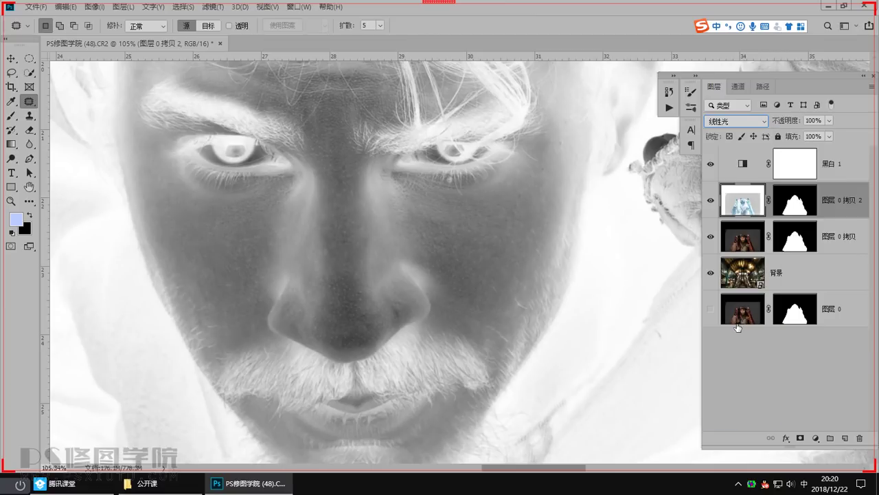
Apply a High Pass filter with a radius of 7.2 pixels to the inverted copy
{"action": "left_click", "coordinate": [209, 6]}
{"action": "mouse_move", "coordinate": [327, 248]}
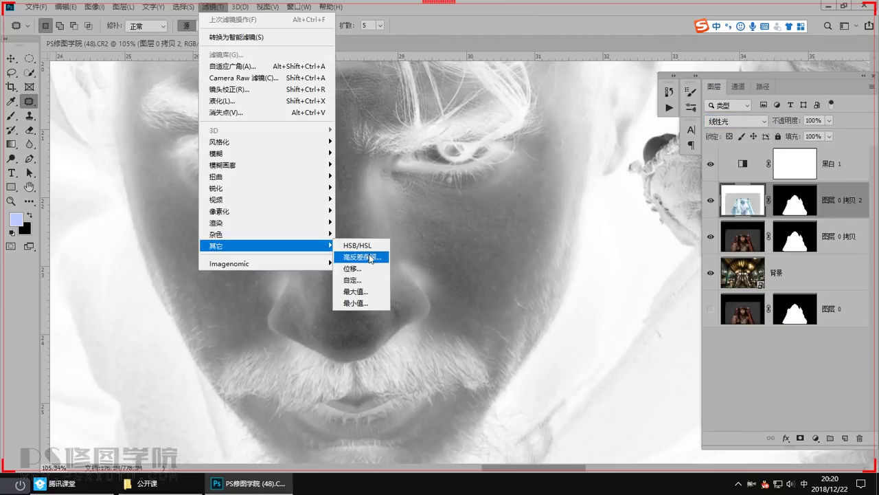
{"action": "left_click", "coordinate": [368, 257]}
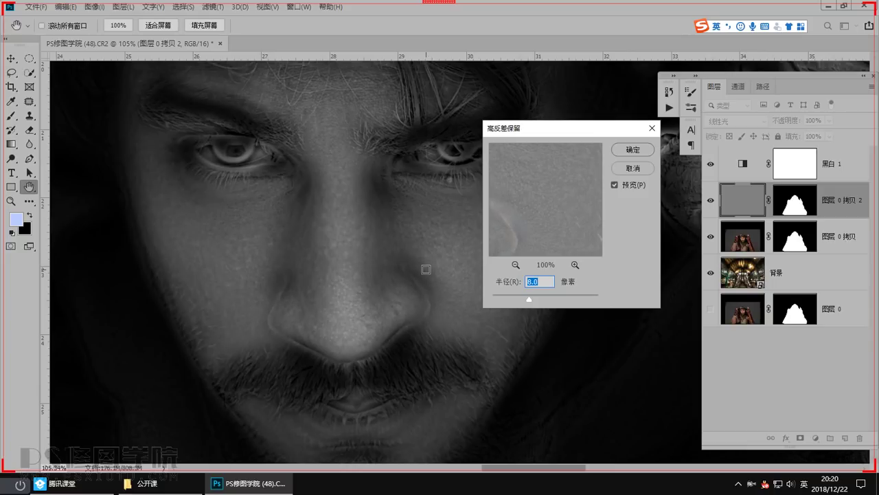
{"action": "type", "text": "3"}
{"action": "scroll", "coordinate": [326, 240], "scroll_direction": "down", "scroll_amount": 2}
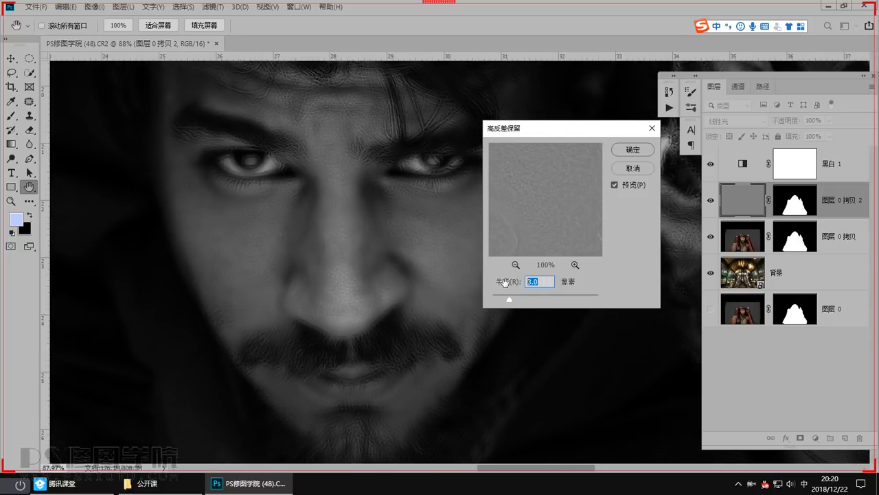
{"action": "type", "text": "9"}
{"action": "left_click_drag", "start_coordinate": [573, 132], "coordinate": [640, 171]}
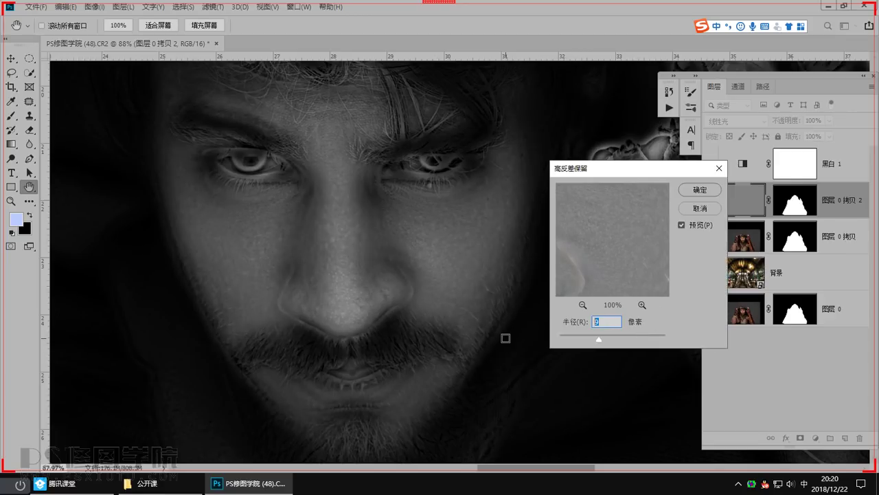
{"action": "type", "text": ".6"}
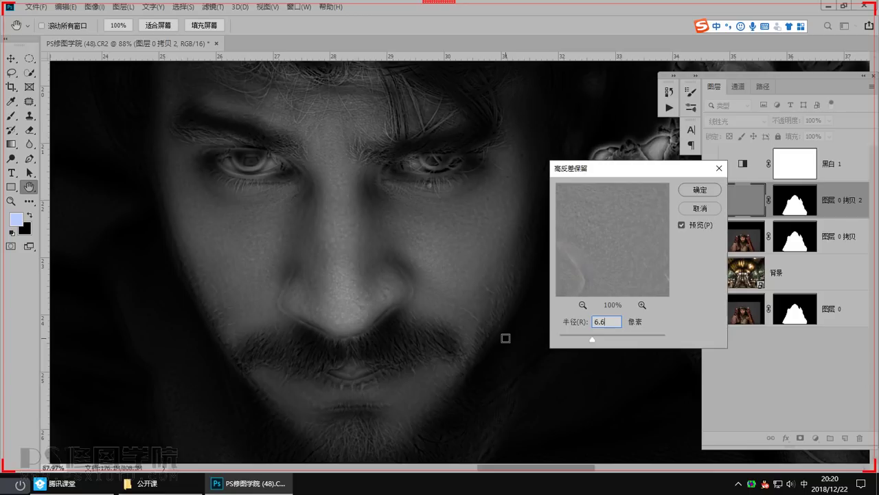
{"action": "left_click", "coordinate": [581, 323]}
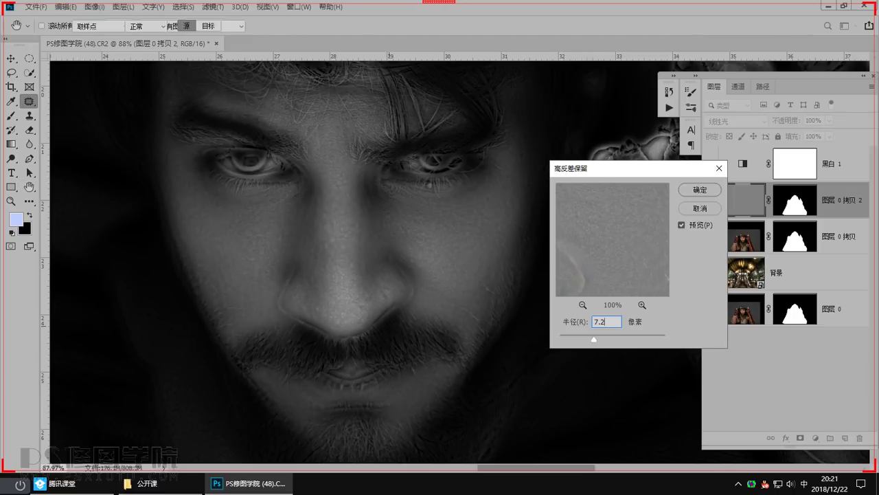
{"action": "key", "text": "Return"}
Apply a Gaussian Blur with a radius of 7.2 pixels to the high-pass layer
{"action": "left_click", "coordinate": [217, 8]}
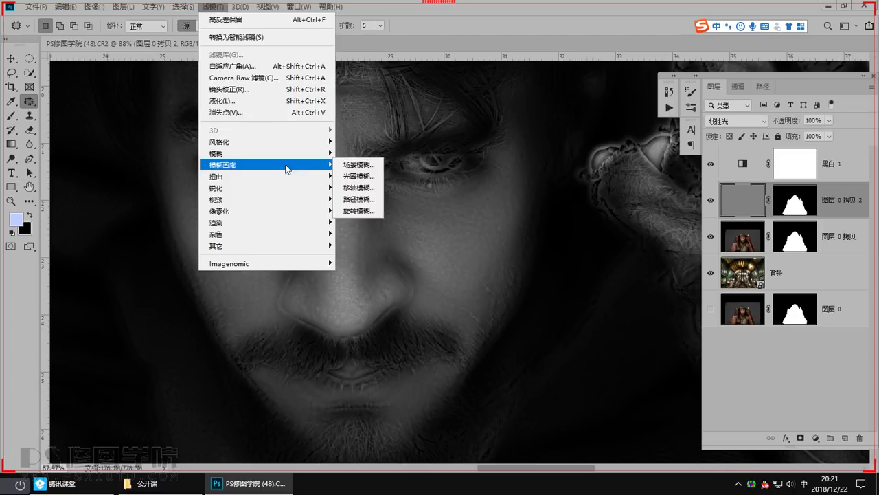
{"action": "mouse_move", "coordinate": [308, 159]}
{"action": "left_click", "coordinate": [360, 188]}
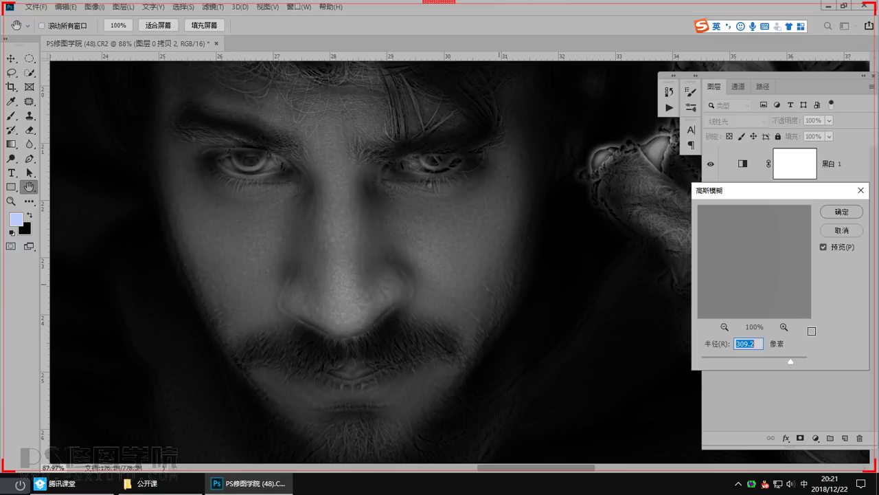
{"action": "type", "text": "7.2"}
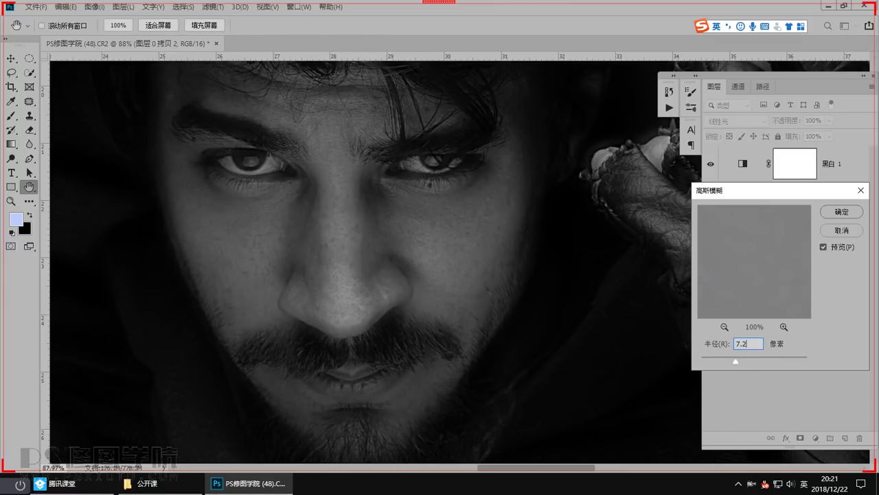
{"action": "key", "text": "Return"}
{"action": "key", "text": "shift"}
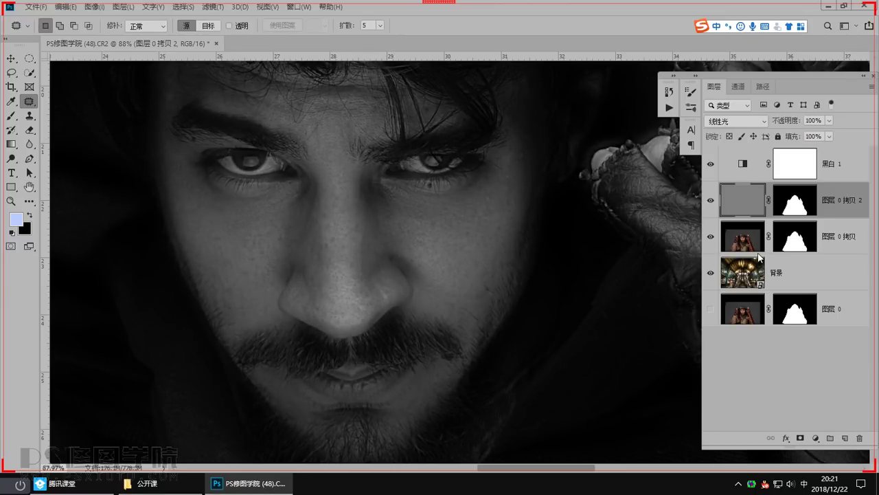
Group the high-pass layer and give the group a black layer mask
{"action": "key", "text": "ctrl+g"}
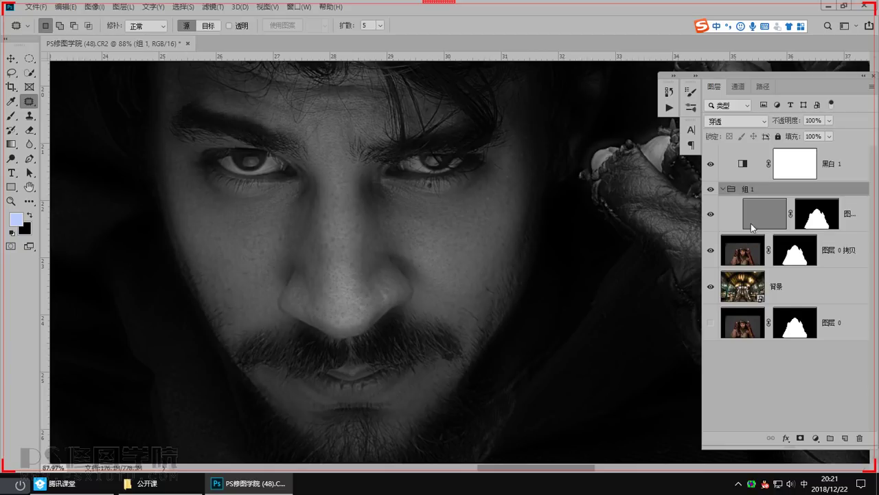
{"action": "left_click", "coordinate": [799, 440]}
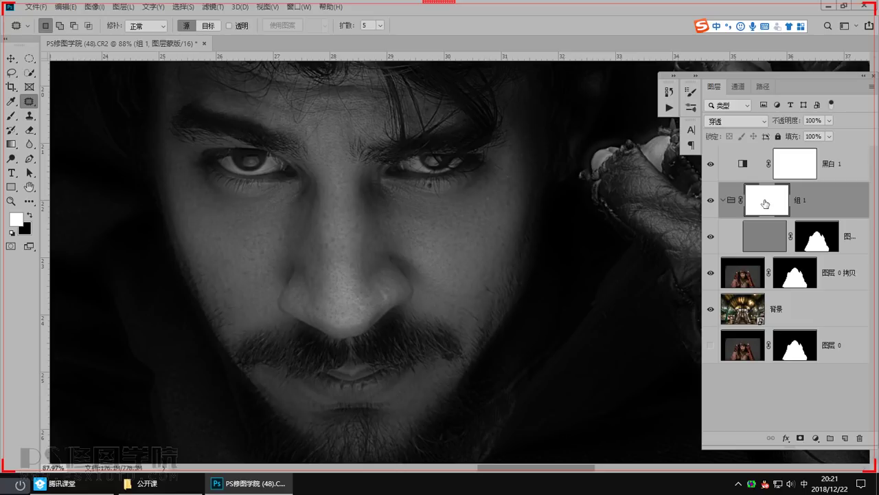
{"action": "key", "text": "ctrl+i"}
Paint white on the group mask over the cheek at the left of the face, with brush opacity and flow at 100%
{"action": "right_click", "coordinate": [11, 116]}
{"action": "left_click", "coordinate": [62, 116]}
{"action": "scroll", "coordinate": [265, 259], "scroll_direction": "up", "scroll_amount": 3}
{"action": "left_click_drag", "start_coordinate": [312, 268], "coordinate": [254, 296]}
{"action": "left_click", "coordinate": [246, 25]}
{"action": "left_click_drag", "start_coordinate": [245, 38], "coordinate": [261, 39]}
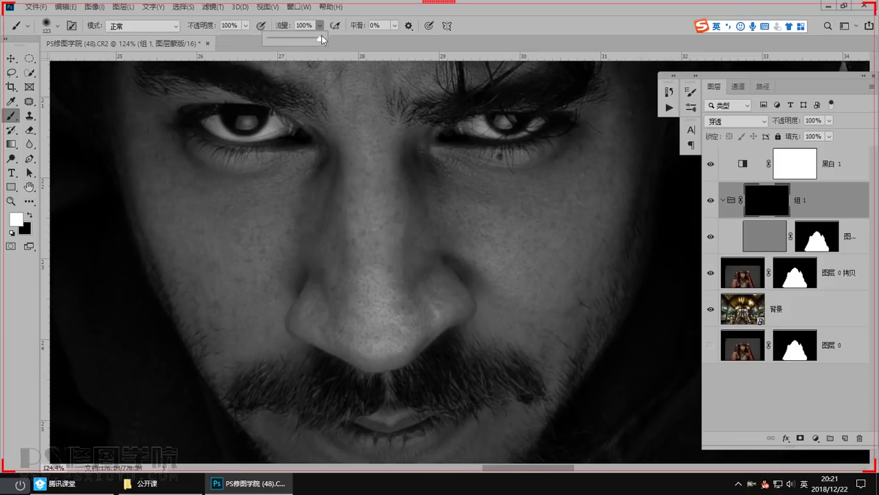
{"action": "scroll", "coordinate": [349, 256], "scroll_direction": "up", "scroll_amount": 1}
{"action": "scroll", "coordinate": [349, 256], "scroll_direction": "up", "scroll_amount": 1}
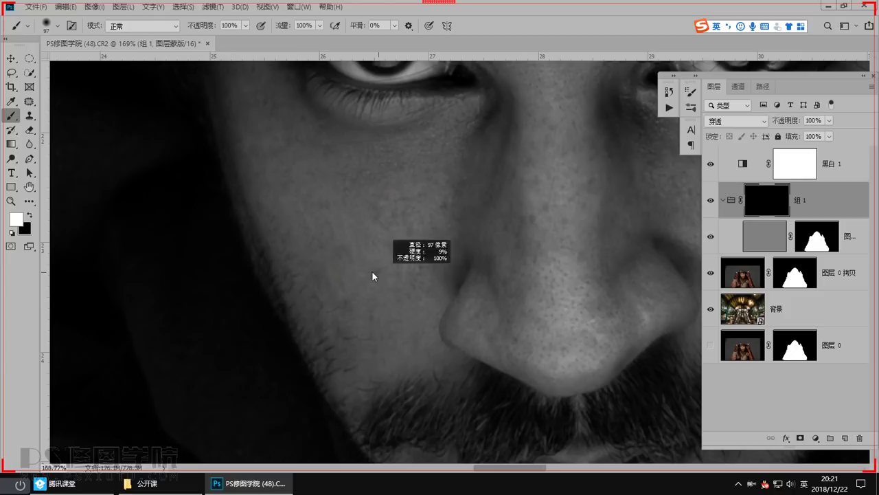
{"action": "scroll", "coordinate": [381, 288], "scroll_direction": "down", "scroll_amount": 2}
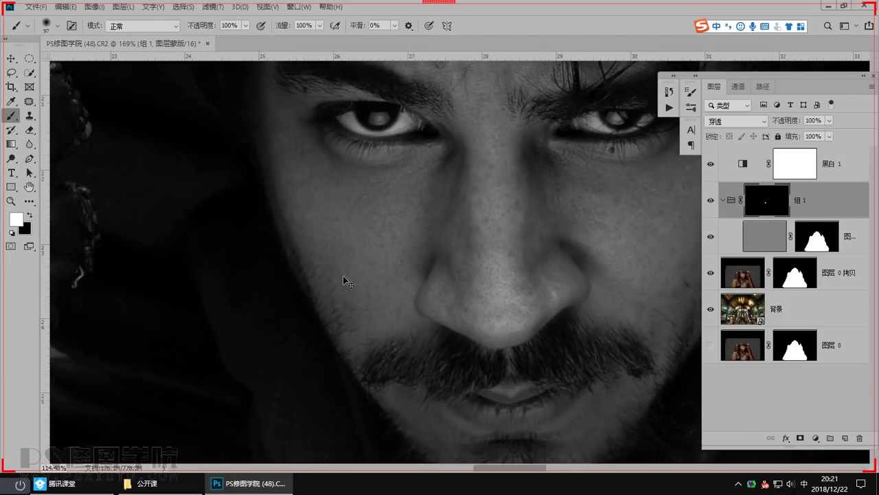
{"action": "left_click_drag", "start_coordinate": [302, 188], "coordinate": [331, 258]}
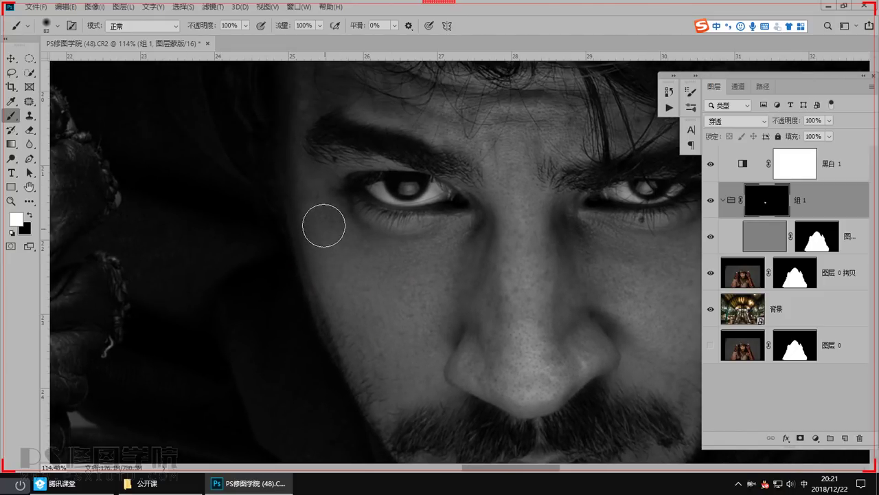
{"action": "left_click_drag", "start_coordinate": [368, 307], "coordinate": [392, 289]}
Paint the smoothing into the group mask over the cheek and temple at the right of the face
{"action": "left_click_drag", "start_coordinate": [618, 300], "coordinate": [326, 235]}
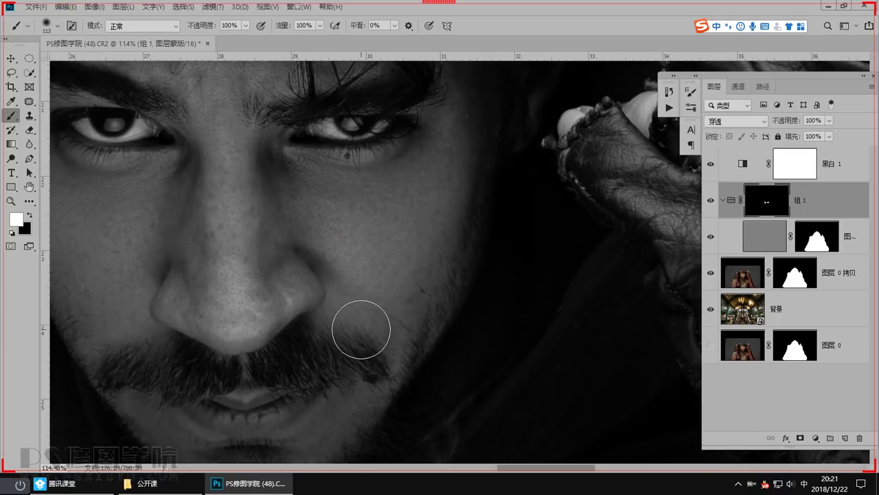
{"action": "scroll", "coordinate": [415, 298], "scroll_direction": "up", "scroll_amount": 3}
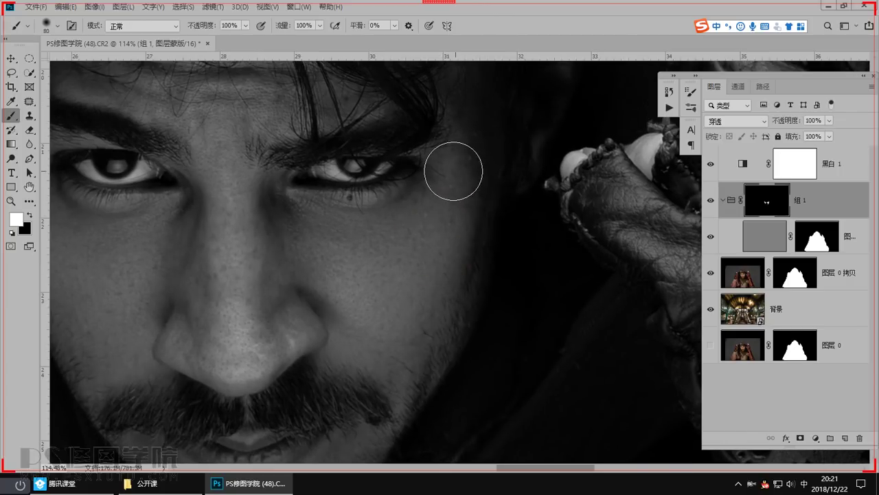
{"action": "left_click_drag", "start_coordinate": [229, 275], "coordinate": [322, 254]}
{"action": "right_click", "coordinate": [322, 253], "text": "alt"}
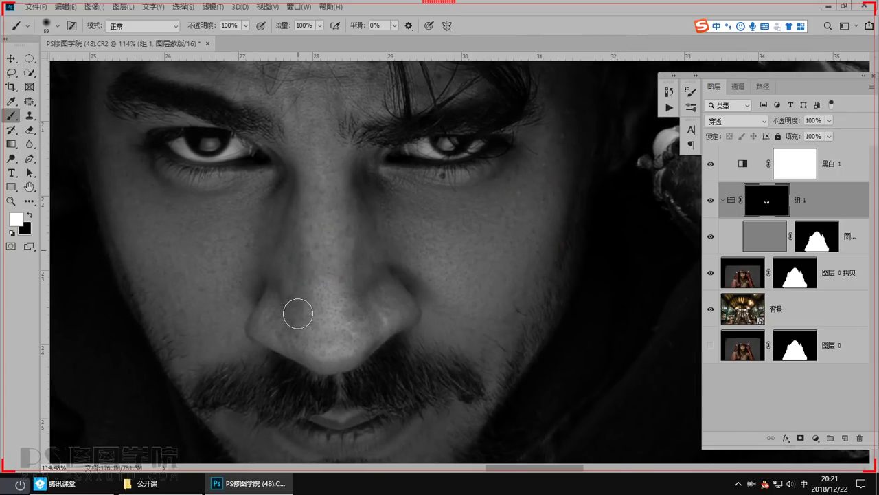
Paint the smoothing into the group mask over the nose and the skin between the eyebrows, adjusting the brush size
{"action": "left_click_drag", "start_coordinate": [320, 149], "coordinate": [367, 330]}
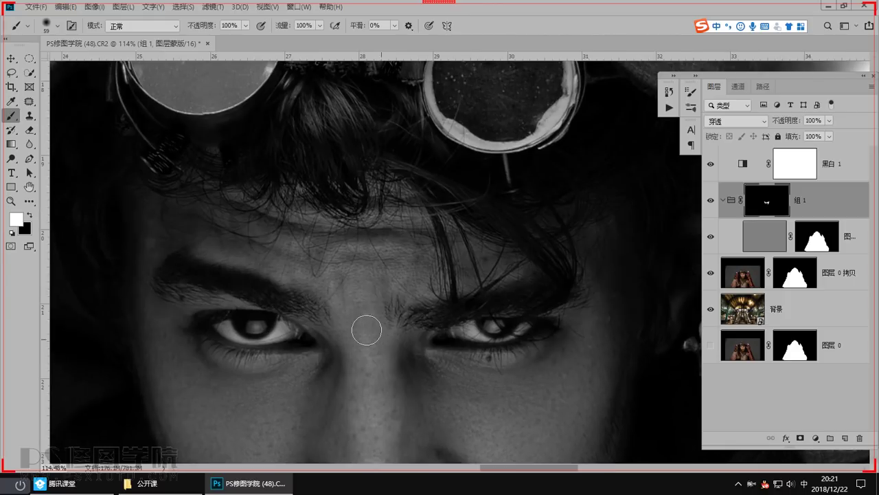
{"action": "right_click", "coordinate": [357, 292], "text": "alt"}
{"action": "left_click_drag", "start_coordinate": [371, 295], "coordinate": [385, 313]}
{"action": "key", "text": "]"}
{"action": "key", "text": "]"}
{"action": "left_click_drag", "start_coordinate": [327, 300], "coordinate": [364, 318]}
{"action": "key", "text": "]"}
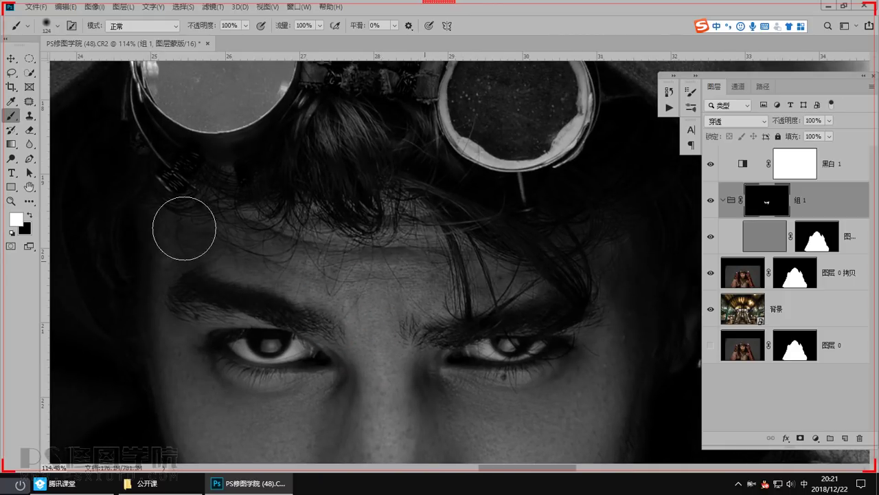
Brush the smoothing over the forehead and the temple at the left of the face on the group mask
{"action": "left_click_drag", "start_coordinate": [393, 272], "coordinate": [310, 279]}
{"action": "key", "text": "ctrl+space"}
{"action": "key", "text": "ctrl+space"}
{"action": "left_click_drag", "start_coordinate": [312, 332], "coordinate": [322, 257]}
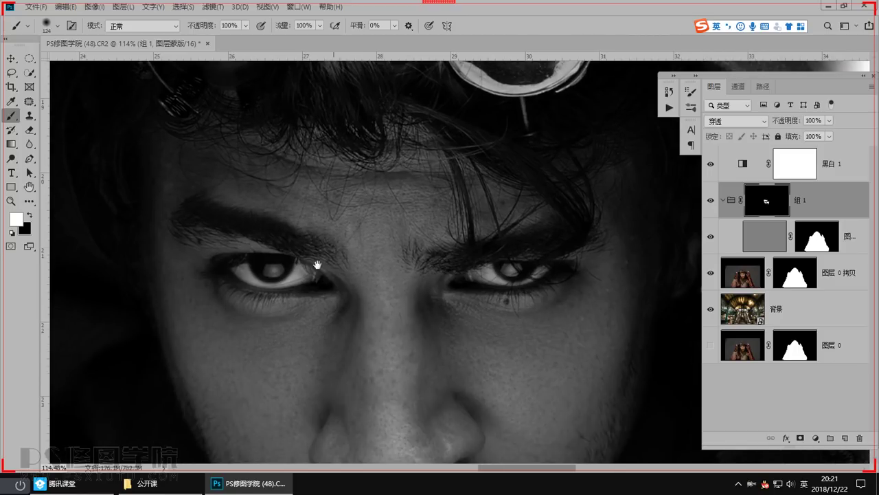
{"action": "left_click_drag", "start_coordinate": [279, 342], "coordinate": [292, 258]}
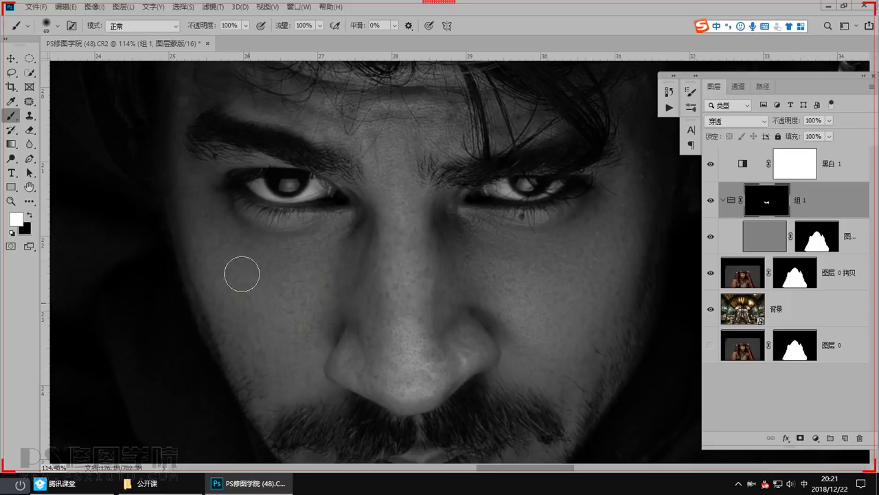
Brush the smoothing over the remaining rough skin on the cheeks and around the mouth on the group mask
{"action": "left_click_drag", "start_coordinate": [280, 351], "coordinate": [239, 351]}
{"action": "right_click", "coordinate": [261, 346], "text": "alt"}
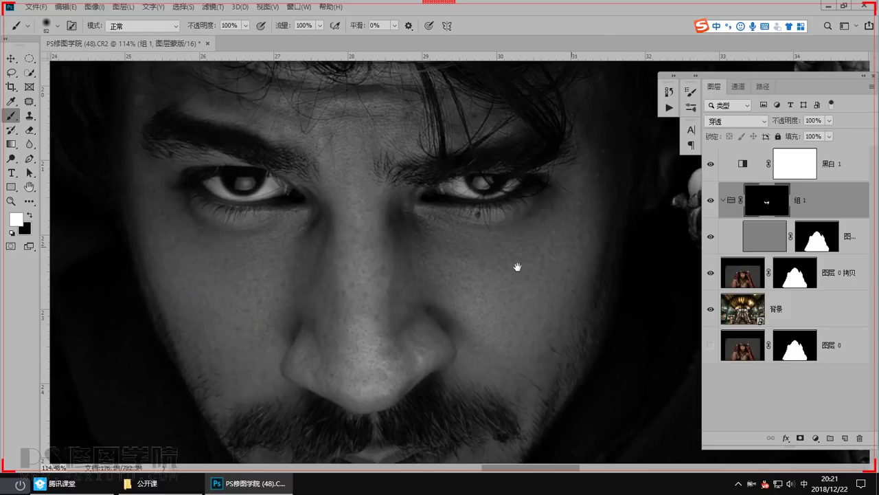
{"action": "scroll", "coordinate": [518, 267], "scroll_direction": "down", "scroll_amount": 2}
{"action": "left_click_drag", "start_coordinate": [432, 423], "coordinate": [338, 373]}
{"action": "right_click", "coordinate": [354, 339], "text": "alt"}
Add a brightening Curves layer with input 120 and output 171, move it above the smoothing group and invert its mask to black
{"action": "left_click", "coordinate": [815, 438]}
{"action": "left_click", "coordinate": [838, 306]}
{"action": "left_click_drag", "start_coordinate": [630, 285], "coordinate": [609, 271]}
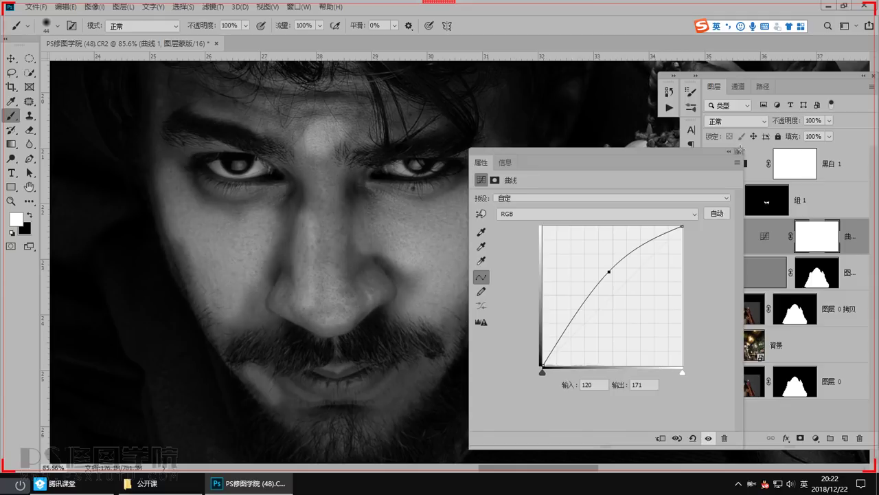
{"action": "left_click", "coordinate": [739, 150]}
{"action": "left_click_drag", "start_coordinate": [767, 247], "coordinate": [790, 186]}
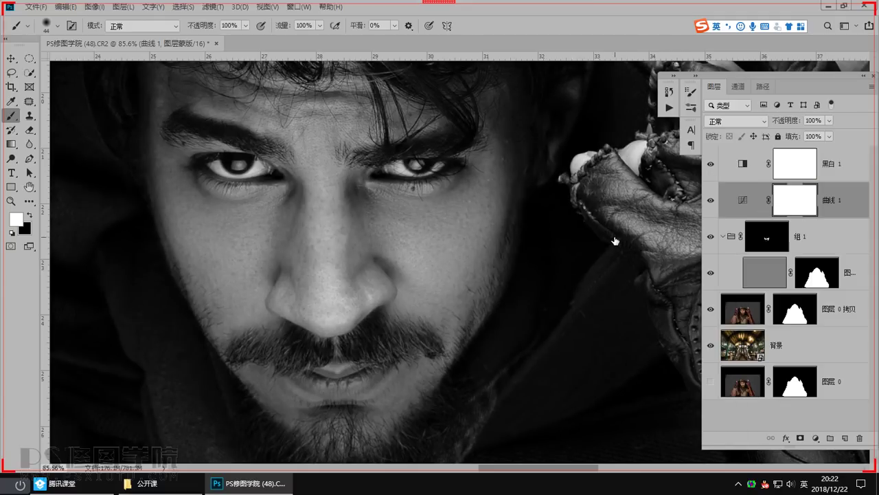
{"action": "key", "text": "ctrl+i"}
Lighten the uneven shadows around the nose and under the eyes on the Curves mask with a white brush at 10% opacity
{"action": "right_click", "coordinate": [11, 116]}
{"action": "left_click", "coordinate": [37, 114]}
{"action": "left_click_drag", "start_coordinate": [428, 308], "coordinate": [447, 306]}
{"action": "key", "text": "bracketright"}
{"action": "key", "text": "bracketright"}
{"action": "key", "text": "bracketright"}
{"action": "key", "text": "1"}
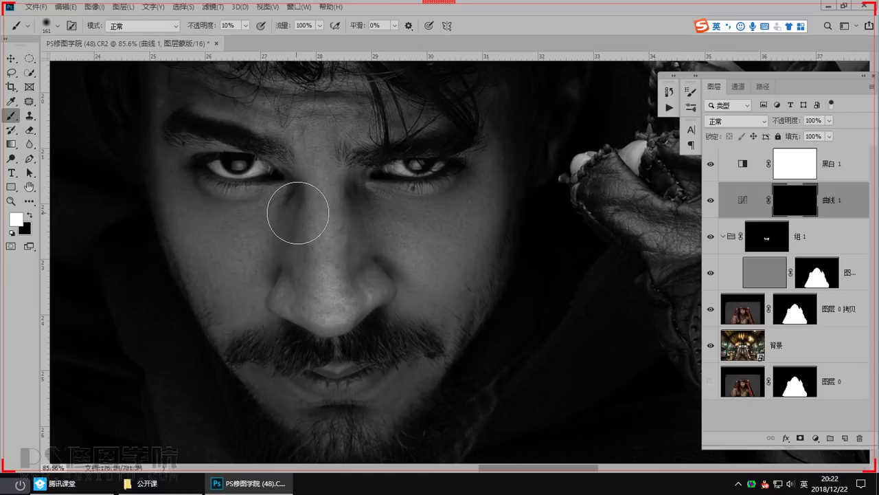
{"action": "mouse_move", "coordinate": [399, 227]}
{"action": "left_mouse_down"}
{"action": "mouse_move", "coordinate": [401, 244]}
{"action": "mouse_move", "coordinate": [424, 255]}
{"action": "mouse_move", "coordinate": [411, 250]}
{"action": "left_mouse_up"}
Lighten small dark patches on the cheek at the left of the face through the Curves mask, varying the brush size
{"action": "key", "text": "bracketright"}
{"action": "key", "text": "bracketright"}
{"action": "key", "text": "bracketleft"}
{"action": "key", "text": "bracketleft"}
{"action": "key", "text": "bracketleft"}
{"action": "key", "text": "bracketleft"}
{"action": "key", "text": "bracketleft"}
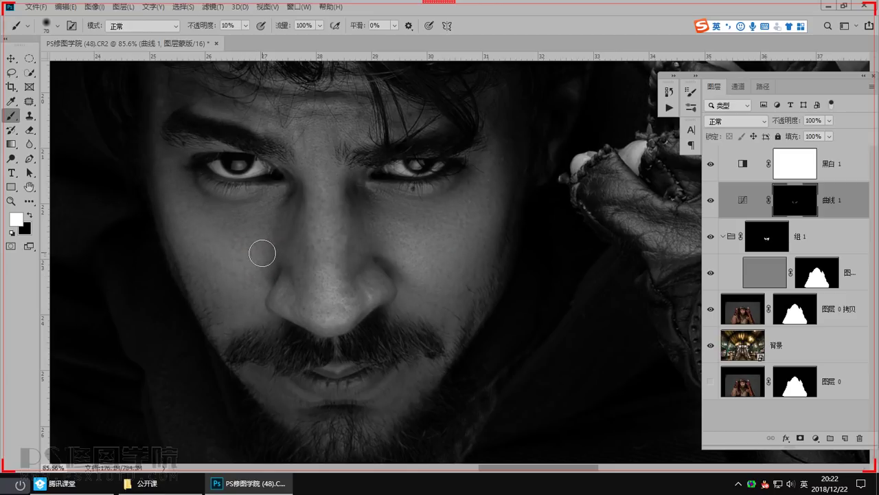
{"action": "right_click", "coordinate": [208, 215], "text": "alt"}
{"action": "right_click", "coordinate": [211, 251], "text": "alt"}
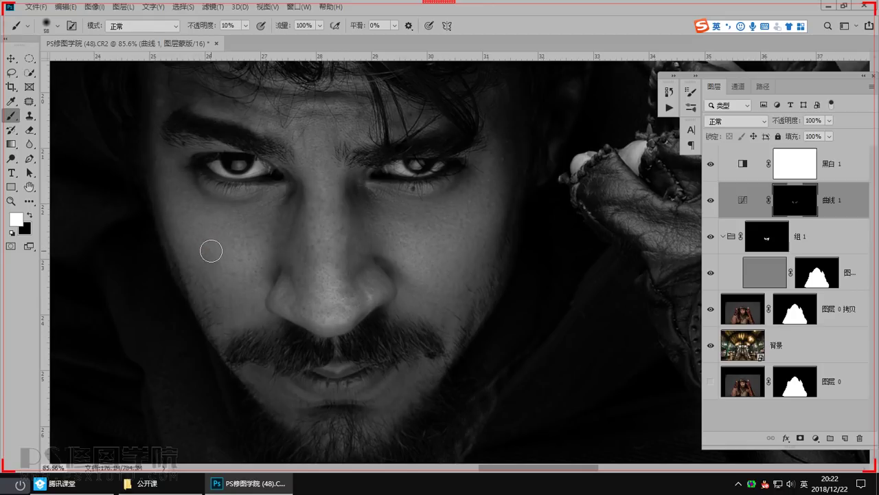
{"action": "right_click", "coordinate": [216, 251], "text": "alt"}
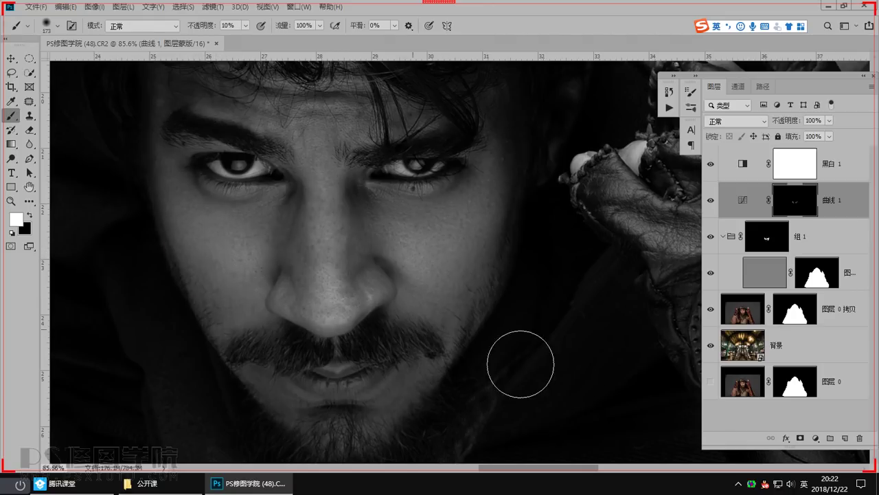
Lighten small dark spots around the eyes and upper cheeks on the Curves mask, using progressively smaller brush sizes
{"action": "key", "text": "ctrl+space"}
{"action": "left_click", "coordinate": [430, 263], "text": "ctrl"}
{"action": "mouse_move", "coordinate": [193, 276]}
{"action": "left_mouse_down"}
{"action": "mouse_move", "coordinate": [366, 320]}
{"action": "mouse_move", "coordinate": [335, 303]}
{"action": "left_mouse_up"}
{"action": "key", "text": "bracketleft"}
{"action": "key", "text": "bracketleft"}
{"action": "key", "text": "bracketleft"}
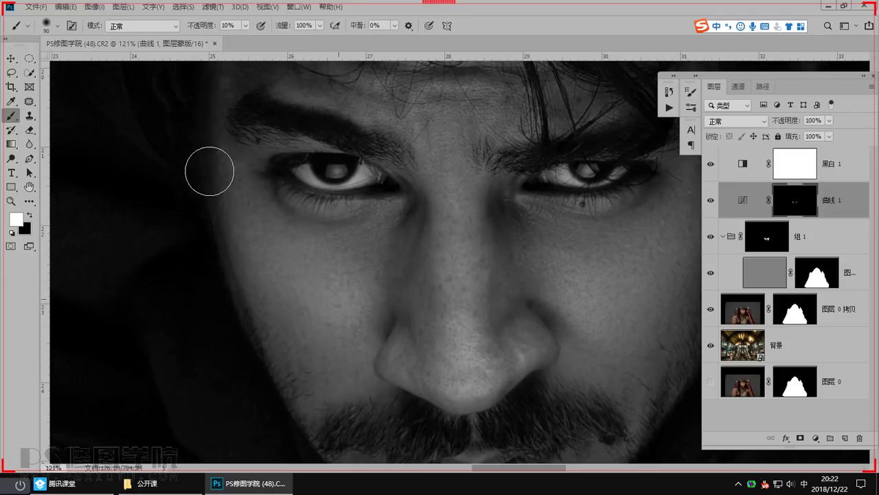
{"action": "key", "text": "bracketleft"}
{"action": "key", "text": "bracketleft"}
{"action": "key", "text": "bracketleft"}
{"action": "key", "text": "bracketleft"}
{"action": "scroll", "coordinate": [267, 210], "scroll_direction": "down", "scroll_amount": 3}
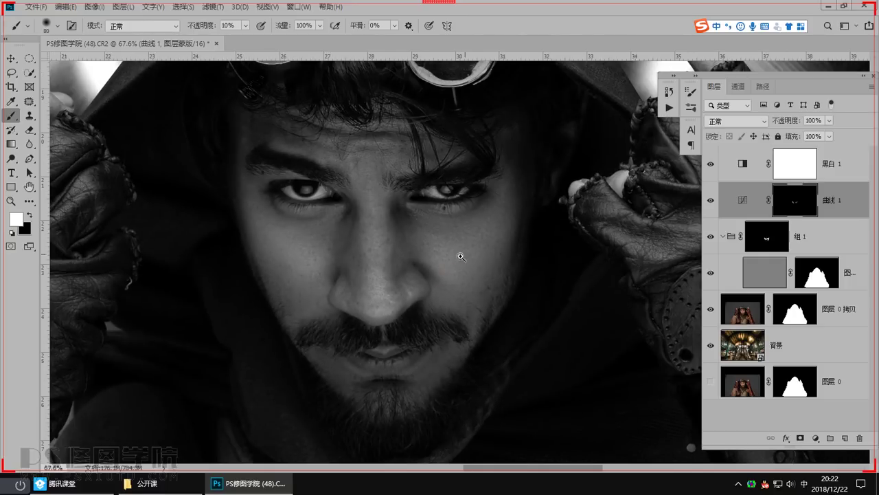
Even out the shadows along the nose and across the forehead on the Curves mask, resizing the brush for each area
{"action": "right_click", "coordinate": [422, 254], "text": "alt"}
{"action": "right_click", "coordinate": [359, 248], "text": "alt"}
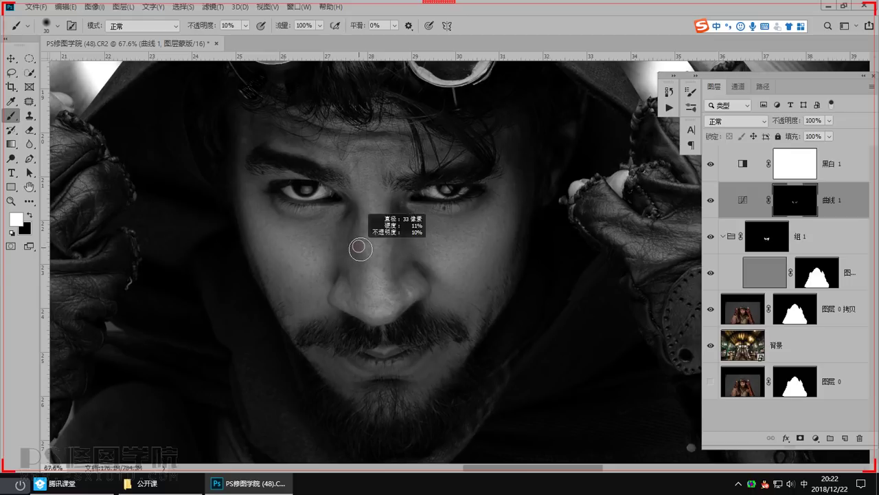
{"action": "right_click", "coordinate": [374, 297], "text": "alt"}
{"action": "right_click", "coordinate": [373, 297], "text": "alt"}
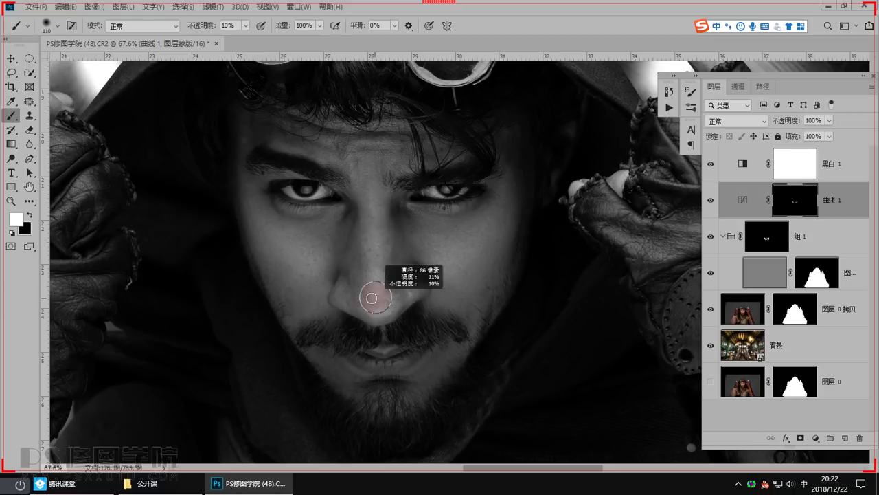
{"action": "mouse_move", "coordinate": [356, 167]}
{"action": "left_mouse_down"}
{"action": "mouse_move", "coordinate": [384, 244]}
{"action": "mouse_move", "coordinate": [340, 232]}
{"action": "left_mouse_up"}
{"action": "right_click", "coordinate": [347, 235], "text": "alt"}
{"action": "right_click", "coordinate": [341, 231], "text": "alt"}
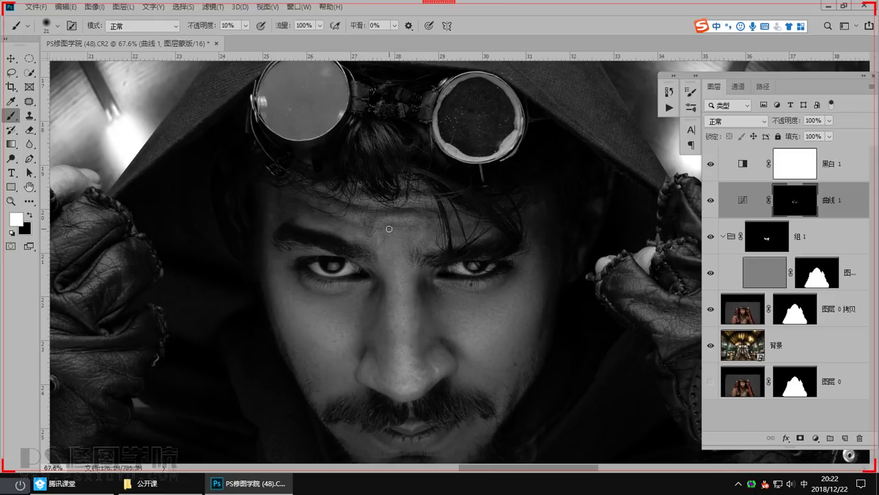
Lighten the uneven patches beside the nose and along the lower cheek toward the moustache on the Curves mask
{"action": "right_click", "coordinate": [326, 321], "text": "alt"}
{"action": "left_click_drag", "start_coordinate": [356, 372], "coordinate": [348, 332]}
{"action": "right_click", "coordinate": [375, 316], "text": "alt"}
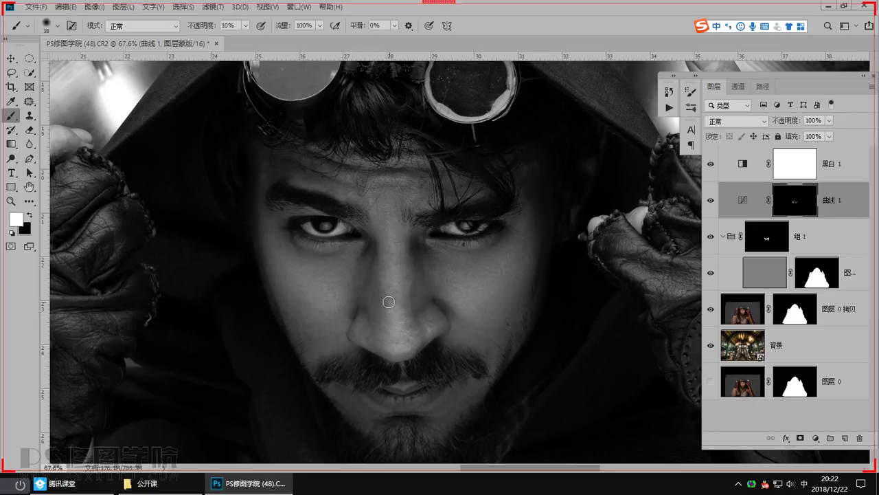
{"action": "right_click", "coordinate": [306, 312], "text": "alt"}
{"action": "right_click", "coordinate": [303, 351], "text": "alt"}
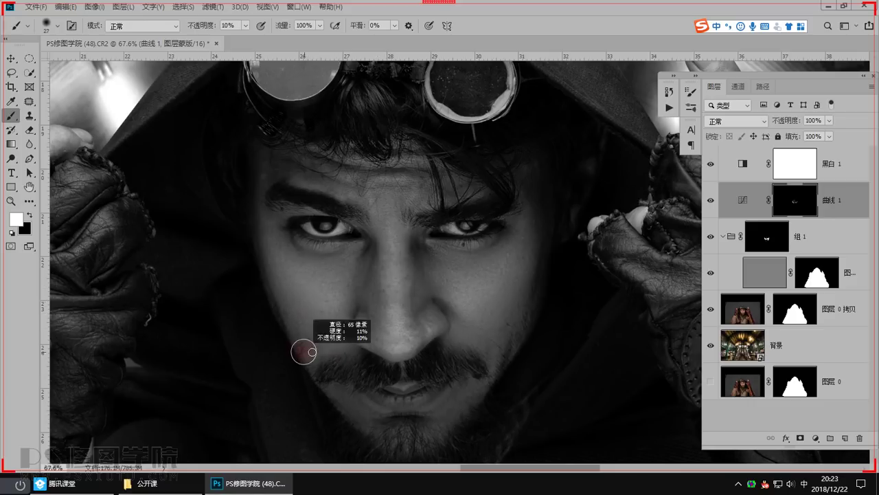
{"action": "right_click", "coordinate": [334, 367], "text": "alt"}
{"action": "right_click", "coordinate": [358, 398], "text": "alt"}
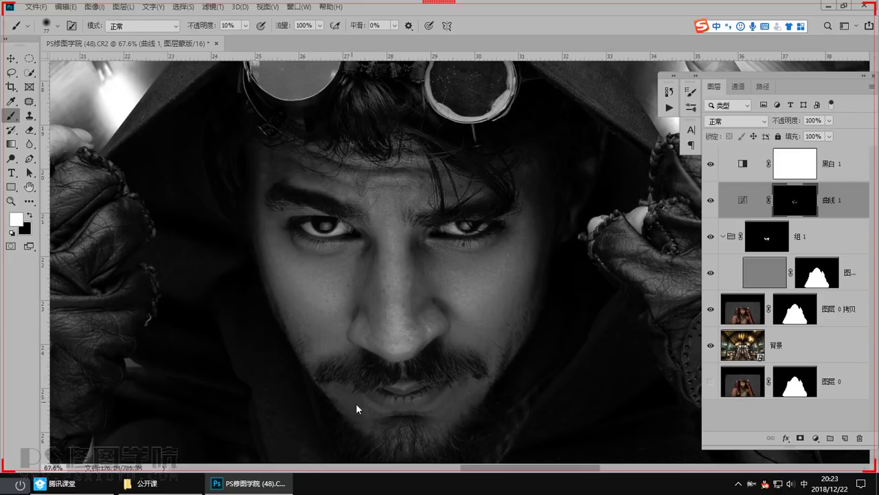
Lighten the small dark areas around the mouth and chin on the Curves mask with a finer brush
{"action": "scroll", "coordinate": [383, 430], "scroll_direction": "up", "scroll_amount": 4}
{"action": "right_click", "coordinate": [389, 417], "text": "alt"}
{"action": "scroll", "coordinate": [359, 375], "scroll_direction": "down", "scroll_amount": 3}
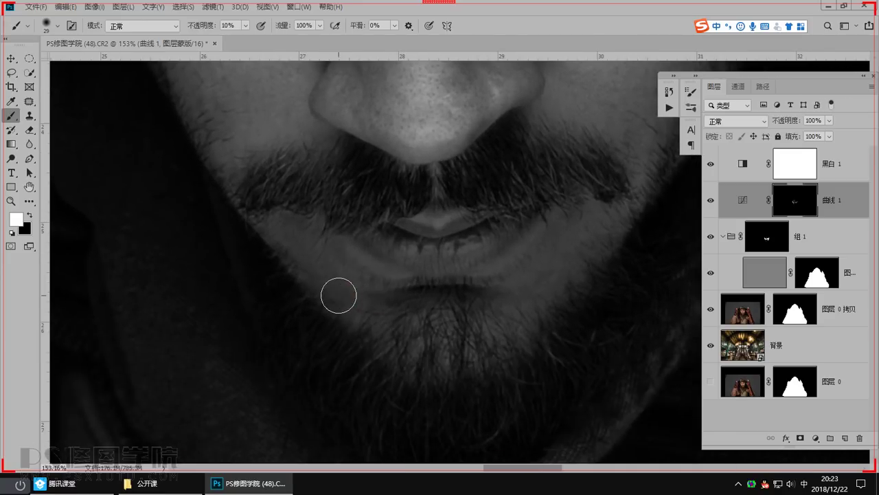
{"action": "key", "text": "bracketleft"}
{"action": "key", "text": "bracketleft"}
{"action": "key", "text": "bracketleft"}
{"action": "scroll", "coordinate": [522, 290], "scroll_direction": "down", "scroll_amount": 3}
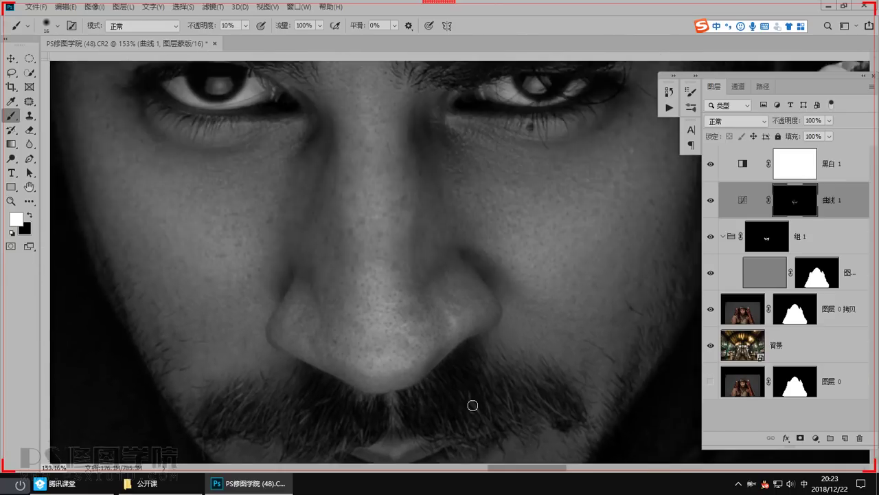
{"action": "scroll", "coordinate": [427, 269], "scroll_direction": "up", "scroll_amount": 2}
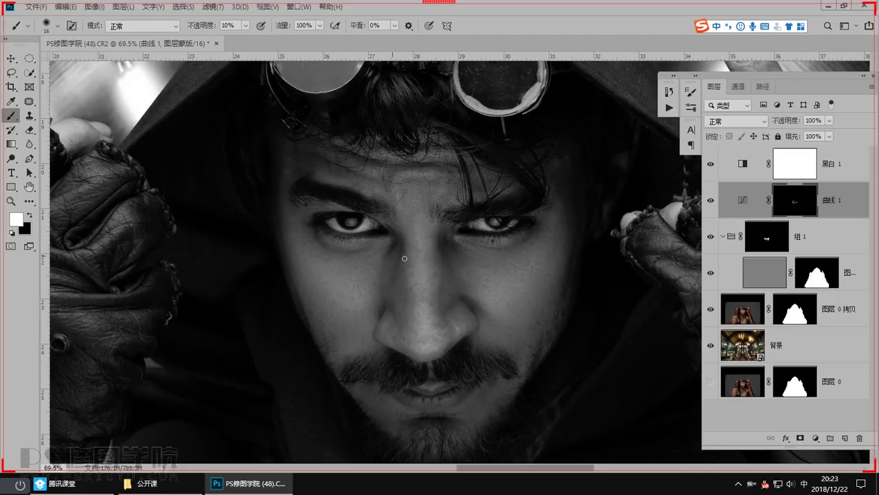
Hide the black-and-white check layer and compare the face with and without the Curves dodging
{"action": "left_click", "coordinate": [711, 164]}
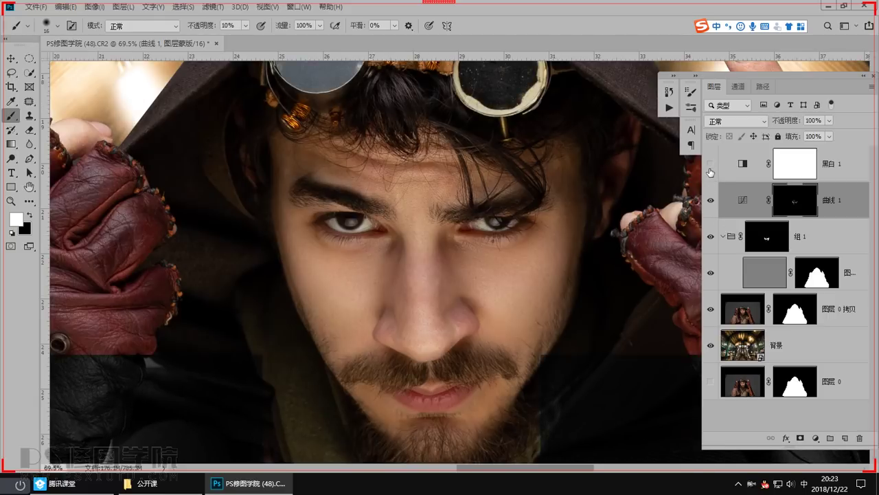
{"action": "left_click", "coordinate": [712, 201]}
{"action": "left_click", "coordinate": [711, 201]}
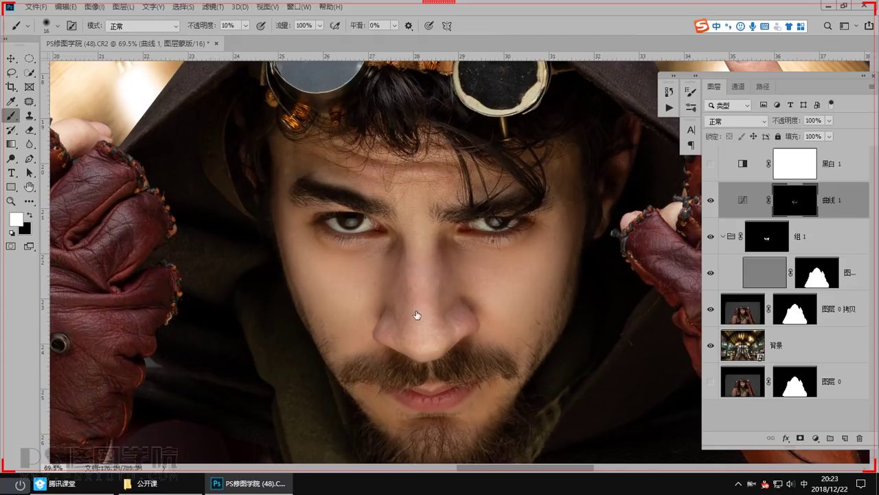
{"action": "scroll", "coordinate": [420, 350], "scroll_direction": "down", "scroll_amount": 3}
{"action": "scroll", "coordinate": [411, 357], "scroll_direction": "up", "scroll_amount": 1}
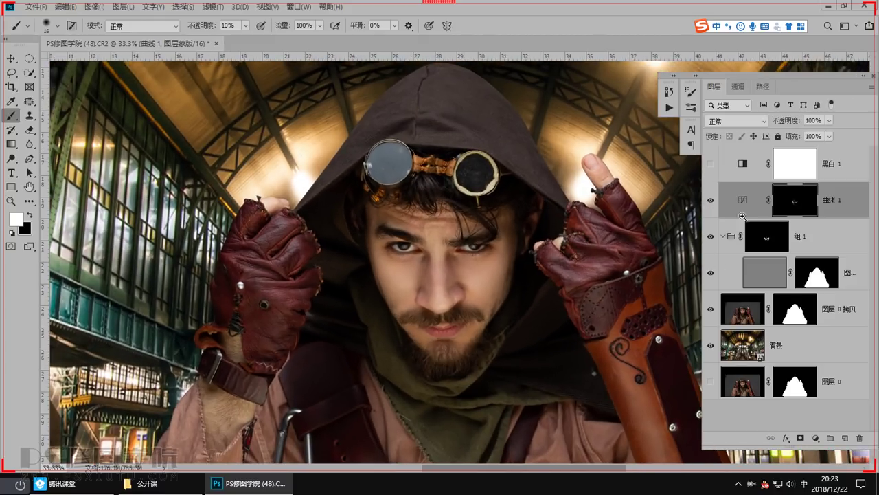
{"action": "left_click", "coordinate": [712, 200]}
{"action": "left_click", "coordinate": [711, 200]}
{"action": "left_click", "coordinate": [711, 200]}
{"action": "left_click", "coordinate": [711, 200]}
Group the Curves layer together with the skin-smoothing group
{"action": "left_click", "coordinate": [804, 349], "text": "shift"}
{"action": "left_click", "coordinate": [750, 315], "text": "shift"}
{"action": "left_click", "coordinate": [761, 275], "text": "shift"}
{"action": "key", "text": "ctrl+g"}
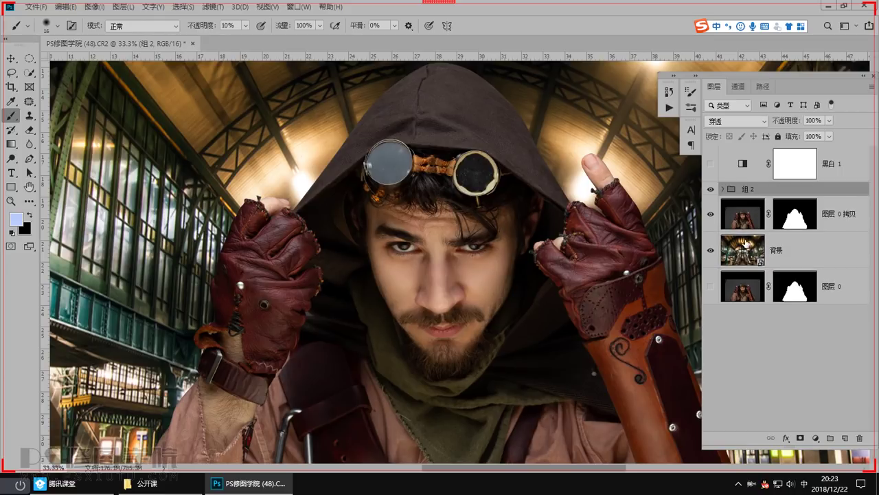
Compare the face with and without the combined retouching group
{"action": "left_click", "coordinate": [711, 189]}
{"action": "left_click", "coordinate": [711, 190]}
{"action": "left_click", "coordinate": [712, 189]}
{"action": "left_click", "coordinate": [711, 190]}
{"action": "key", "text": "ctrl+space"}
{"action": "left_click_drag", "start_coordinate": [481, 280], "coordinate": [493, 337]}
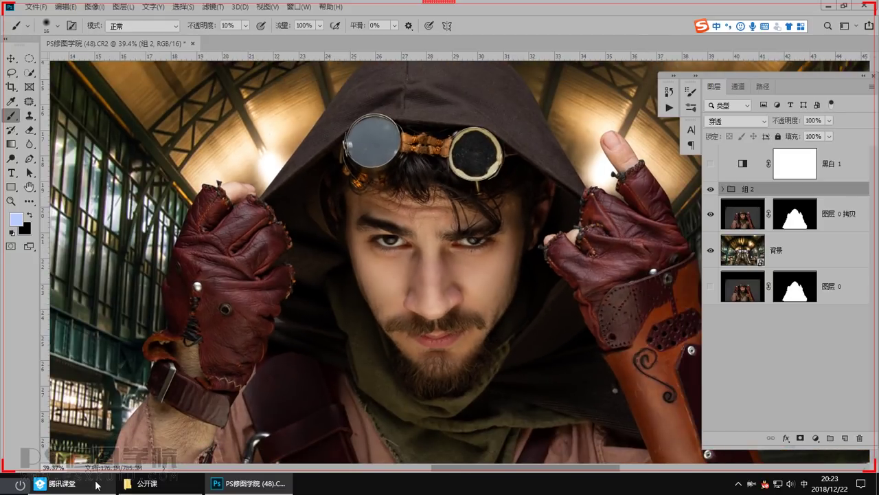
Switch to Tencent Classroom to check the class discussion and return to Photoshop
{"action": "left_click", "coordinate": [95, 483]}
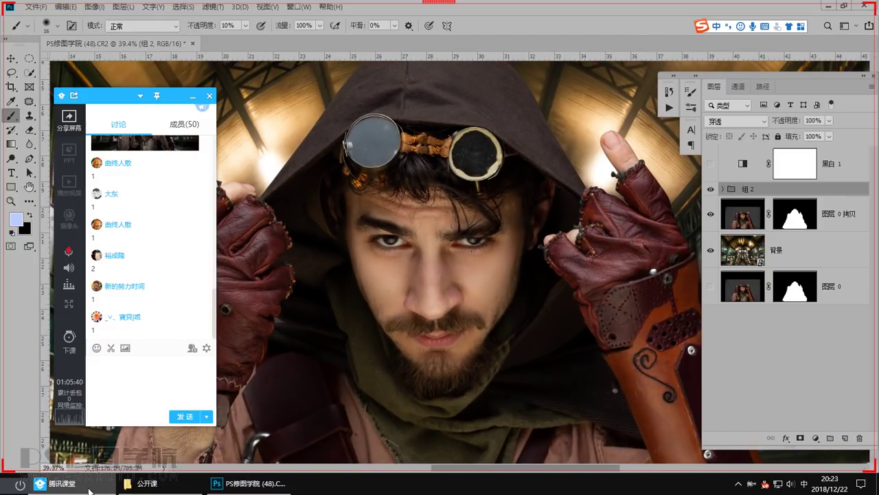
{"action": "left_click", "coordinate": [89, 490]}
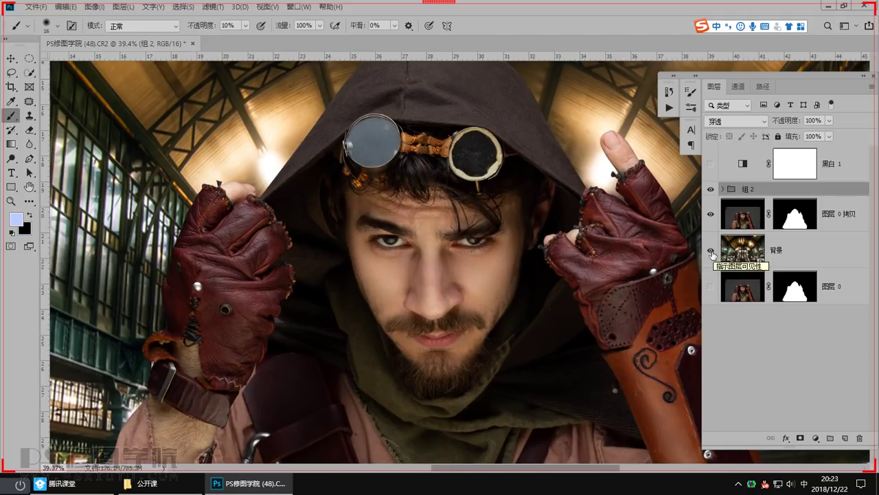
Hide the station background and stamp the visible retouched man onto a new layer
{"action": "left_click", "coordinate": [710, 252]}
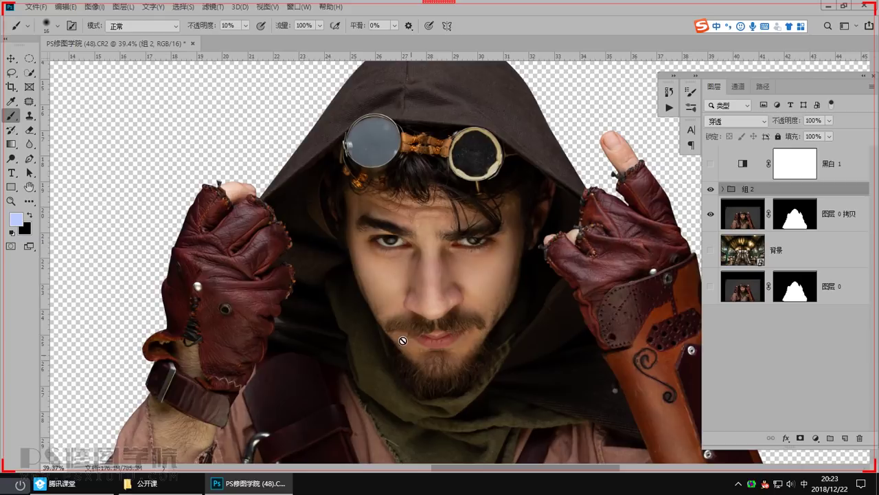
{"action": "scroll", "coordinate": [404, 340], "scroll_direction": "down", "scroll_amount": 4}
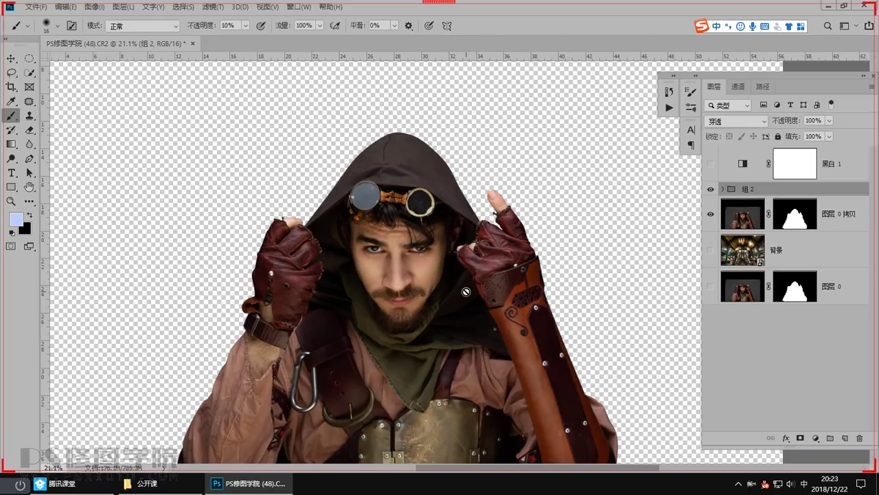
{"action": "key", "text": "ctrl+shift+alt+e"}
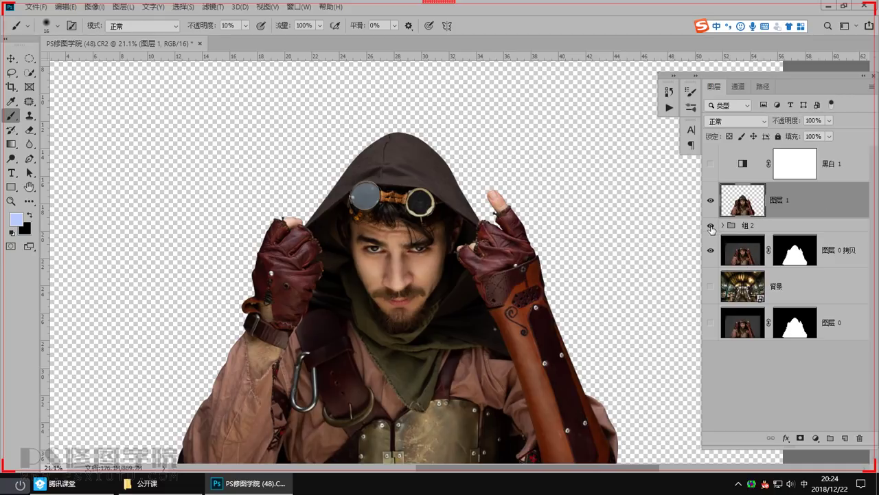
Hide the retouching group and masked man copy, show the station background and move it directly below the stamped man layer
{"action": "left_click_drag", "start_coordinate": [711, 228], "coordinate": [712, 250]}
{"action": "left_click", "coordinate": [711, 288]}
{"action": "left_click_drag", "start_coordinate": [738, 288], "coordinate": [748, 225]}
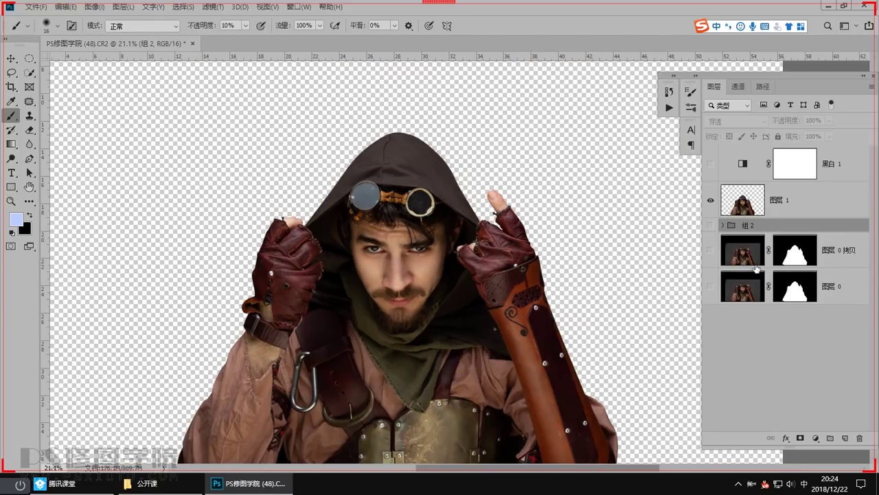
{"action": "left_click_drag", "start_coordinate": [752, 262], "coordinate": [751, 259]}
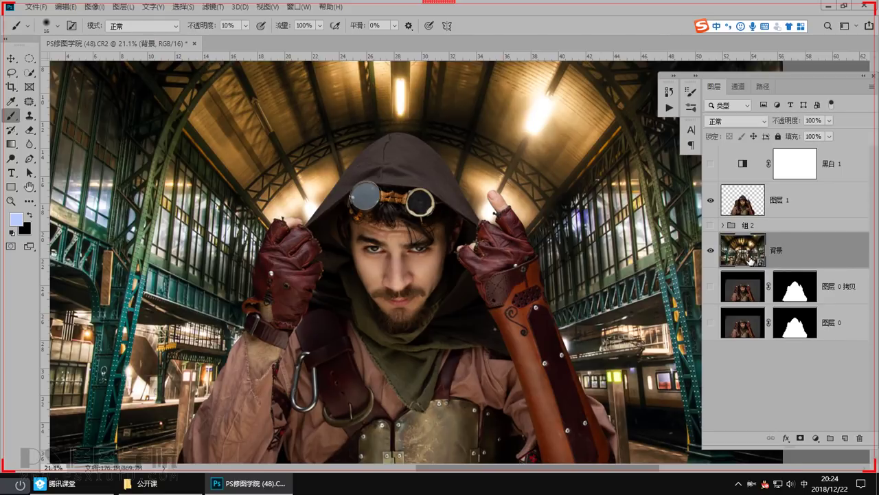
{"action": "left_click", "coordinate": [751, 206]}
{"action": "scroll", "coordinate": [410, 306], "scroll_direction": "down", "scroll_amount": 3}
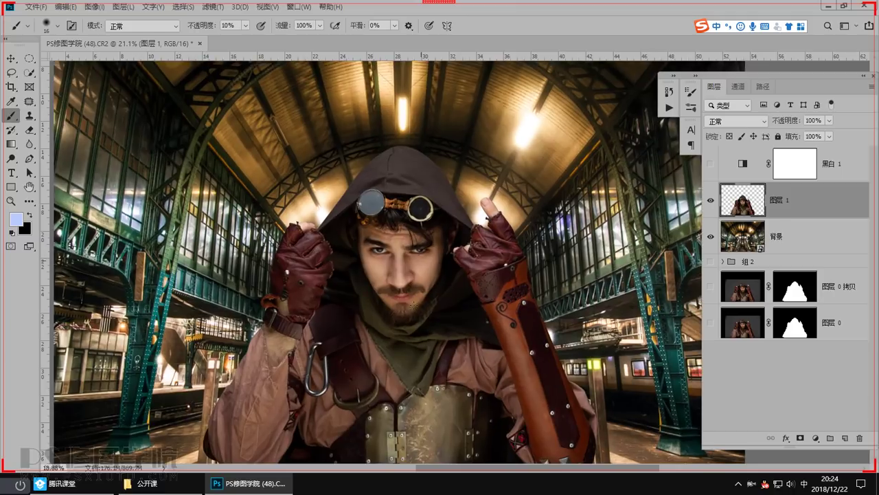
{"action": "scroll", "coordinate": [410, 306], "scroll_direction": "up", "scroll_amount": 1}
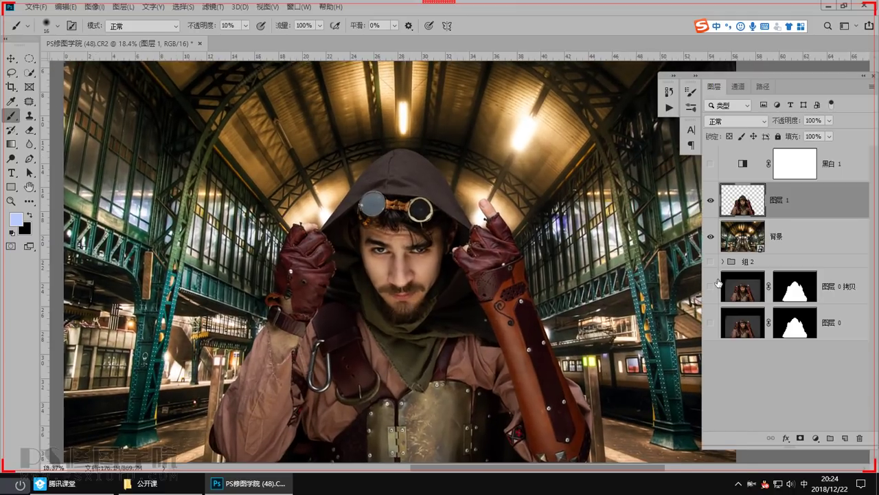
Apply a Gaussian Blur smart filter to the station background, trying several radii and settling on about 7 pixels
{"action": "left_click", "coordinate": [762, 247]}
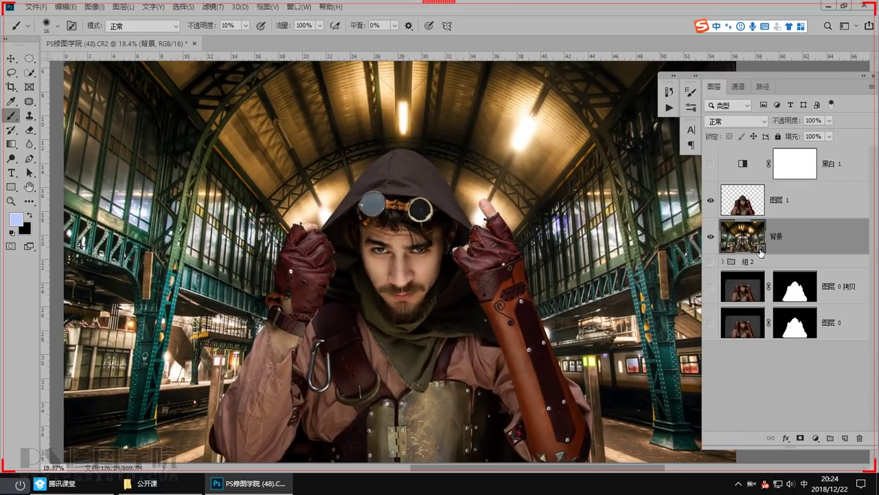
{"action": "left_click", "coordinate": [212, 7]}
{"action": "mouse_move", "coordinate": [288, 164]}
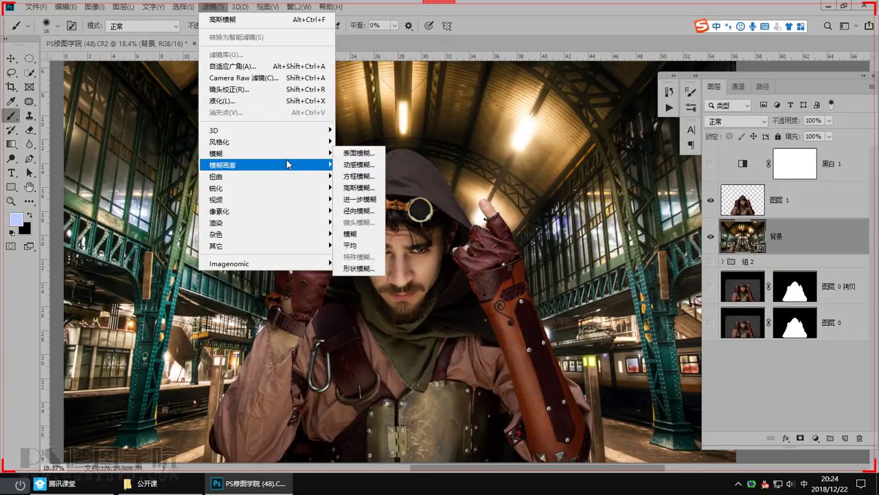
{"action": "left_click", "coordinate": [358, 188]}
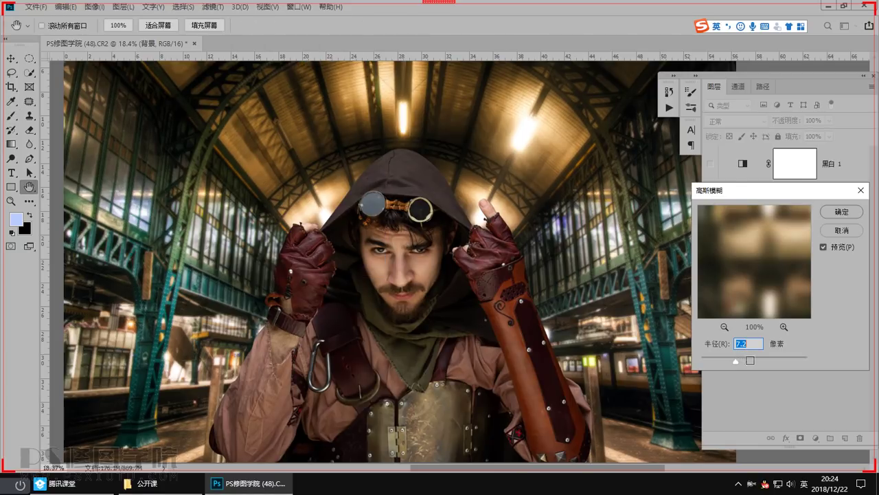
{"action": "left_click_drag", "start_coordinate": [748, 360], "coordinate": [686, 367]}
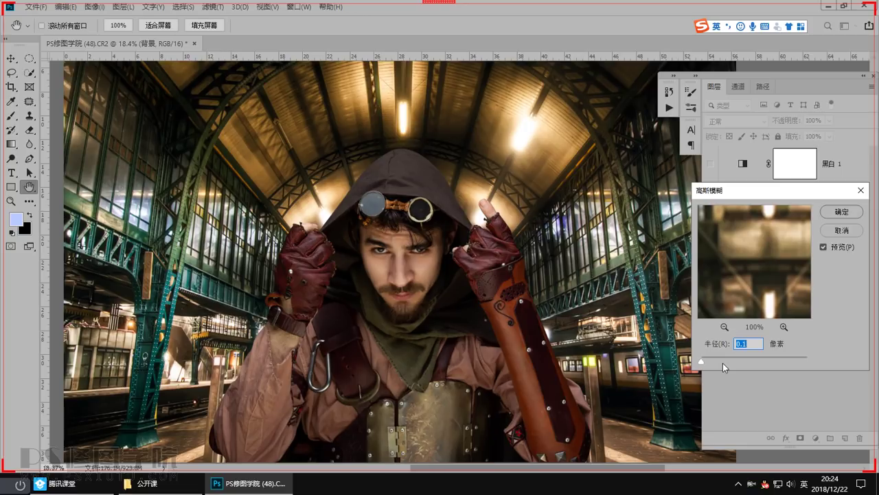
{"action": "left_click_drag", "start_coordinate": [723, 363], "coordinate": [765, 362]}
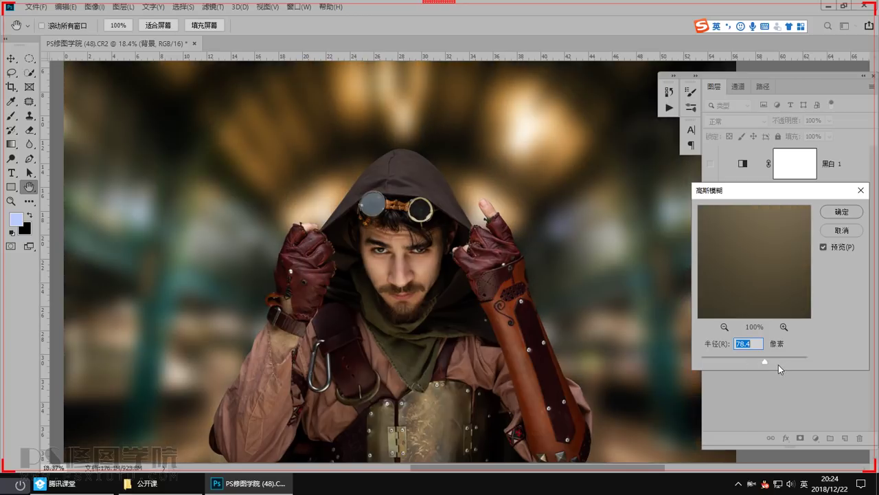
{"action": "left_click", "coordinate": [745, 364]}
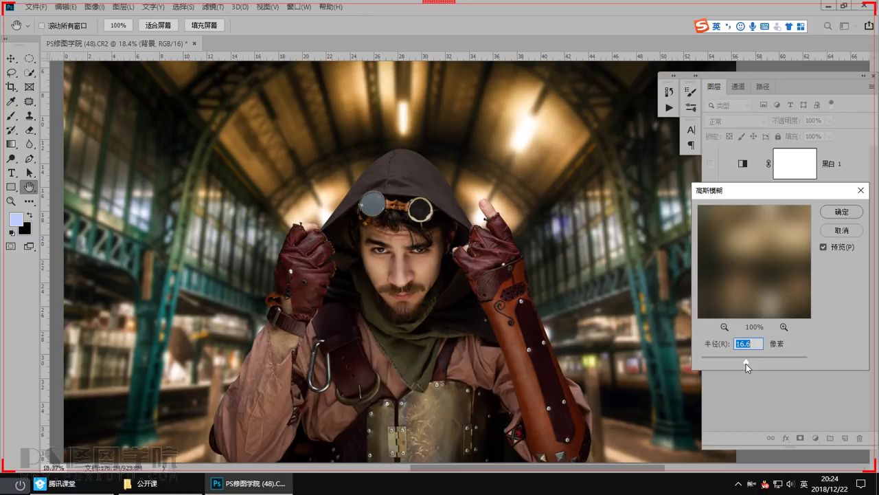
{"action": "mouse_move", "coordinate": [745, 363]}
{"action": "left_mouse_down"}
{"action": "mouse_move", "coordinate": [725, 360]}
{"action": "mouse_move", "coordinate": [735, 360]}
{"action": "left_mouse_up"}
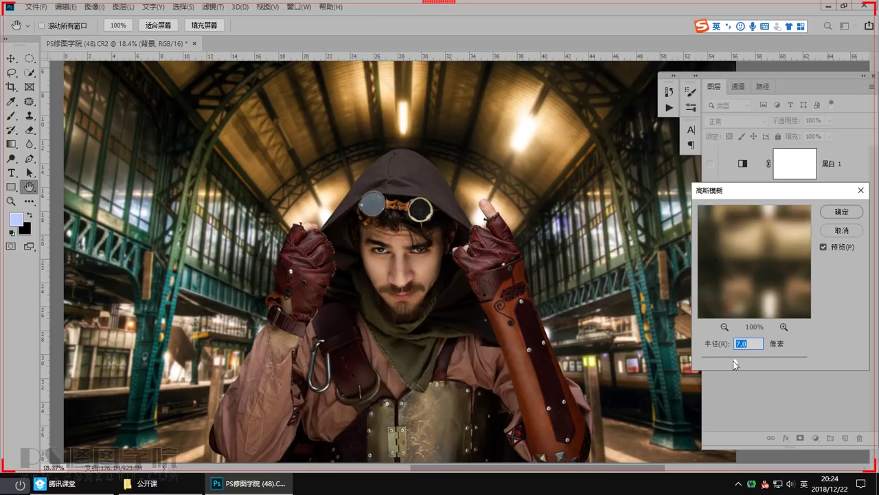
{"action": "left_click_drag", "start_coordinate": [733, 361], "coordinate": [760, 361]}
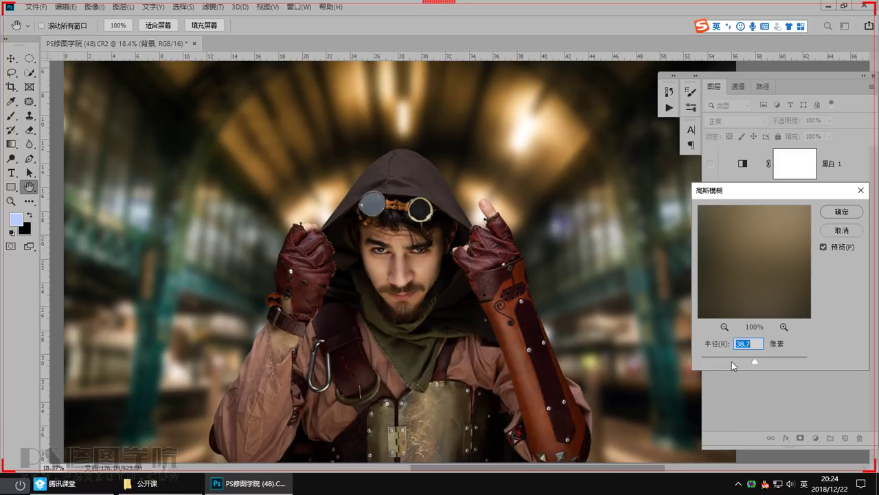
{"action": "left_click", "coordinate": [736, 362]}
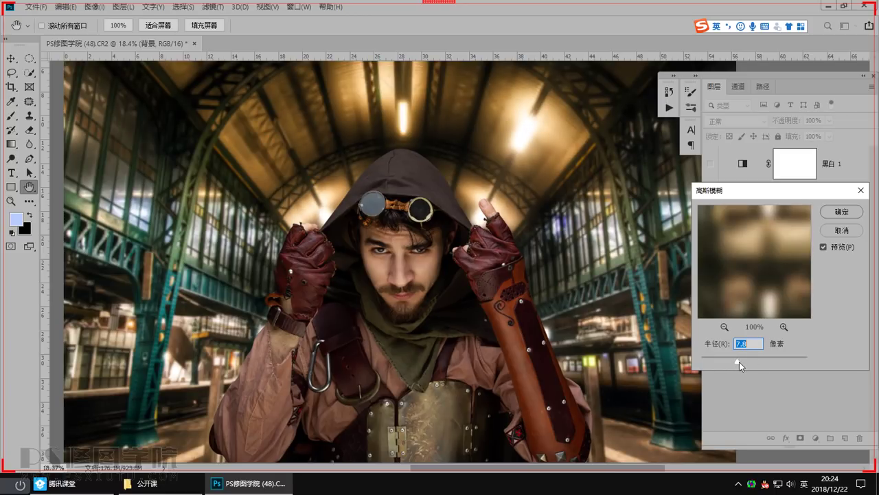
{"action": "mouse_move", "coordinate": [739, 361]}
{"action": "left_mouse_down"}
{"action": "mouse_move", "coordinate": [723, 362]}
{"action": "mouse_move", "coordinate": [735, 361]}
{"action": "left_mouse_up"}
{"action": "left_click", "coordinate": [845, 212]}
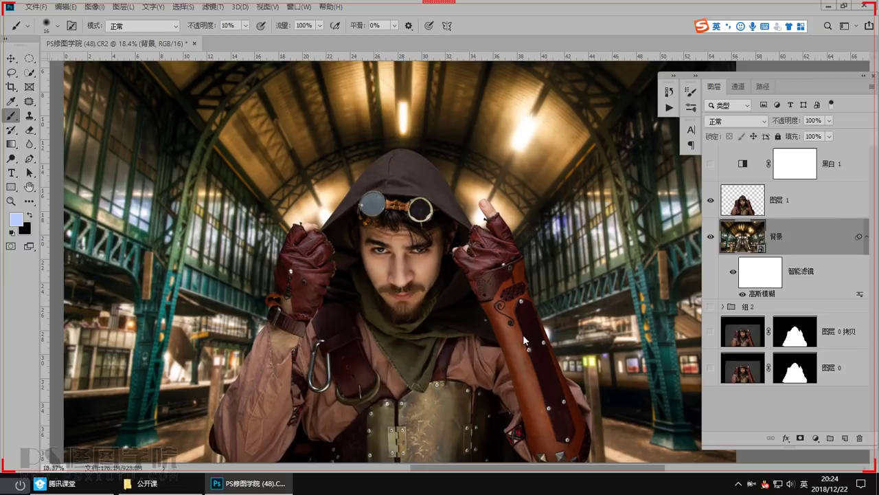
Target the station background's Gaussian Blur filter mask and start painting it with a large black brush at 17% opacity
{"action": "scroll", "coordinate": [286, 362], "scroll_direction": "down", "scroll_amount": 2}
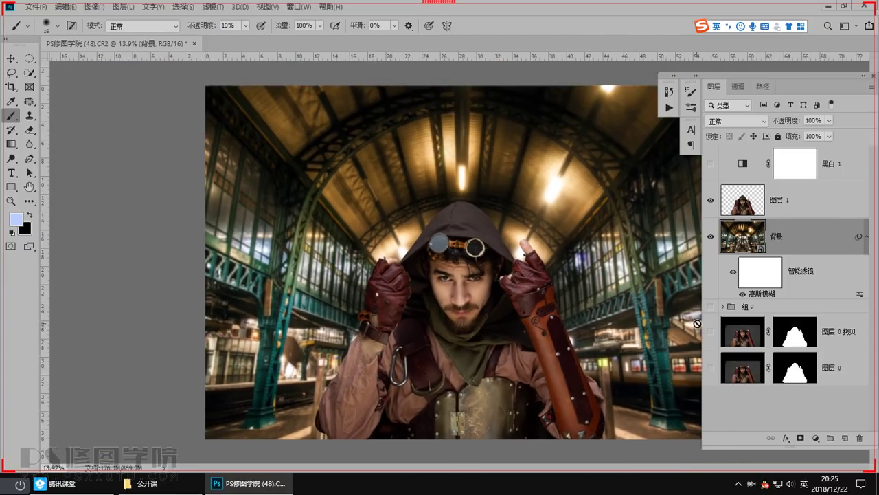
{"action": "left_click", "coordinate": [755, 279]}
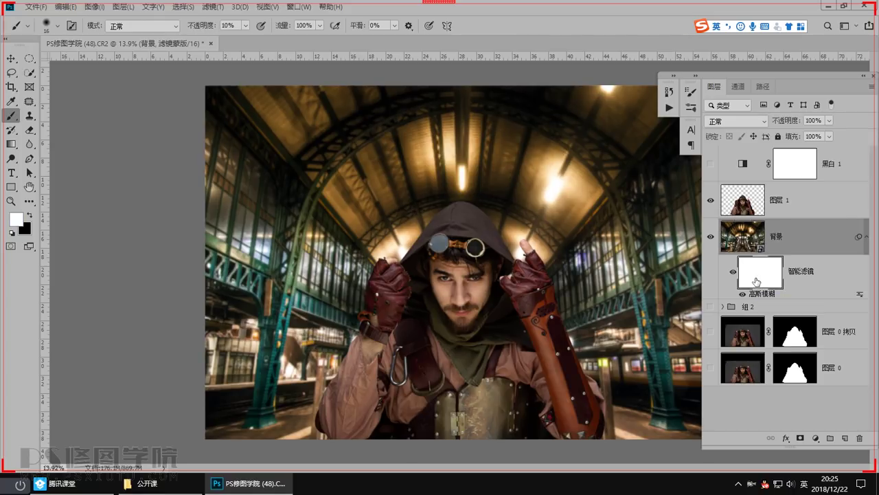
{"action": "right_click", "coordinate": [12, 118]}
{"action": "left_click", "coordinate": [51, 115]}
{"action": "left_click_drag", "start_coordinate": [396, 353], "coordinate": [421, 353]}
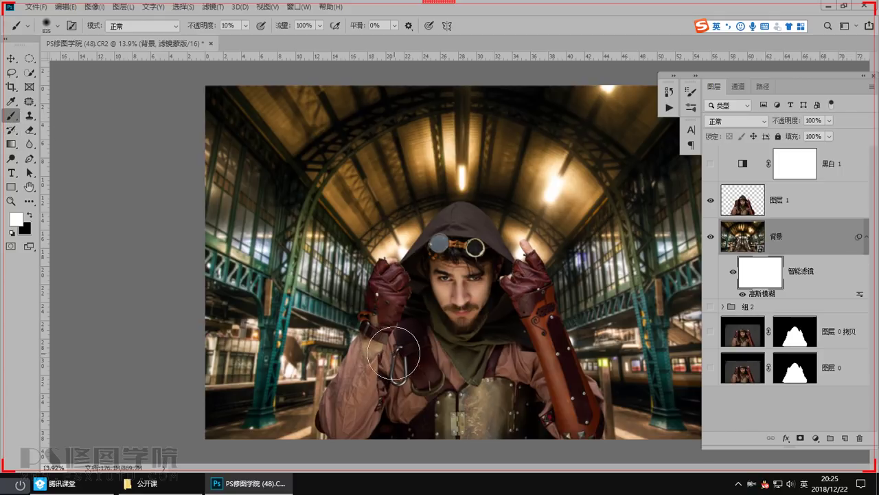
{"action": "key", "text": "x"}
{"action": "left_click", "coordinate": [245, 25]}
{"action": "left_click_drag", "start_coordinate": [243, 40], "coordinate": [250, 40]}
{"action": "left_click_drag", "start_coordinate": [351, 355], "coordinate": [383, 356]}
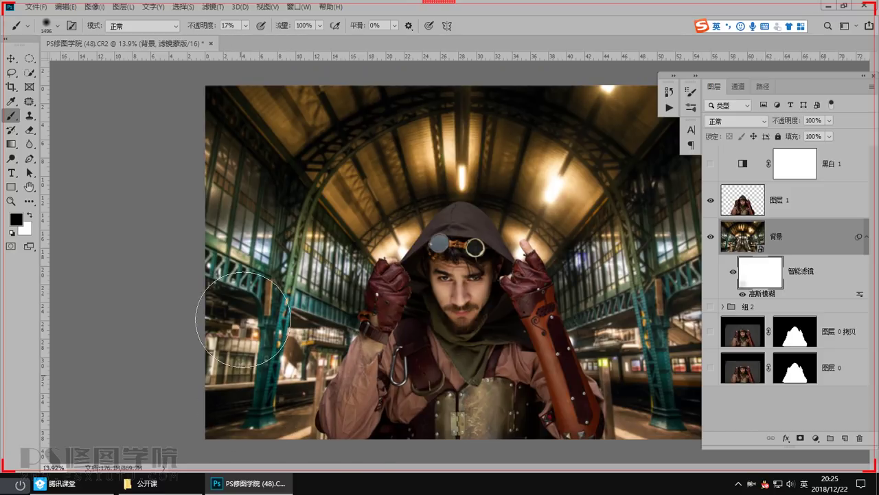
Enlarge the brush and paint black over the sides and upper arches on the filter mask to reduce the blur there
{"action": "key", "text": "bracketright"}
{"action": "key", "text": "bracketright"}
{"action": "key", "text": "bracketright"}
{"action": "key", "text": "bracketright"}
{"action": "mouse_move", "coordinate": [236, 311]}
{"action": "left_mouse_down"}
{"action": "mouse_move", "coordinate": [247, 402]}
{"action": "mouse_move", "coordinate": [239, 138]}
{"action": "left_mouse_up"}
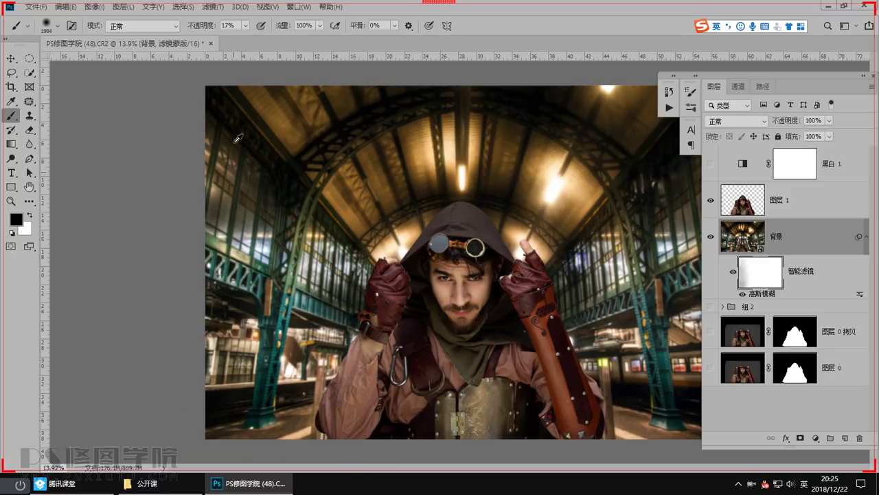
{"action": "key", "text": "Tab"}
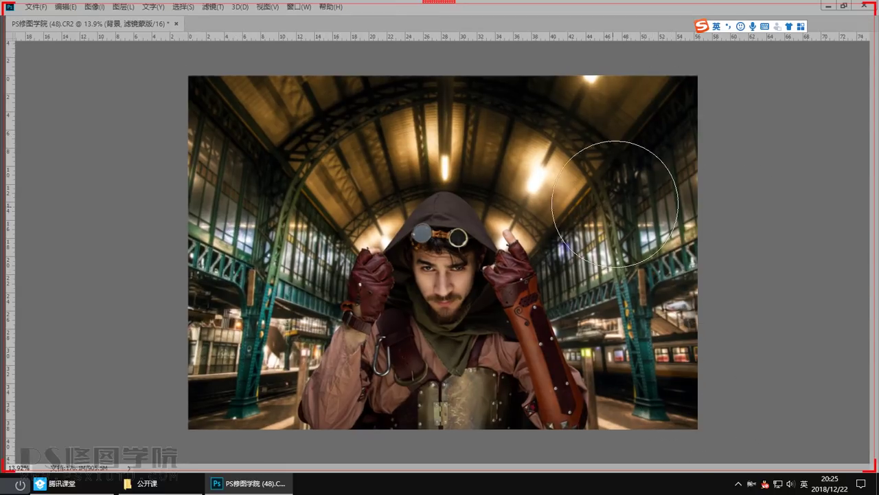
{"action": "key", "text": "Tab"}
{"action": "left_click_drag", "start_coordinate": [276, 113], "coordinate": [282, 141]}
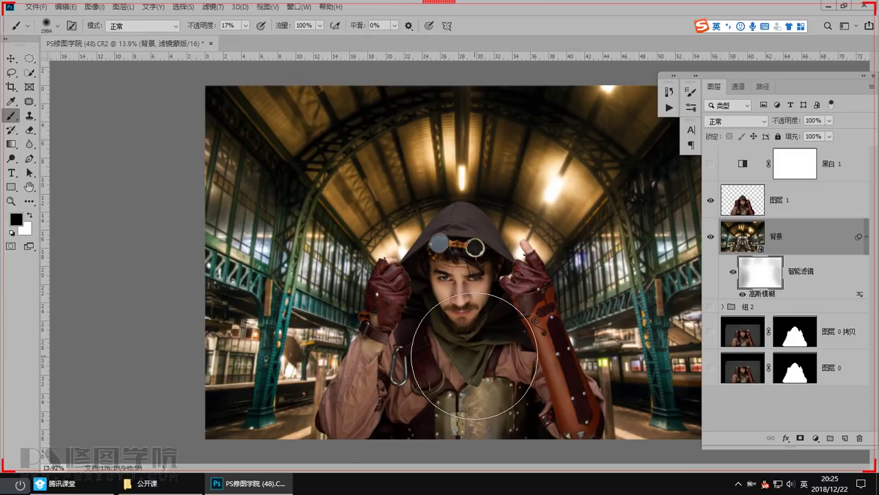
Add a Channel Mixer adjustment layer above the stamped man layer and clip it to that layer
{"action": "left_click", "coordinate": [732, 206]}
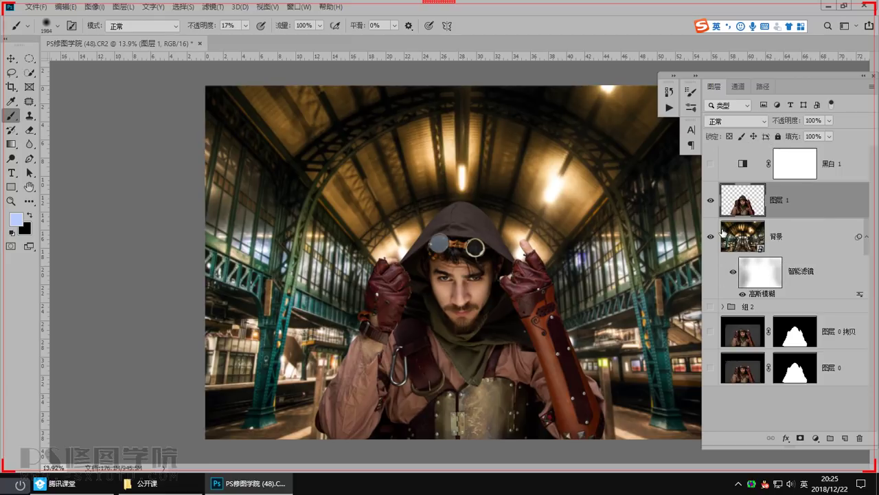
{"action": "left_click", "coordinate": [815, 437]}
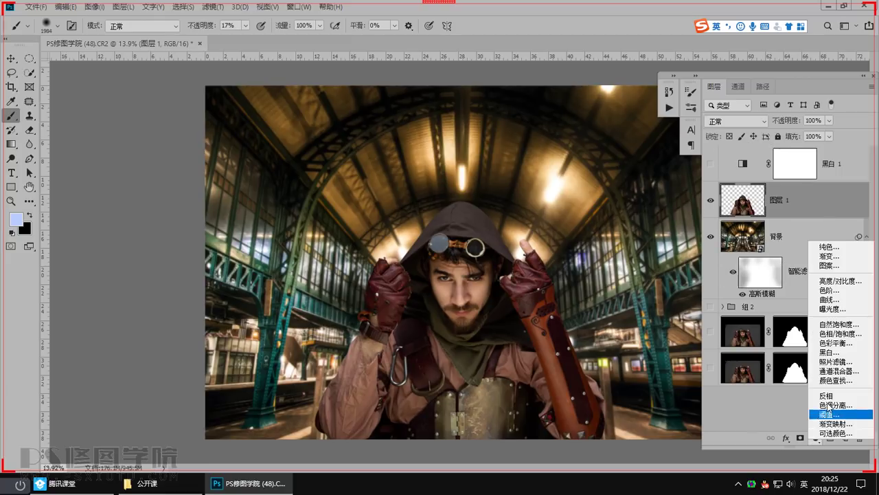
{"action": "left_click", "coordinate": [832, 371]}
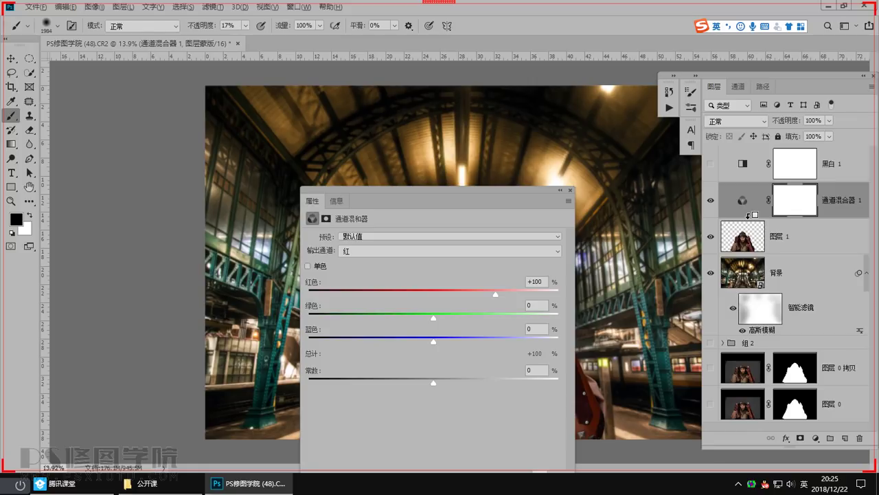
{"action": "left_click", "coordinate": [751, 215], "text": "alt"}
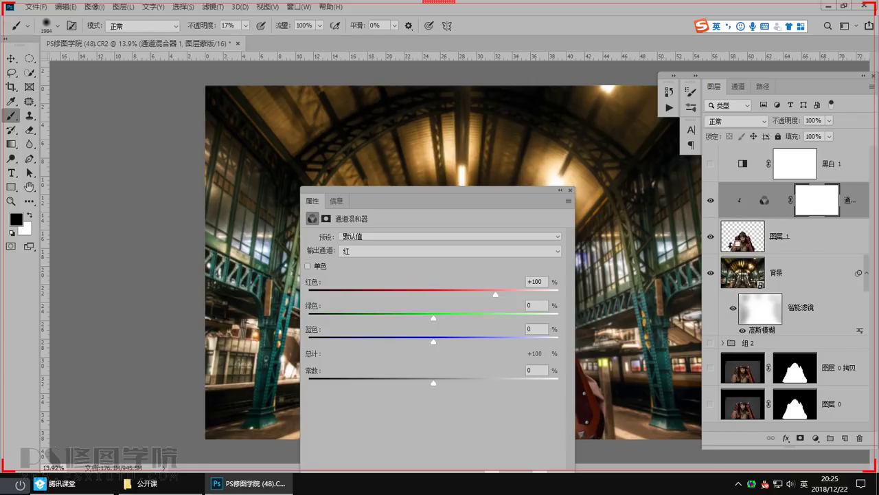
Try green at +119% in the Channel Mixer's red output channel, check the class discussion, and restore the default preset
{"action": "left_click_drag", "start_coordinate": [459, 187], "coordinate": [695, 102]}
{"action": "left_click_drag", "start_coordinate": [503, 271], "coordinate": [419, 323]}
{"action": "left_click_drag", "start_coordinate": [669, 231], "coordinate": [744, 242]}
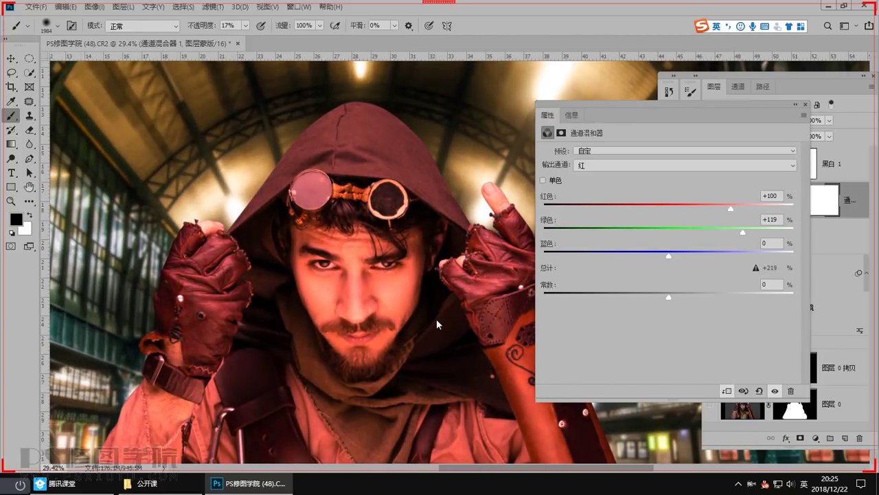
{"action": "left_click", "coordinate": [65, 483]}
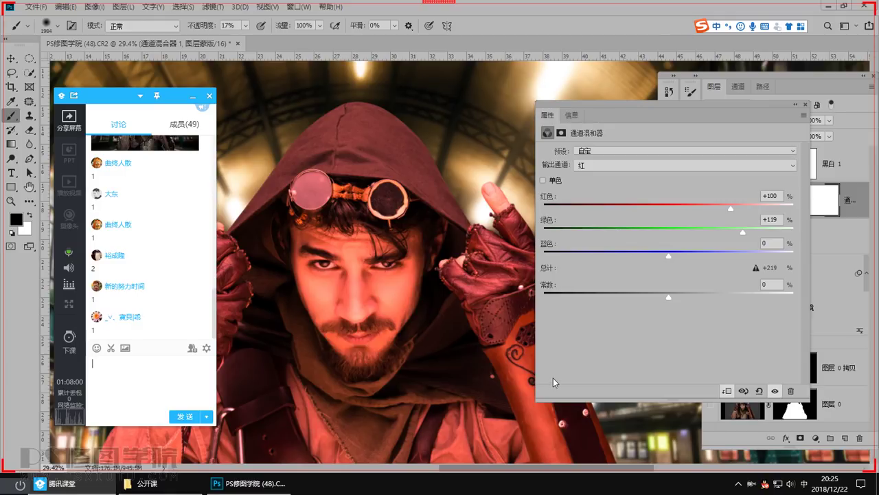
{"action": "left_click", "coordinate": [654, 158]}
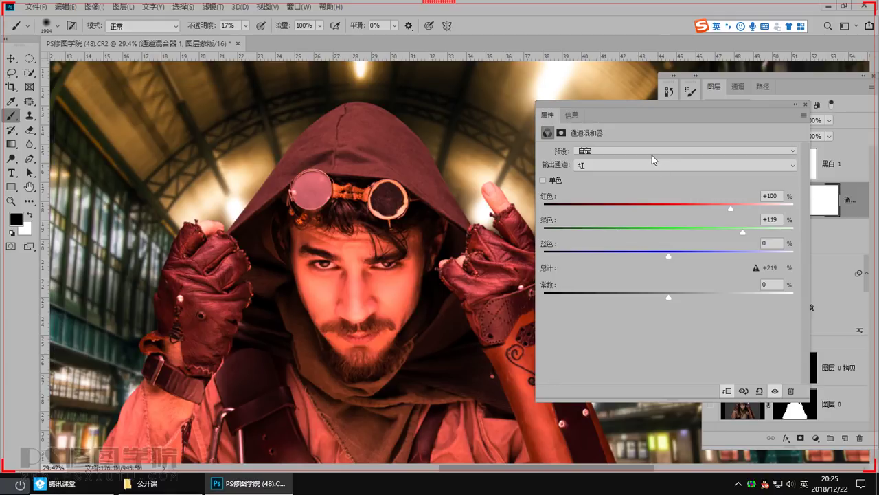
{"action": "left_click", "coordinate": [652, 151]}
{"action": "left_click", "coordinate": [651, 160]}
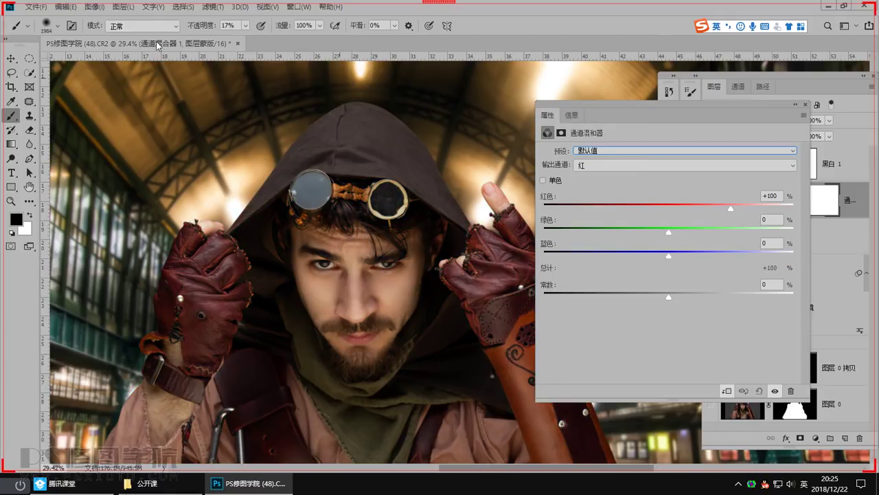
{"action": "left_click", "coordinate": [29, 101]}
{"action": "scroll", "coordinate": [272, 289], "scroll_direction": "down", "scroll_amount": 1}
{"action": "left_click_drag", "start_coordinate": [377, 347], "coordinate": [367, 323]}
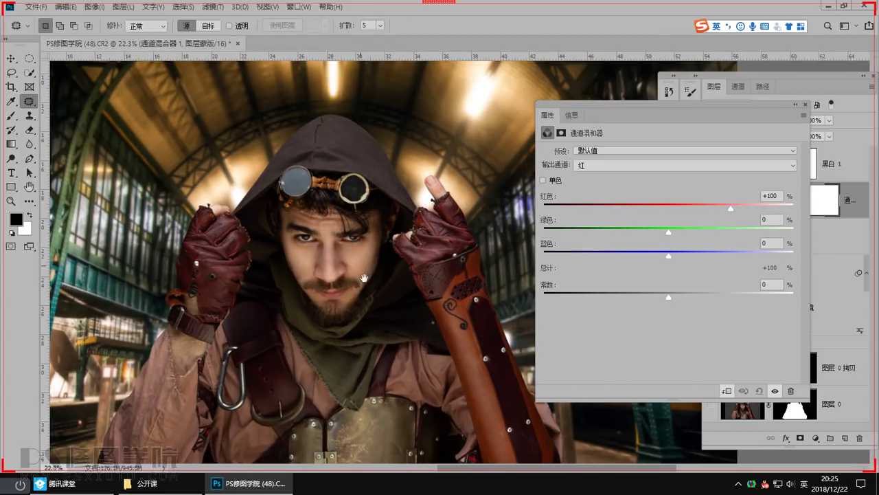
{"action": "scroll", "coordinate": [362, 277], "scroll_direction": "up", "scroll_amount": 4}
{"action": "scroll", "coordinate": [366, 276], "scroll_direction": "down", "scroll_amount": 6}
{"action": "scroll", "coordinate": [358, 320], "scroll_direction": "up", "scroll_amount": 3}
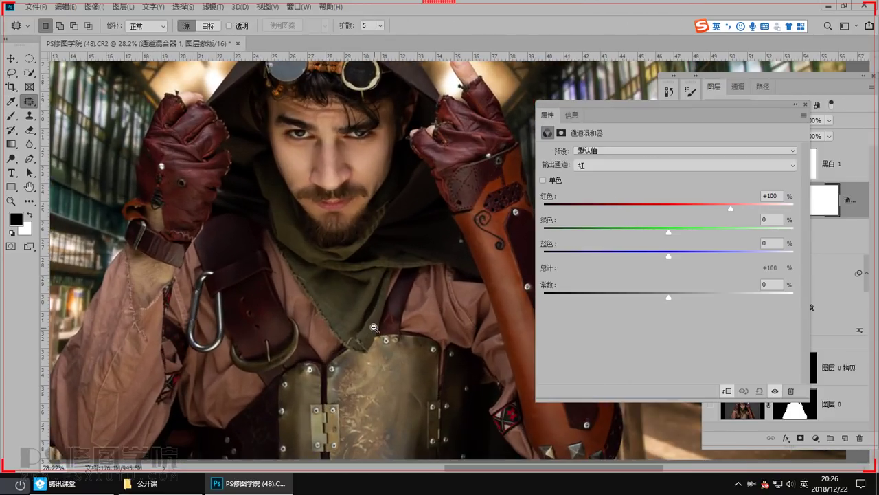
{"action": "mouse_move", "coordinate": [159, 224]}
{"action": "left_mouse_down"}
{"action": "mouse_move", "coordinate": [187, 180]}
{"action": "mouse_move", "coordinate": [160, 226]}
{"action": "left_mouse_up"}
{"action": "mouse_move", "coordinate": [248, 311]}
{"action": "left_mouse_down"}
{"action": "mouse_move", "coordinate": [290, 306]}
{"action": "mouse_move", "coordinate": [251, 333]}
{"action": "mouse_move", "coordinate": [289, 347]}
{"action": "left_mouse_up"}
{"action": "mouse_move", "coordinate": [427, 301]}
{"action": "left_mouse_down"}
{"action": "mouse_move", "coordinate": [330, 355]}
{"action": "mouse_move", "coordinate": [369, 352]}
{"action": "left_mouse_up"}
{"action": "key", "text": "ctrl+d"}
{"action": "key", "text": "ctrl+r"}
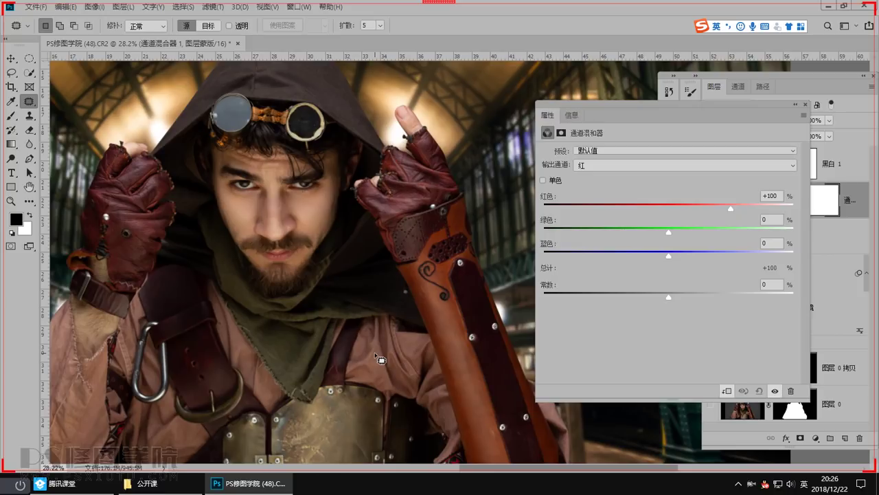
In the Channel Mixer's blue output channel, set blue to +50% and green to +50%, and close the adjustment's properties
{"action": "left_click", "coordinate": [597, 167]}
{"action": "left_click", "coordinate": [595, 198]}
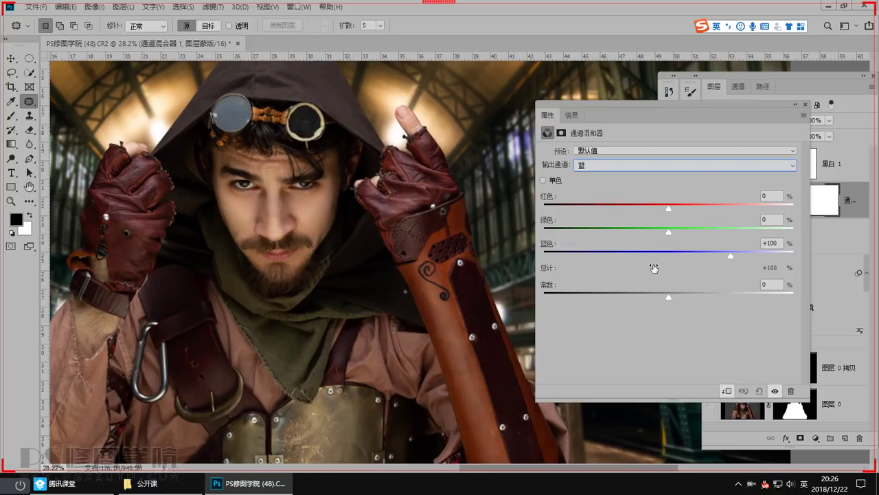
{"action": "left_click", "coordinate": [775, 243]}
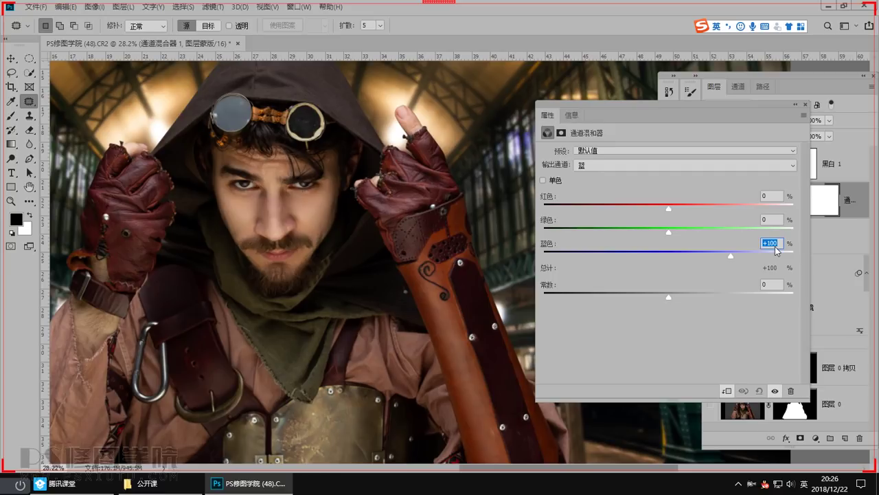
{"action": "type", "text": "0"}
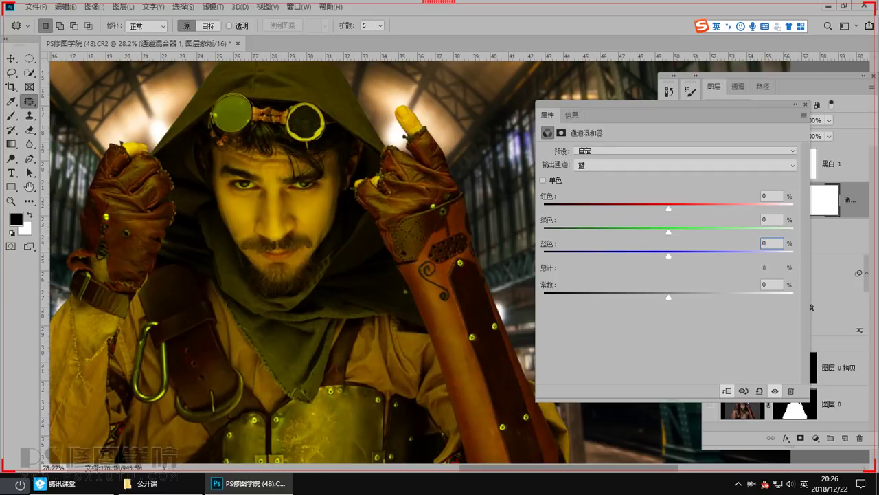
{"action": "left_click", "coordinate": [702, 253]}
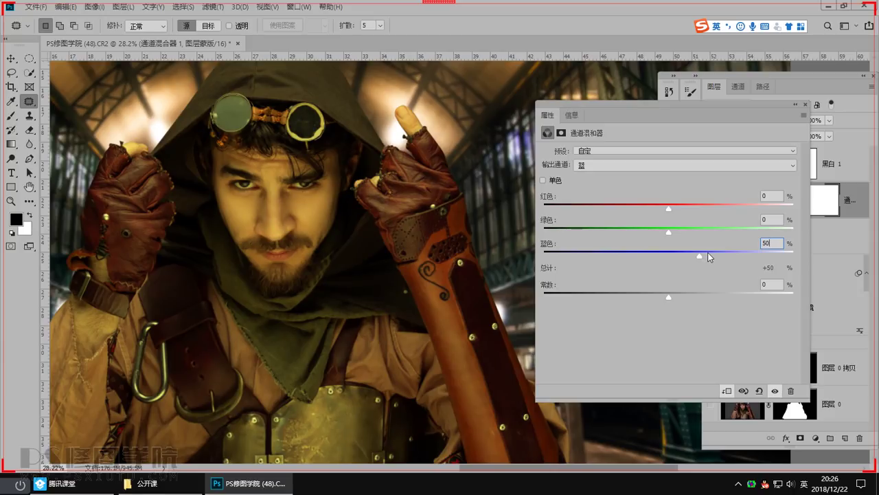
{"action": "left_click", "coordinate": [772, 220]}
{"action": "type", "text": "50"}
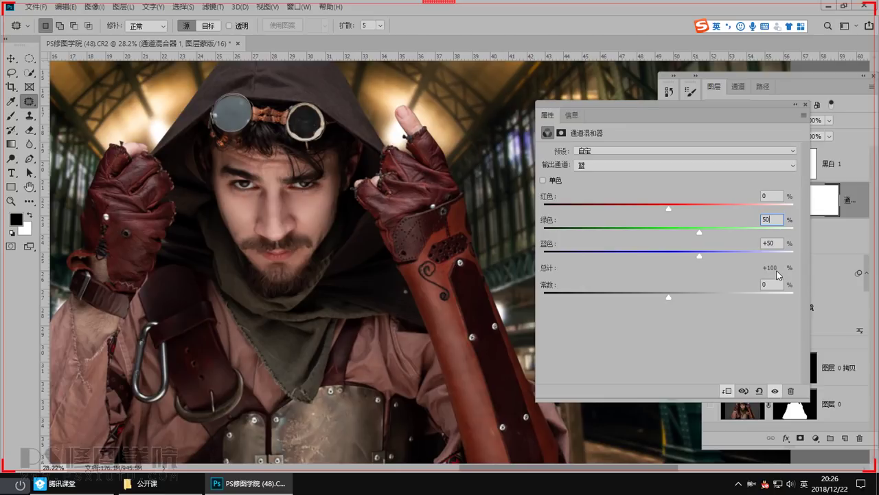
{"action": "left_click", "coordinate": [805, 104]}
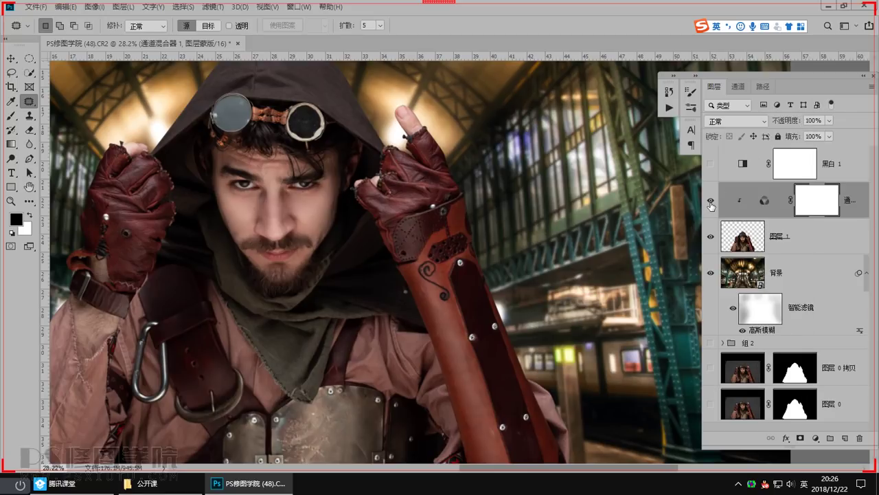
Compare the man's skin tones up close with the Channel Mixer layer hidden and shown
{"action": "left_click", "coordinate": [712, 200]}
{"action": "left_click", "coordinate": [711, 201]}
{"action": "scroll", "coordinate": [277, 234], "scroll_direction": "up", "scroll_amount": 5}
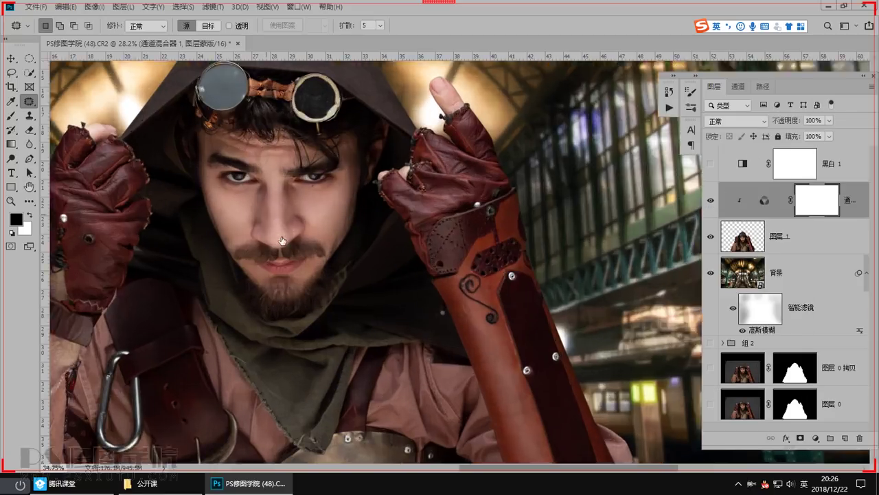
{"action": "mouse_move", "coordinate": [273, 323]}
{"action": "left_mouse_down"}
{"action": "mouse_move", "coordinate": [312, 384]}
{"action": "mouse_move", "coordinate": [323, 305]}
{"action": "left_mouse_up"}
{"action": "mouse_move", "coordinate": [356, 198]}
{"action": "left_mouse_down"}
{"action": "mouse_move", "coordinate": [404, 213]}
{"action": "mouse_move", "coordinate": [407, 196]}
{"action": "left_mouse_up"}
{"action": "key", "text": "ctrl+d"}
{"action": "left_click", "coordinate": [711, 201]}
{"action": "left_click", "coordinate": [711, 201]}
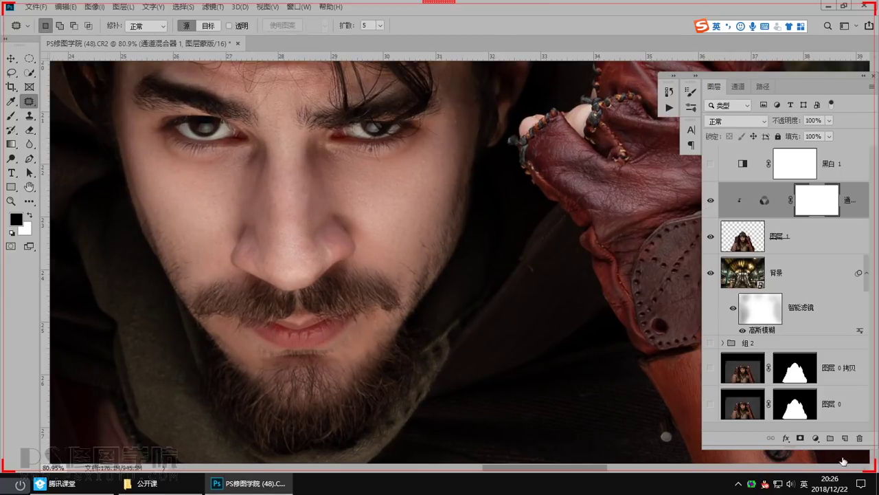
Add a Curves adjustment clipped to the man and lower its blue channel midpoint to input 134, output 121
{"action": "left_click", "coordinate": [817, 437]}
{"action": "left_click", "coordinate": [830, 295]}
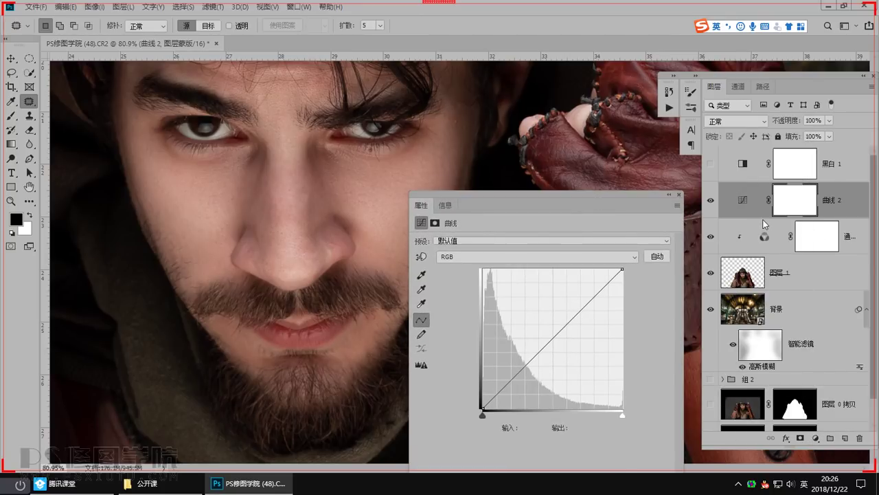
{"action": "left_click", "coordinate": [765, 219], "text": "alt"}
{"action": "left_click", "coordinate": [519, 259]}
{"action": "left_click", "coordinate": [515, 295]}
{"action": "left_click_drag", "start_coordinate": [559, 348], "coordinate": [556, 342]}
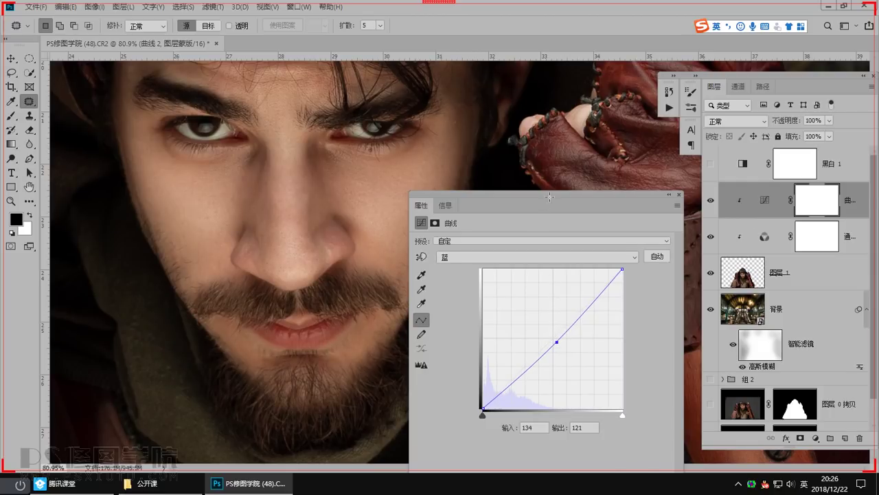
{"action": "left_click_drag", "start_coordinate": [550, 197], "coordinate": [626, 163]}
{"action": "key", "text": "ctrl+space"}
{"action": "left_click_drag", "start_coordinate": [416, 249], "coordinate": [396, 297]}
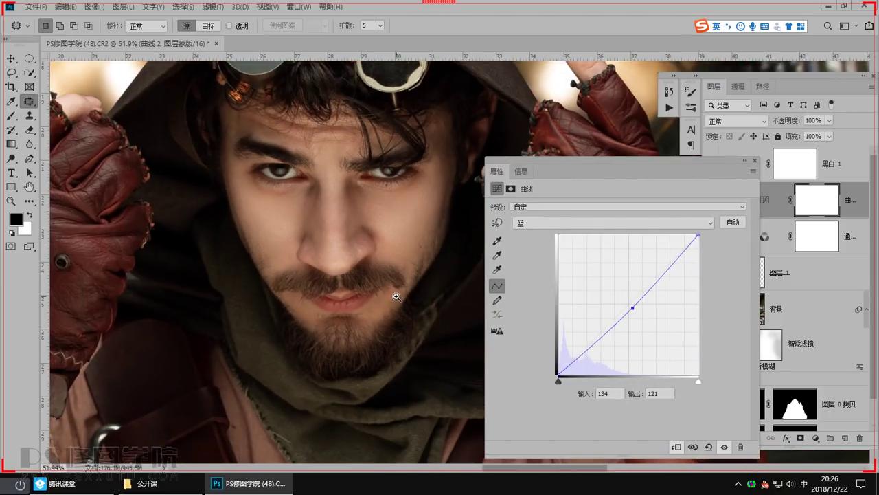
Hide the Channel Mixer and Curves layers, capture the man's face, and send the image to the Tencent Classroom discussion
{"action": "left_click_drag", "start_coordinate": [626, 160], "coordinate": [541, 208]}
{"action": "left_click", "coordinate": [711, 236]}
{"action": "left_click", "coordinate": [711, 201]}
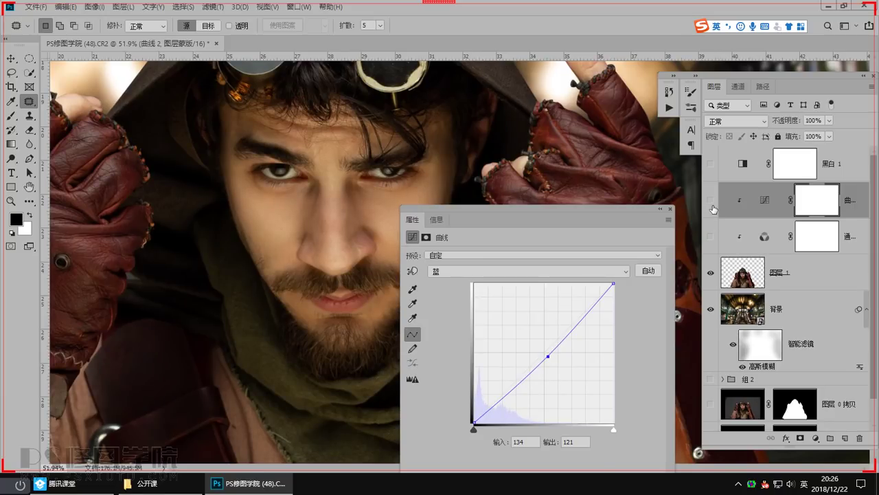
{"action": "key", "text": "ctrl+alt+a"}
{"action": "left_click_drag", "start_coordinate": [209, 89], "coordinate": [412, 355]}
{"action": "double_click", "coordinate": [373, 310]}
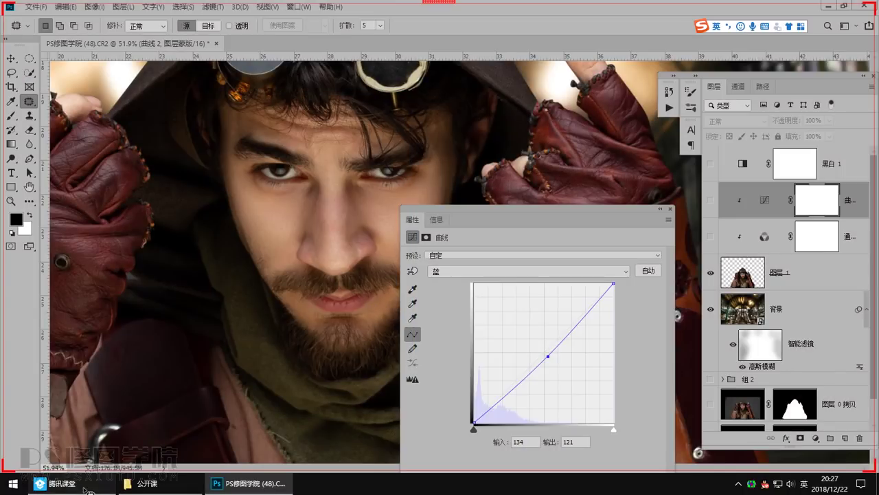
{"action": "left_click", "coordinate": [58, 483]}
{"action": "left_click", "coordinate": [183, 415]}
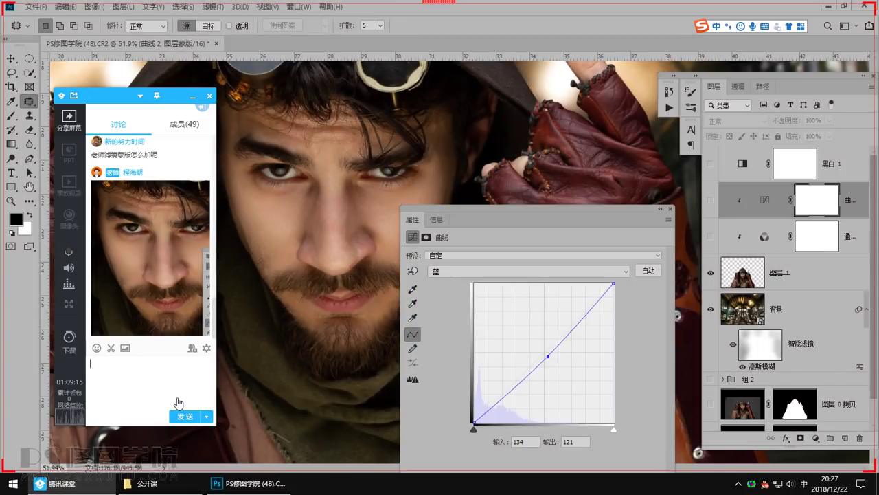
Show the Channel Mixer and Curves layers again, capture the adjusted face, and send it to the Tencent Classroom discussion
{"action": "left_click", "coordinate": [710, 237]}
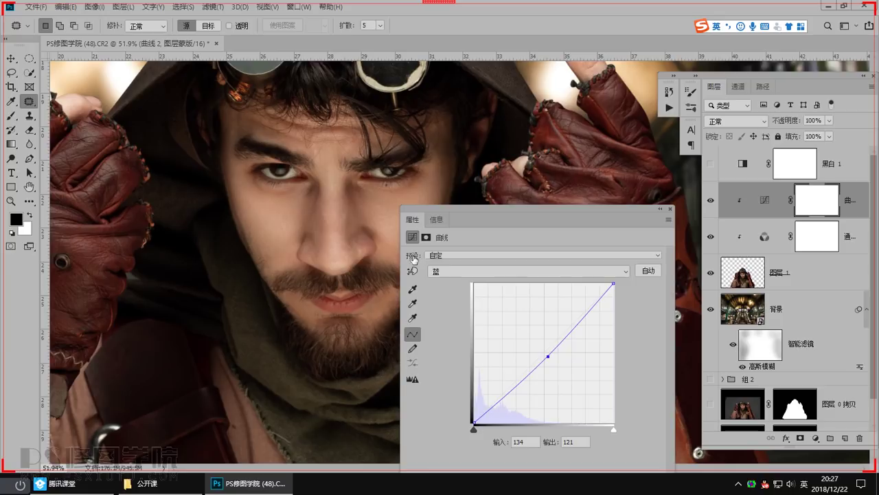
{"action": "key", "text": "ctrl+alt+a"}
{"action": "left_click_drag", "start_coordinate": [219, 89], "coordinate": [440, 354]}
{"action": "double_click", "coordinate": [360, 318]}
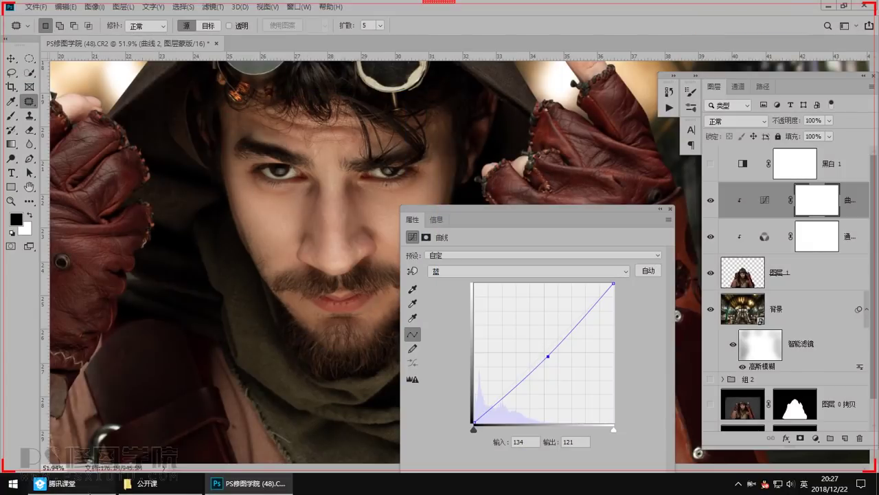
{"action": "left_click", "coordinate": [89, 484]}
{"action": "key", "text": "ctrl+v"}
{"action": "key", "text": "Return"}
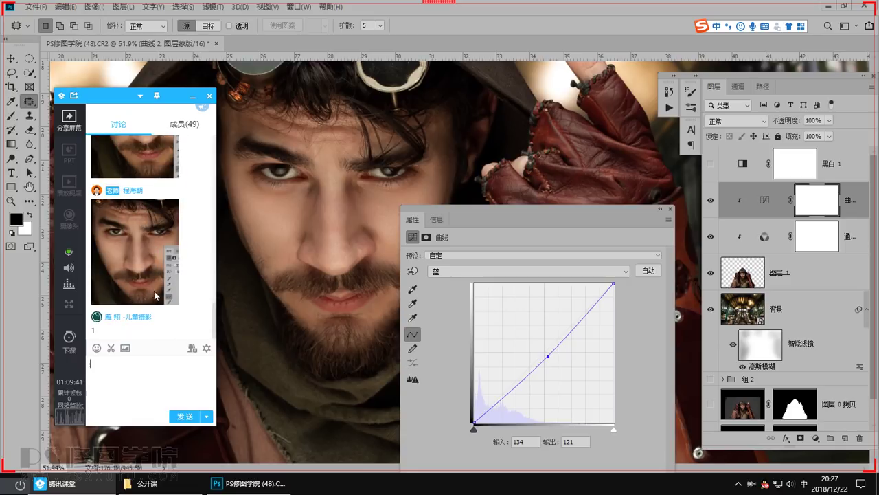
Read the recent messages in the Tencent Classroom discussion and close the Curves properties
{"action": "scroll", "coordinate": [171, 285], "scroll_direction": "up", "scroll_amount": 5}
{"action": "scroll", "coordinate": [168, 285], "scroll_direction": "down", "scroll_amount": 2}
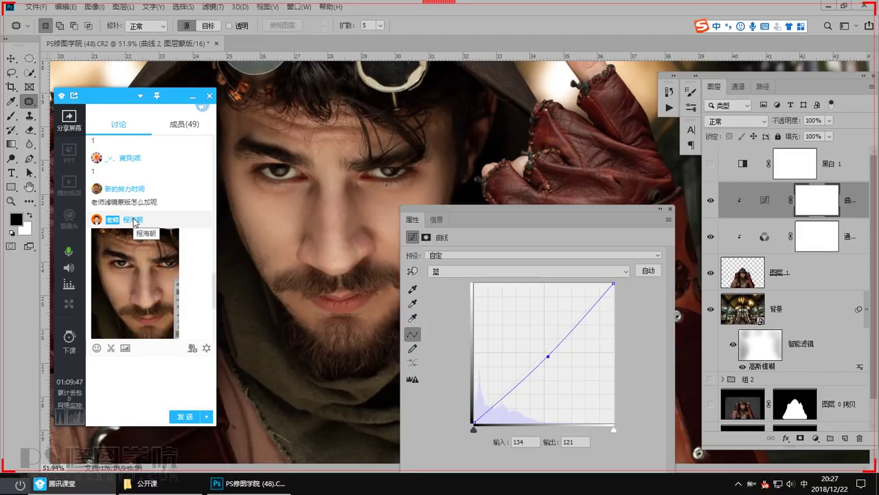
{"action": "left_click", "coordinate": [671, 212]}
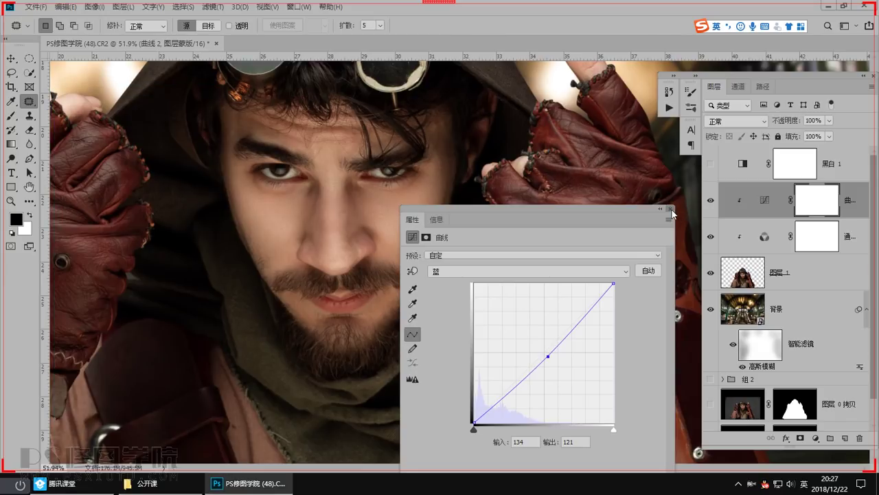
{"action": "left_click", "coordinate": [671, 210]}
Place 背景.jpg from the 公开课 folder into the composite as a smart object above the Curves layer
{"action": "left_click", "coordinate": [197, 490]}
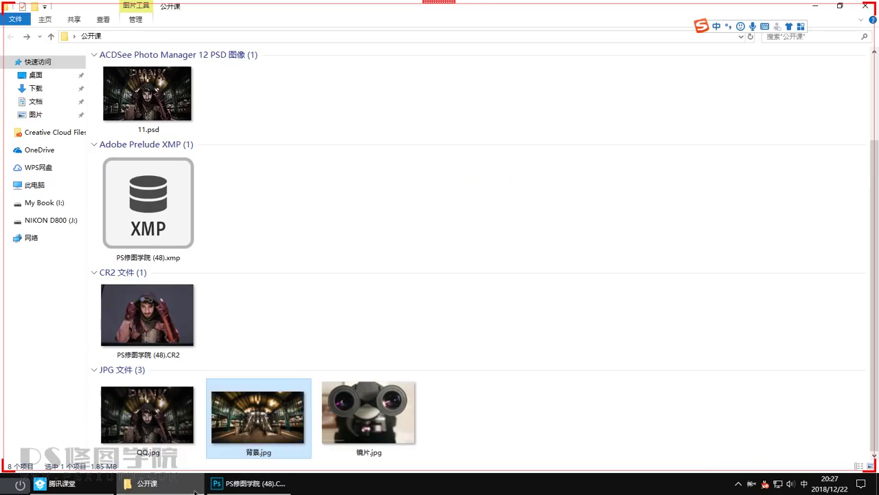
{"action": "left_click", "coordinate": [282, 365]}
{"action": "left_click_drag", "start_coordinate": [259, 431], "coordinate": [335, 294]}
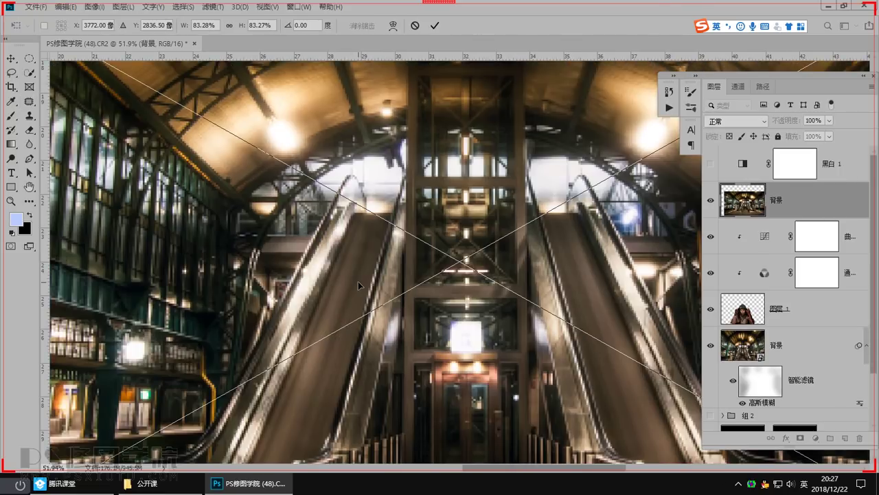
{"action": "key", "text": "Return"}
Capture the new 背景 smart object's entry in the layer stack and send it to the Tencent Classroom discussion
{"action": "key", "text": "ctrl+alt+a"}
{"action": "left_click_drag", "start_coordinate": [715, 185], "coordinate": [805, 220]}
{"action": "double_click", "coordinate": [781, 213]}
{"action": "left_click", "coordinate": [90, 484]}
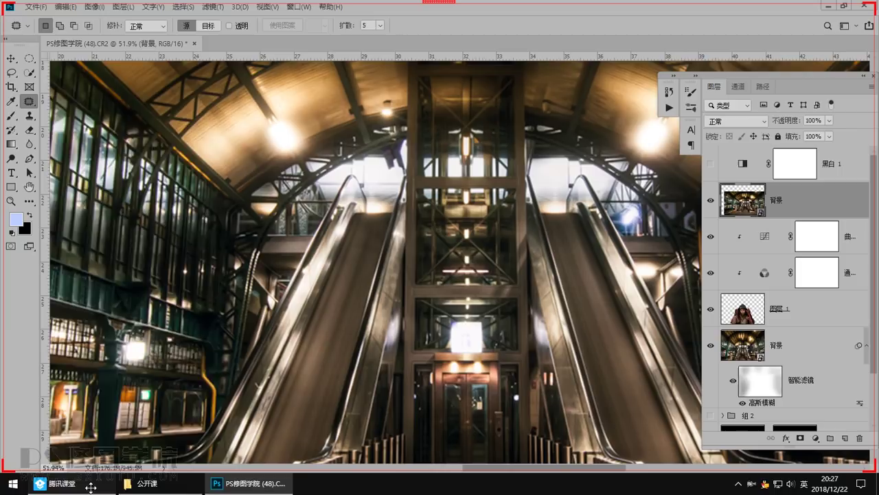
{"action": "key", "text": "ctrl+v"}
{"action": "key", "text": "Return"}
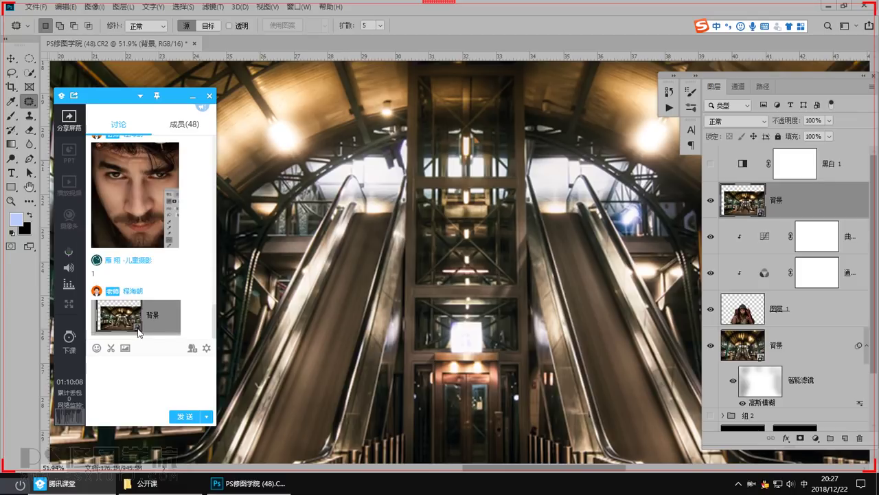
{"action": "left_click", "coordinate": [741, 187]}
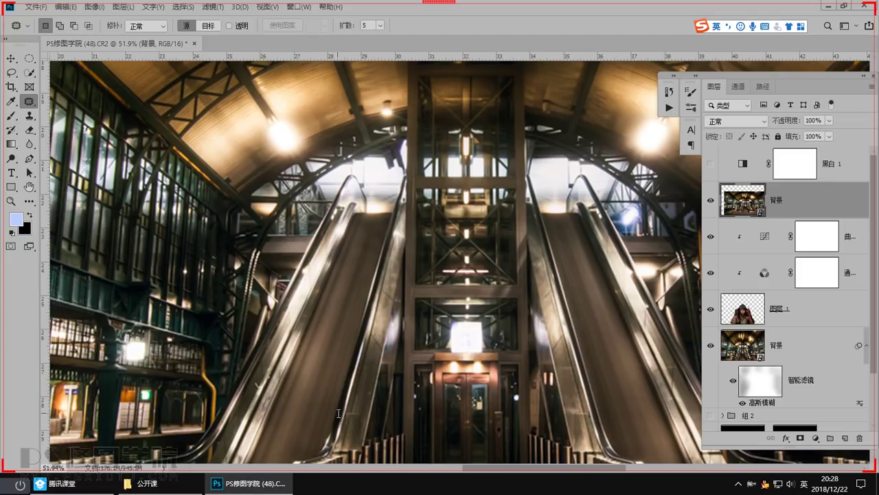
Repeatedly scale the station smart object down with Free Transform until it is only a few dozen pixels wide
{"action": "scroll", "coordinate": [339, 413], "scroll_direction": "down", "scroll_amount": 5}
{"action": "key", "text": "ctrl+t"}
{"action": "left_click_drag", "start_coordinate": [247, 165], "coordinate": [479, 293]}
{"action": "key", "text": "Return"}
{"action": "scroll", "coordinate": [530, 343], "scroll_direction": "up", "scroll_amount": 2}
{"action": "left_click_drag", "start_coordinate": [530, 344], "coordinate": [598, 410]}
{"action": "key", "text": "ctrl+t"}
{"action": "left_click_drag", "start_coordinate": [195, 74], "coordinate": [419, 222]}
{"action": "key", "text": "Return"}
Capture the tiny pixelated station smart object at high magnification and send the image to the Tencent Classroom discussion
{"action": "scroll", "coordinate": [446, 206], "scroll_direction": "up", "scroll_amount": 9}
{"action": "key", "text": "ctrl+alt+a"}
{"action": "left_click_drag", "start_coordinate": [212, 147], "coordinate": [687, 422]}
{"action": "double_click", "coordinate": [544, 353]}
{"action": "left_click", "coordinate": [98, 485]}
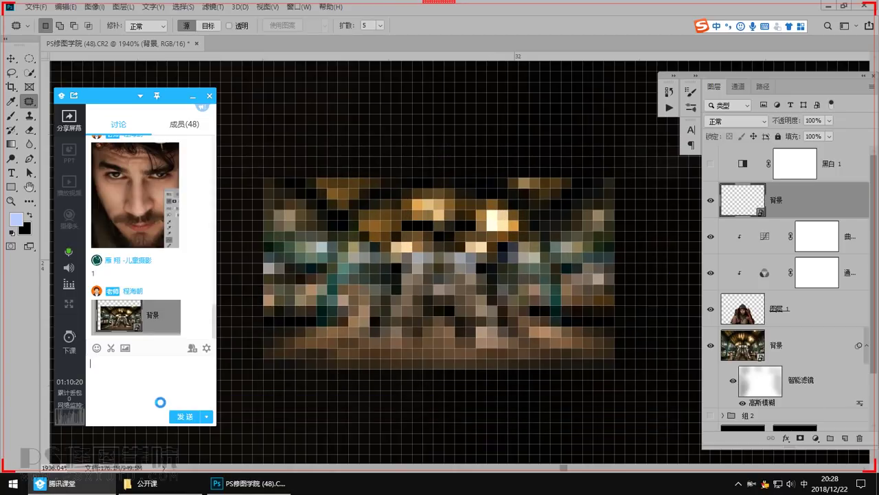
{"action": "key", "text": "ctrl+v"}
{"action": "left_click", "coordinate": [184, 415]}
{"action": "left_click", "coordinate": [317, 361]}
Scale the tiny station smart object back up to about 46% with Free Transform
{"action": "key", "text": "ctrl+0"}
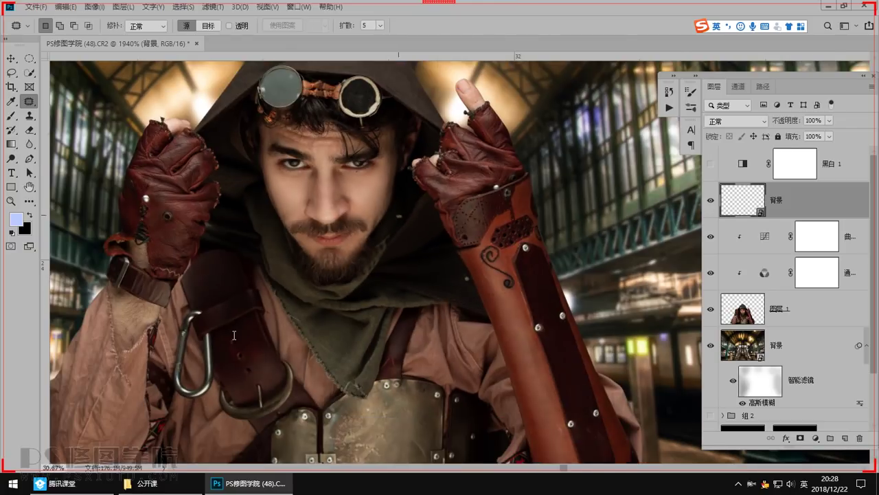
{"action": "key", "text": "ctrl+t"}
{"action": "left_click_drag", "start_coordinate": [406, 224], "coordinate": [680, 431]}
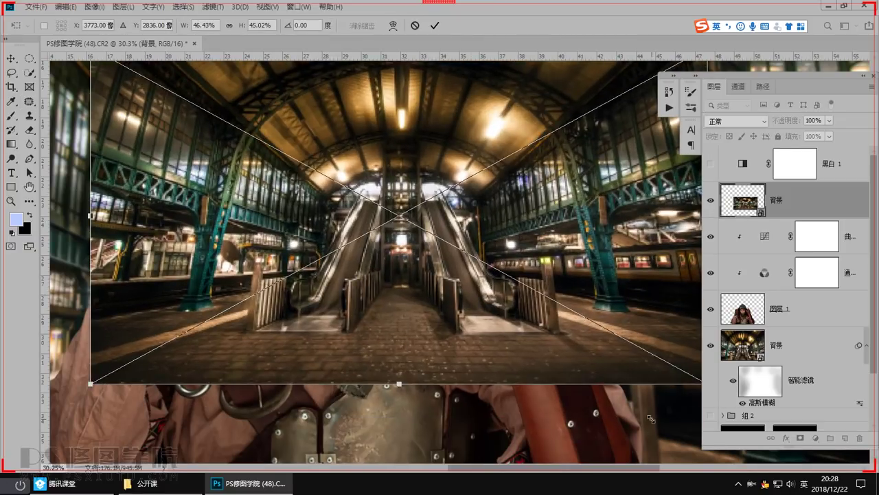
{"action": "key", "text": "Return"}
Dismiss the incoming verification-message notification
{"action": "key", "text": "j"}
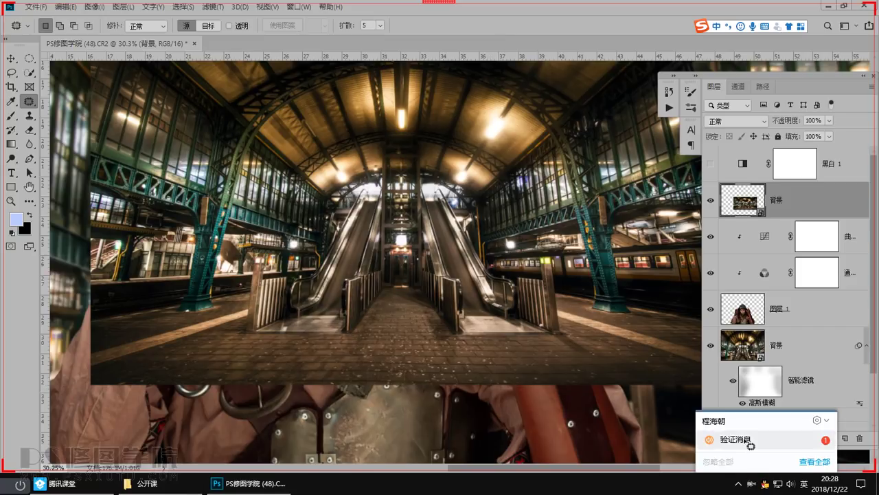
{"action": "left_click", "coordinate": [749, 440]}
{"action": "left_click", "coordinate": [597, 78]}
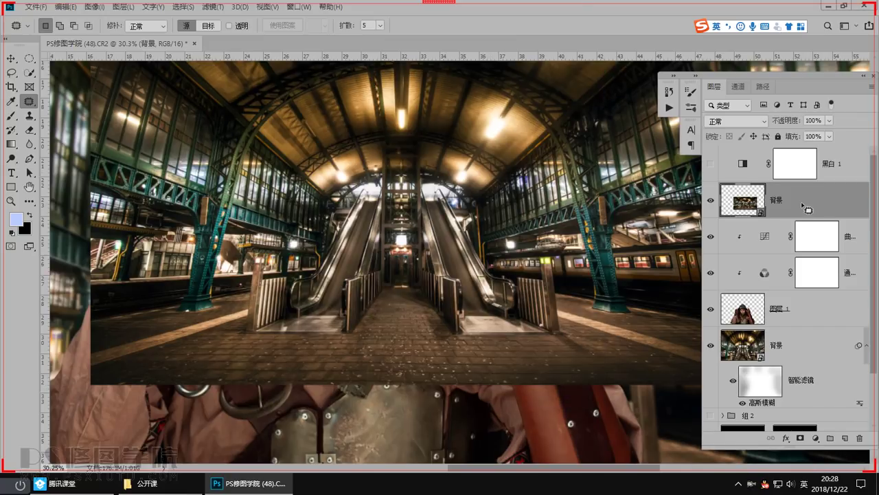
Apply Motion Blur to the station smart object with an angle of -33° and a distance of 264 pixels
{"action": "left_click", "coordinate": [211, 7]}
{"action": "mouse_move", "coordinate": [302, 135]}
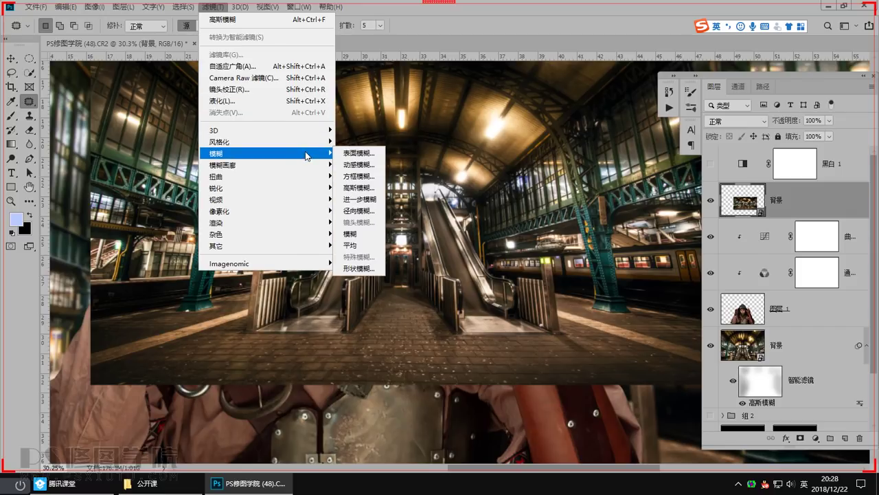
{"action": "left_click", "coordinate": [359, 165]}
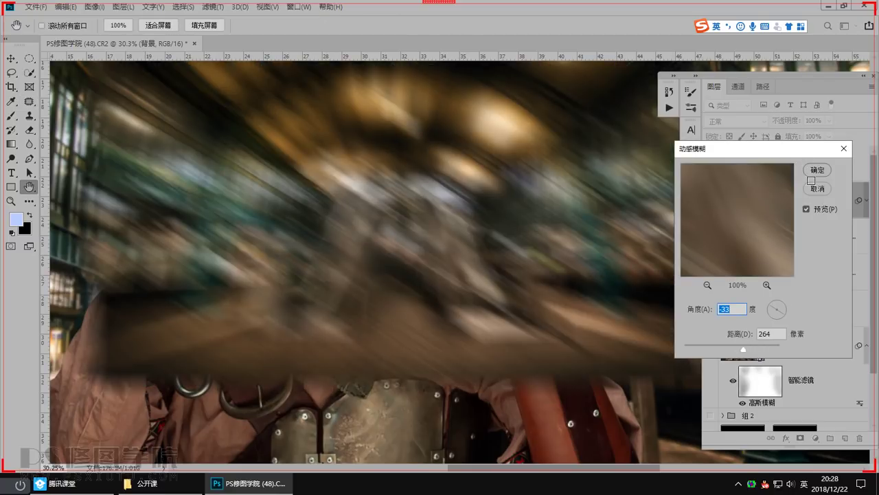
{"action": "left_click", "coordinate": [817, 171]}
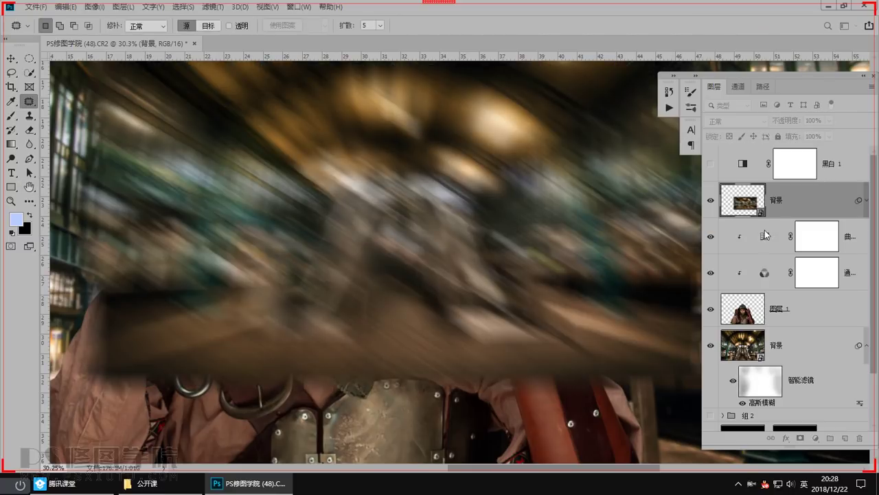
Paint black on the smart filter mask with a large soft 17% opacity brush to clear the blur around the escalators
{"action": "right_click", "coordinate": [13, 116]}
{"action": "left_click", "coordinate": [44, 117]}
{"action": "left_click_drag", "start_coordinate": [516, 299], "coordinate": [494, 376]}
{"action": "mouse_move", "coordinate": [471, 288]}
{"action": "left_mouse_down"}
{"action": "mouse_move", "coordinate": [401, 304]}
{"action": "mouse_move", "coordinate": [410, 332]}
{"action": "mouse_move", "coordinate": [436, 301]}
{"action": "left_mouse_up"}
{"action": "left_click_drag", "start_coordinate": [427, 304], "coordinate": [383, 312]}
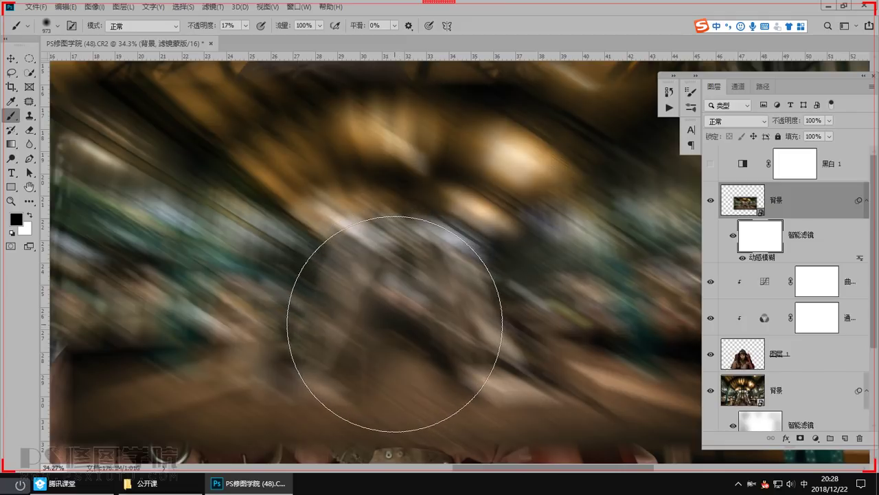
{"action": "mouse_move", "coordinate": [417, 219]}
{"action": "left_mouse_down"}
{"action": "mouse_move", "coordinate": [334, 281]}
{"action": "mouse_move", "coordinate": [438, 247]}
{"action": "left_mouse_up"}
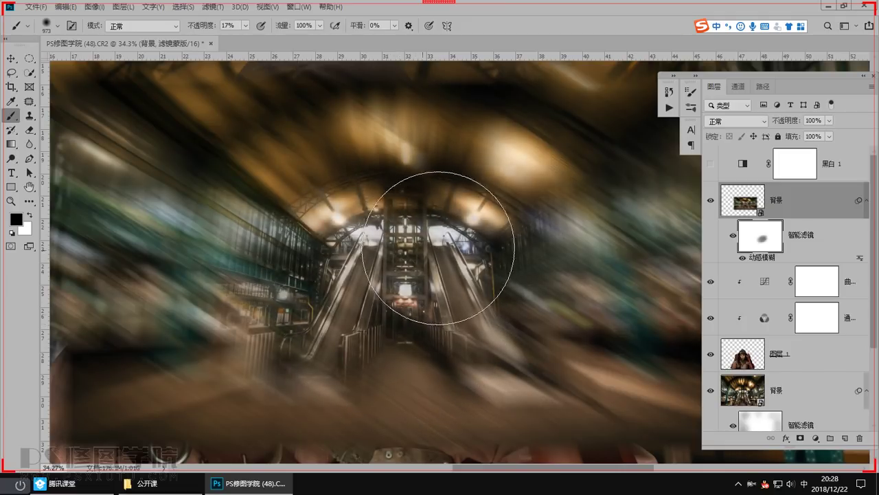
Capture the selectively motion-blurred station and send the image to the Tencent Classroom discussion
{"action": "scroll", "coordinate": [438, 248], "scroll_direction": "down", "scroll_amount": 2}
{"action": "key", "text": "ctrl+alt+a"}
{"action": "left_click_drag", "start_coordinate": [172, 147], "coordinate": [624, 376]}
{"action": "double_click", "coordinate": [433, 332]}
{"action": "left_click", "coordinate": [72, 483]}
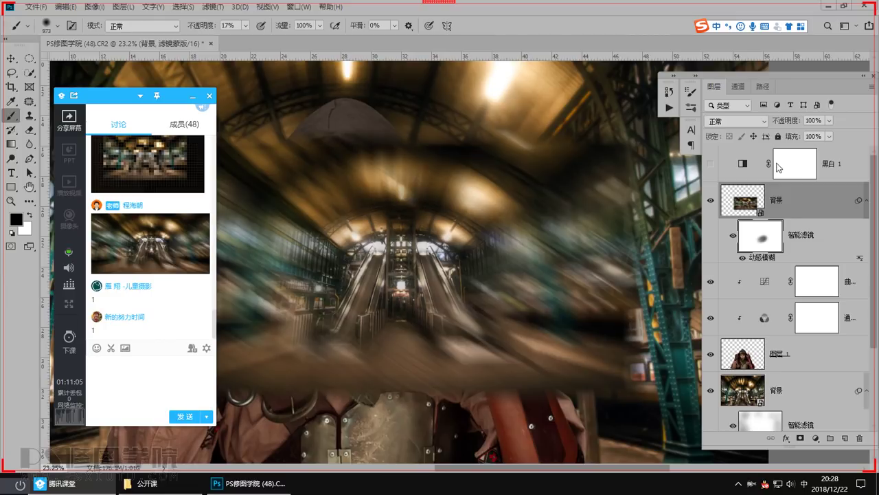
Step back through the history to remove the filter mask painting and the Motion Blur from the station smart object
{"action": "left_click", "coordinate": [787, 212]}
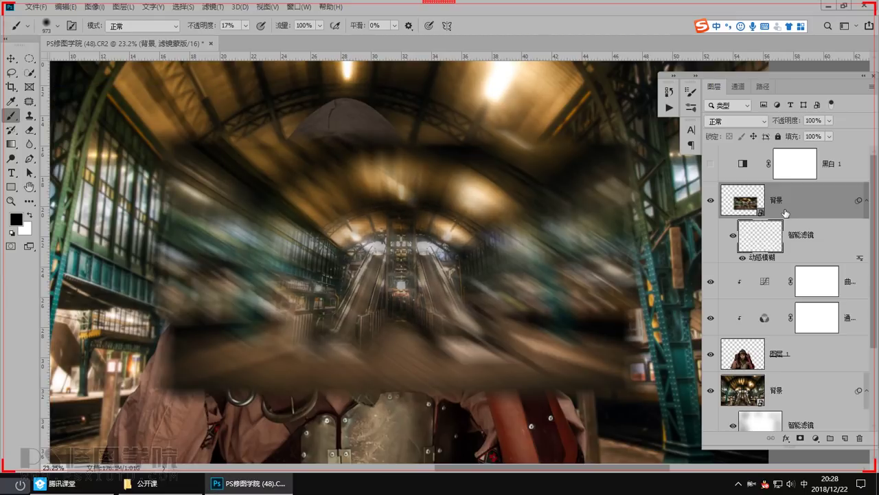
{"action": "key", "text": "ctrl+z"}
{"action": "key", "text": "ctrl+z"}
{"action": "key", "text": "ctrl+z"}
{"action": "key", "text": "ctrl+z"}
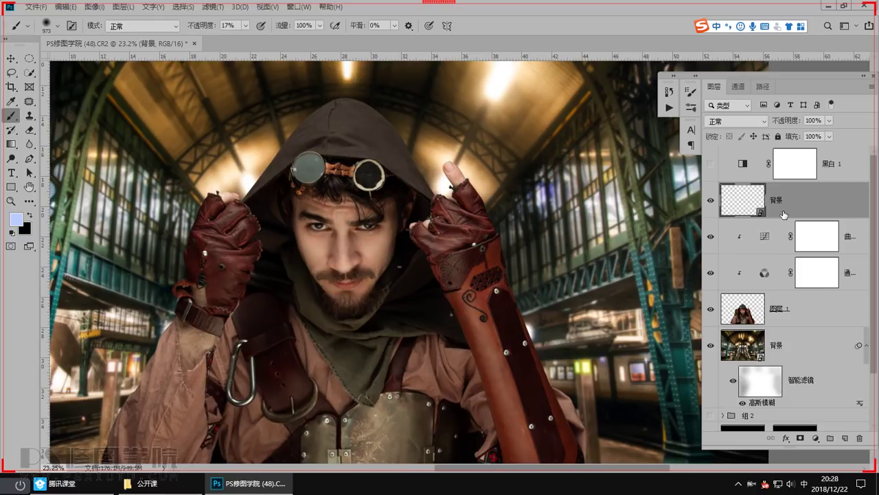
{"action": "key", "text": "ctrl+shift+z"}
{"action": "key", "text": "ctrl+shift+z"}
{"action": "key", "text": "ctrl+alt+z"}
{"action": "key", "text": "ctrl+alt+z"}
{"action": "key", "text": "ctrl+alt+z"}
{"action": "key", "text": "ctrl+alt+z"}
{"action": "key", "text": "ctrl+alt+z"}
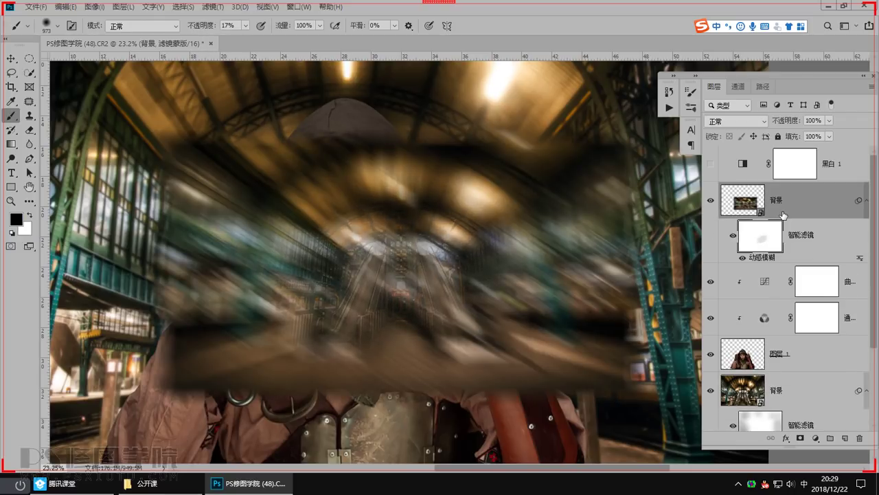
{"action": "key", "text": "ctrl+alt+z"}
Rasterize the upper station layer and shrink it to a tiny size with Free Transform
{"action": "right_click", "coordinate": [782, 209]}
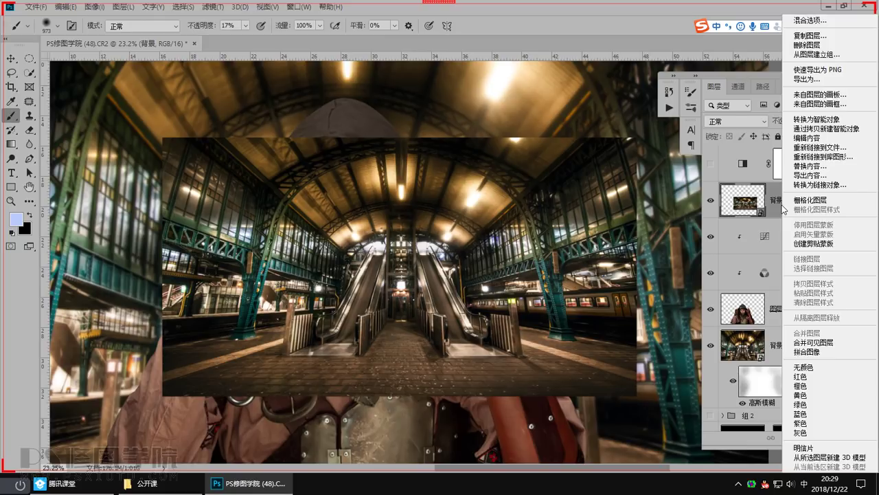
{"action": "left_click", "coordinate": [788, 200]}
{"action": "mouse_move", "coordinate": [525, 289]}
{"action": "left_mouse_down", "text": "ctrl"}
{"action": "mouse_move", "coordinate": [486, 278]}
{"action": "mouse_move", "coordinate": [523, 320]}
{"action": "mouse_move", "coordinate": [378, 278]}
{"action": "left_mouse_up", "text": "ctrl"}
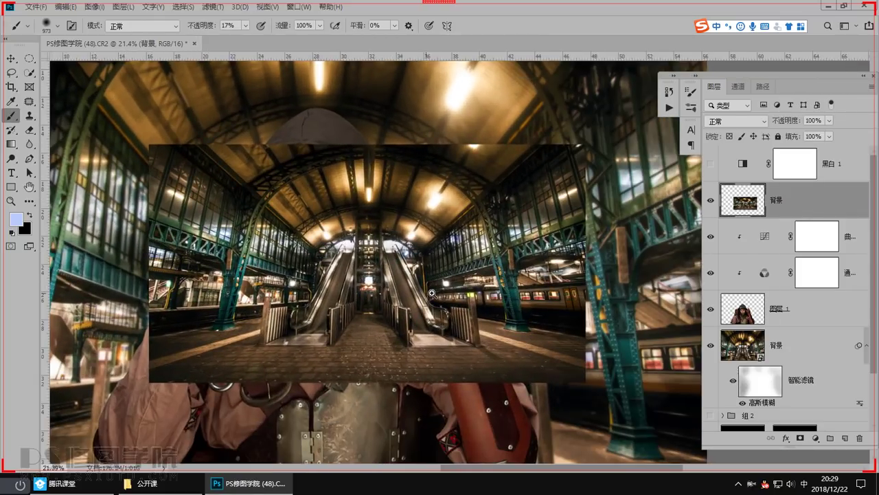
{"action": "key", "text": "ctrl+t"}
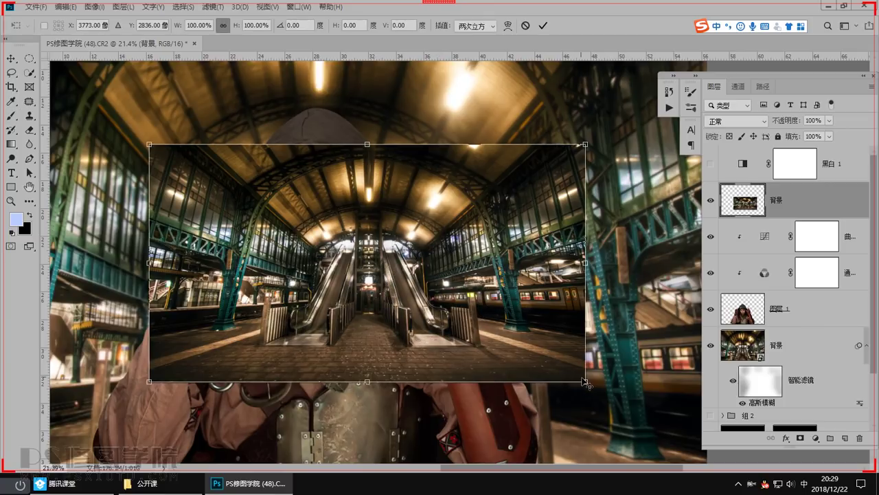
{"action": "left_click_drag", "start_coordinate": [590, 389], "coordinate": [546, 371]}
{"action": "key", "text": "Return"}
Enlarge the shrunken rasterized station layer back to about its previous size
{"action": "key", "text": "ctrl+t"}
{"action": "key", "text": "Return"}
{"action": "key", "text": "ctrl+space"}
{"action": "left_click_drag", "start_coordinate": [341, 257], "coordinate": [364, 283]}
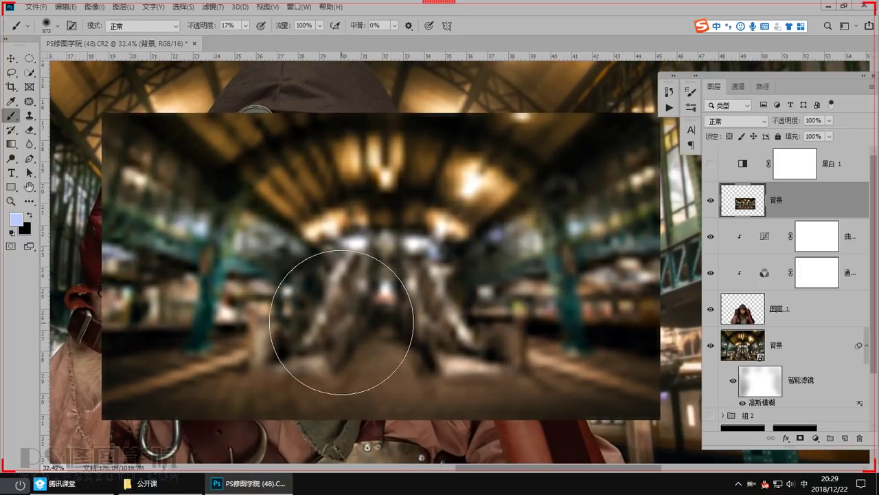
Capture the blurry re-enlarged raster station layer and send the image to the Tencent Classroom discussion
{"action": "key", "text": "ctrl+alt+a"}
{"action": "left_click_drag", "start_coordinate": [103, 116], "coordinate": [650, 416]}
{"action": "double_click", "coordinate": [433, 356]}
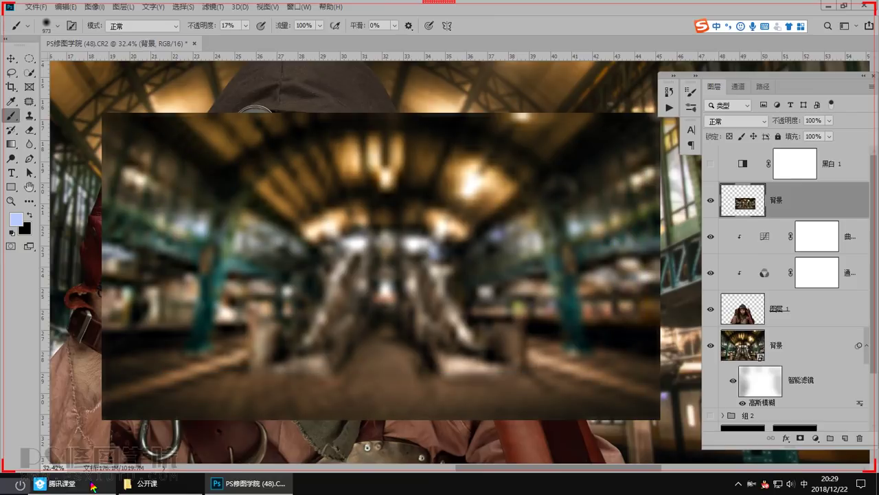
{"action": "left_click", "coordinate": [73, 484]}
{"action": "key", "text": "ctrl+v"}
{"action": "key", "text": "Return"}
{"action": "left_click", "coordinate": [315, 401]}
Undo the last enlargement, capture the tiny rasterized station up close, and send it to the Tencent Classroom discussion
{"action": "key", "text": "ctrl+z"}
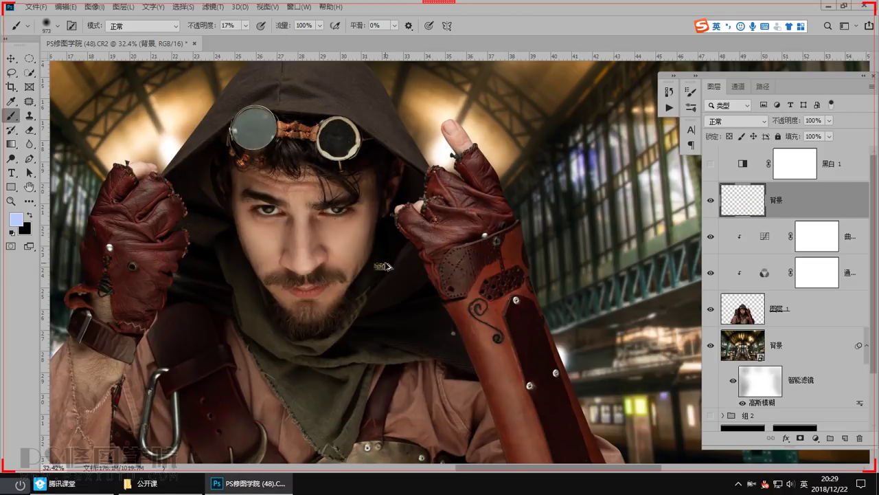
{"action": "left_click_drag", "start_coordinate": [385, 263], "coordinate": [520, 367]}
{"action": "left_click_drag", "start_coordinate": [338, 397], "coordinate": [504, 290]}
{"action": "scroll", "coordinate": [504, 292], "scroll_direction": "down", "scroll_amount": 3}
{"action": "key", "text": "ctrl+alt+a"}
{"action": "left_click_drag", "start_coordinate": [357, 208], "coordinate": [606, 338]}
{"action": "double_click", "coordinate": [424, 288]}
{"action": "left_click", "coordinate": [62, 482]}
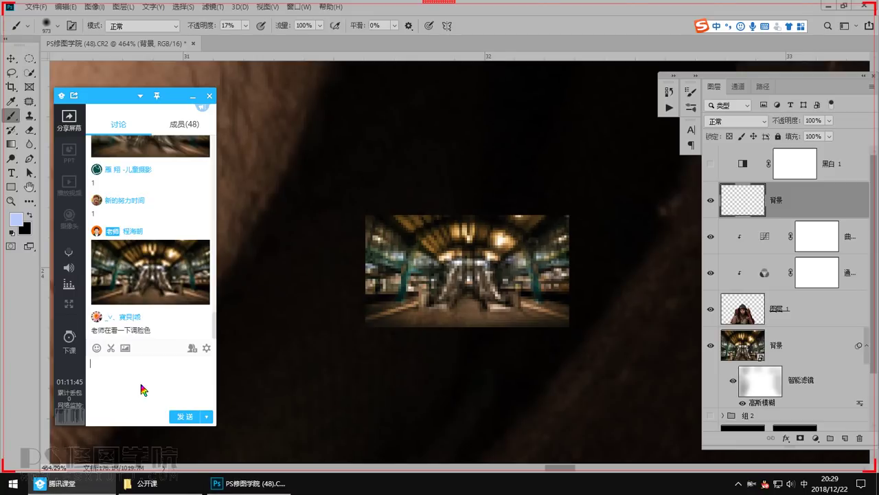
{"action": "left_click", "coordinate": [145, 388]}
{"action": "key", "text": "ctrl+v"}
{"action": "key", "text": "Return"}
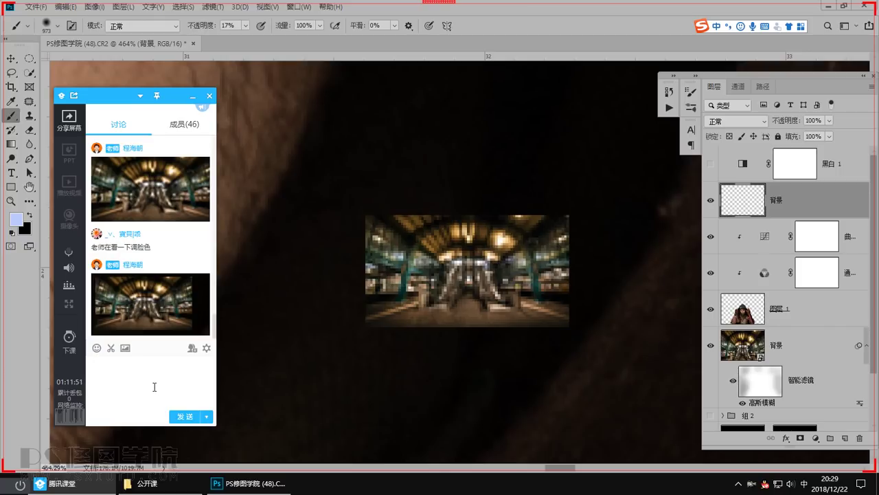
Preview the sent capture in the discussion and undo the shrinking and rasterizing of the station layer
{"action": "left_click", "coordinate": [150, 313]}
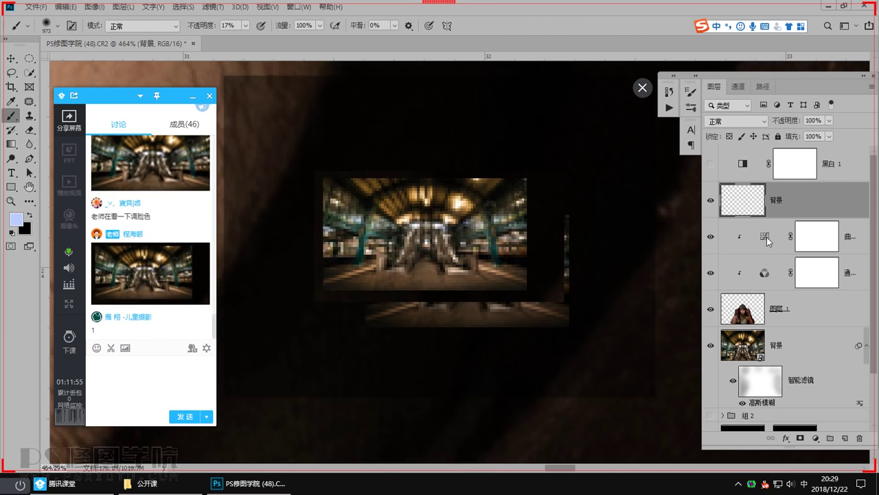
{"action": "left_click", "coordinate": [741, 210]}
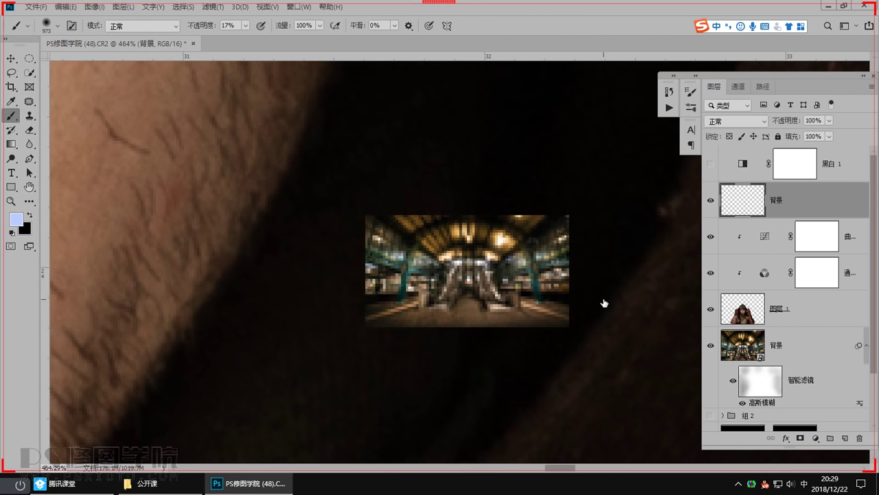
{"action": "key", "text": "ctrl+z"}
{"action": "key", "text": "ctrl+space"}
{"action": "left_click_drag", "start_coordinate": [349, 226], "coordinate": [244, 312]}
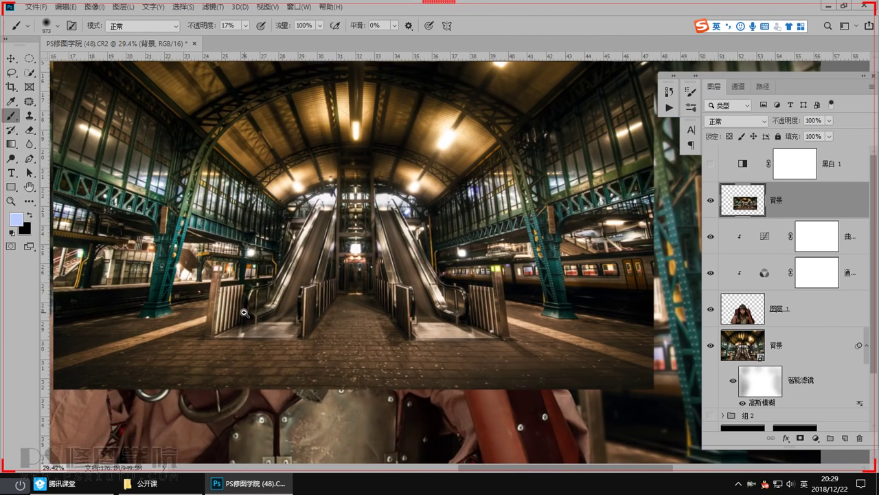
{"action": "scroll", "coordinate": [244, 312], "scroll_direction": "down", "scroll_amount": 2}
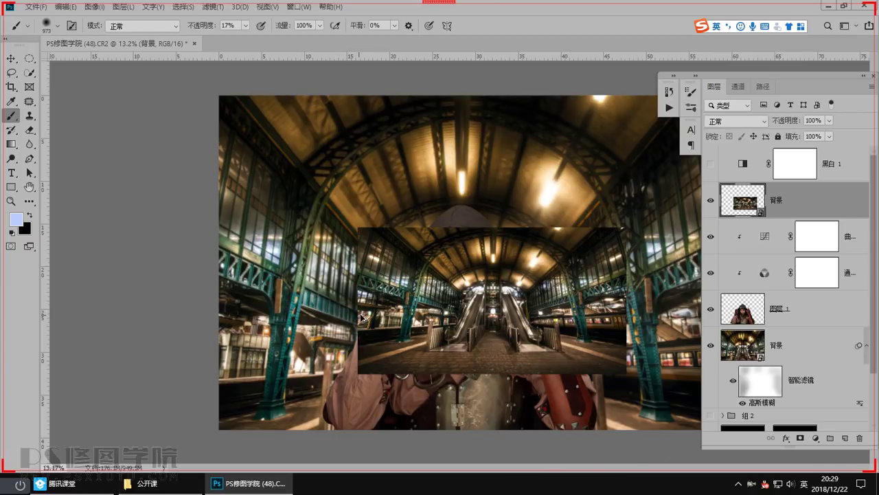
{"action": "scroll", "coordinate": [549, 306], "scroll_direction": "up", "scroll_amount": 3}
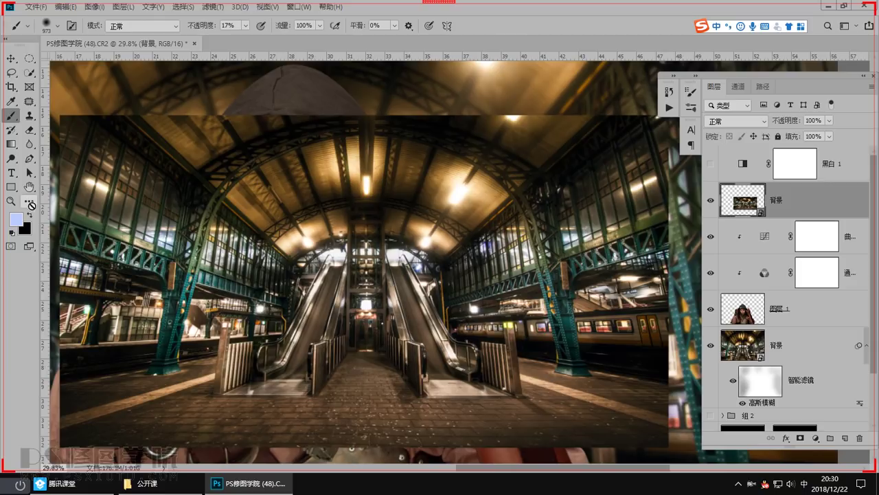
Draw a closed five-point curved path over the station image's magnified pixels with the Pen tool
{"action": "left_click", "coordinate": [29, 158]}
{"action": "key", "text": "ctrl+space"}
{"action": "mouse_move", "coordinate": [483, 230]}
{"action": "left_mouse_down"}
{"action": "mouse_move", "coordinate": [672, 405]}
{"action": "mouse_move", "coordinate": [541, 376]}
{"action": "mouse_move", "coordinate": [413, 239]}
{"action": "left_mouse_up"}
{"action": "left_click_drag", "start_coordinate": [434, 127], "coordinate": [408, 139]}
{"action": "left_click_drag", "start_coordinate": [293, 337], "coordinate": [268, 340]}
{"action": "left_click_drag", "start_coordinate": [504, 408], "coordinate": [608, 404]}
{"action": "left_click_drag", "start_coordinate": [645, 337], "coordinate": [629, 306]}
{"action": "left_click_drag", "start_coordinate": [505, 127], "coordinate": [488, 127]}
{"action": "left_click", "coordinate": [433, 126]}
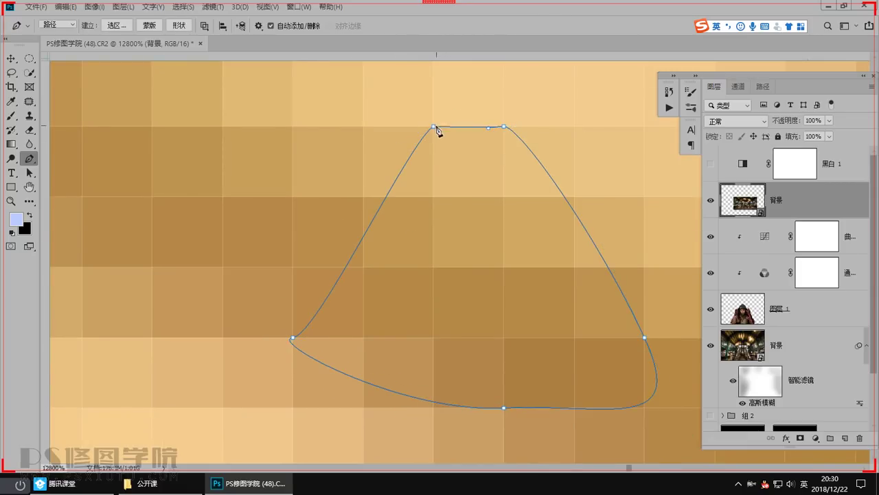
Capture the closed vector path over the magnified pixels and send the image to the Tencent Classroom discussion
{"action": "key", "text": "ctrl+alt+a"}
{"action": "left_click_drag", "start_coordinate": [259, 97], "coordinate": [700, 444]}
{"action": "double_click", "coordinate": [334, 408]}
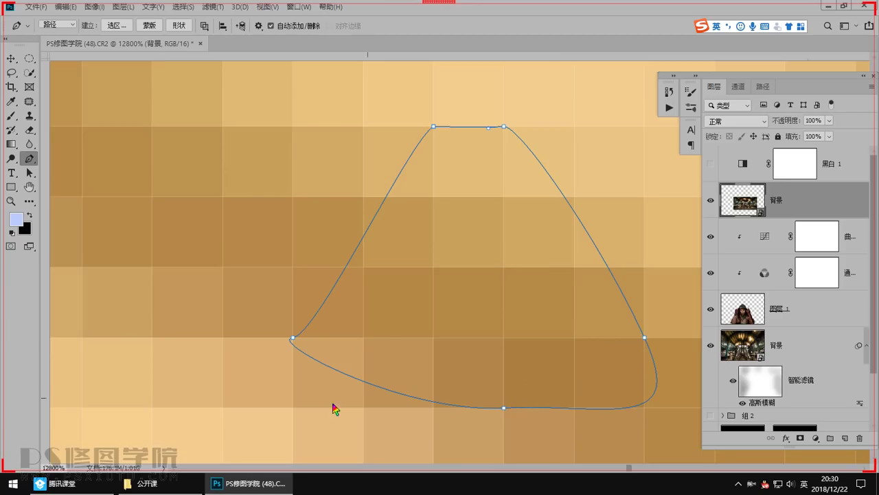
{"action": "left_click", "coordinate": [86, 485]}
{"action": "key", "text": "ctrl+v"}
{"action": "key", "text": "Return"}
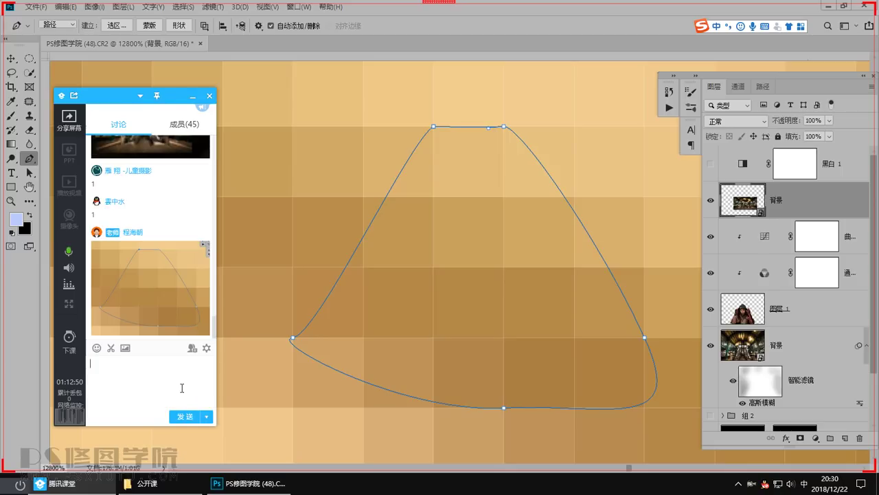
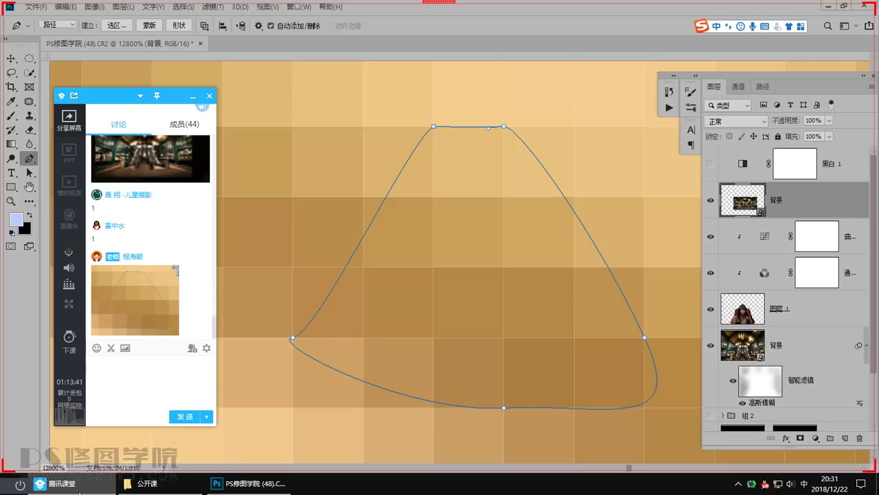
Convert the pen path to a selection and send a screenshot of the enlarged pixels to the Tencent Classroom discussion
{"action": "left_click", "coordinate": [744, 204]}
{"action": "key", "text": "ctrl+Return"}
{"action": "key", "text": "ctrl+alt+a"}
{"action": "left_click_drag", "start_coordinate": [252, 105], "coordinate": [661, 432]}
{"action": "double_click", "coordinate": [421, 327]}
{"action": "left_click", "coordinate": [80, 483]}
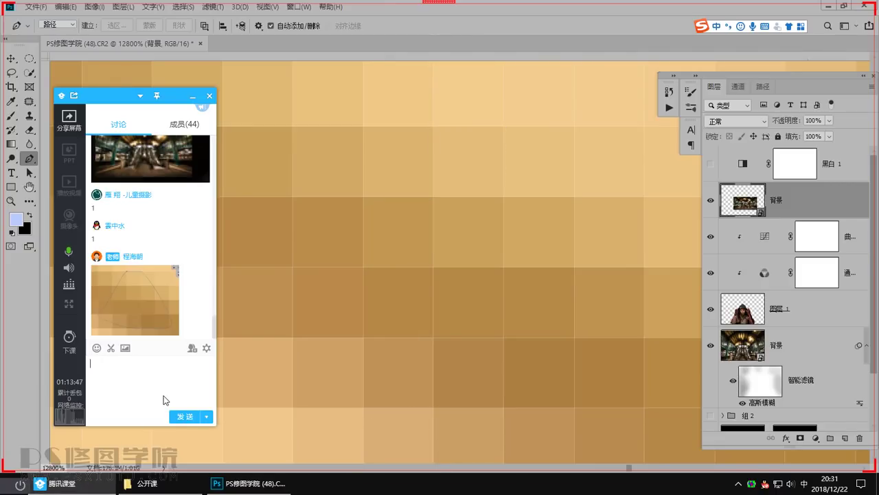
{"action": "key", "text": "ctrl+v"}
{"action": "key", "text": "Return"}
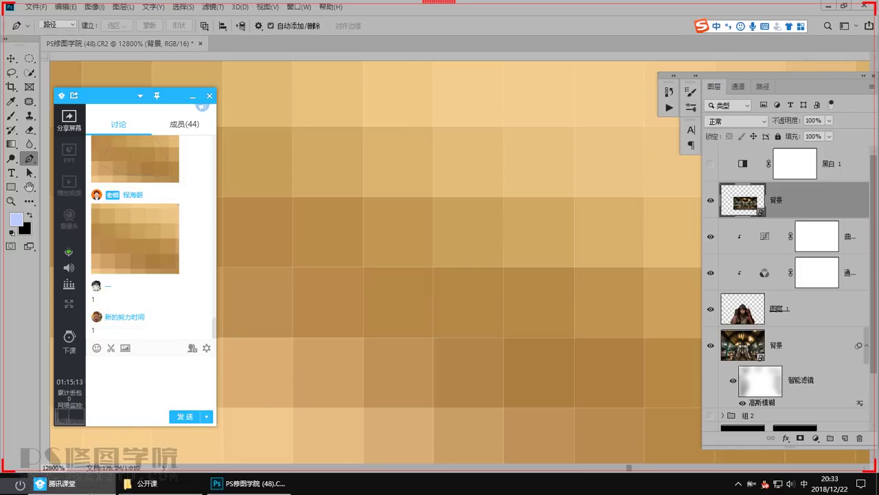
{"action": "left_click", "coordinate": [60, 484]}
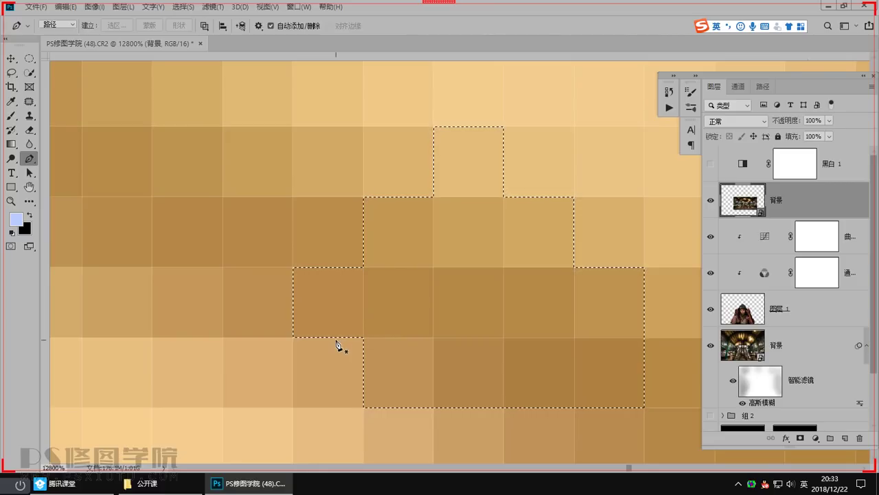
Inspect the selection's edge pixels in Quick Mask mode and return to standard mode
{"action": "left_click", "coordinate": [30, 202]}
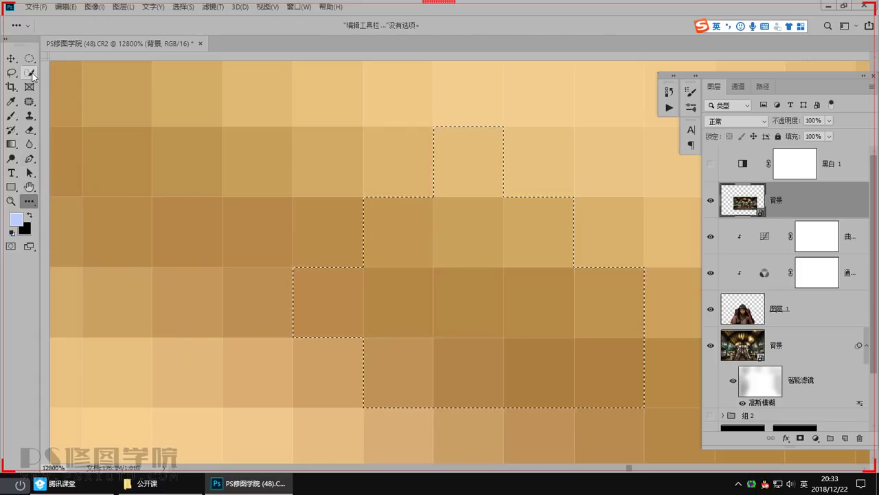
{"action": "left_click", "coordinate": [11, 246]}
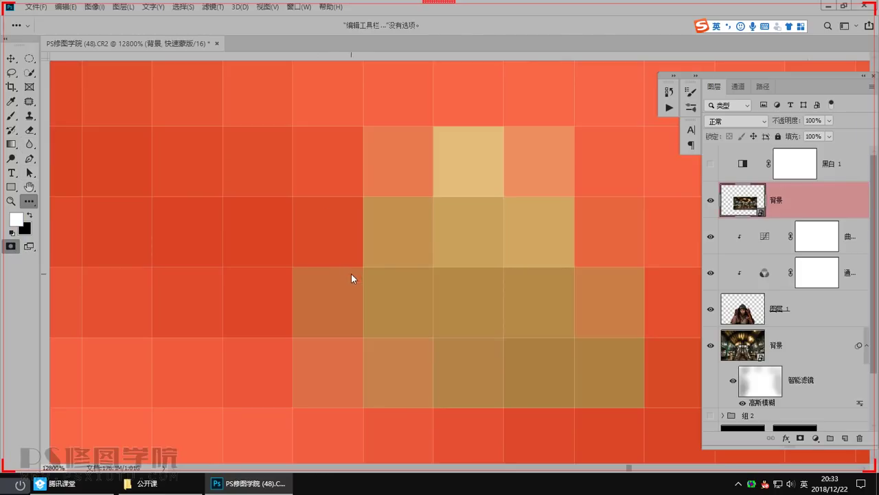
{"action": "key", "text": "q"}
Try to paint with the Clone Stamp tool on the small 背景 smart object at the escalators without defining a source
{"action": "scroll", "coordinate": [397, 304], "scroll_direction": "down", "scroll_amount": 5}
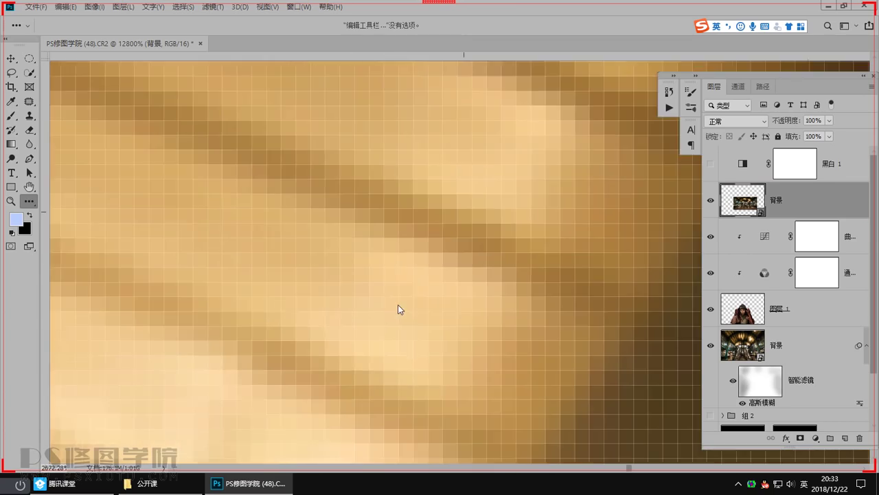
{"action": "scroll", "coordinate": [398, 310], "scroll_direction": "down", "scroll_amount": 10}
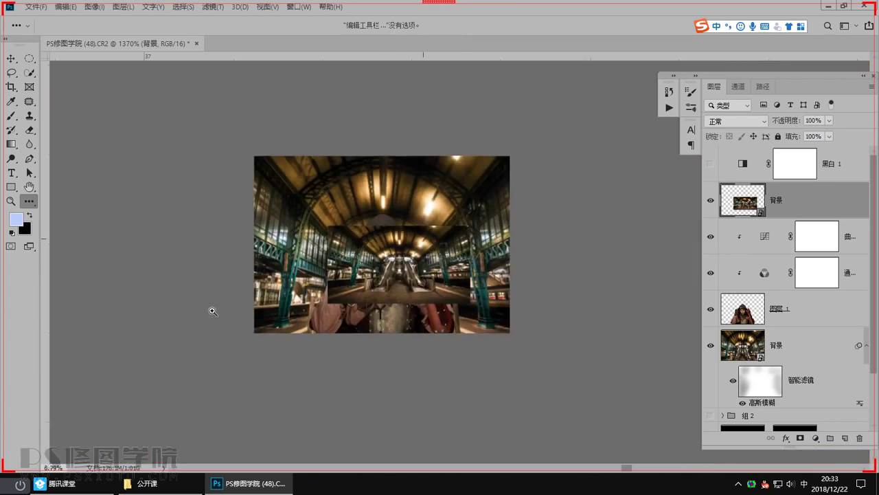
{"action": "scroll", "coordinate": [212, 310], "scroll_direction": "up", "scroll_amount": 4}
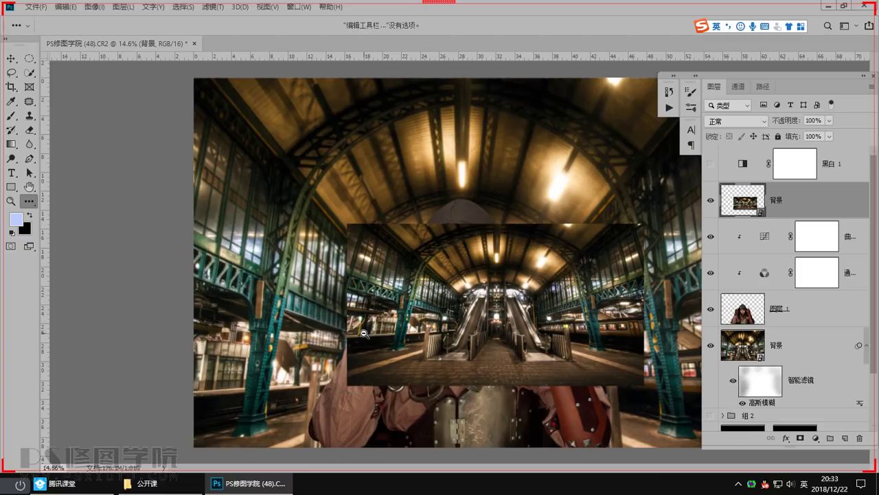
{"action": "scroll", "coordinate": [357, 322], "scroll_direction": "up", "scroll_amount": 4}
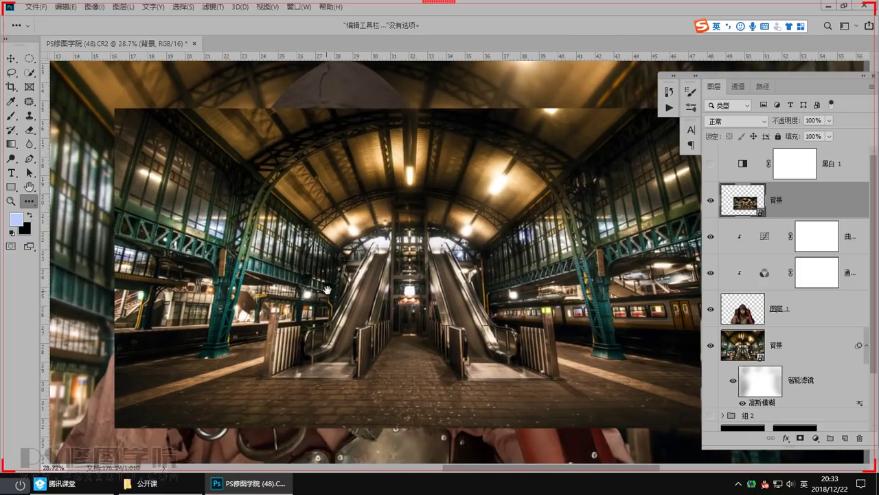
{"action": "scroll", "coordinate": [328, 291], "scroll_direction": "up", "scroll_amount": 2}
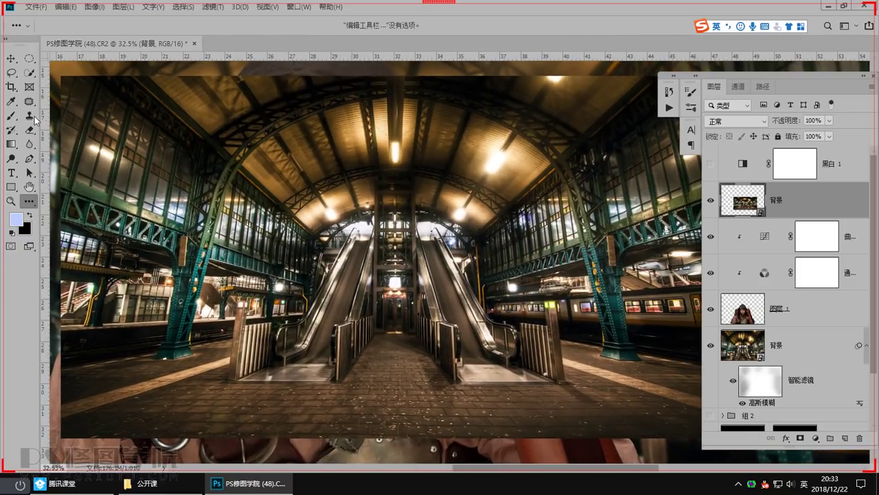
{"action": "left_click", "coordinate": [30, 117]}
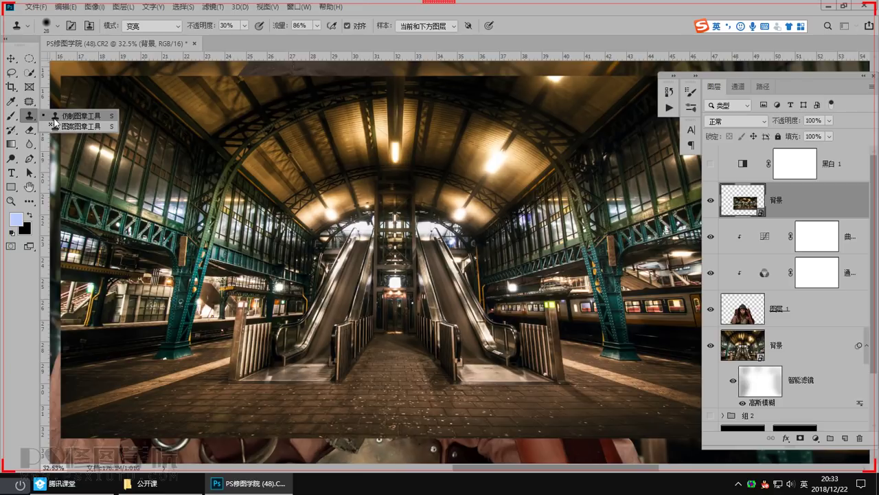
{"action": "left_click", "coordinate": [69, 116]}
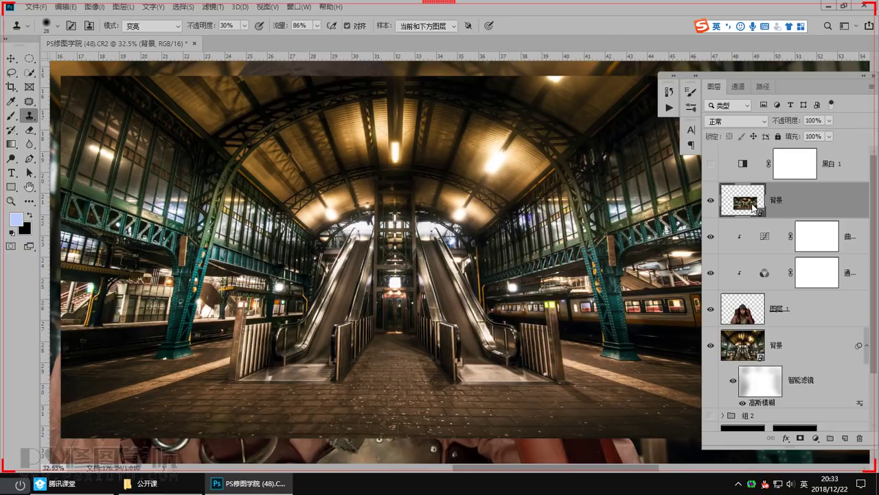
{"action": "left_click_drag", "start_coordinate": [422, 251], "coordinate": [479, 355]}
{"action": "left_click", "coordinate": [432, 271]}
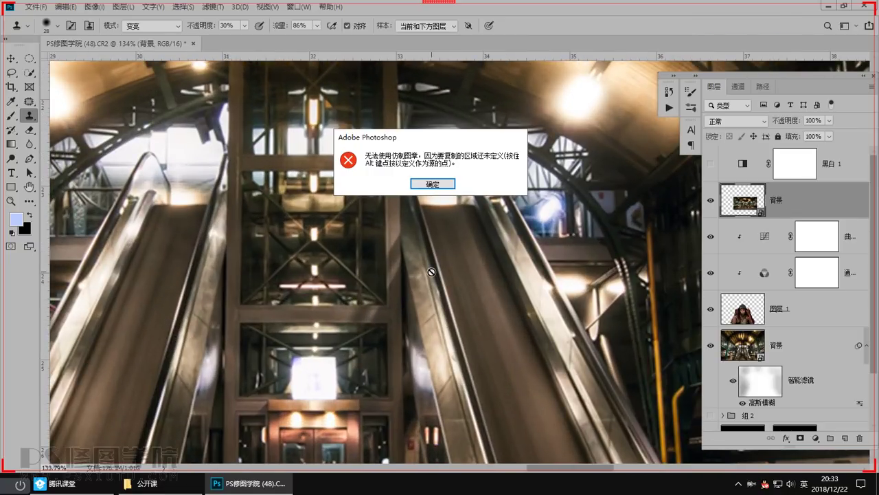
Capture the Clone Stamp error dialog and send the screenshot to the class discussion
{"action": "key", "text": "ctrl+alt+a"}
{"action": "left_click_drag", "start_coordinate": [523, 209], "coordinate": [554, 205]}
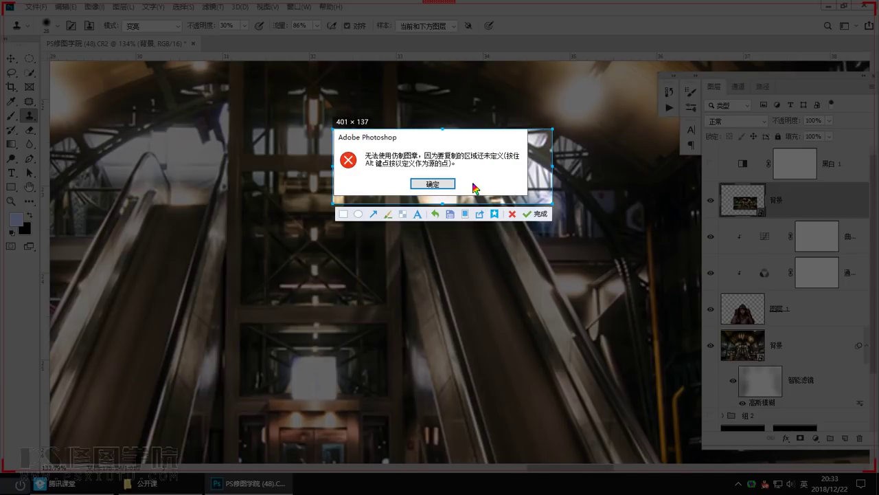
{"action": "double_click", "coordinate": [475, 186]}
{"action": "left_click", "coordinate": [60, 483]}
{"action": "key", "text": "ctrl+v"}
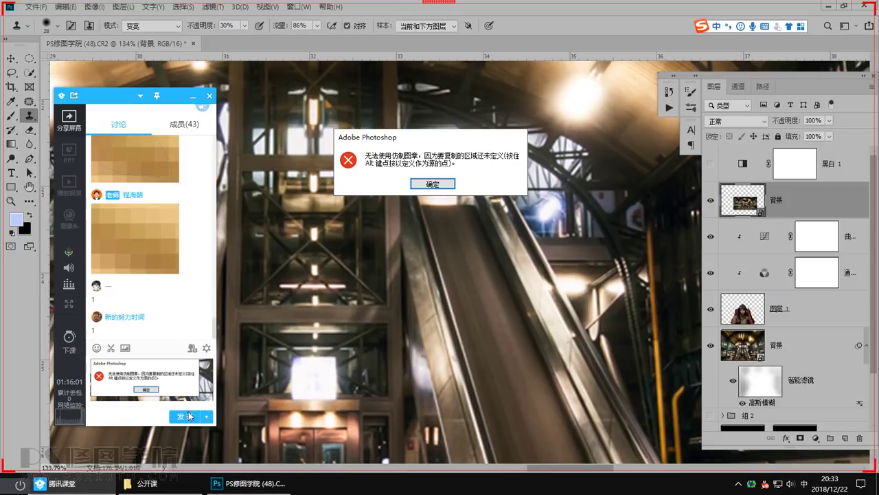
{"action": "left_click", "coordinate": [185, 416]}
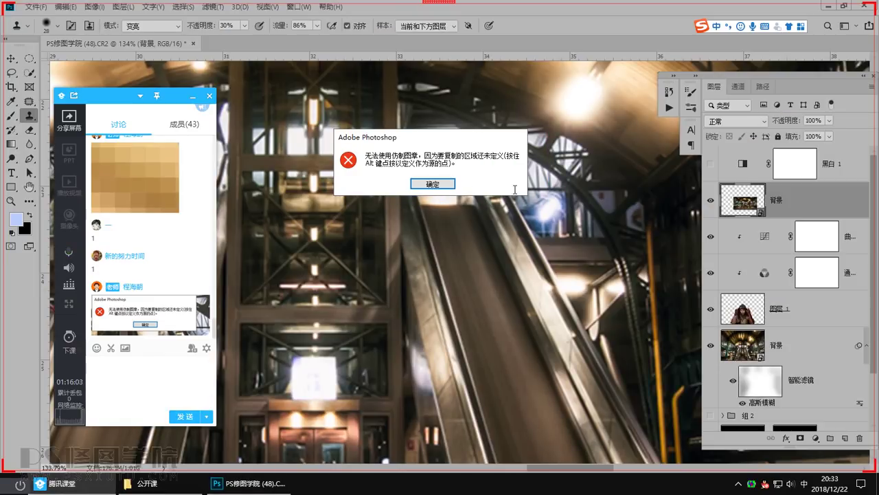
Dismiss the error, try cloning on the smart object again, and send a screenshot of the rasterize prompt to the discussion
{"action": "left_click", "coordinate": [432, 184]}
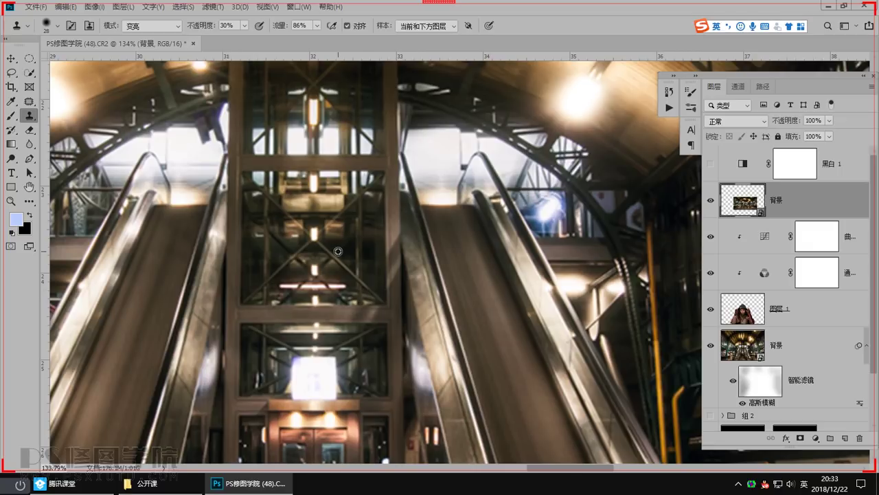
{"action": "left_click", "coordinate": [368, 239]}
{"action": "key", "text": "ctrl+alt+a"}
{"action": "left_click_drag", "start_coordinate": [609, 179], "coordinate": [609, 179]}
{"action": "double_click", "coordinate": [536, 163]}
{"action": "left_click", "coordinate": [87, 485]}
{"action": "key", "text": "ctrl+v"}
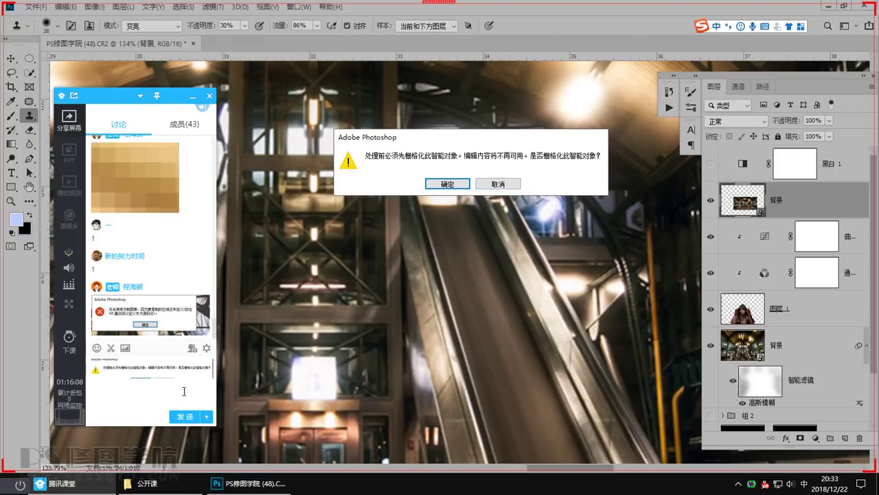
{"action": "key", "text": "Return"}
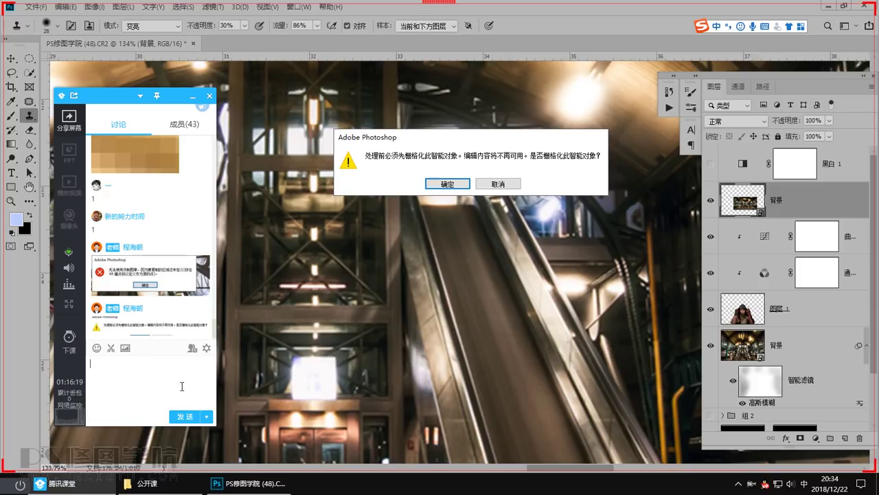
Dismiss the rasterize prompt, switch to the Pen tool and delete the small 背景 smart object layer above the portrait
{"action": "left_click", "coordinate": [61, 483]}
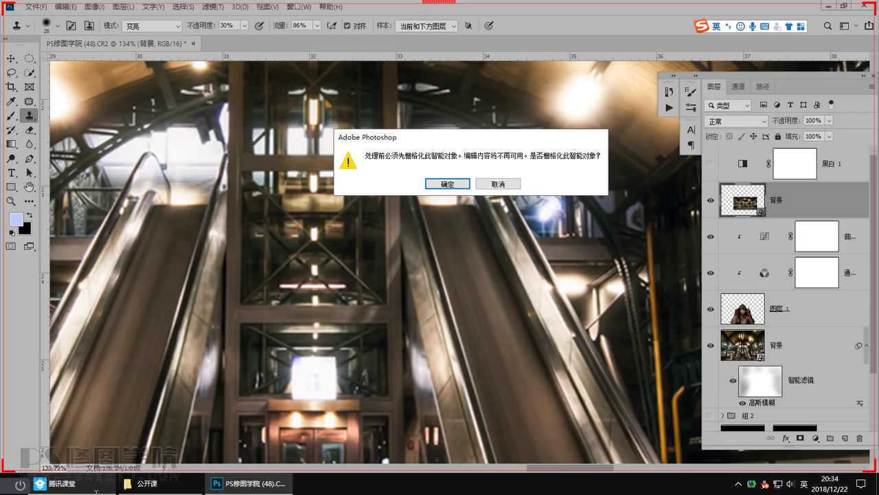
{"action": "left_click", "coordinate": [465, 187]}
{"action": "left_click", "coordinate": [29, 158]}
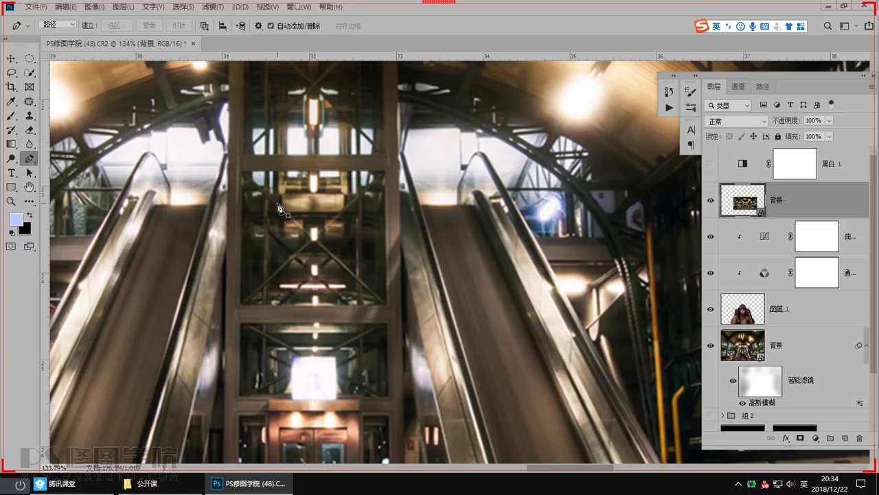
{"action": "left_click_drag", "start_coordinate": [428, 204], "coordinate": [341, 343]}
{"action": "left_click_drag", "start_coordinate": [371, 280], "coordinate": [381, 363]}
{"action": "left_click_drag", "start_coordinate": [376, 322], "coordinate": [282, 259]}
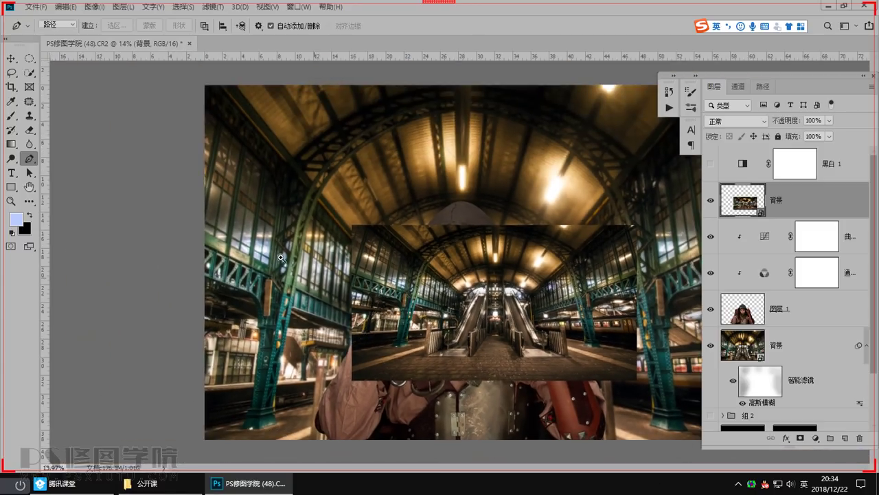
{"action": "left_click_drag", "start_coordinate": [428, 280], "coordinate": [344, 264]}
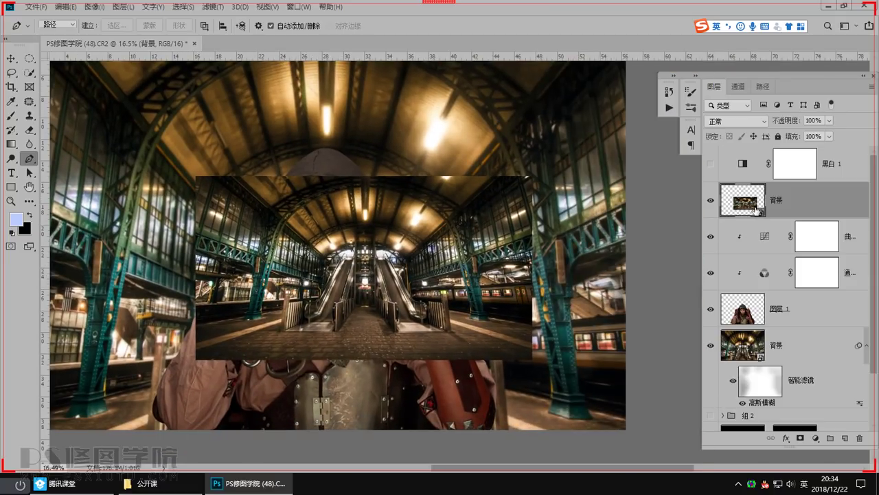
{"action": "key", "text": "Delete"}
Hide the Curves adjustment layer (曲线 2) and open the settings of the Channel Mixer layer below it
{"action": "left_click", "coordinate": [69, 483]}
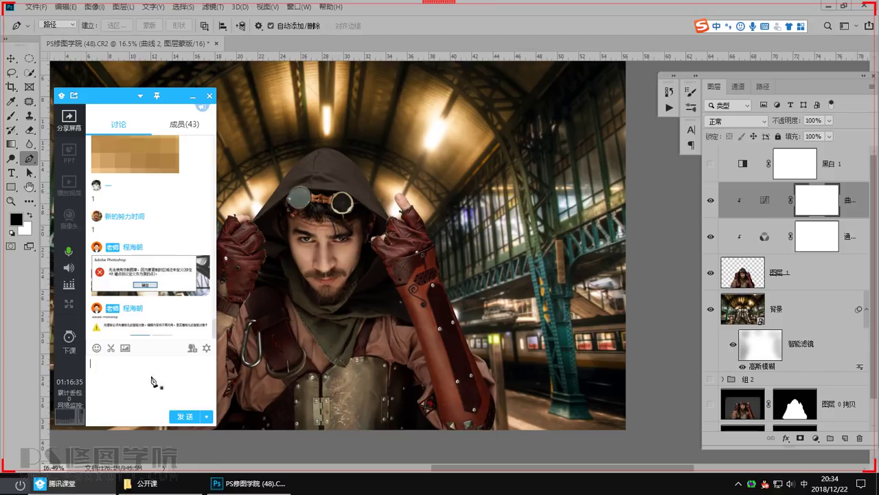
{"action": "left_click", "coordinate": [75, 483]}
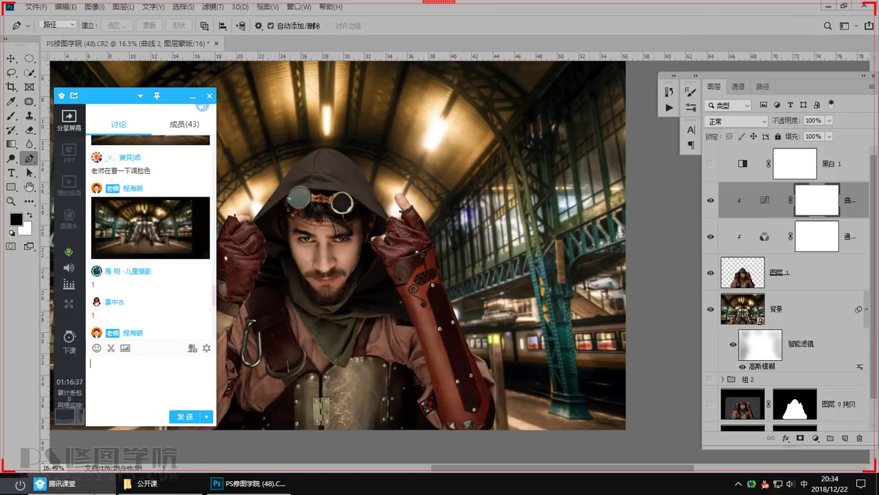
{"action": "left_click", "coordinate": [711, 200]}
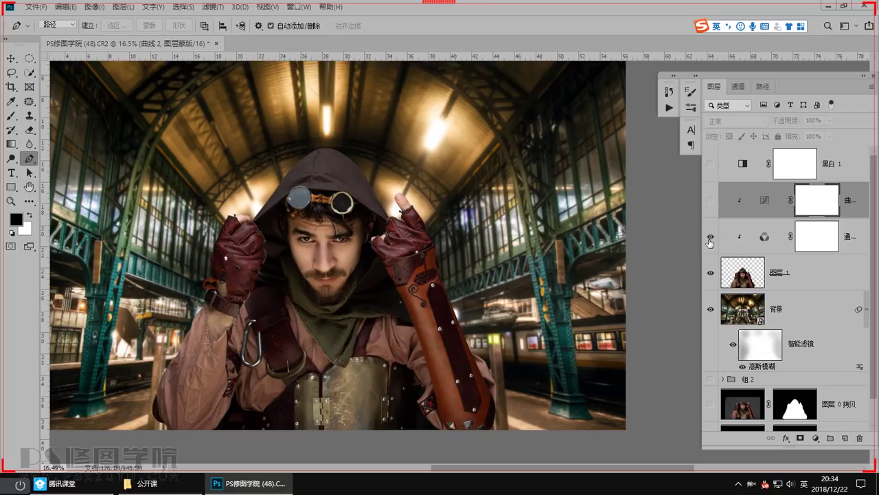
{"action": "double_click", "coordinate": [765, 238]}
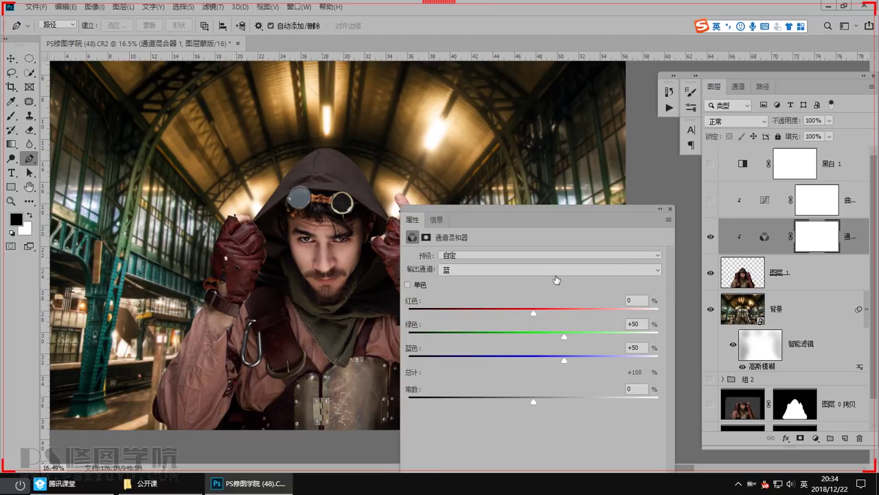
Try a constant of +147% in the Channel Mixer's blue output channel and undo it
{"action": "left_click_drag", "start_coordinate": [533, 400], "coordinate": [625, 418]}
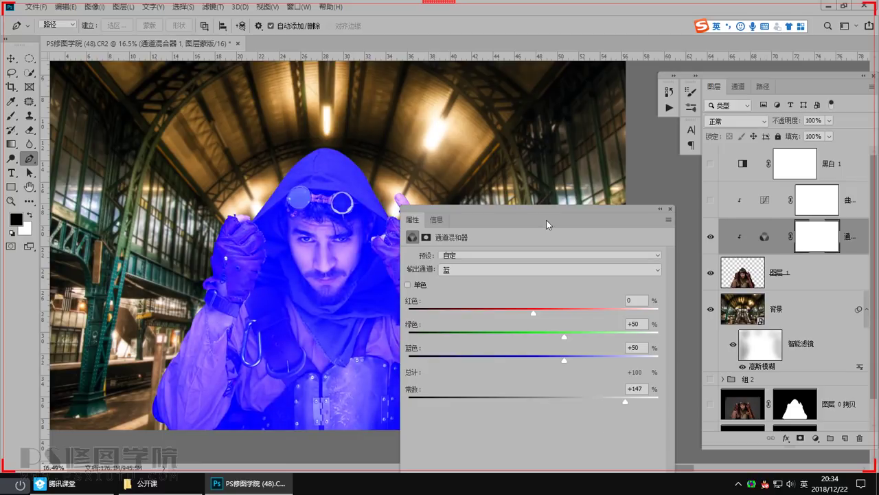
{"action": "left_click_drag", "start_coordinate": [551, 209], "coordinate": [574, 128]}
{"action": "scroll", "coordinate": [386, 309], "scroll_direction": "up", "scroll_amount": 1}
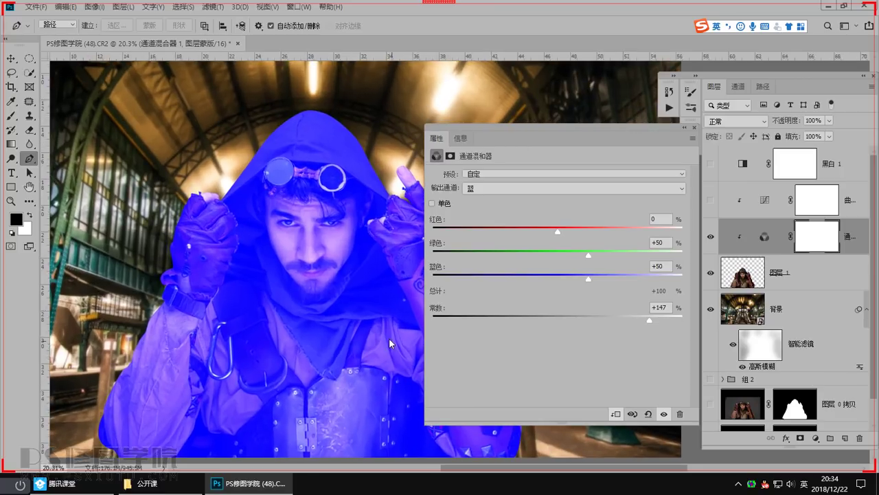
{"action": "scroll", "coordinate": [390, 340], "scroll_direction": "right", "scroll_amount": 1}
{"action": "key", "text": "ctrl+z"}
Examine the Channel Mixer's blue output values and the effect on the man's facial skin tone
{"action": "left_click", "coordinate": [528, 189]}
{"action": "left_click", "coordinate": [527, 191]}
{"action": "left_click", "coordinate": [588, 279]}
{"action": "key", "text": "shift+Tab"}
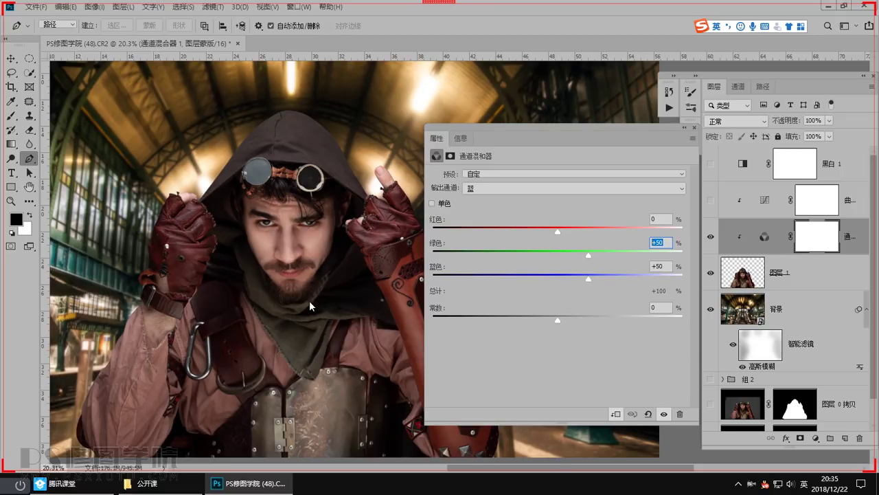
{"action": "scroll", "coordinate": [325, 276], "scroll_direction": "up", "scroll_amount": 6}
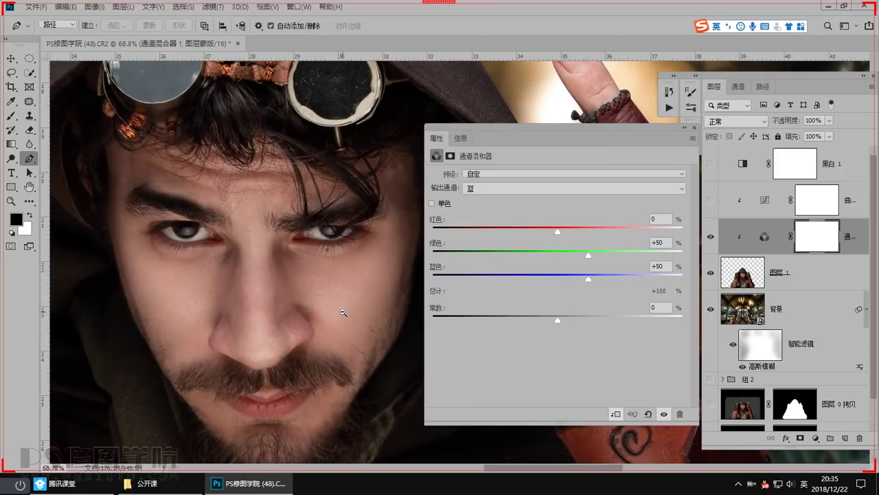
Show the 曲线 2 Curves layer and lower its blue channel curve midtones to input 140, output 113
{"action": "left_click", "coordinate": [694, 128]}
{"action": "left_click", "coordinate": [711, 201]}
{"action": "double_click", "coordinate": [763, 200]}
{"action": "left_click", "coordinate": [514, 190]}
{"action": "left_click", "coordinate": [518, 229]}
{"action": "left_click", "coordinate": [572, 278]}
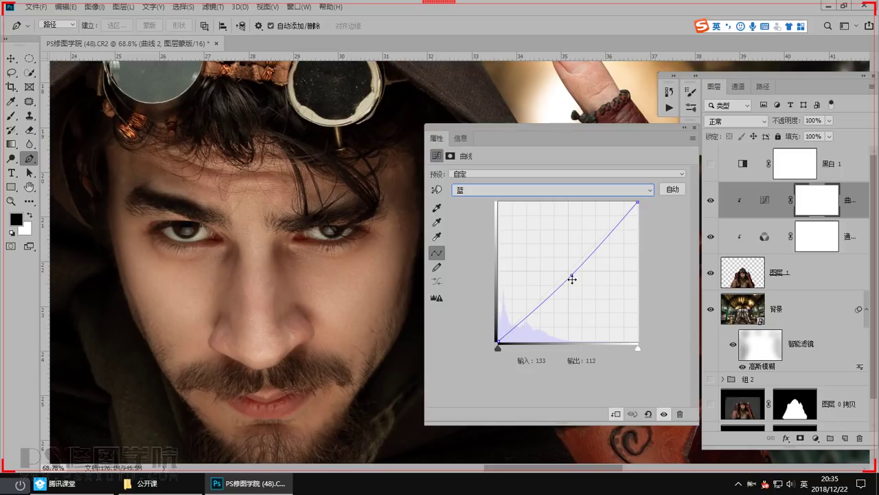
{"action": "left_click_drag", "start_coordinate": [573, 278], "coordinate": [575, 280]}
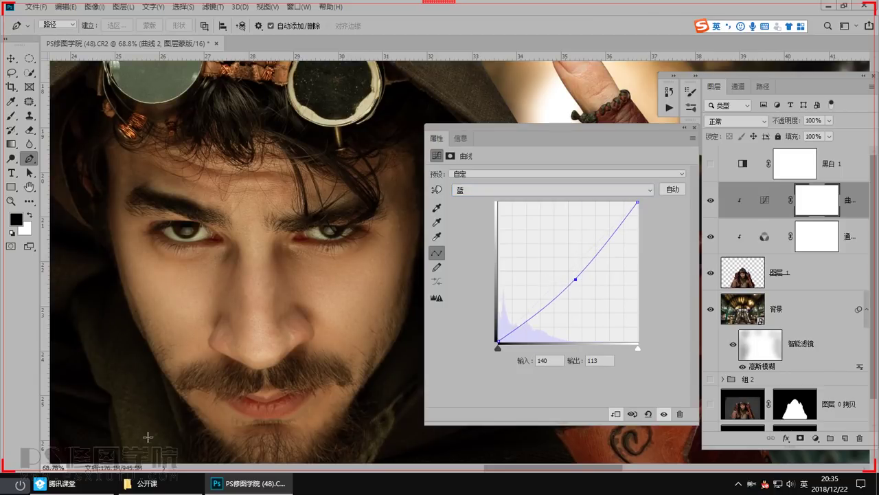
{"action": "left_click", "coordinate": [62, 482]}
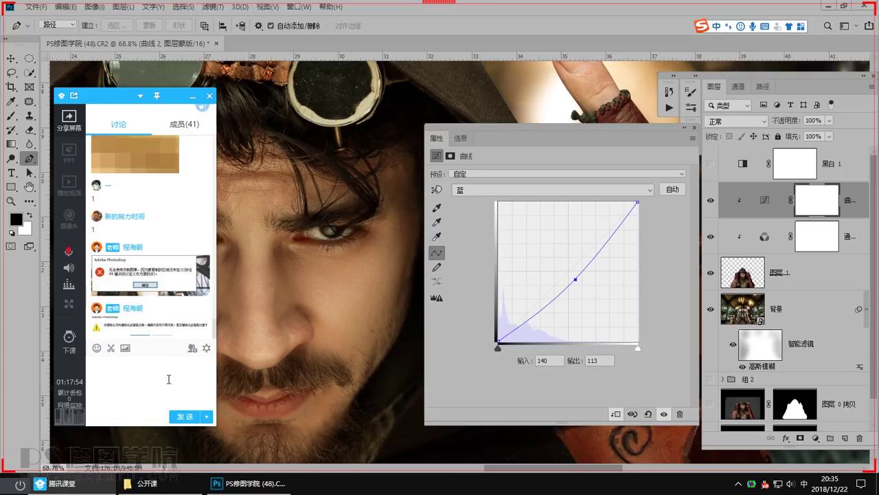
{"action": "left_click", "coordinate": [576, 280]}
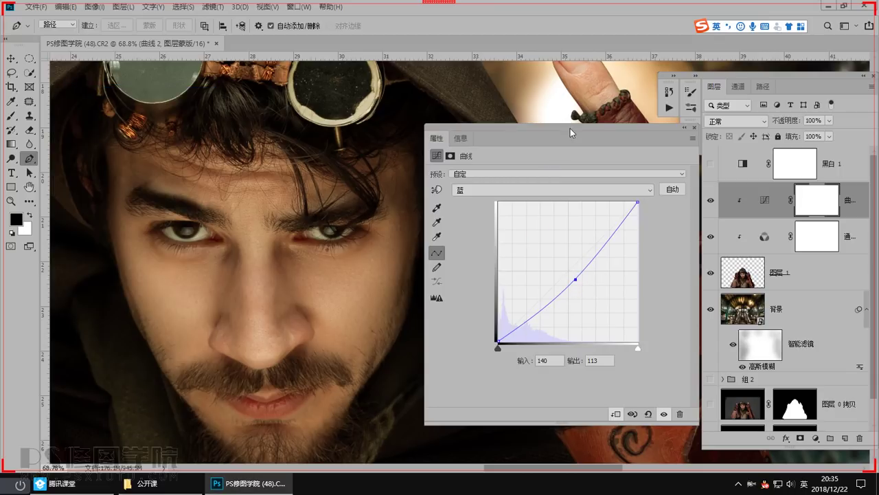
Try an S-curve in the green channel of the 曲线 2 Curves layer, with the upper point at input 160, output 188
{"action": "left_click", "coordinate": [81, 483]}
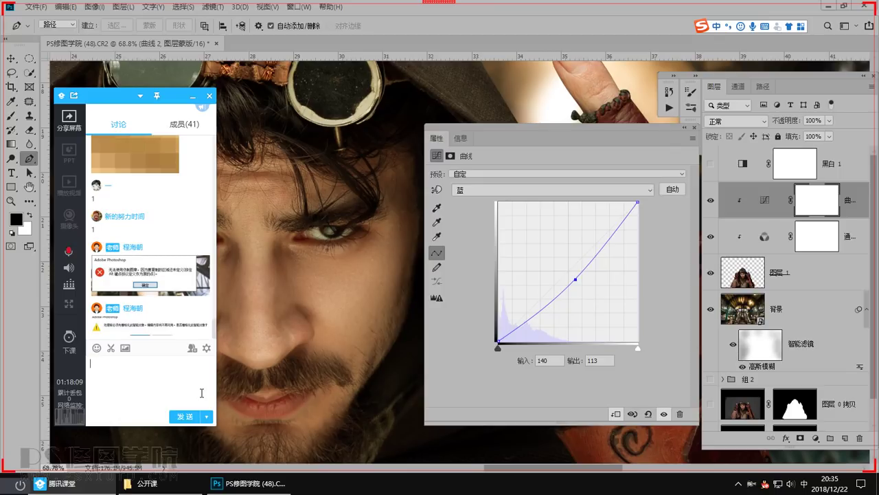
{"action": "left_click_drag", "start_coordinate": [576, 280], "coordinate": [558, 306]}
{"action": "left_click", "coordinate": [533, 190]}
{"action": "left_click", "coordinate": [532, 219]}
{"action": "left_click_drag", "start_coordinate": [593, 267], "coordinate": [586, 238]}
{"action": "left_click", "coordinate": [586, 238]}
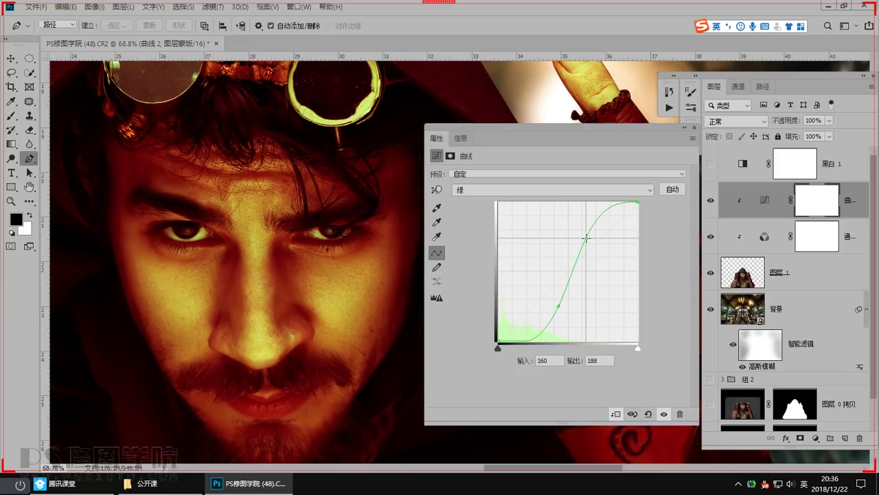
Reset all channels of the Curves layer to the default preset
{"action": "left_click", "coordinate": [479, 190]}
{"action": "left_click", "coordinate": [481, 199]}
{"action": "left_click", "coordinate": [489, 174]}
{"action": "left_click", "coordinate": [501, 180]}
Try an S-curve in the Curves layer's blue channel and remove its points again
{"action": "left_click", "coordinate": [495, 189]}
{"action": "left_click", "coordinate": [488, 228]}
{"action": "left_click_drag", "start_coordinate": [535, 303], "coordinate": [541, 317]}
{"action": "left_click_drag", "start_coordinate": [592, 243], "coordinate": [481, 371]}
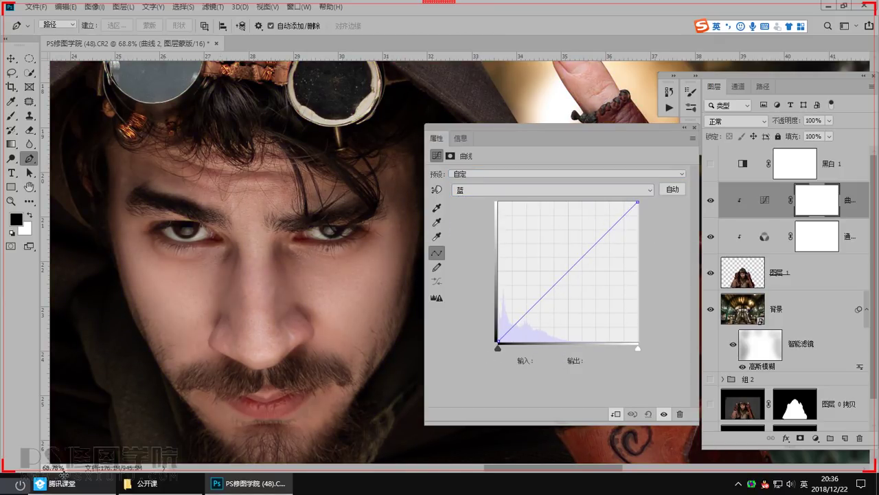
Try RGB curve points at input 151, output 201 and input 27, output 38, and remove both again
{"action": "left_click", "coordinate": [64, 484]}
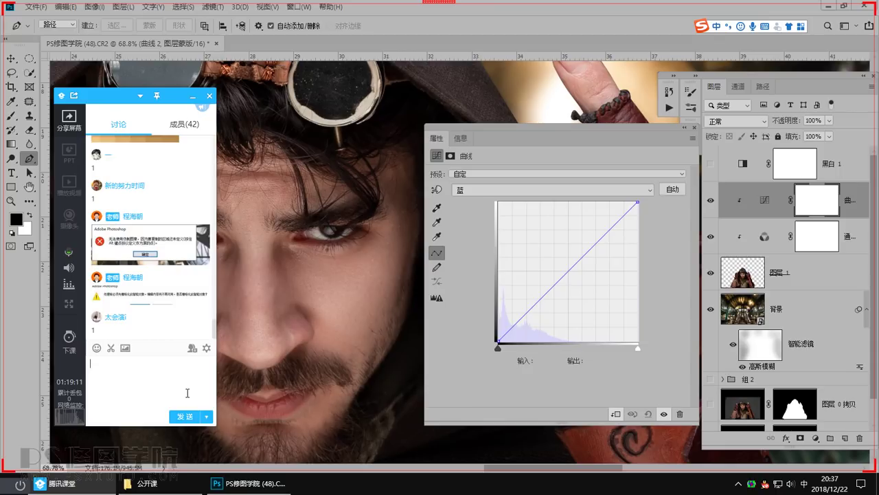
{"action": "left_click_drag", "start_coordinate": [589, 251], "coordinate": [511, 195]}
{"action": "left_click", "coordinate": [512, 192]}
{"action": "left_click", "coordinate": [512, 201]}
{"action": "left_click_drag", "start_coordinate": [581, 260], "coordinate": [582, 234]}
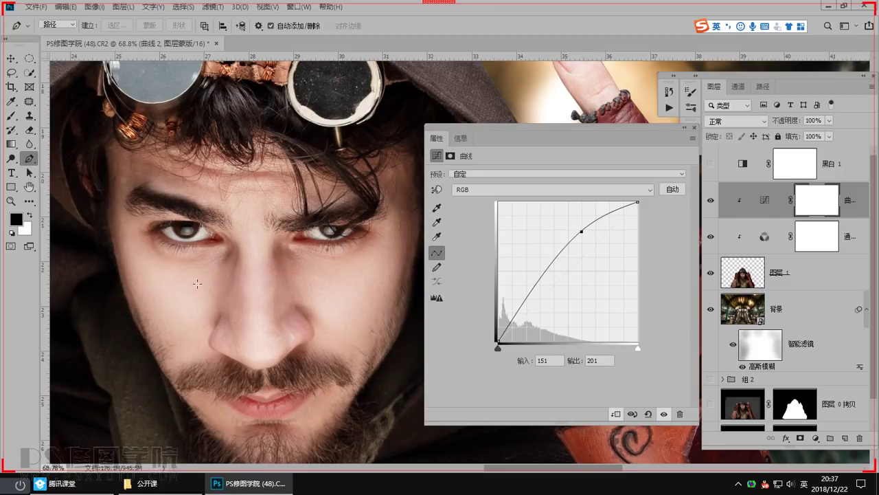
{"action": "left_click", "coordinate": [516, 320]}
{"action": "left_click_drag", "start_coordinate": [516, 320], "coordinate": [514, 320]}
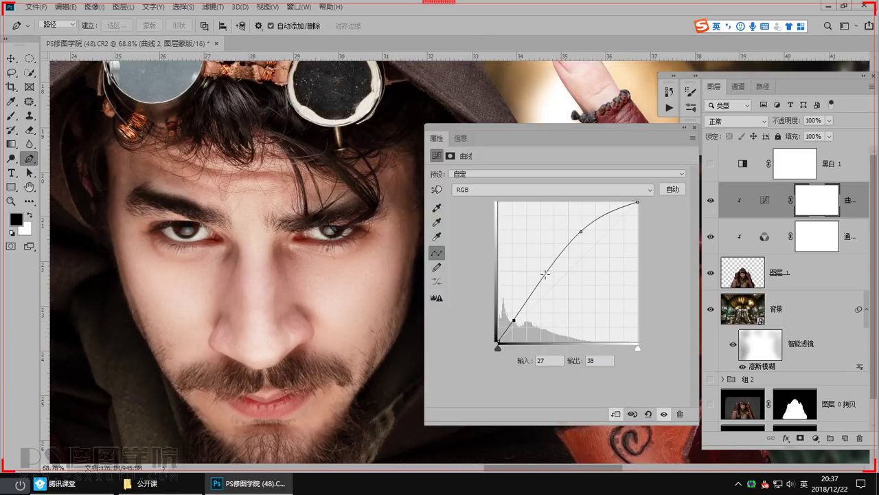
{"action": "left_click_drag", "start_coordinate": [580, 233], "coordinate": [379, 335]}
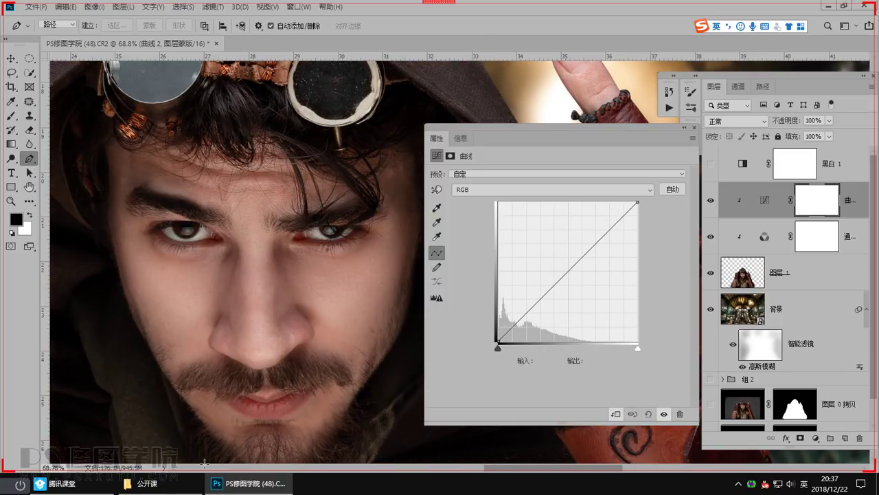
Brighten the RGB curve by sampling the image, with points at input 165, output 203 and input 30, output 43
{"action": "left_click", "coordinate": [529, 190]}
{"action": "left_click", "coordinate": [529, 198]}
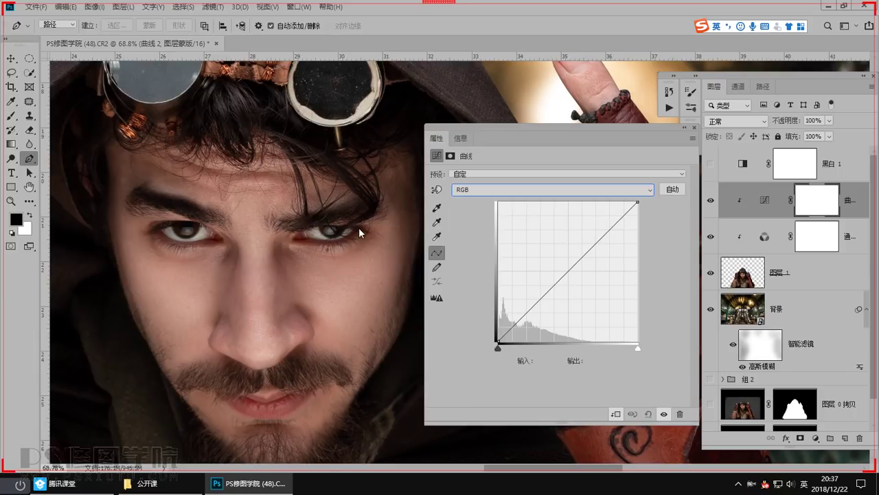
{"action": "left_click", "coordinate": [438, 191]}
{"action": "left_click_drag", "start_coordinate": [350, 293], "coordinate": [353, 273]}
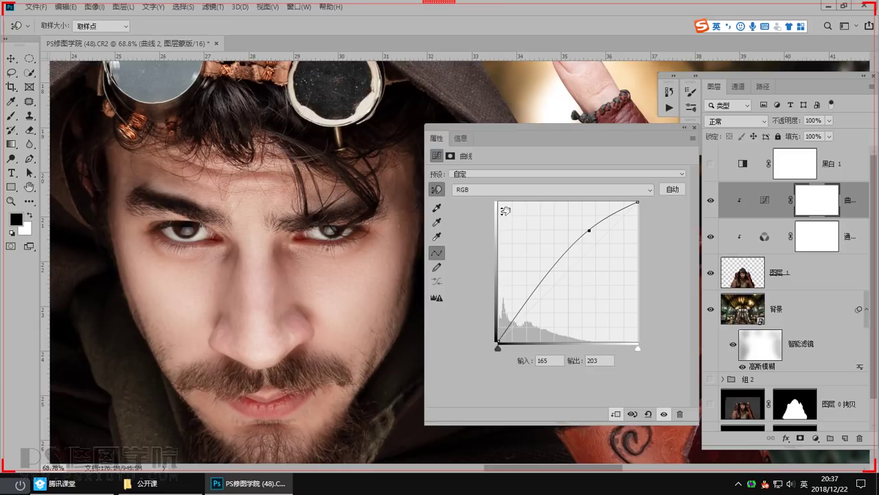
{"action": "left_click", "coordinate": [239, 113]}
{"action": "left_click_drag", "start_coordinate": [322, 207], "coordinate": [275, 210]}
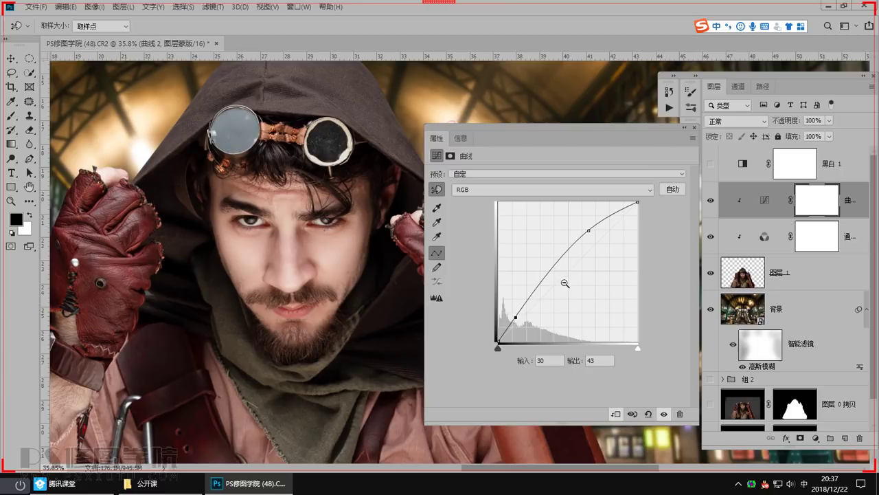
Remove the RGB curve's shadow point, nudge its highlight point, and compare the image with the Curves layer hidden and shown
{"action": "left_click_drag", "start_coordinate": [517, 318], "coordinate": [504, 332]}
{"action": "scroll", "coordinate": [368, 323], "scroll_direction": "up", "scroll_amount": 2}
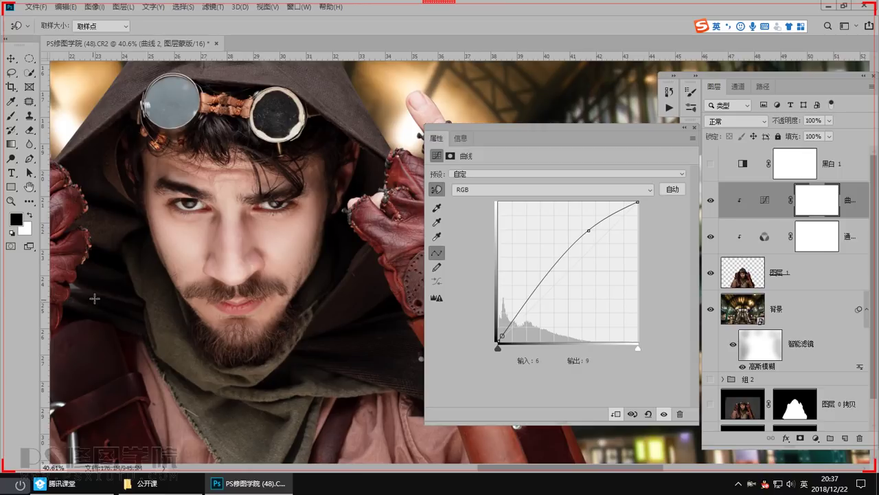
{"action": "left_click_drag", "start_coordinate": [589, 230], "coordinate": [591, 232]}
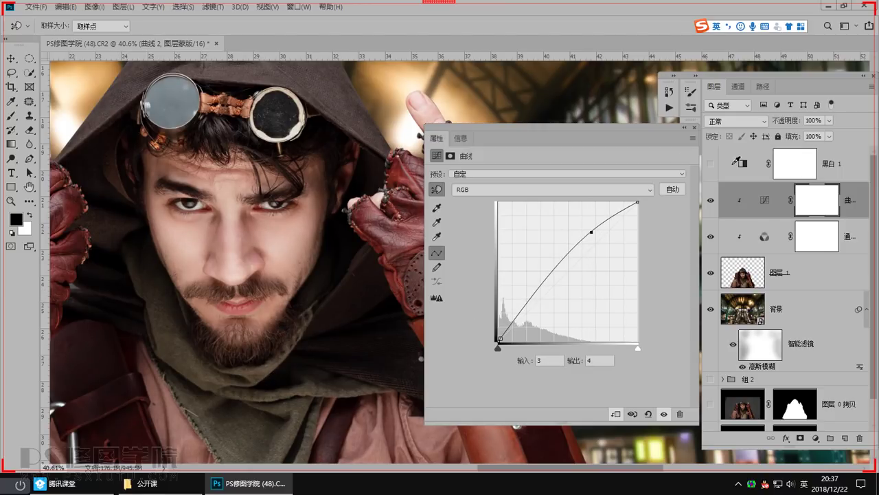
{"action": "left_click", "coordinate": [744, 207]}
{"action": "left_click", "coordinate": [712, 201]}
{"action": "left_click", "coordinate": [712, 201]}
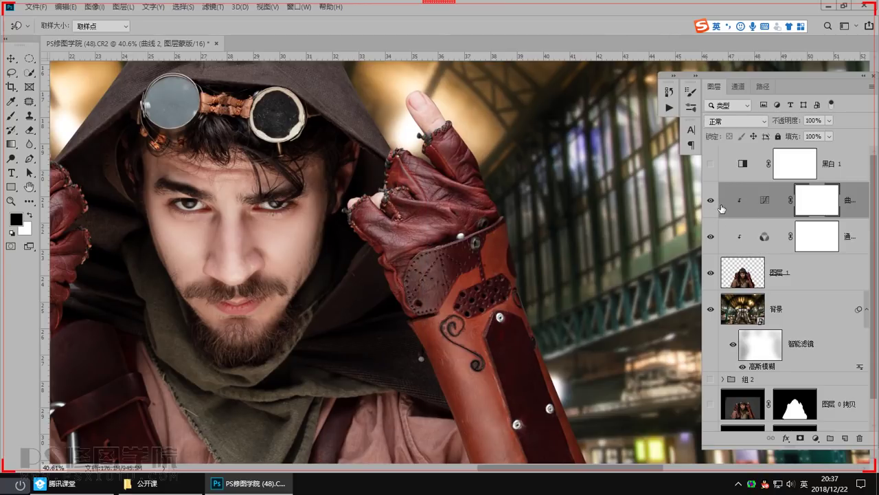
Reopen the settings of the 曲线 2 Curves layer and select its blue channel
{"action": "left_click", "coordinate": [815, 438]}
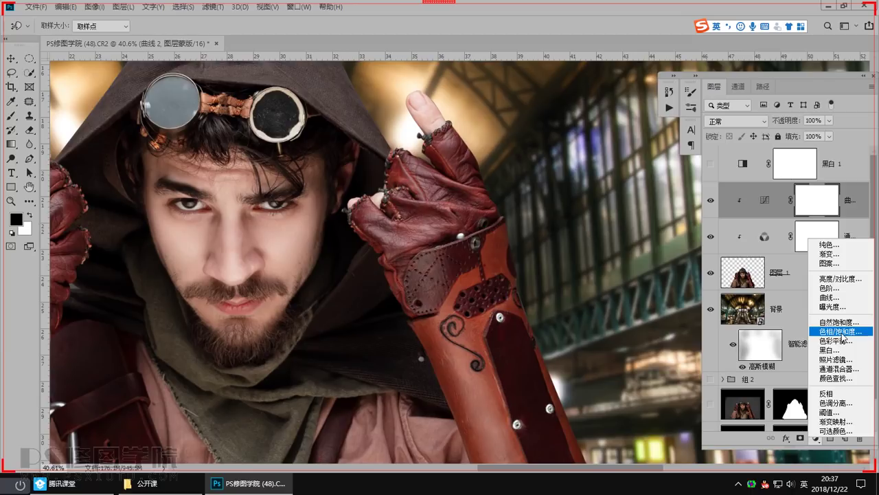
{"action": "left_click", "coordinate": [765, 199]}
{"action": "double_click", "coordinate": [765, 200]}
{"action": "left_click", "coordinate": [520, 192]}
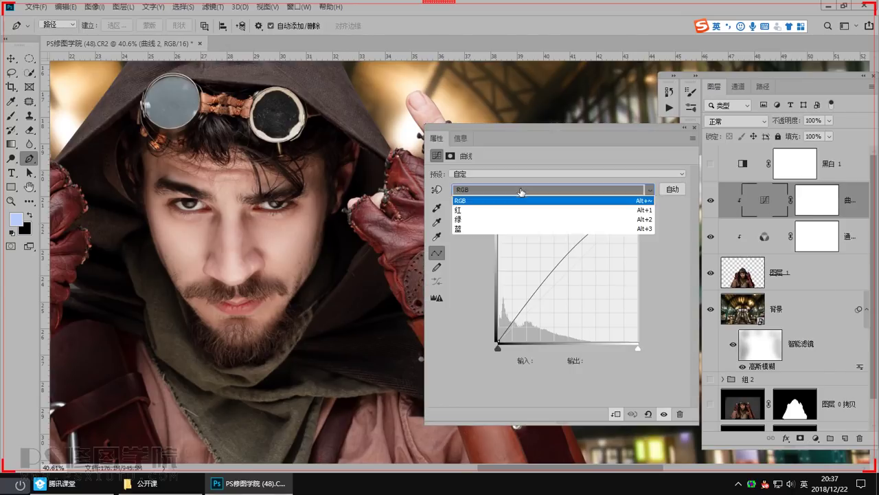
{"action": "left_click", "coordinate": [523, 228]}
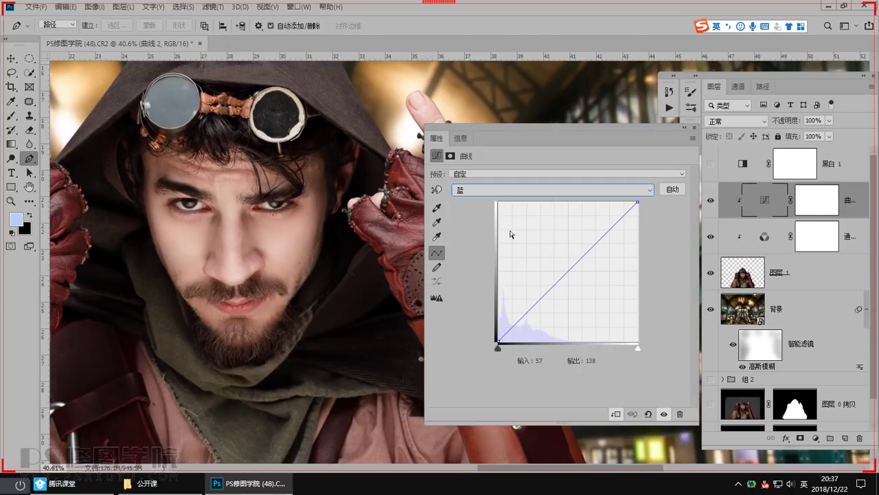
Try an S-curve in the red channel with the lower point at input 98, output 67, and remove its points
{"action": "left_click", "coordinate": [509, 189]}
{"action": "left_click", "coordinate": [504, 210]}
{"action": "left_click", "coordinate": [550, 303]}
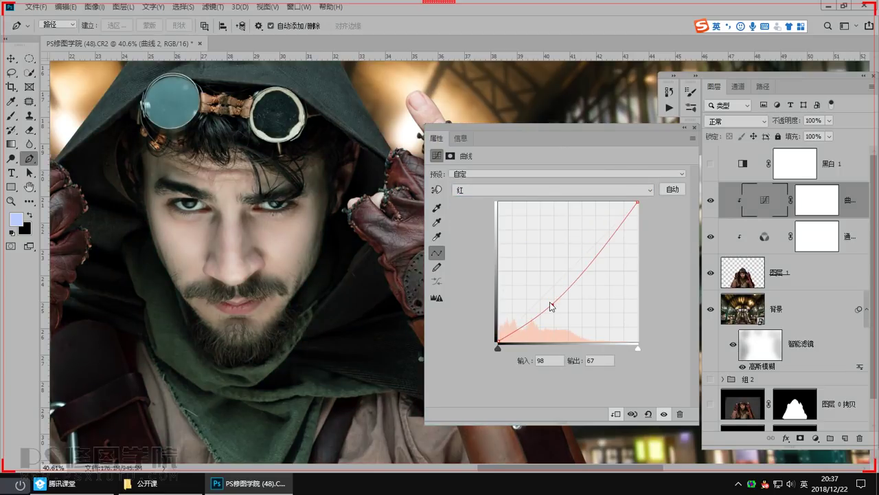
{"action": "left_click_drag", "start_coordinate": [600, 257], "coordinate": [597, 235]}
{"action": "left_click_drag", "start_coordinate": [552, 304], "coordinate": [471, 353]}
{"action": "left_click_drag", "start_coordinate": [597, 235], "coordinate": [475, 196]}
Shape the blue channel into an S-curve with points at input 79, output 49 and input 183, output 207
{"action": "left_click", "coordinate": [481, 190]}
{"action": "left_click", "coordinate": [481, 232]}
{"action": "left_click_drag", "start_coordinate": [540, 297], "coordinate": [542, 314]}
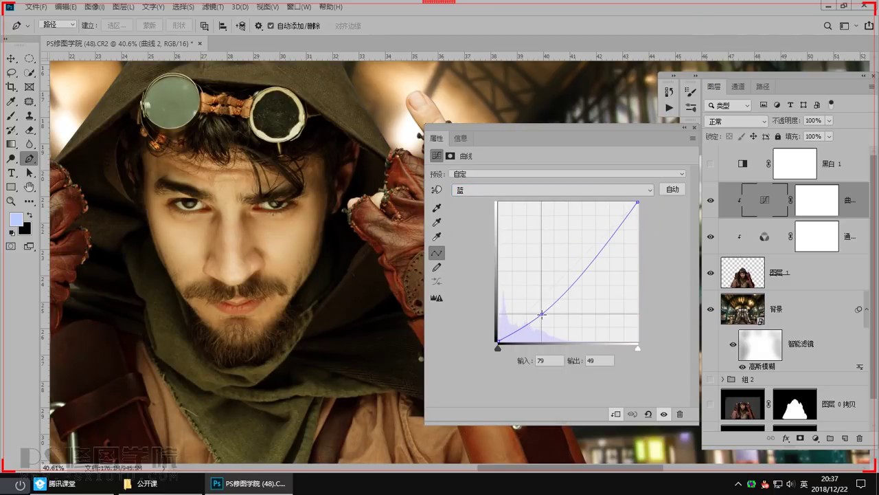
{"action": "left_click_drag", "start_coordinate": [610, 238], "coordinate": [599, 227]}
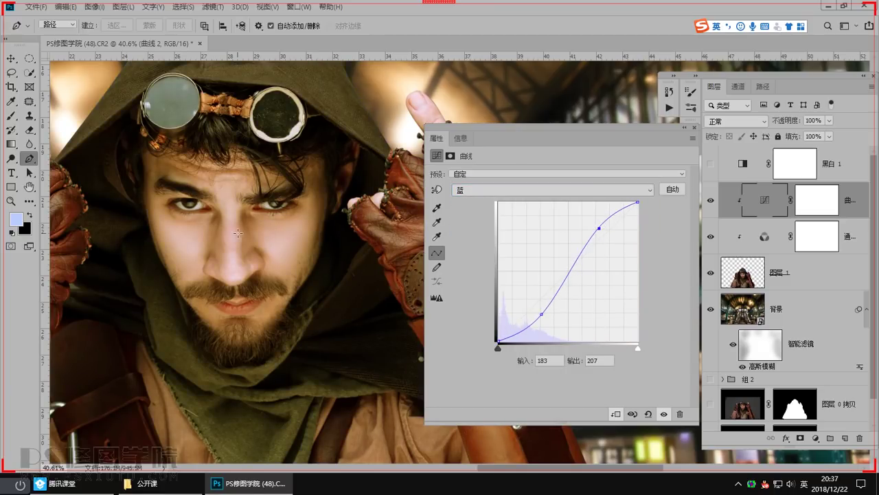
Capture the man's face as a screenshot and send it to the class discussion in 腾讯课堂
{"action": "key", "text": "ctrl+alt+a"}
{"action": "left_click_drag", "start_coordinate": [108, 83], "coordinate": [353, 354]}
{"action": "double_click", "coordinate": [293, 310]}
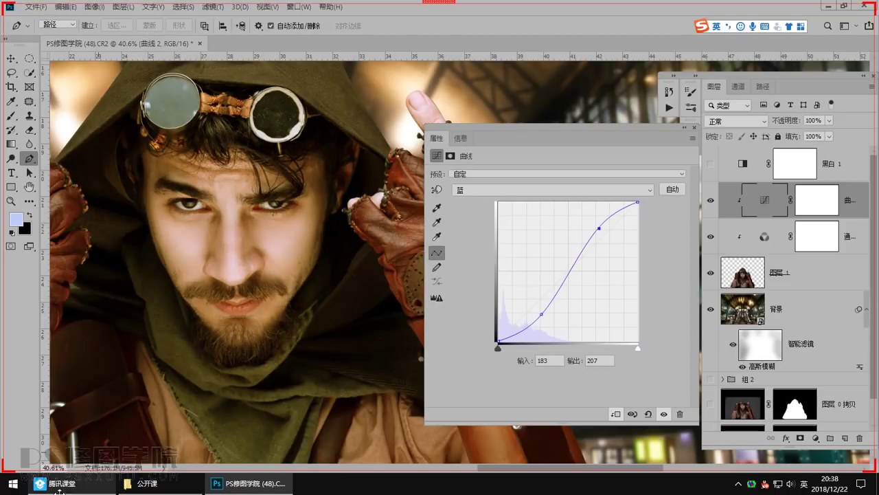
{"action": "left_click", "coordinate": [59, 485]}
{"action": "key", "text": "ctrl+v"}
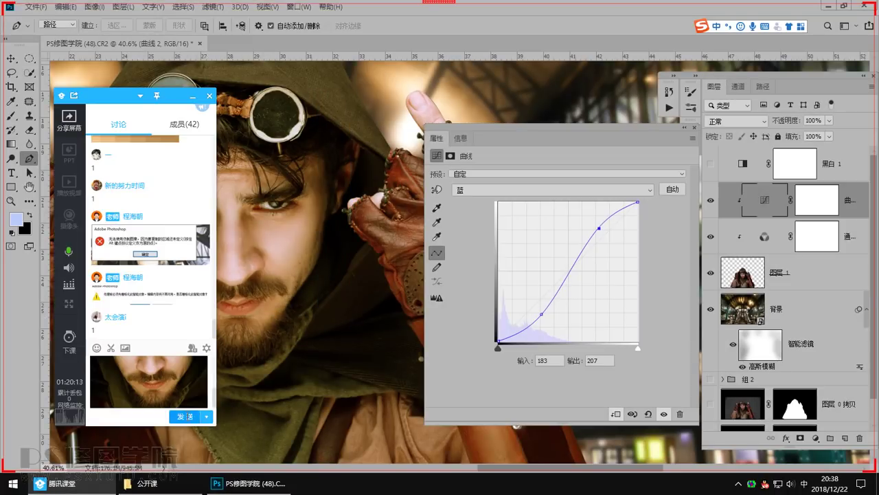
{"action": "key", "text": "Return"}
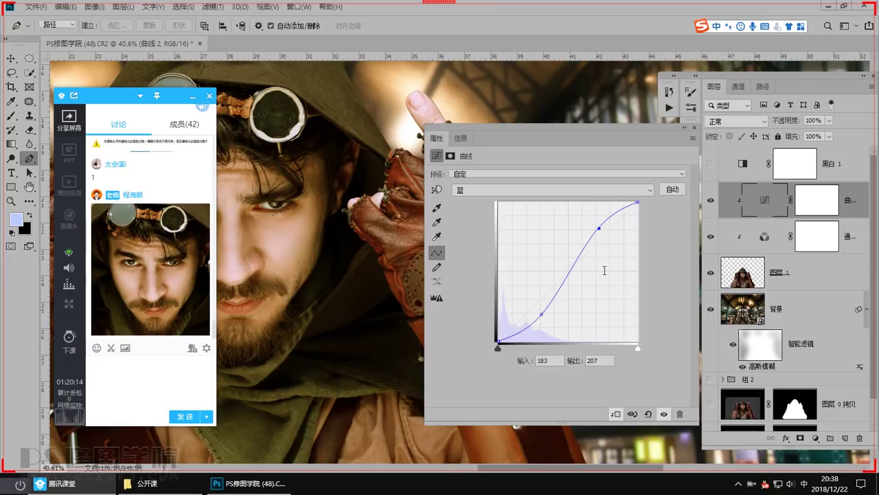
Remove the blue curve's upper point and set its remaining point to input 81, output 59
{"action": "left_click", "coordinate": [541, 313]}
{"action": "left_click_drag", "start_coordinate": [540, 318], "coordinate": [540, 313]}
{"action": "left_click_drag", "start_coordinate": [598, 229], "coordinate": [544, 309]}
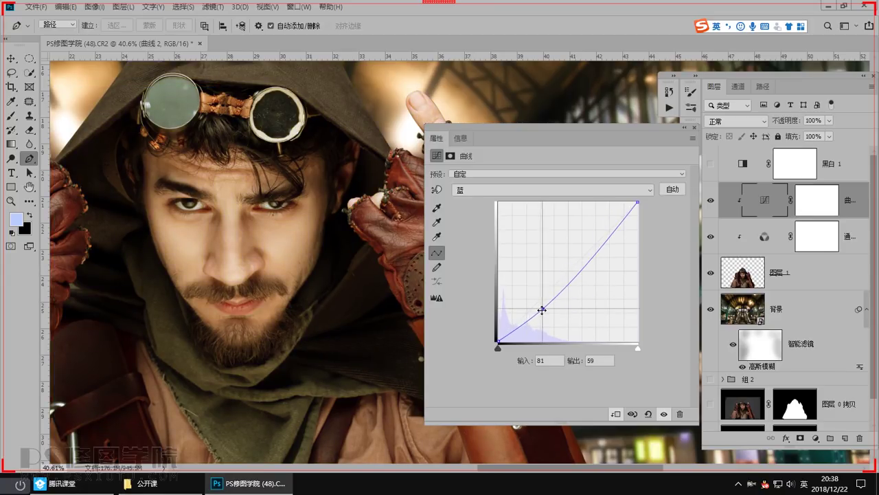
Capture the face with the revised blue curve and share that screenshot in the 腾讯课堂 discussion
{"action": "key", "text": "ctrl+alt+a"}
{"action": "left_click_drag", "start_coordinate": [130, 103], "coordinate": [373, 394]}
{"action": "double_click", "coordinate": [306, 348]}
{"action": "left_click", "coordinate": [57, 482]}
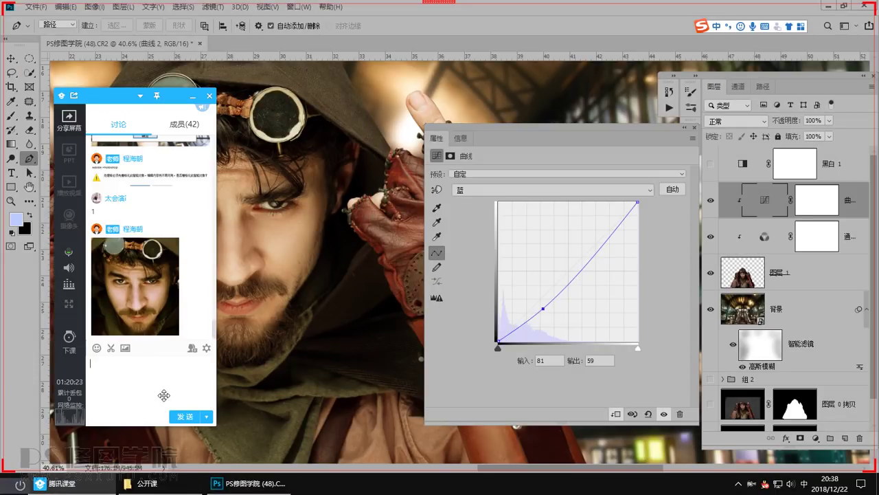
{"action": "left_click", "coordinate": [62, 483]}
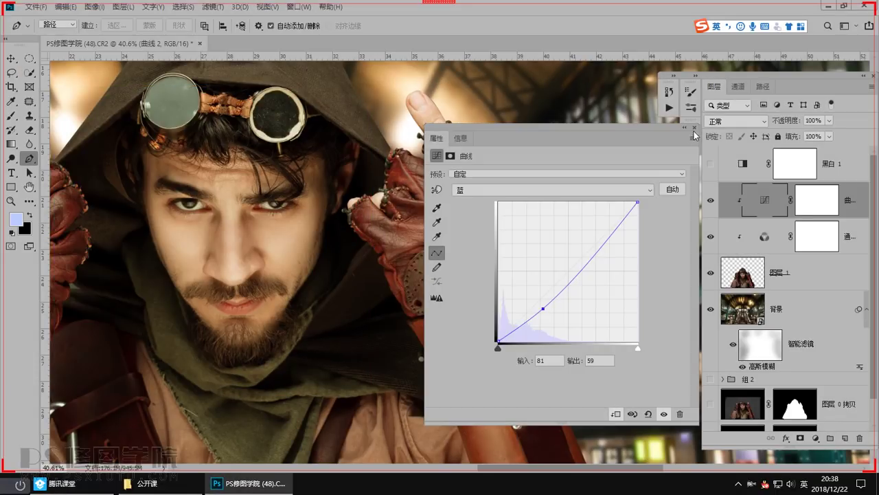
Close the Curves settings and hide the 曲线 2 layer with the whole composite in view
{"action": "left_click", "coordinate": [691, 106]}
{"action": "scroll", "coordinate": [432, 303], "scroll_direction": "down", "scroll_amount": 4}
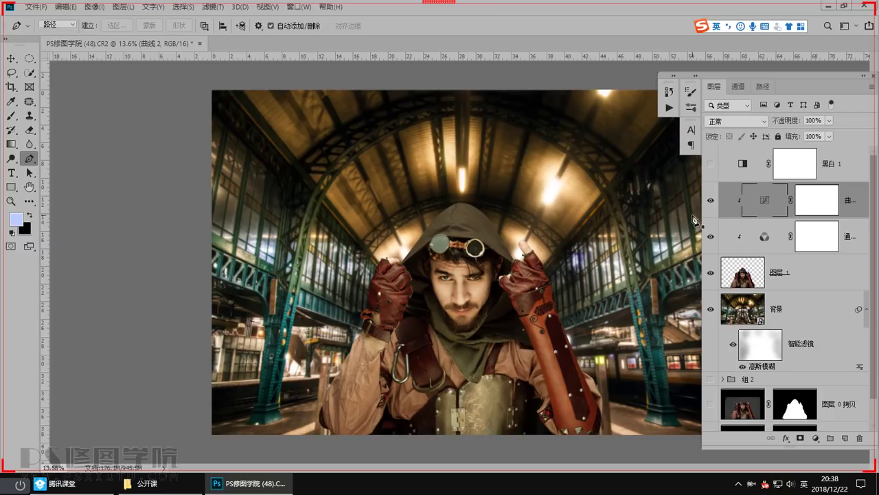
{"action": "left_click", "coordinate": [712, 201]}
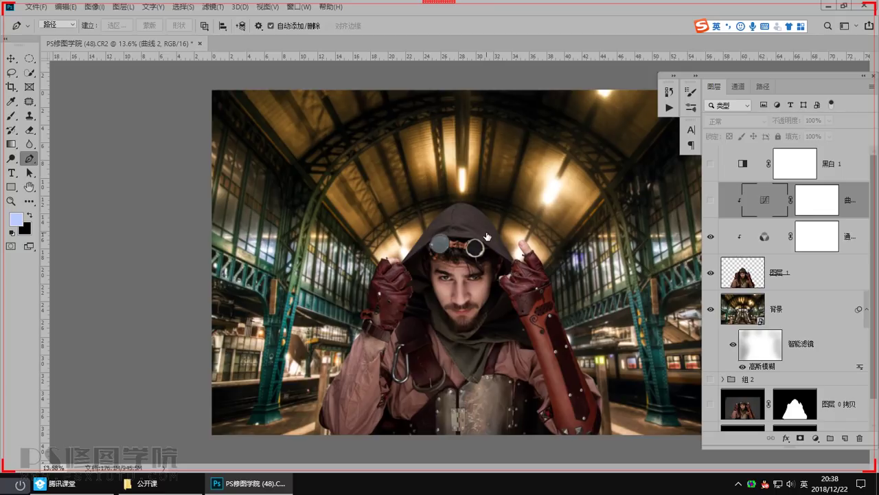
Capture most of the composite without the Curves effect and send the screenshot to the 腾讯课堂 discussion
{"action": "key", "text": "ctrl+alt+a"}
{"action": "left_click_drag", "start_coordinate": [280, 103], "coordinate": [652, 421]}
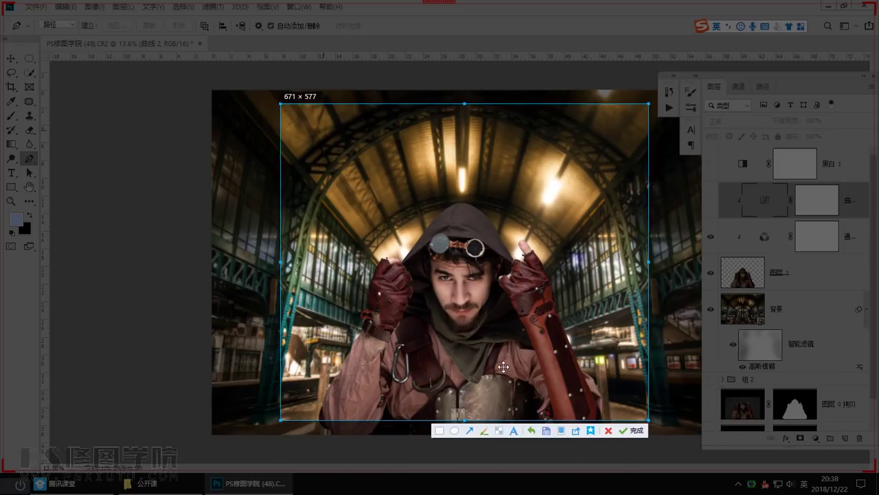
{"action": "double_click", "coordinate": [510, 371]}
{"action": "left_click", "coordinate": [85, 485]}
{"action": "key", "text": "ctrl+v"}
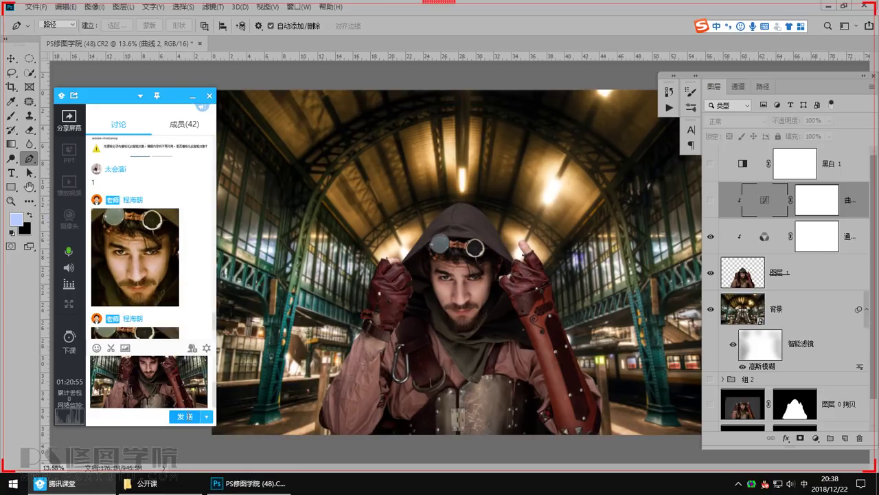
{"action": "left_click", "coordinate": [184, 417]}
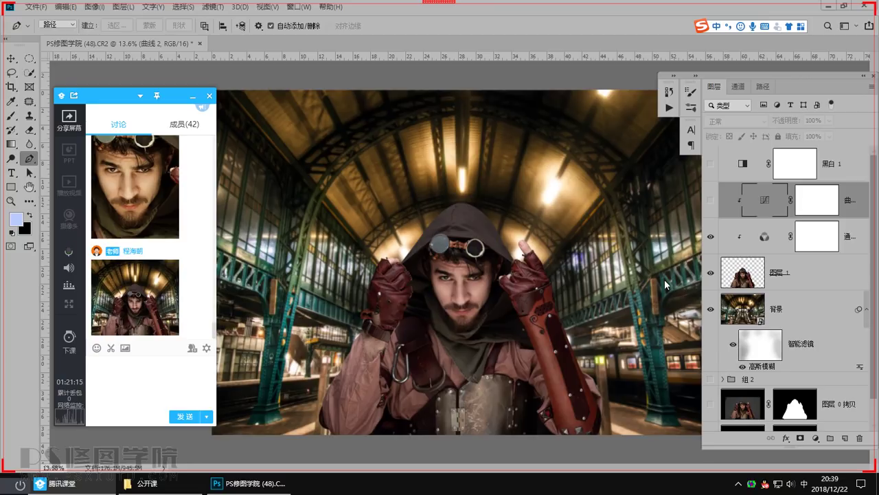
Show and hide the 曲线 2 layer repeatedly to compare the figure's color, leaving the layer shown
{"action": "left_click", "coordinate": [746, 199]}
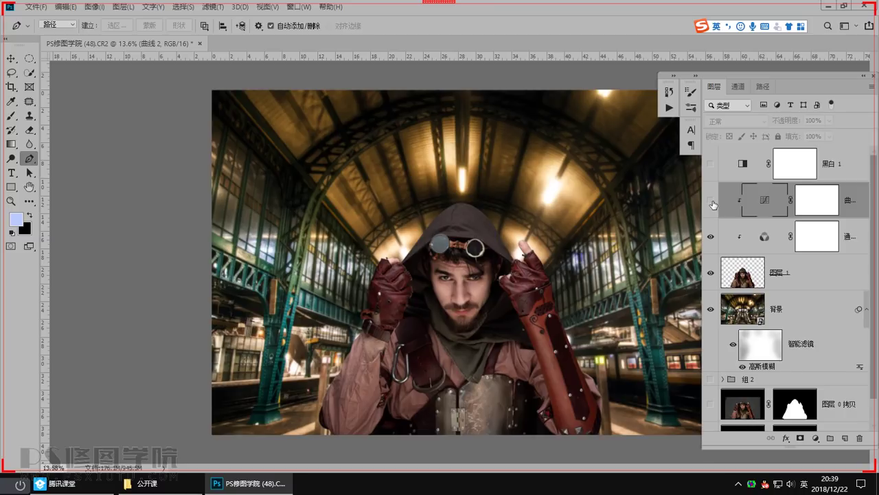
{"action": "left_click", "coordinate": [711, 201]}
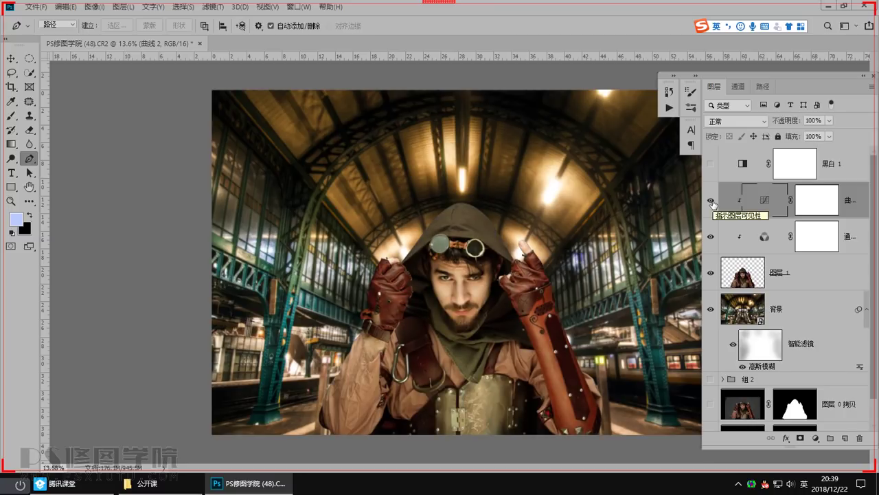
{"action": "left_click", "coordinate": [711, 202]}
{"action": "left_click", "coordinate": [712, 202]}
{"action": "left_click", "coordinate": [712, 202]}
{"action": "left_click", "coordinate": [712, 202]}
{"action": "left_click", "coordinate": [711, 202]}
{"action": "left_click", "coordinate": [712, 202]}
Open the 曲线 2 settings, move them clear of the figure, and reset the curves to the 默认值 preset
{"action": "double_click", "coordinate": [774, 204]}
{"action": "left_click_drag", "start_coordinate": [599, 130], "coordinate": [216, 129]}
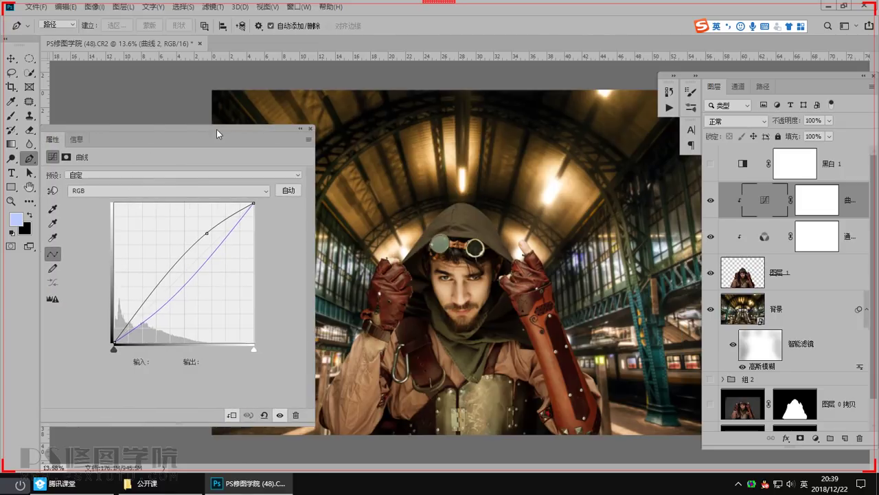
{"action": "left_click", "coordinate": [146, 175]}
{"action": "left_click", "coordinate": [146, 182]}
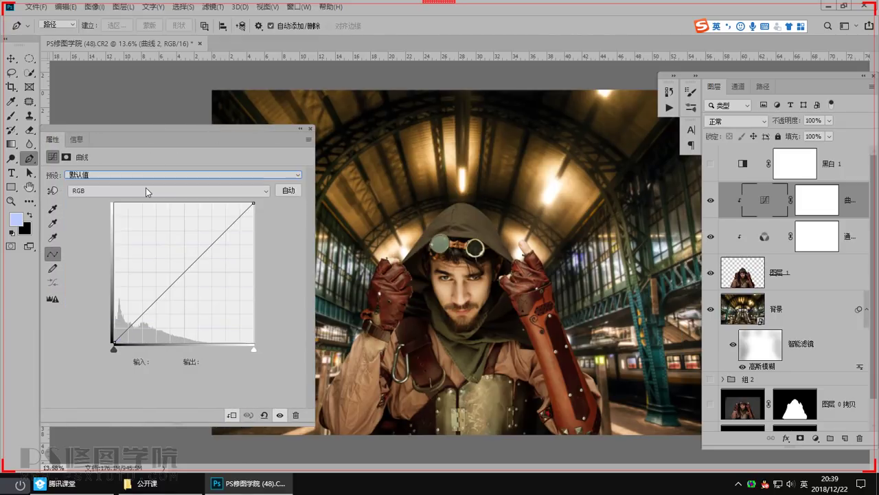
Lower the blue channel curve with a point at input 76, output 50
{"action": "left_click", "coordinate": [145, 189]}
{"action": "left_click", "coordinate": [124, 230]}
{"action": "left_click_drag", "start_coordinate": [155, 302], "coordinate": [156, 314]}
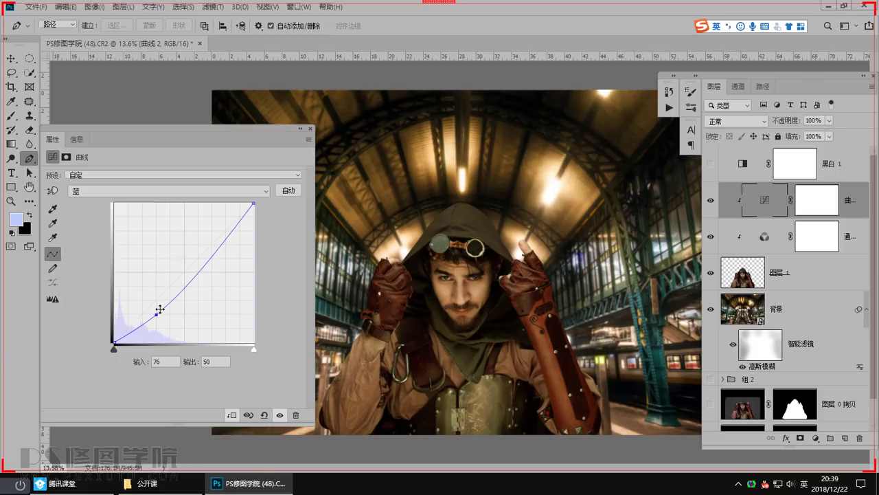
Raise the blue channel's highlights with a curve point at input 200, output 205, and close the curve settings
{"action": "left_click_drag", "start_coordinate": [221, 236], "coordinate": [224, 230]}
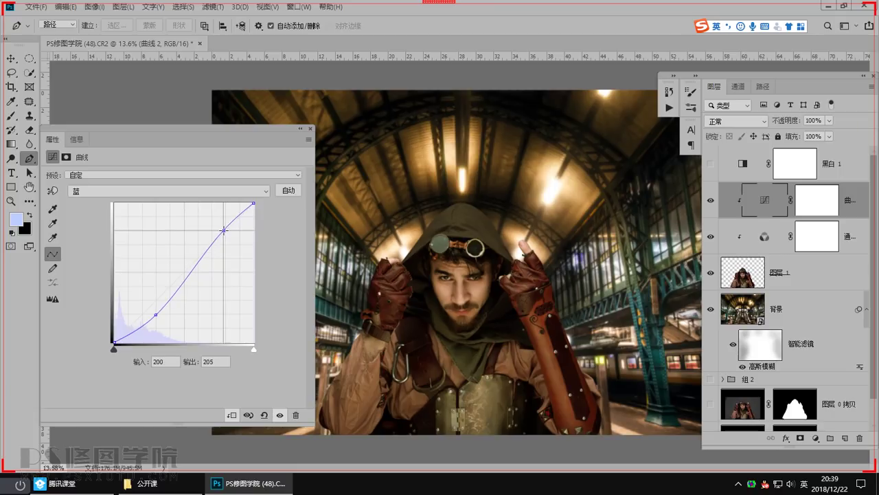
{"action": "left_click", "coordinate": [311, 128]}
Capture a close-up of the man's face and send the screenshot to the 腾讯课堂 discussion
{"action": "left_click_drag", "start_coordinate": [481, 316], "coordinate": [526, 383]}
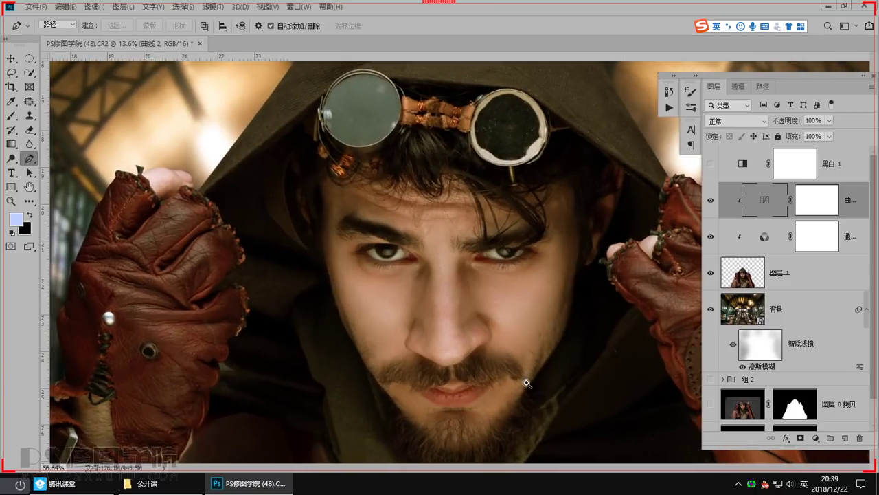
{"action": "key", "text": "ctrl+alt+a"}
{"action": "left_click_drag", "start_coordinate": [273, 116], "coordinate": [655, 448]}
{"action": "double_click", "coordinate": [453, 381]}
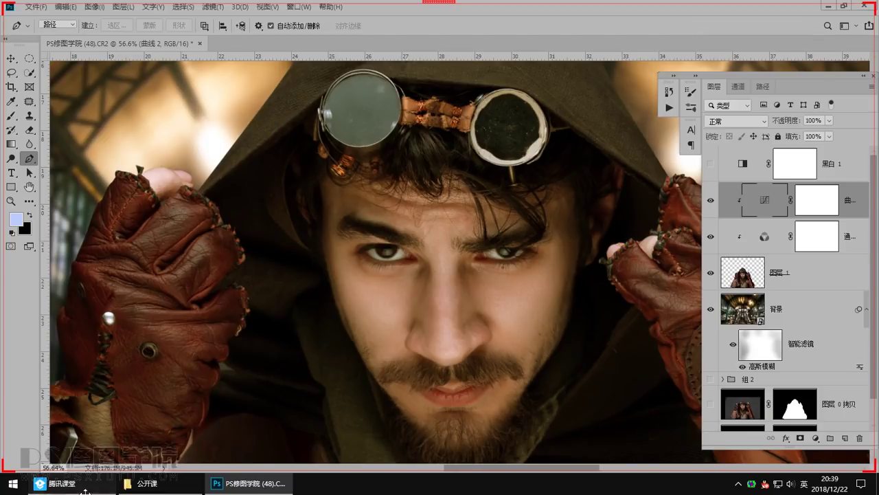
{"action": "left_click", "coordinate": [85, 489]}
{"action": "key", "text": "ctrl+v"}
{"action": "left_click", "coordinate": [187, 416]}
{"action": "left_click", "coordinate": [415, 259]}
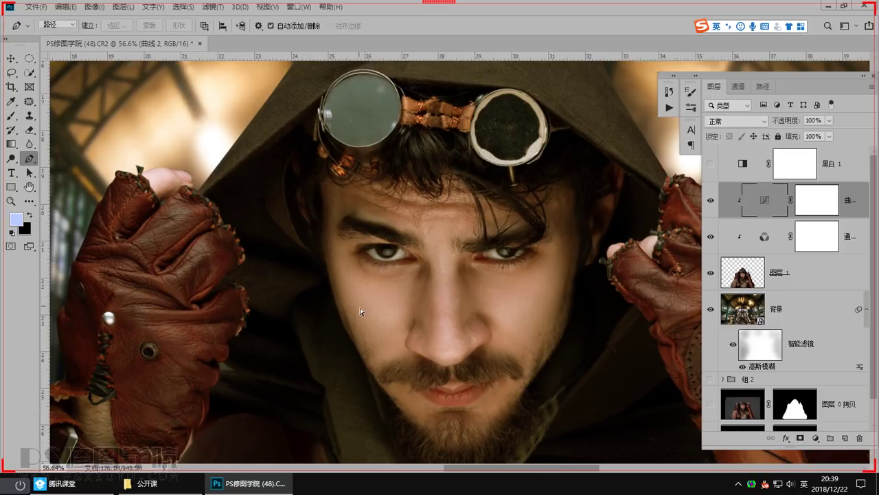
Capture the whole figure with the station background in Photoshop and send the screenshot to the 腾讯课堂 discussion
{"action": "key", "text": "ctrl+space"}
{"action": "left_click", "coordinate": [340, 278], "text": "ctrl"}
{"action": "left_click", "coordinate": [340, 278], "text": "ctrl"}
{"action": "left_click", "coordinate": [340, 277], "text": "alt"}
{"action": "left_click", "coordinate": [341, 277], "text": "alt"}
{"action": "left_click", "coordinate": [341, 278], "text": "alt"}
{"action": "left_click", "coordinate": [341, 278], "text": "alt"}
{"action": "left_click", "coordinate": [340, 277], "text": "alt"}
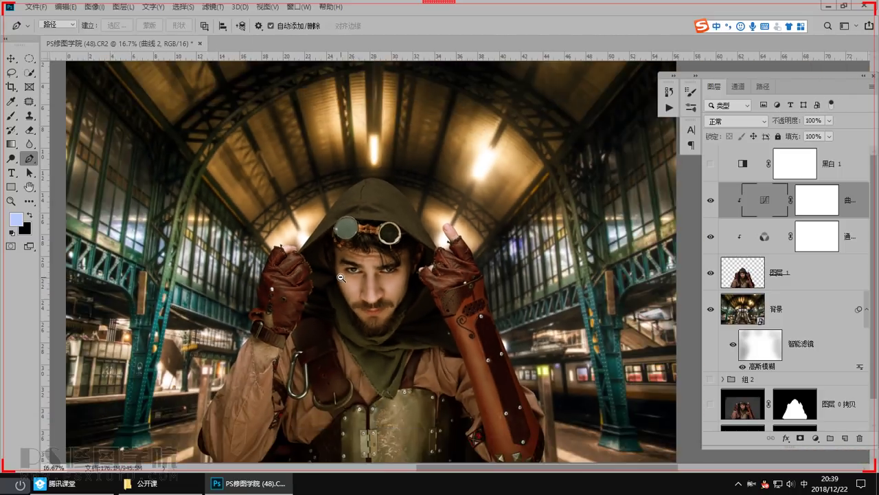
{"action": "scroll", "coordinate": [341, 278], "scroll_direction": "down", "scroll_amount": 1}
{"action": "key", "text": "ctrl+alt+a"}
{"action": "left_click_drag", "start_coordinate": [258, 95], "coordinate": [663, 402]}
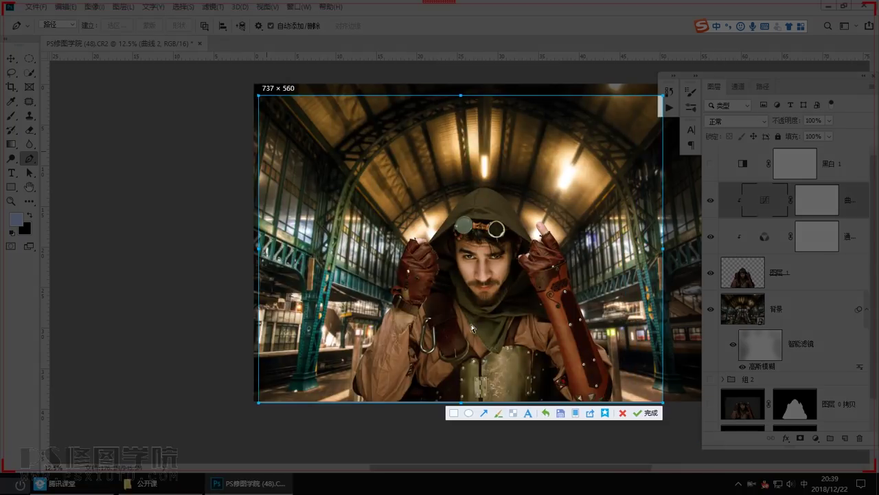
{"action": "double_click", "coordinate": [472, 329]}
{"action": "left_click", "coordinate": [62, 483]}
{"action": "left_click", "coordinate": [151, 397]}
{"action": "key", "text": "ctrl+v"}
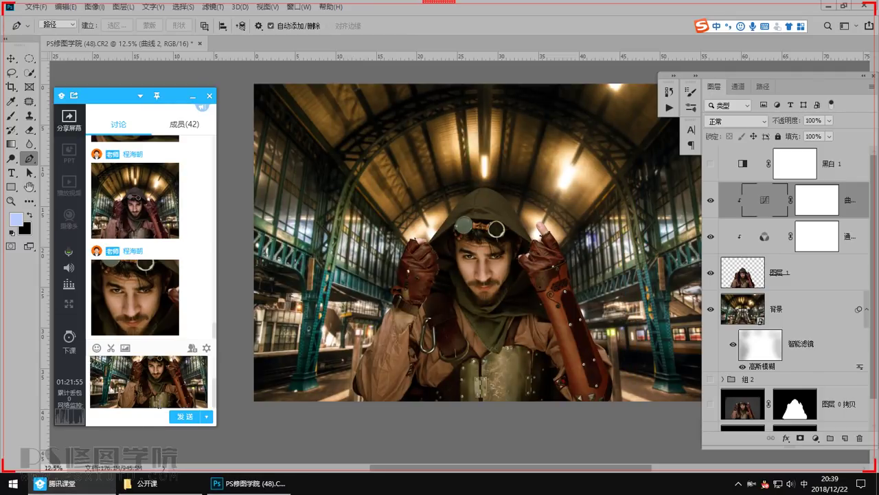
{"action": "left_click", "coordinate": [184, 417]}
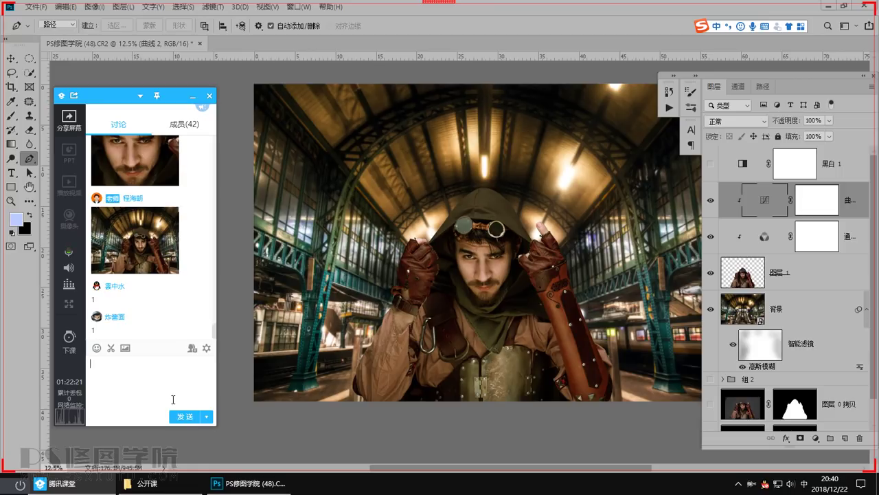
Open the 曲线 2 layer's settings in Photoshop and reset the curves to the 默认值 preset
{"action": "left_click", "coordinate": [763, 200]}
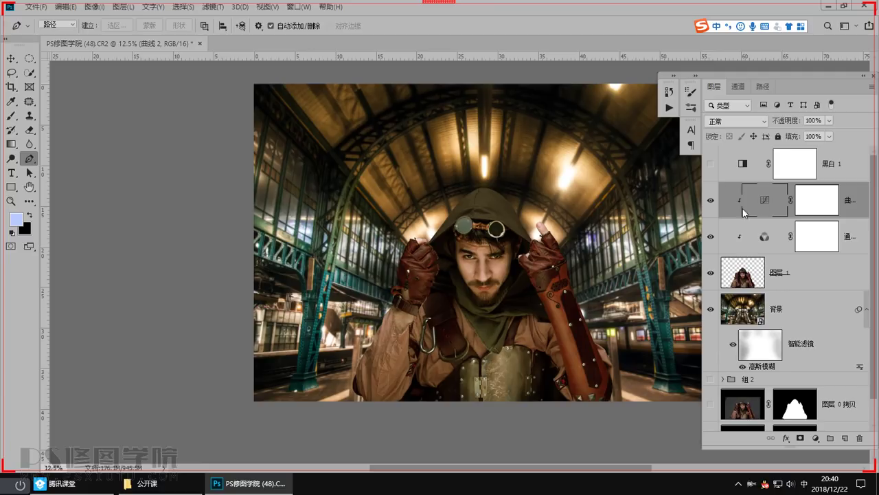
{"action": "double_click", "coordinate": [752, 202]}
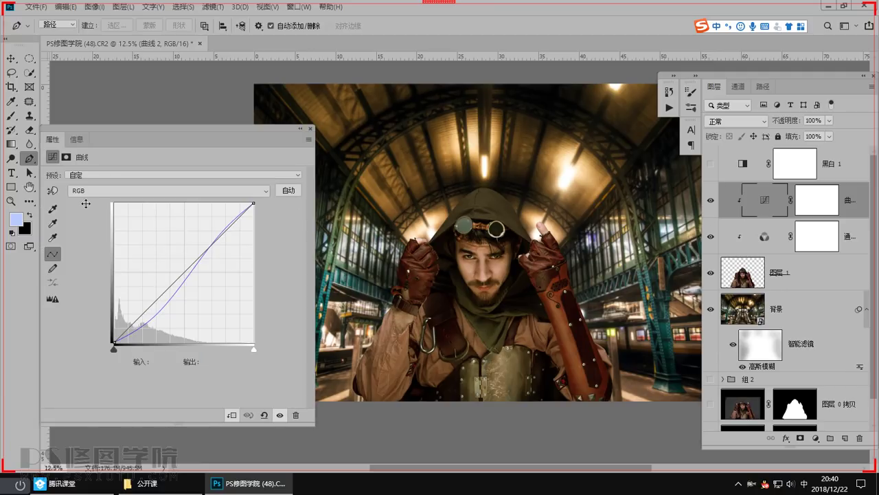
{"action": "left_click", "coordinate": [112, 175]}
{"action": "left_click", "coordinate": [109, 183]}
Move the red channel curve's black point to input 14, output 0
{"action": "left_click", "coordinate": [107, 190]}
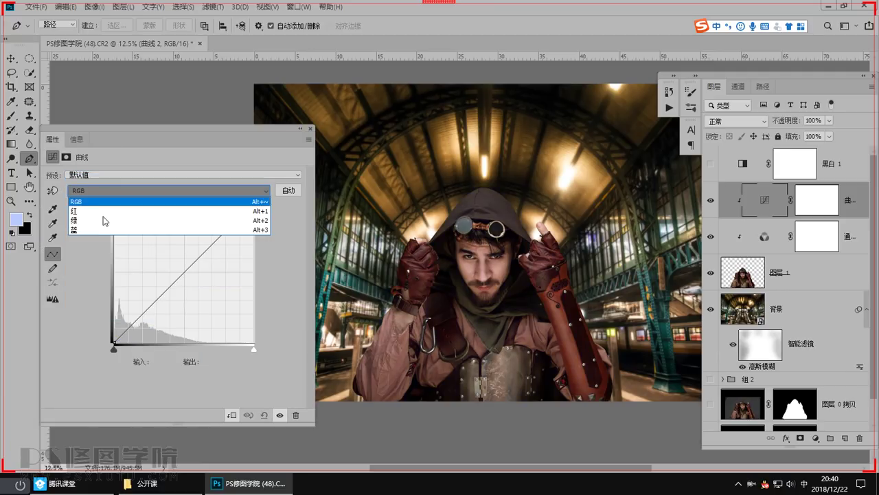
{"action": "left_click", "coordinate": [103, 211]}
{"action": "left_click_drag", "start_coordinate": [113, 343], "coordinate": [122, 342]}
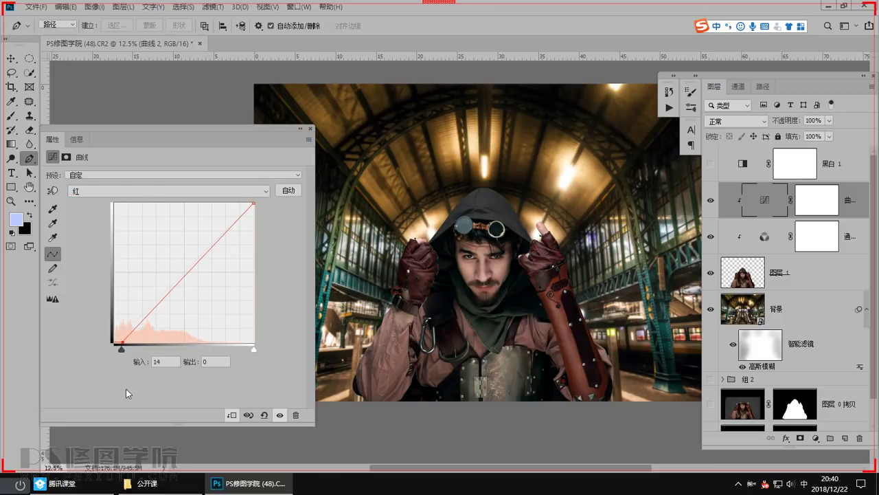
{"action": "left_click", "coordinate": [86, 191]}
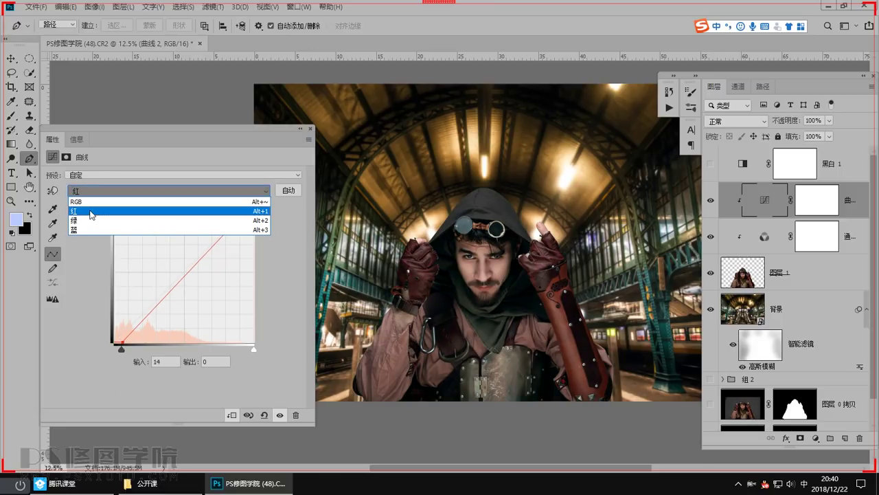
{"action": "left_click", "coordinate": [91, 213]}
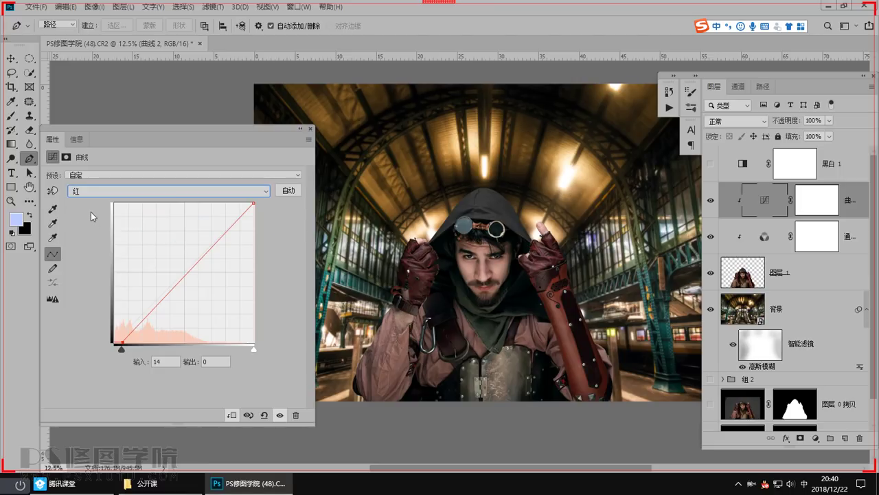
{"action": "left_click", "coordinate": [123, 343]}
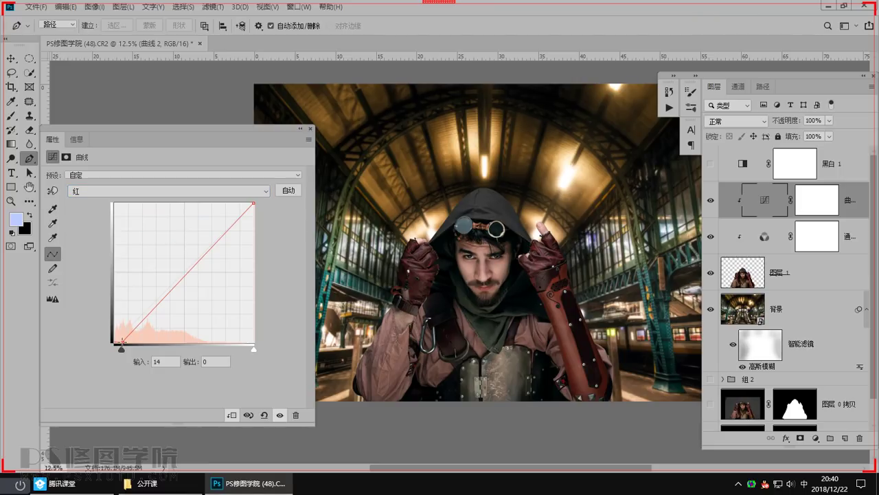
{"action": "left_click", "coordinate": [113, 191]}
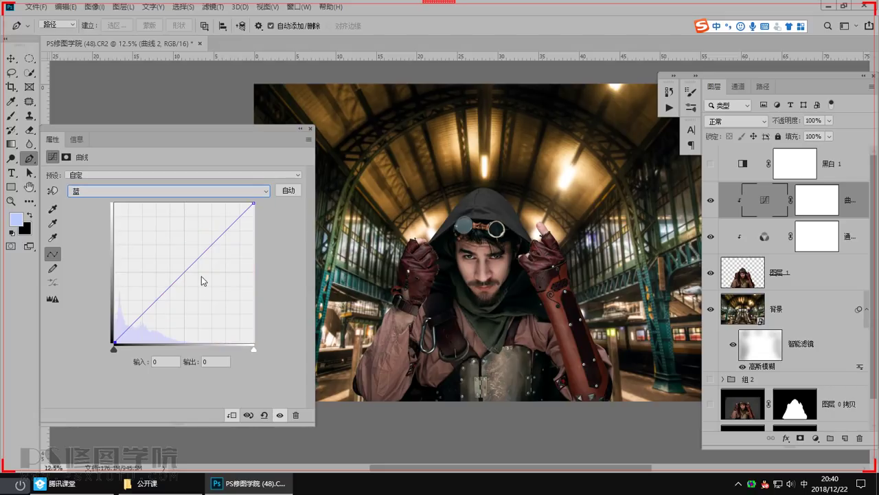
{"action": "left_click", "coordinate": [121, 190]}
{"action": "left_click", "coordinate": [125, 210]}
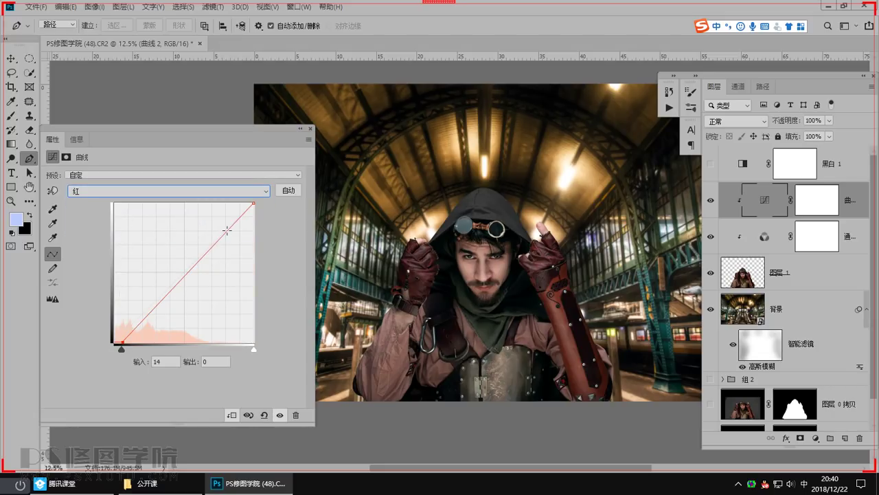
Brighten the green channel curve with a highlight point at input 201, output 214 and a shadow point at input 50, output 53
{"action": "left_click", "coordinate": [156, 191]}
{"action": "left_click", "coordinate": [186, 220]}
{"action": "left_click_drag", "start_coordinate": [225, 226], "coordinate": [222, 228]}
{"action": "left_click", "coordinate": [142, 313]}
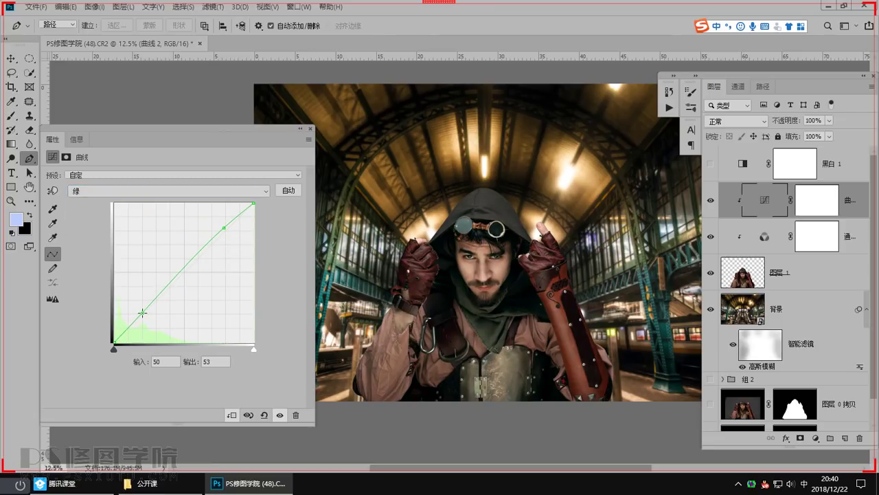
{"action": "left_click_drag", "start_coordinate": [224, 228], "coordinate": [224, 226]}
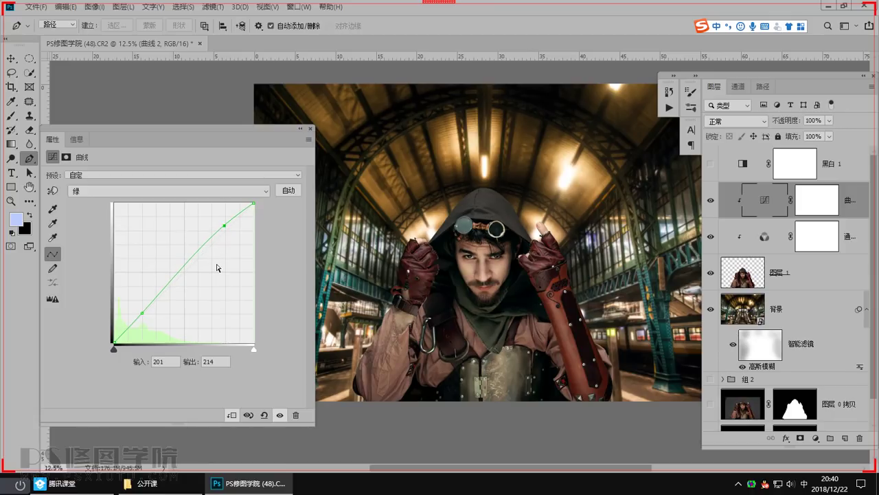
Lower the blue channel's highlights to input 203, output 192, anchor its shadows with a second point, and close the curve settings
{"action": "left_click", "coordinate": [126, 192]}
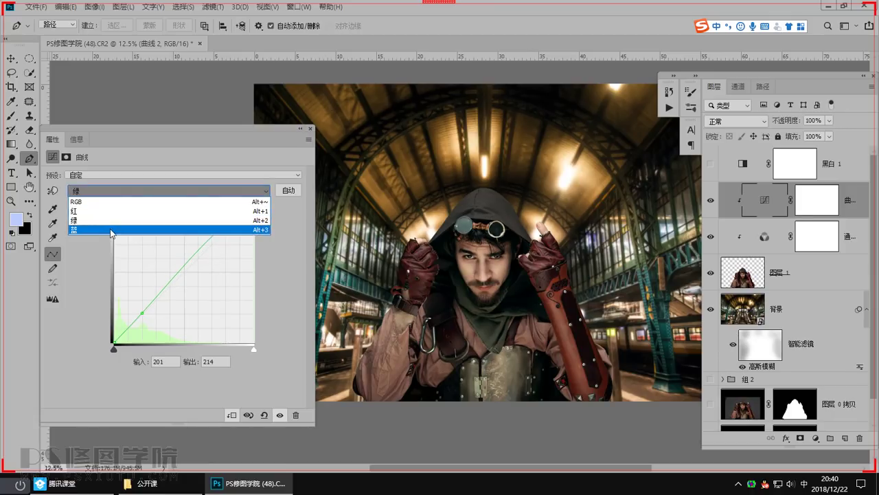
{"action": "left_click", "coordinate": [159, 227]}
{"action": "left_click", "coordinate": [224, 235]}
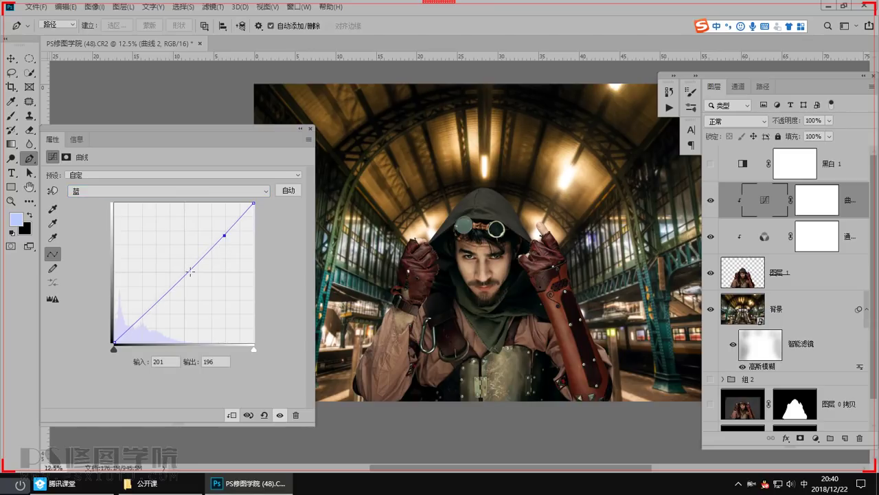
{"action": "left_click", "coordinate": [150, 306]}
{"action": "left_click_drag", "start_coordinate": [150, 307], "coordinate": [152, 307]}
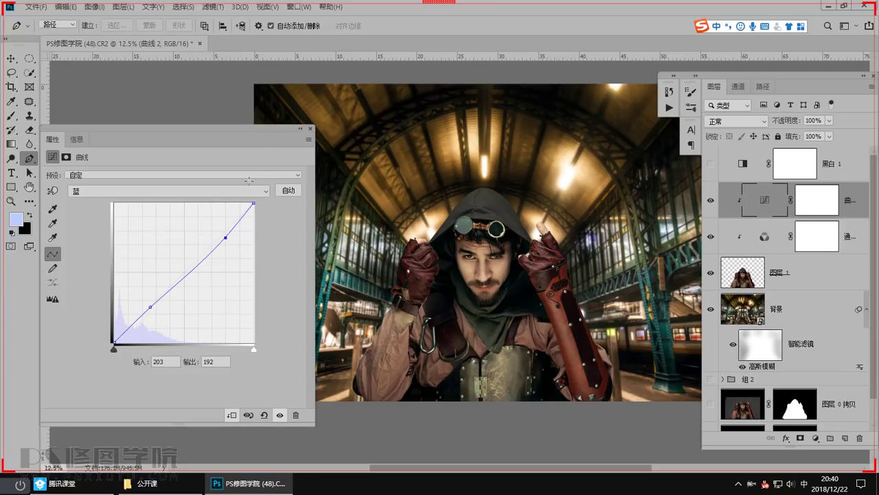
{"action": "left_click", "coordinate": [310, 129]}
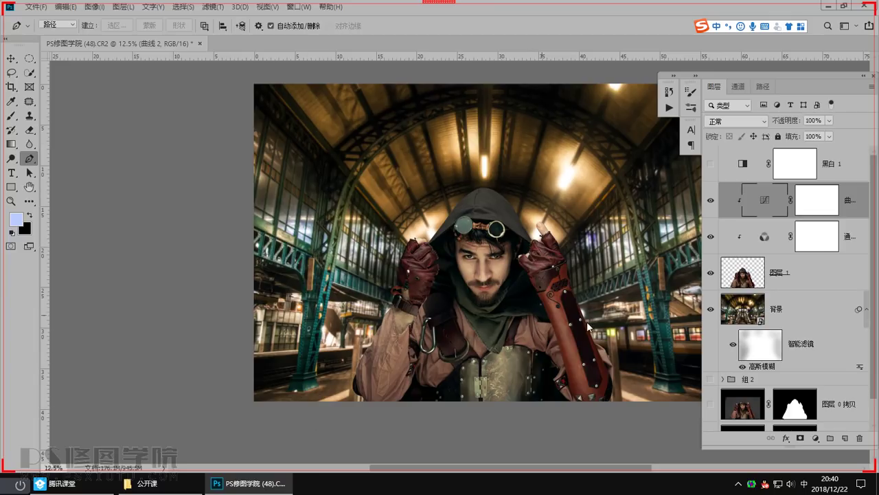
Capture the figure with the new channel adjustments and send the screenshot to the 腾讯课堂 discussion
{"action": "key", "text": "ctrl+alt+a"}
{"action": "left_click_drag", "start_coordinate": [312, 136], "coordinate": [654, 390]}
{"action": "double_click", "coordinate": [491, 318]}
{"action": "left_click", "coordinate": [100, 479]}
{"action": "key", "text": "Return"}
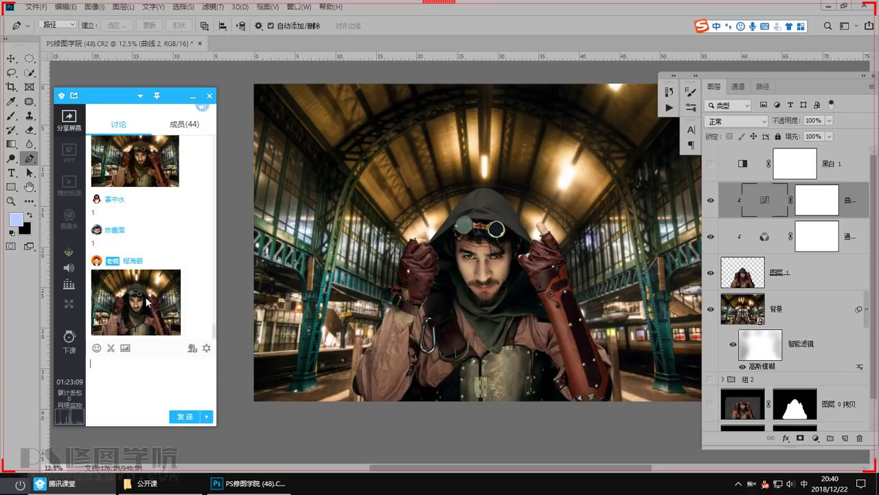
Open the previous warm-toned screenshot from the discussion, capture the part from the background to mid-face, and send it to the discussion
{"action": "left_click", "coordinate": [147, 301]}
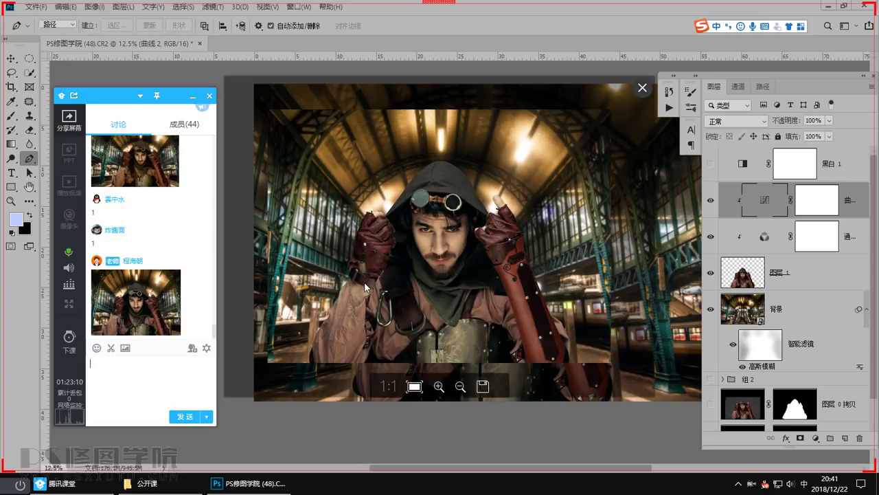
{"action": "double_click", "coordinate": [134, 169]}
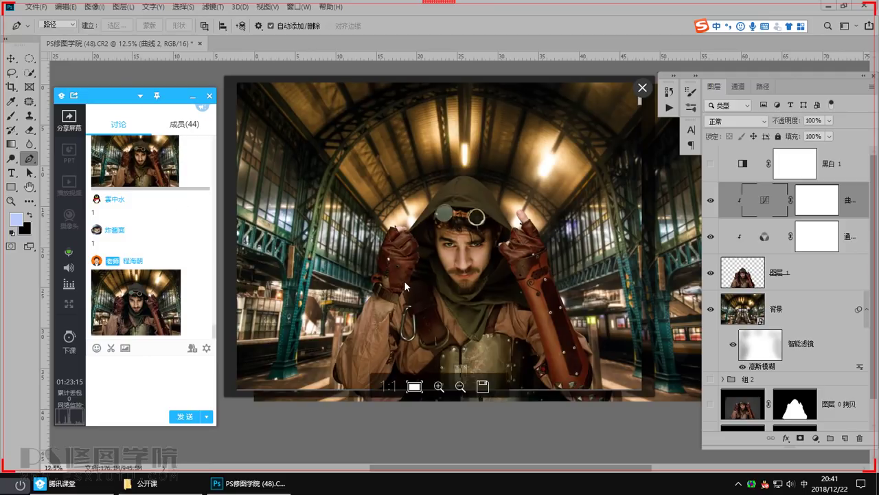
{"action": "key", "text": "ctrl+alt+a"}
{"action": "left_click_drag", "start_coordinate": [288, 154], "coordinate": [461, 373]}
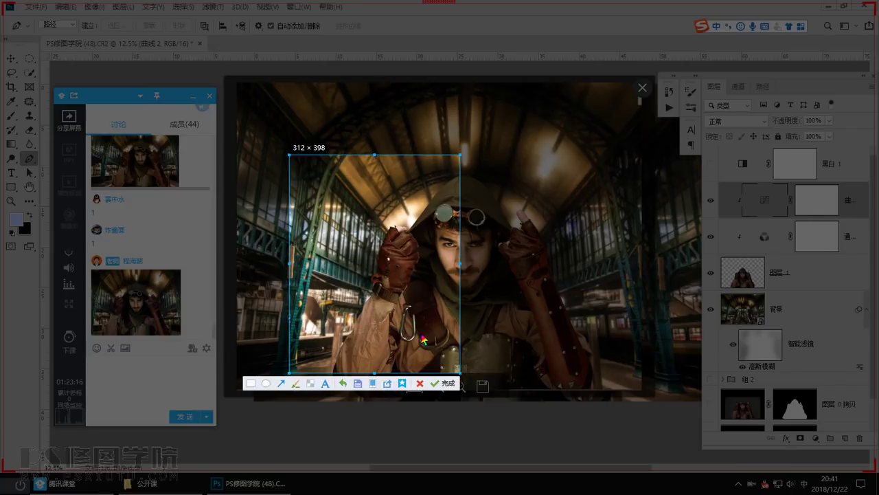
{"action": "left_click", "coordinate": [442, 382]}
{"action": "left_click", "coordinate": [172, 367]}
{"action": "key", "text": "ctrl+v"}
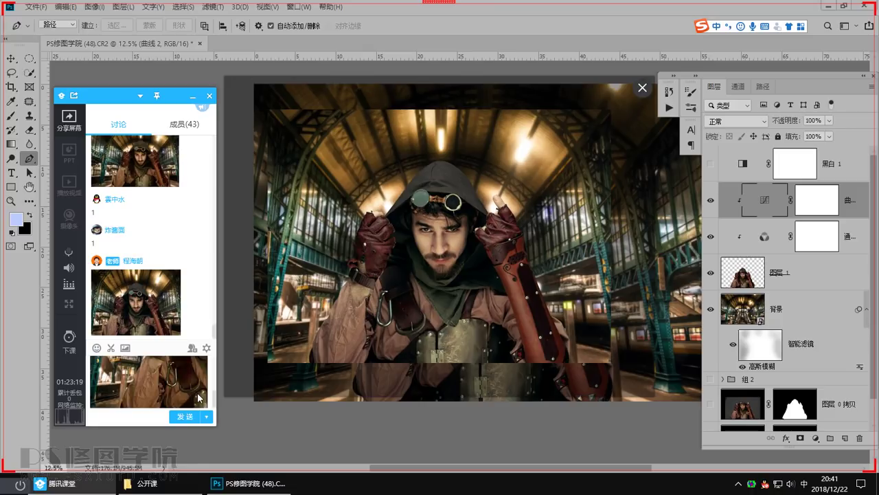
{"action": "key", "text": "Return"}
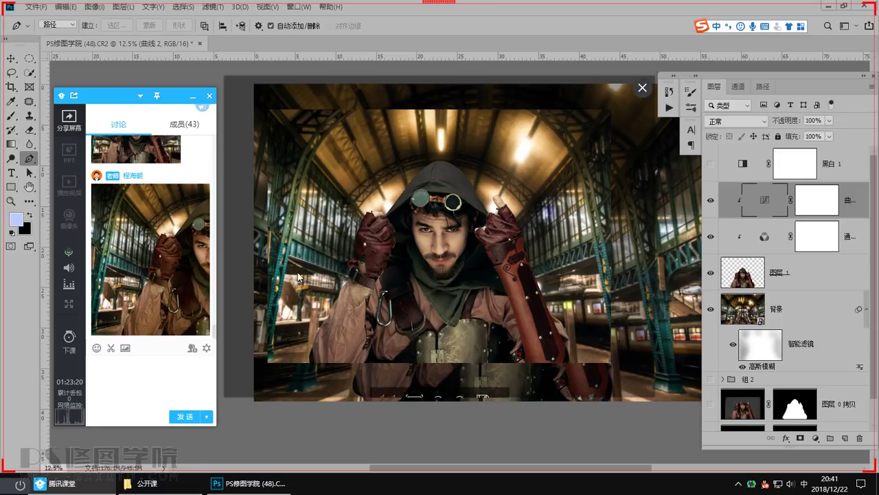
Close the image previews, capture the matching half of the figure in the current composite, and send it to the discussion
{"action": "left_click", "coordinate": [643, 88]}
{"action": "key", "text": "ctrl+alt+a"}
{"action": "left_click_drag", "start_coordinate": [312, 154], "coordinate": [504, 399]}
{"action": "double_click", "coordinate": [394, 348]}
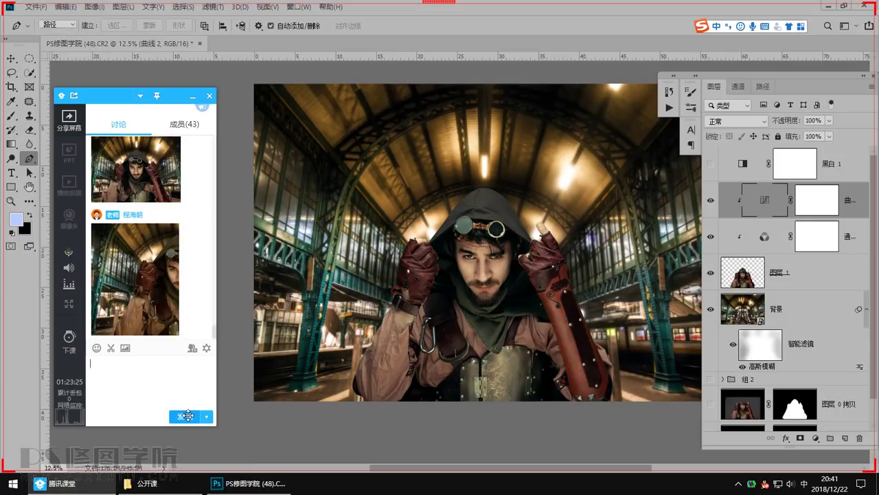
{"action": "key", "text": "ctrl+v"}
{"action": "key", "text": "Return"}
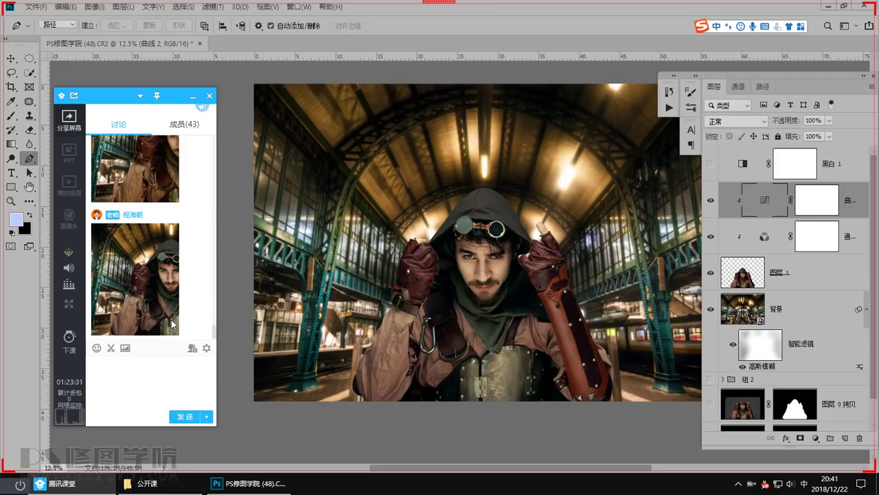
Compare the two half-figure screenshots in the discussion and put the 腾讯课堂 window away
{"action": "scroll", "coordinate": [170, 290], "scroll_direction": "up", "scroll_amount": 3}
{"action": "scroll", "coordinate": [171, 294], "scroll_direction": "down", "scroll_amount": 1}
{"action": "scroll", "coordinate": [168, 301], "scroll_direction": "down", "scroll_amount": 1}
{"action": "left_click", "coordinate": [90, 491]}
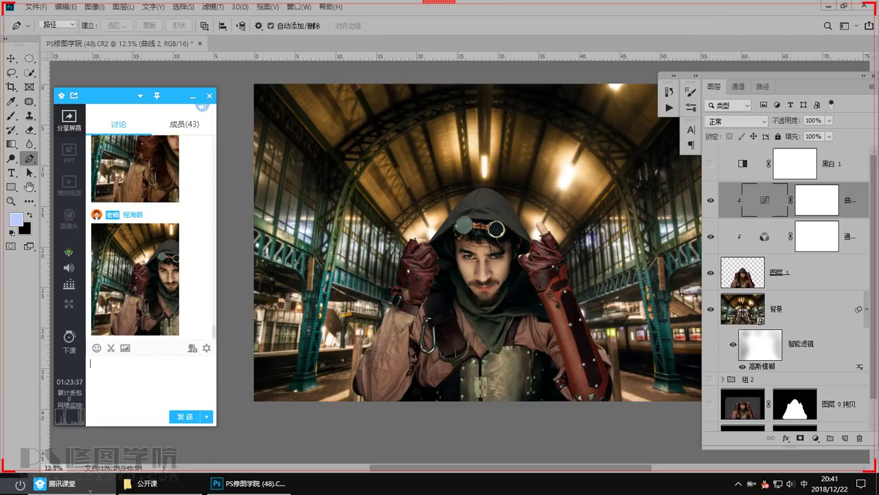
{"action": "left_click", "coordinate": [90, 489]}
Open the 曲线 2 settings and fine-tune the blue channel's highlight point, setting its shadow point to input 67, output 62
{"action": "double_click", "coordinate": [766, 208]}
{"action": "left_click", "coordinate": [82, 192]}
{"action": "left_click", "coordinate": [103, 227]}
{"action": "left_click", "coordinate": [222, 241]}
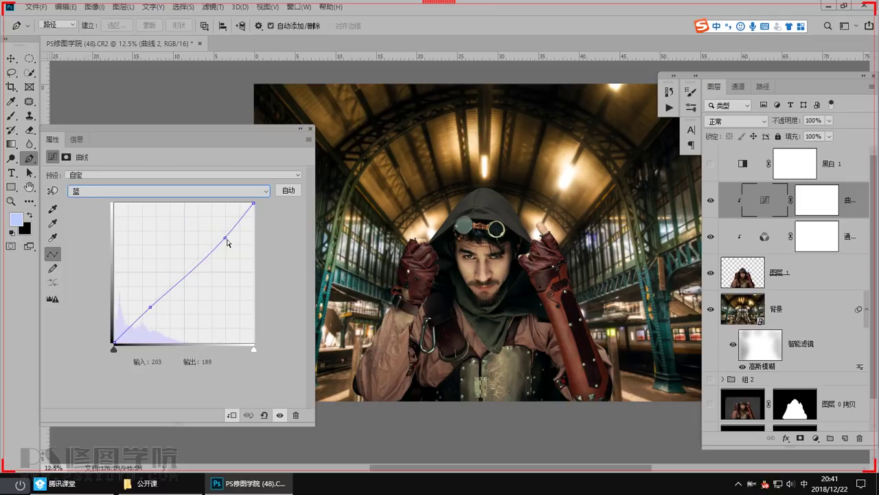
{"action": "left_click_drag", "start_coordinate": [228, 241], "coordinate": [227, 237]}
{"action": "left_click", "coordinate": [151, 309]}
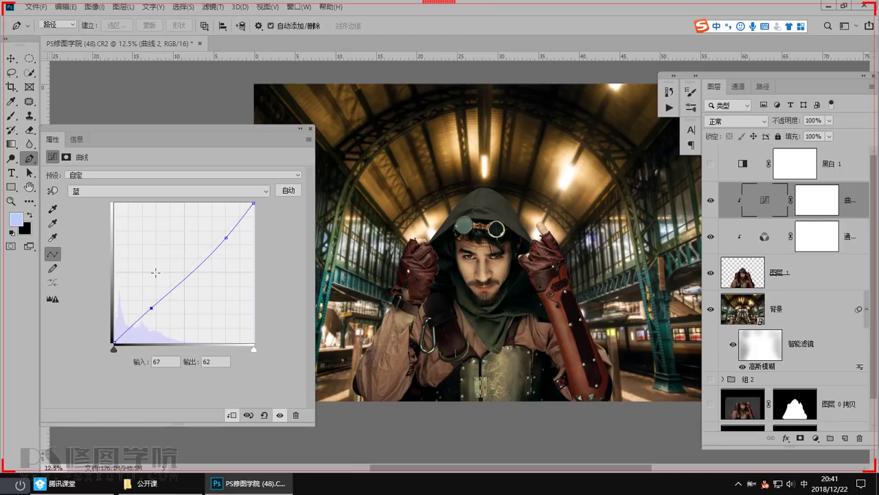
Fine-tune the green channel's highlight point and set its shadow point to input 49, output 52
{"action": "left_click", "coordinate": [157, 192]}
{"action": "left_click", "coordinate": [157, 212]}
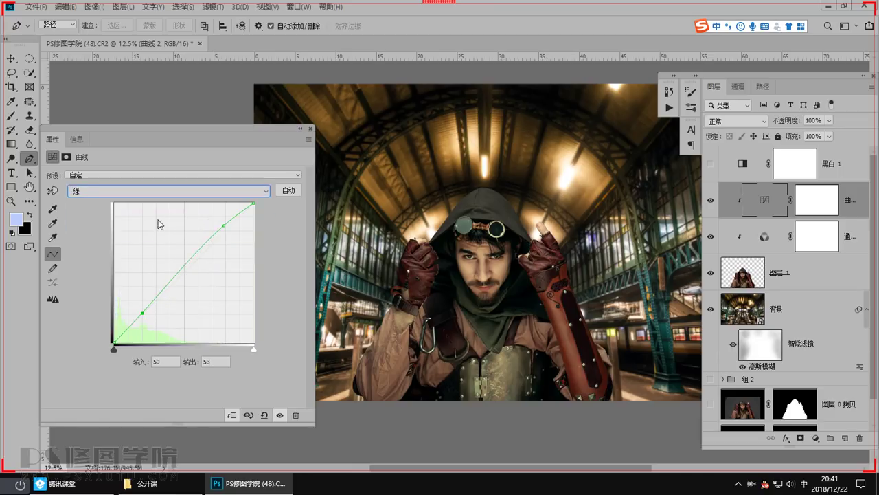
{"action": "left_click_drag", "start_coordinate": [223, 224], "coordinate": [221, 227]}
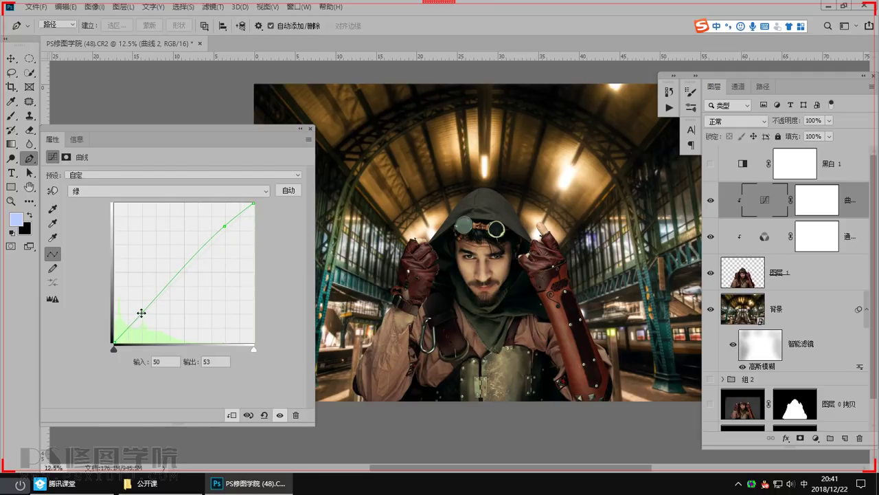
{"action": "left_click_drag", "start_coordinate": [141, 312], "coordinate": [141, 313]}
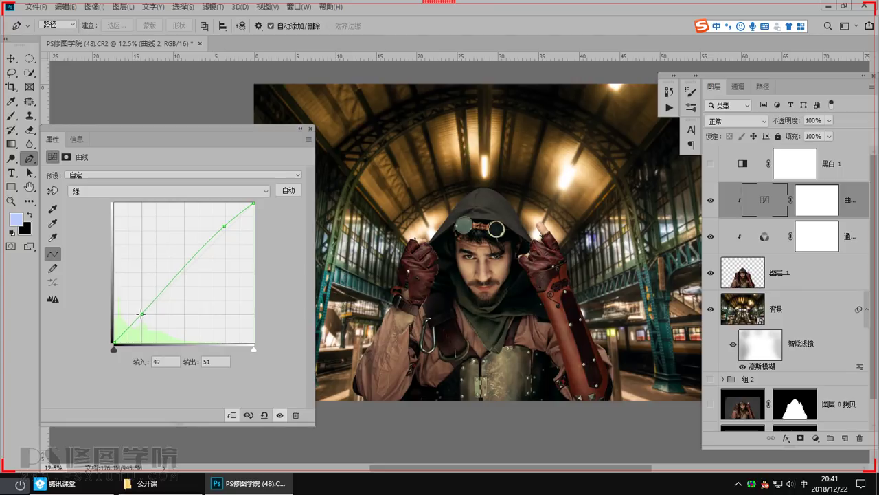
{"action": "left_click_drag", "start_coordinate": [140, 314], "coordinate": [141, 314]}
In the red channel, set the highlight point to input 207, output 212 and the shadow point to input 41, output 30
{"action": "left_click", "coordinate": [132, 193]}
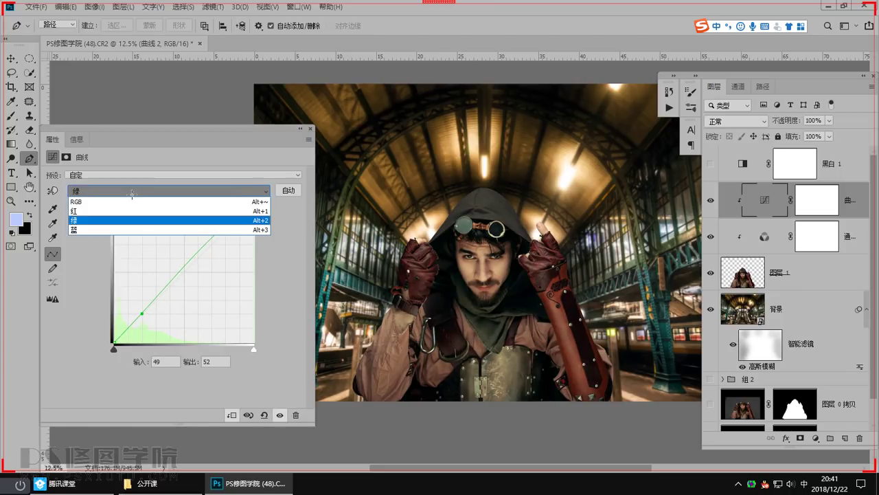
{"action": "left_click", "coordinate": [134, 212]}
{"action": "left_click", "coordinate": [229, 231]}
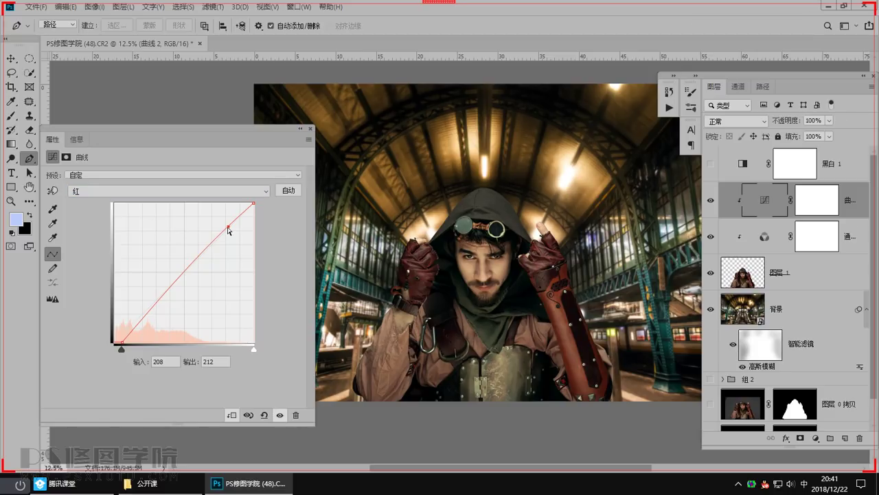
{"action": "left_click_drag", "start_coordinate": [227, 226], "coordinate": [227, 226]}
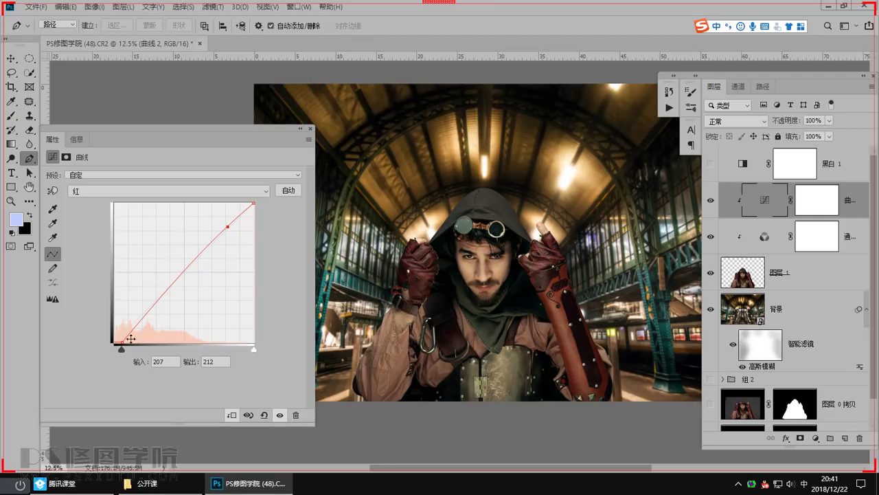
{"action": "left_click_drag", "start_coordinate": [121, 341], "coordinate": [137, 325]}
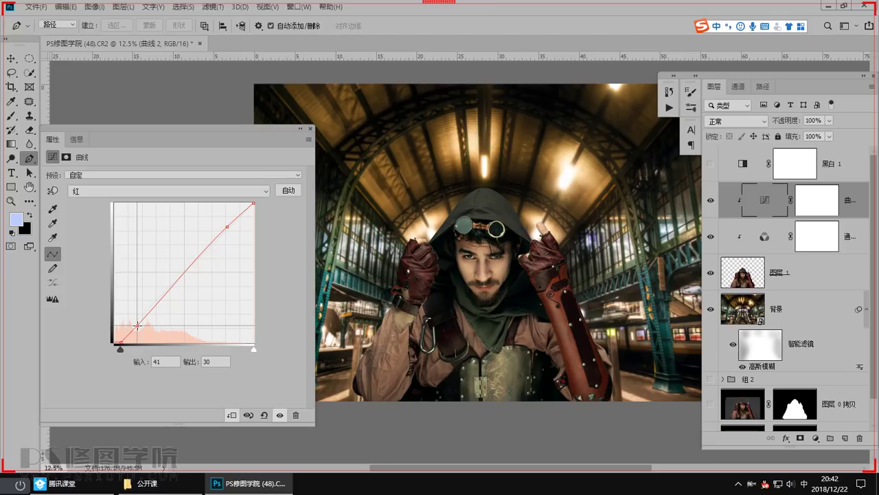
Close the curve settings and compare the composite with and without the 曲线 2 adjustment
{"action": "left_click", "coordinate": [311, 129]}
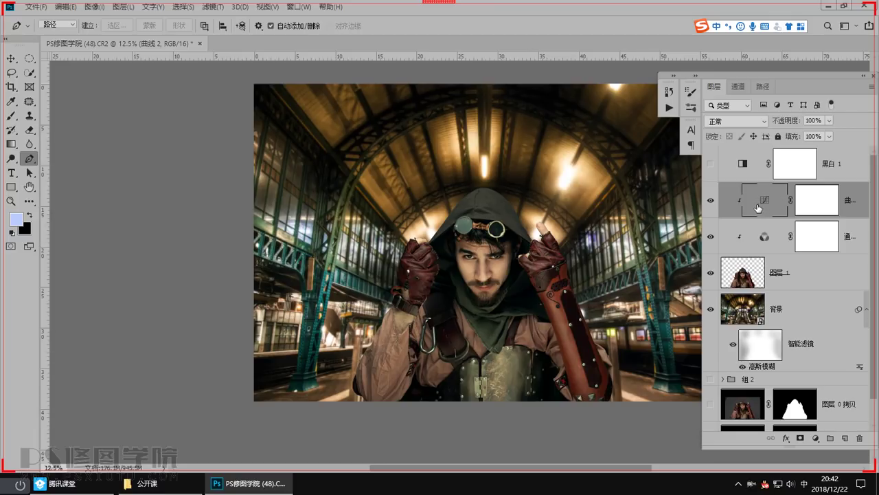
{"action": "left_click", "coordinate": [711, 201]}
{"action": "left_click", "coordinate": [711, 201]}
{"action": "left_click", "coordinate": [711, 200]}
{"action": "left_click", "coordinate": [27, 103]}
{"action": "mouse_move", "coordinate": [460, 209]}
{"action": "left_mouse_down"}
{"action": "mouse_move", "coordinate": [320, 382]}
{"action": "mouse_move", "coordinate": [111, 198]}
{"action": "mouse_move", "coordinate": [286, 178]}
{"action": "mouse_move", "coordinate": [7, 345]}
{"action": "left_mouse_up"}
Review the earlier comparison screenshots in the 腾讯课堂 discussion, return to Photoshop and clear any selection
{"action": "left_click", "coordinate": [78, 484]}
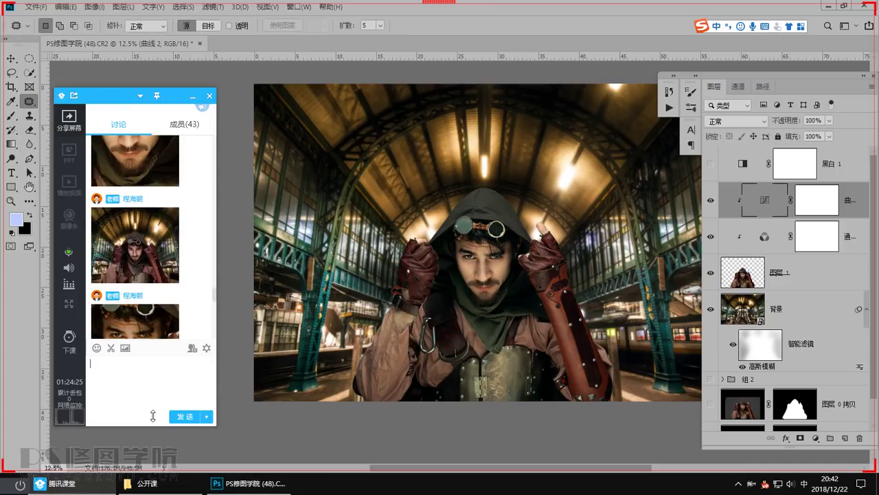
{"action": "scroll", "coordinate": [163, 323], "scroll_direction": "down", "scroll_amount": 4}
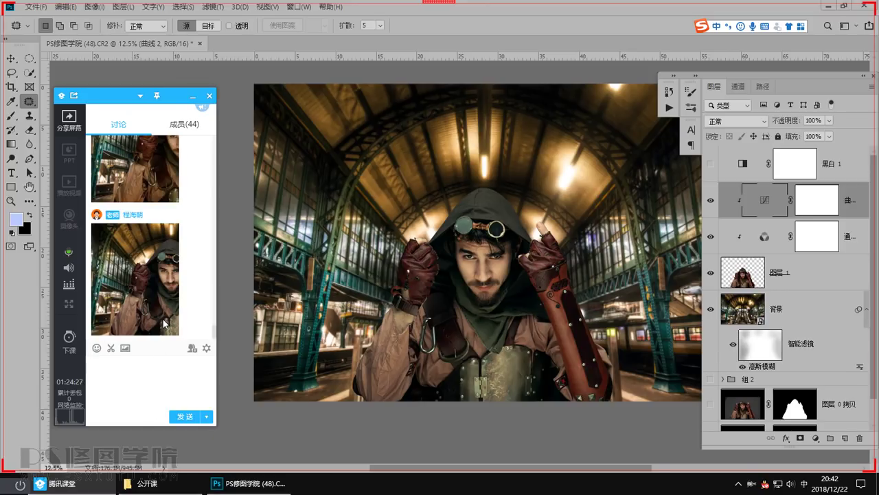
{"action": "scroll", "coordinate": [164, 317], "scroll_direction": "up", "scroll_amount": 3}
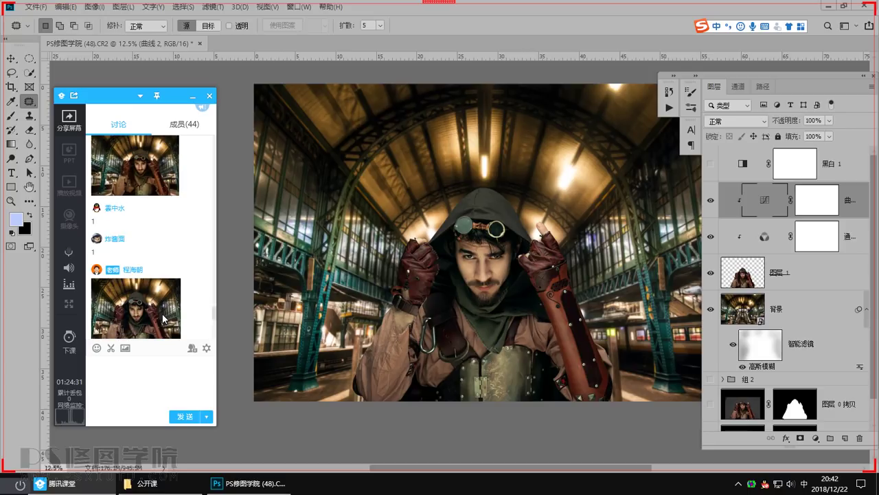
{"action": "scroll", "coordinate": [160, 299], "scroll_direction": "down", "scroll_amount": 3}
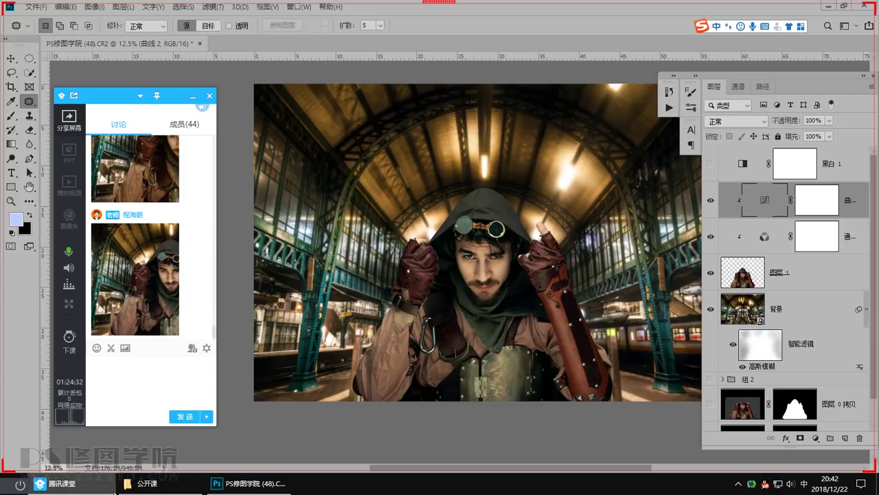
{"action": "left_click", "coordinate": [249, 483]}
{"action": "key", "text": "ctrl+d"}
{"action": "left_click_drag", "start_coordinate": [429, 316], "coordinate": [474, 316]}
{"action": "left_click_drag", "start_coordinate": [534, 300], "coordinate": [419, 327]}
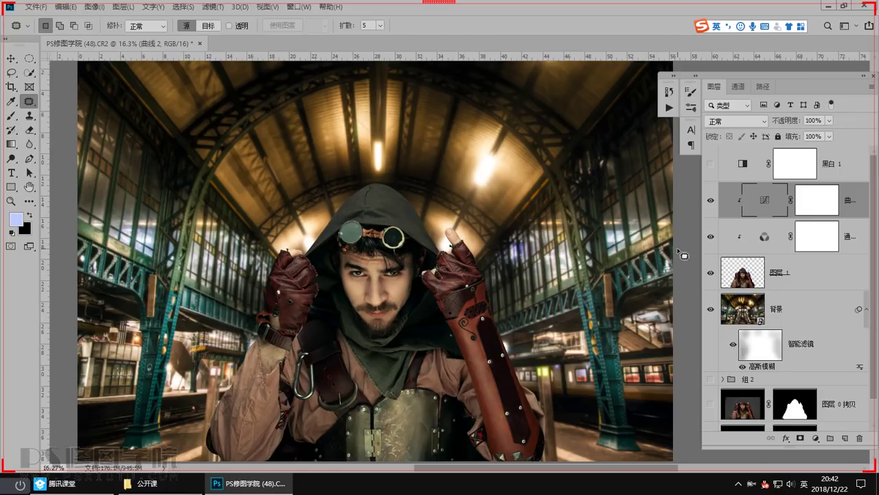
Stamp all visible layers into a new layer above 曲线 2 and set its blend mode to 柔光
{"action": "key", "text": "ctrl+shift+alt+e"}
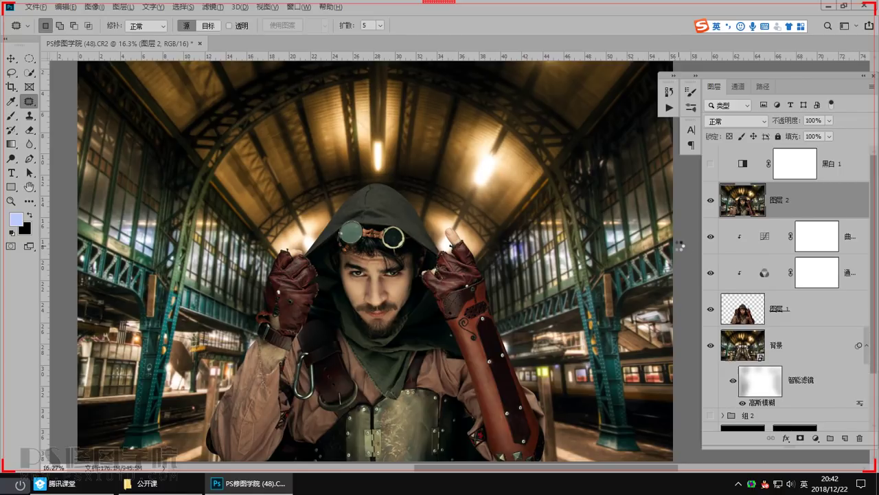
{"action": "left_click", "coordinate": [735, 123]}
{"action": "left_click", "coordinate": [728, 281]}
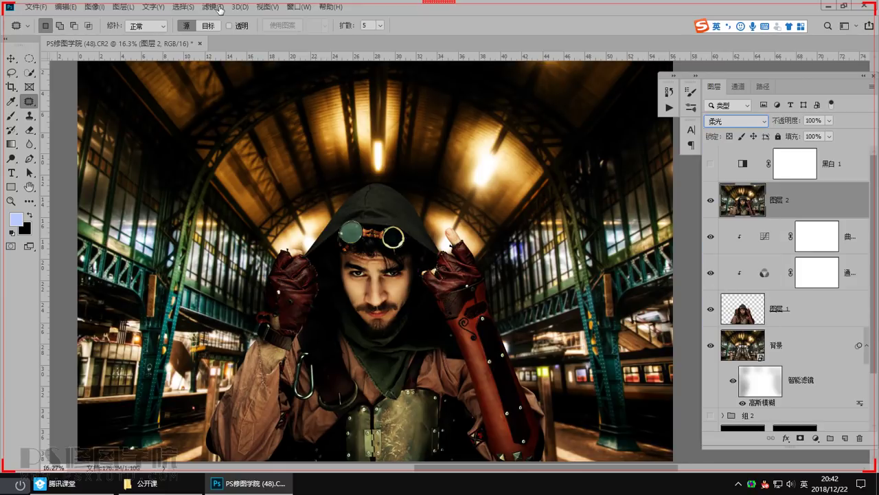
Apply a Gaussian Blur with a radius of 72.6 pixels to the stamped layer 图层 2
{"action": "left_click", "coordinate": [220, 8]}
{"action": "mouse_move", "coordinate": [275, 153]}
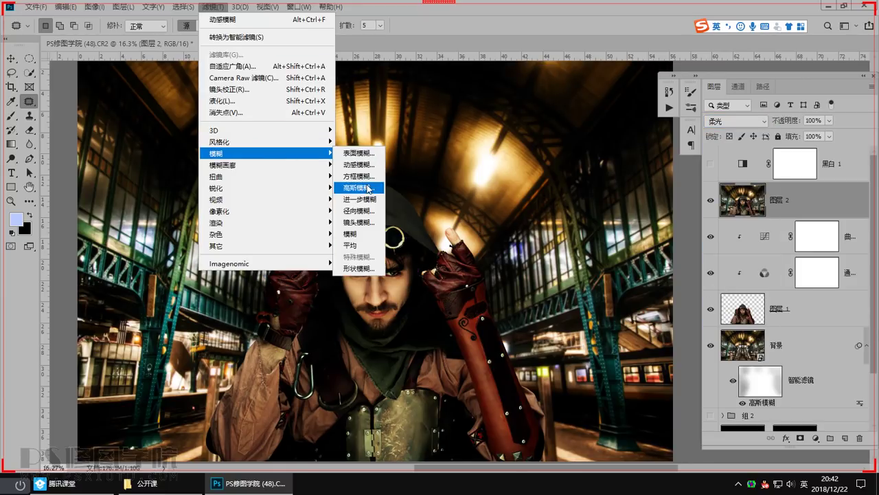
{"action": "left_click", "coordinate": [358, 188]}
{"action": "left_click_drag", "start_coordinate": [767, 358], "coordinate": [764, 364]}
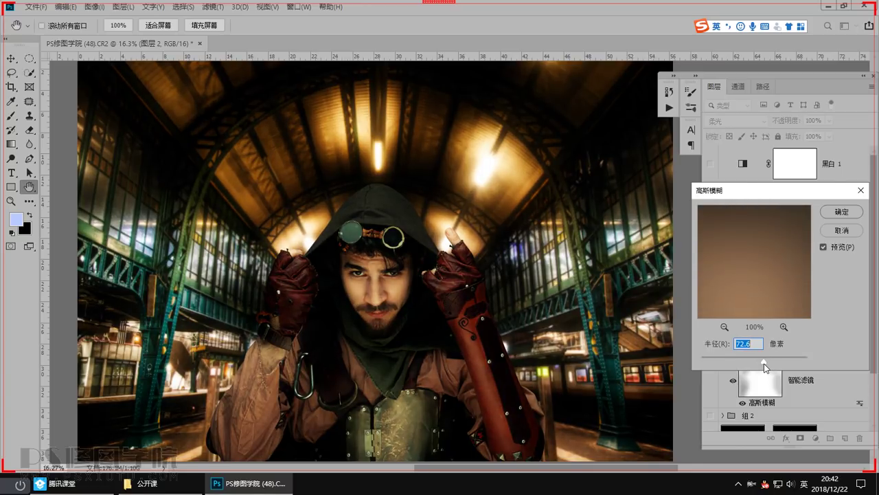
{"action": "left_click", "coordinate": [839, 213]}
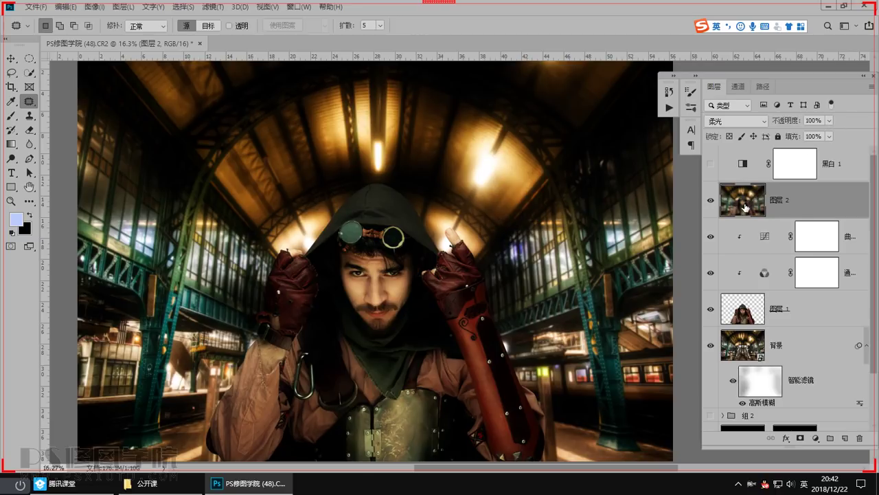
Adjust the Hue/Saturation of 图层 2 to saturation -48 and lightness +35
{"action": "key", "text": "ctrl+u"}
{"action": "left_click", "coordinate": [605, 223]}
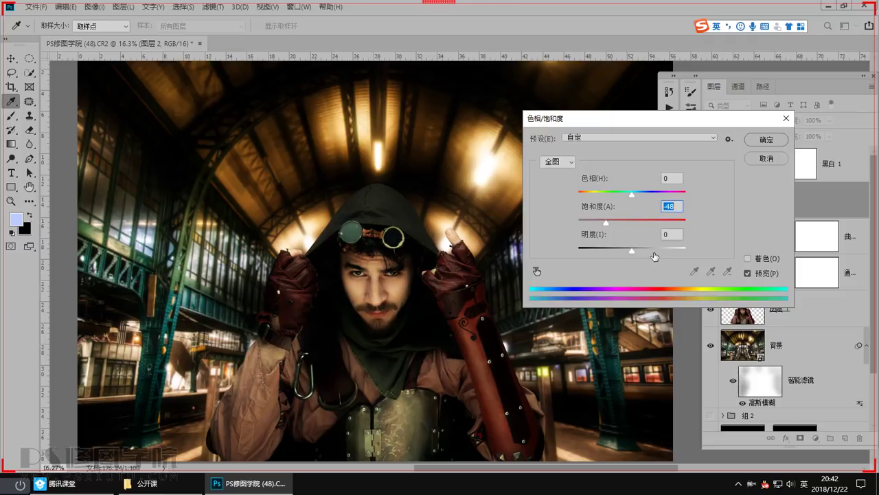
{"action": "left_click_drag", "start_coordinate": [655, 255], "coordinate": [656, 253]}
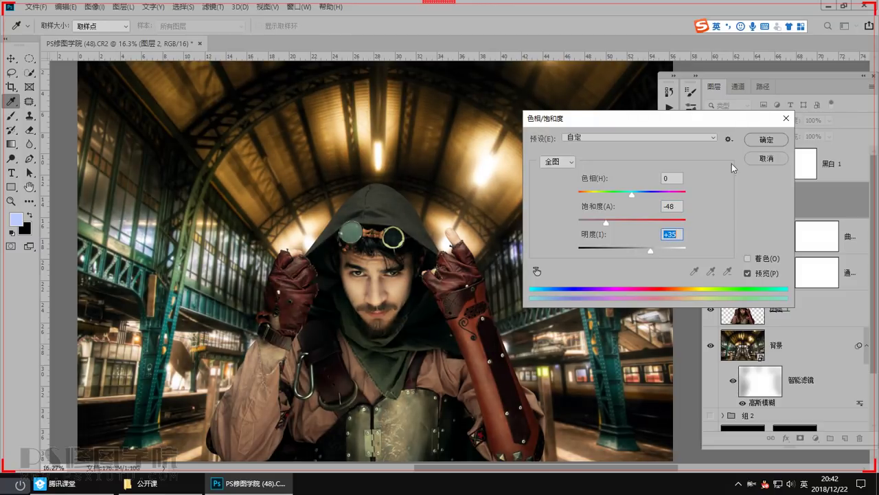
{"action": "key", "text": "Return"}
{"action": "key", "text": "j"}
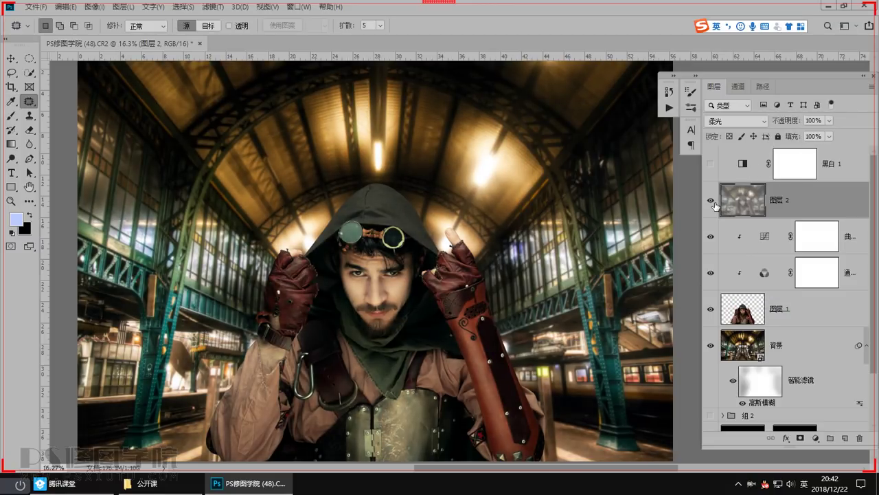
Compare the composite with and without the soft-light 图层 2 and add a layer mask to that layer
{"action": "left_click", "coordinate": [712, 201]}
{"action": "left_click", "coordinate": [711, 201]}
{"action": "scroll", "coordinate": [465, 343], "scroll_direction": "down", "scroll_amount": 2}
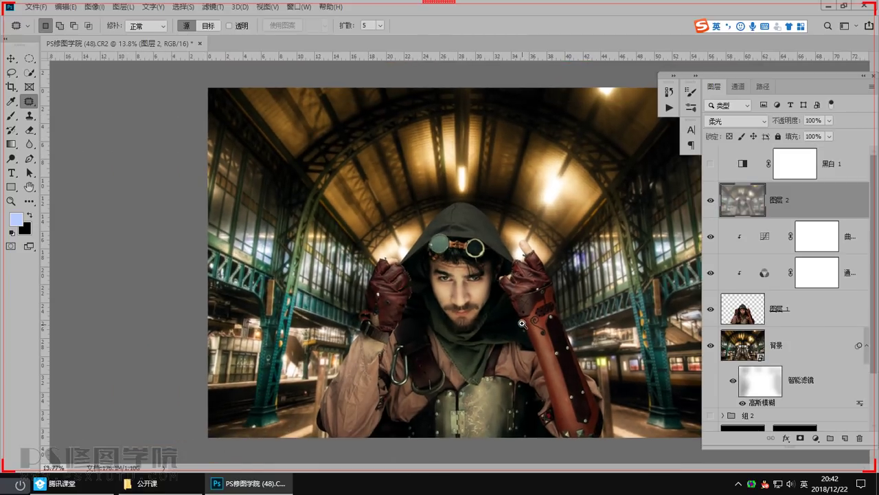
{"action": "scroll", "coordinate": [523, 323], "scroll_direction": "up", "scroll_amount": 2}
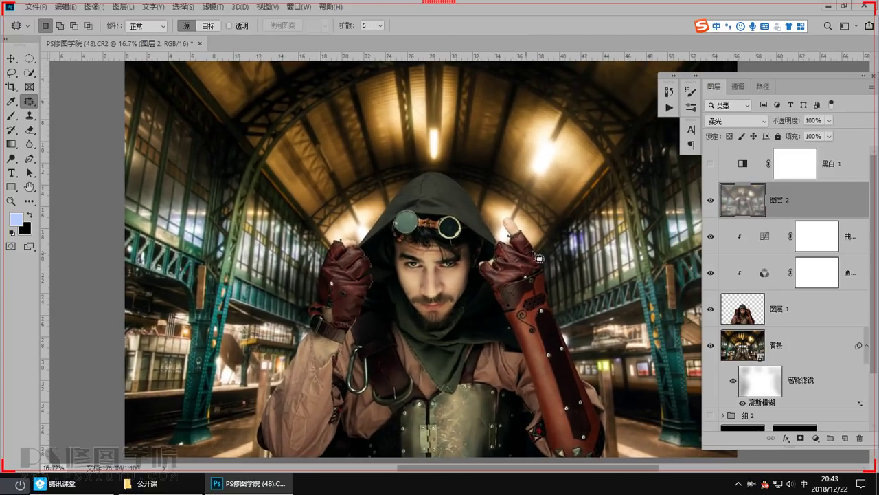
{"action": "left_click", "coordinate": [711, 200]}
{"action": "left_click", "coordinate": [711, 201]}
{"action": "left_click", "coordinate": [711, 200]}
{"action": "left_click", "coordinate": [711, 201]}
{"action": "left_click", "coordinate": [801, 438]}
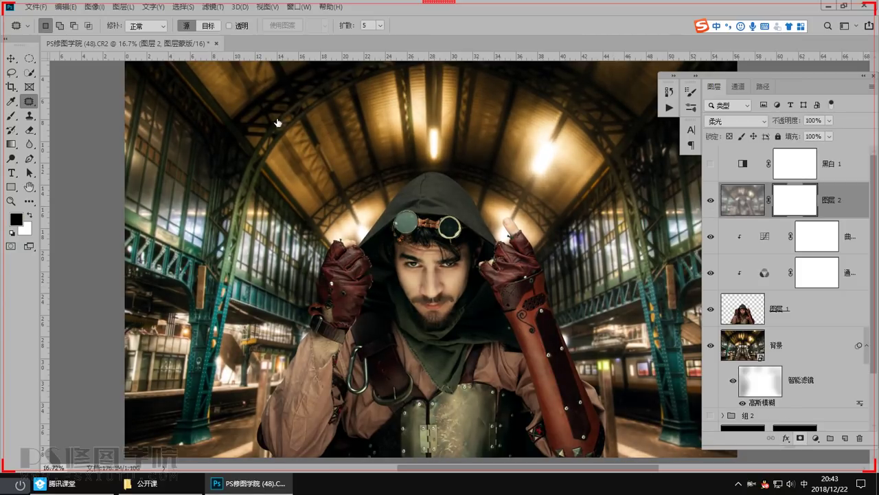
{"action": "left_click", "coordinate": [29, 115]}
{"action": "left_click_drag", "start_coordinate": [424, 315], "coordinate": [460, 312]}
{"action": "left_click", "coordinate": [141, 25]}
{"action": "left_click", "coordinate": [137, 36]}
{"action": "left_click", "coordinate": [426, 348]}
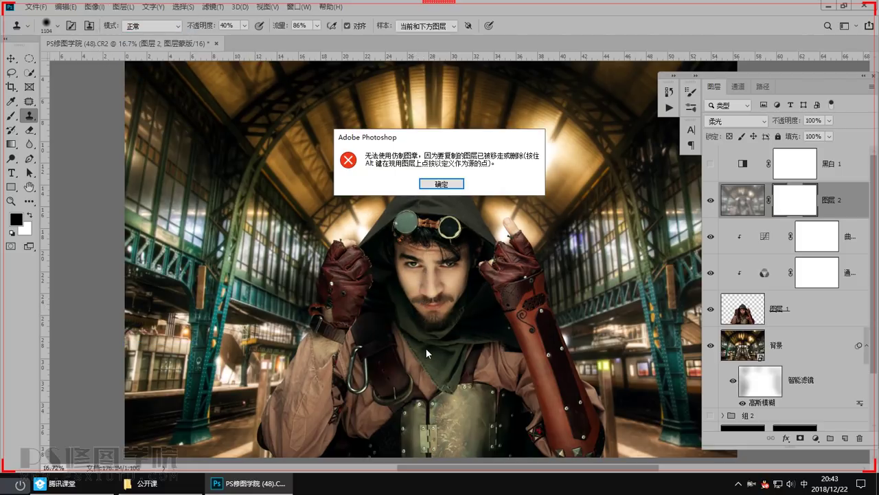
{"action": "left_click", "coordinate": [441, 183]}
{"action": "left_click_drag", "start_coordinate": [375, 263], "coordinate": [365, 253]}
Paint black over the man's face on 图层 2's mask with a soft brush at 17% opacity
{"action": "left_click", "coordinate": [11, 115]}
{"action": "mouse_move", "coordinate": [443, 310]}
{"action": "left_mouse_down"}
{"action": "mouse_move", "coordinate": [441, 259]}
{"action": "mouse_move", "coordinate": [434, 276]}
{"action": "mouse_move", "coordinate": [446, 247]}
{"action": "mouse_move", "coordinate": [438, 217]}
{"action": "mouse_move", "coordinate": [412, 327]}
{"action": "mouse_move", "coordinate": [450, 285]}
{"action": "left_mouse_up"}
{"action": "key", "text": "ctrl+space"}
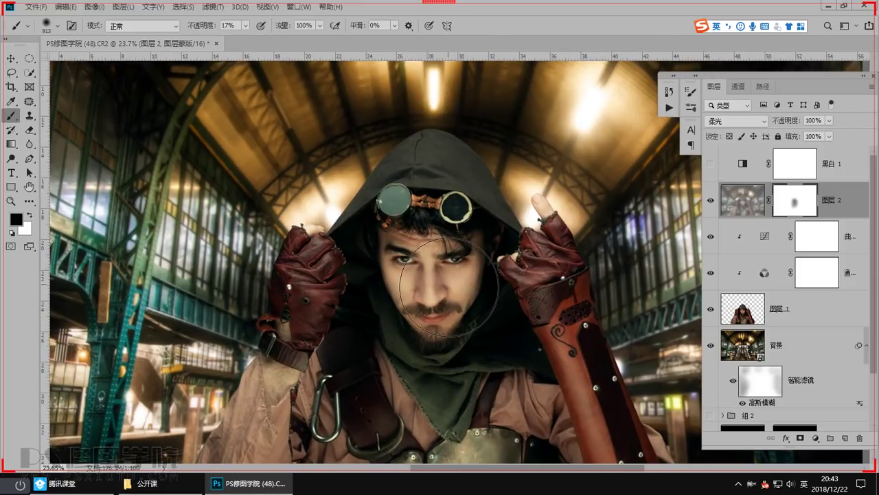
Stamp the visible layers into a new layer and apply a High Pass filter with a radius of 29.1 pixels
{"action": "key", "text": "ctrl+shift+alt+e"}
{"action": "left_click", "coordinate": [211, 6]}
{"action": "mouse_move", "coordinate": [299, 245]}
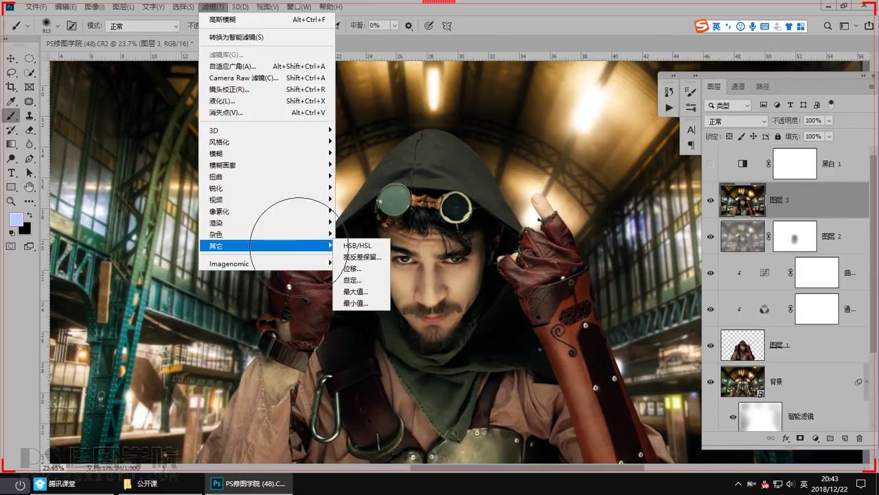
{"action": "left_click", "coordinate": [363, 256]}
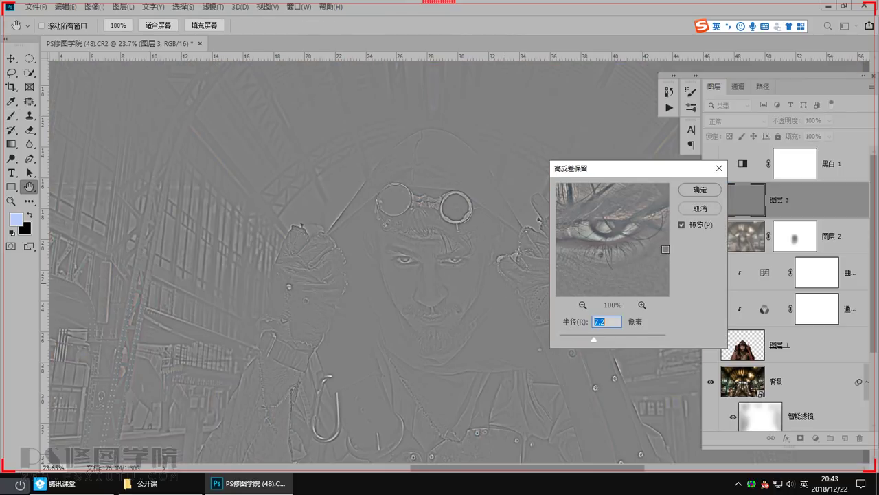
{"action": "left_click_drag", "start_coordinate": [595, 339], "coordinate": [609, 341]}
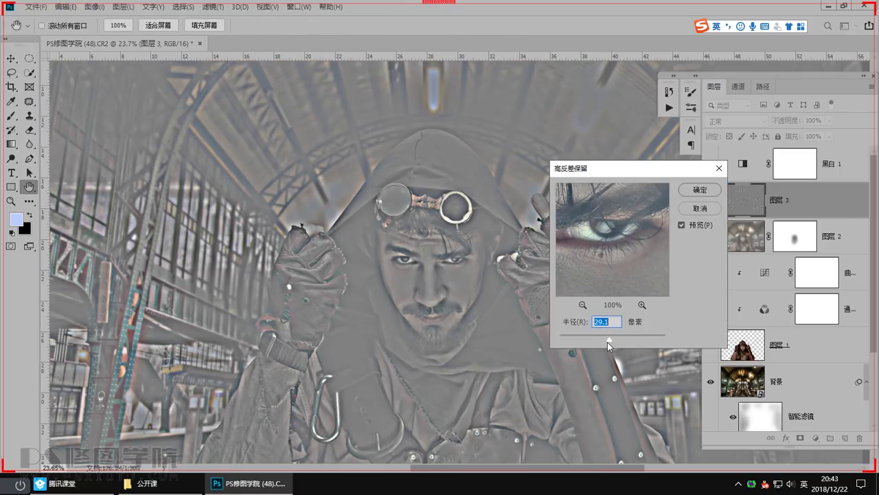
{"action": "left_click", "coordinate": [699, 189]}
Set the high-pass layer's blend mode to 叠加 and check the sharpening on the face and the whole composite
{"action": "key", "text": "b"}
{"action": "left_click", "coordinate": [721, 122]}
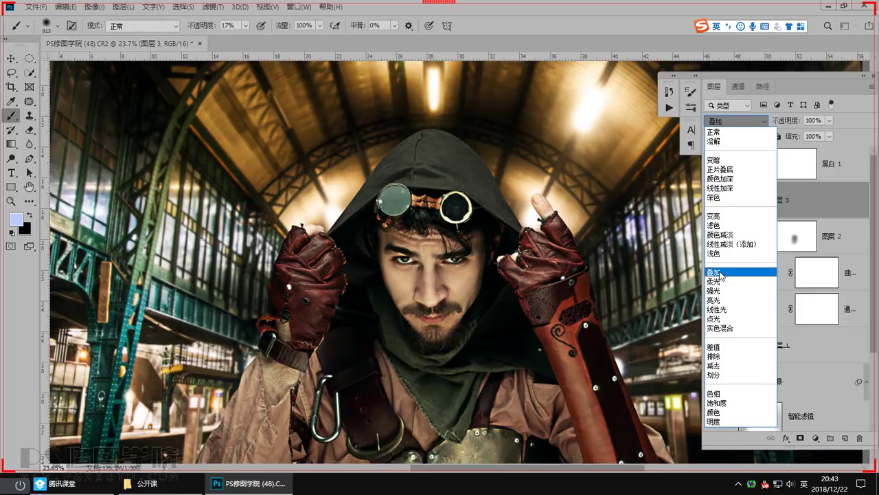
{"action": "left_click", "coordinate": [721, 273]}
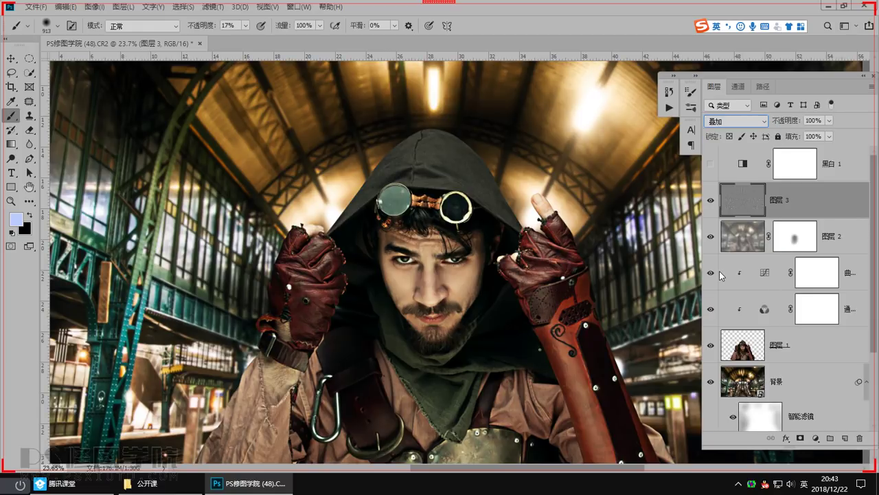
{"action": "left_click_drag", "start_coordinate": [438, 279], "coordinate": [473, 335]}
{"action": "scroll", "coordinate": [360, 289], "scroll_direction": "down", "scroll_amount": 5}
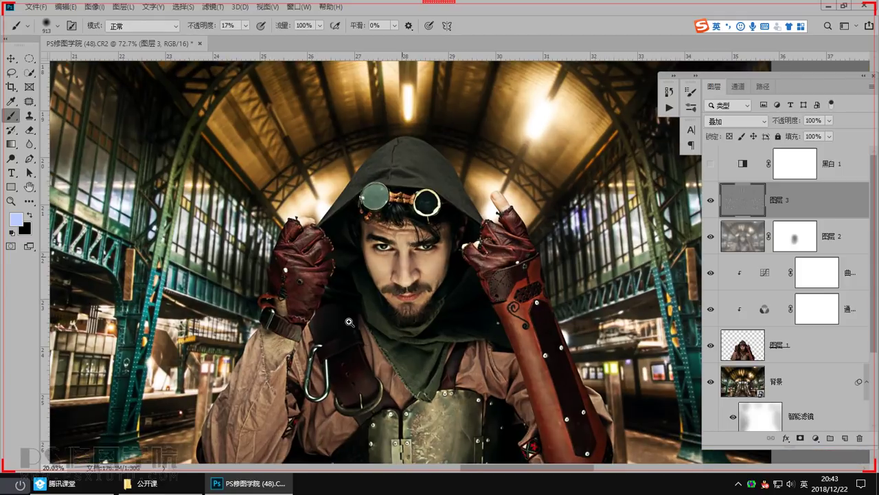
{"action": "scroll", "coordinate": [349, 321], "scroll_direction": "down", "scroll_amount": 3}
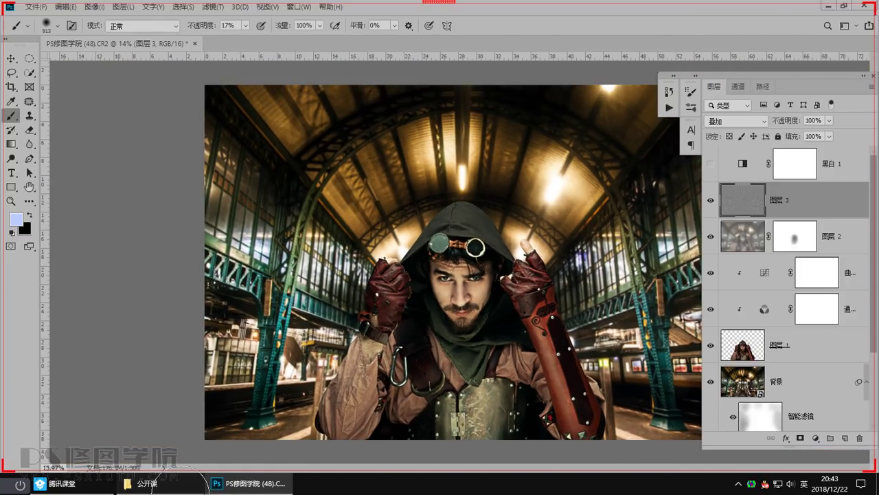
Switch to File Explorer and open the 朋克字体 folder inside 公开课
{"action": "left_click", "coordinate": [182, 490]}
{"action": "scroll", "coordinate": [267, 385], "scroll_direction": "down", "scroll_amount": 3}
{"action": "double_click", "coordinate": [269, 388]}
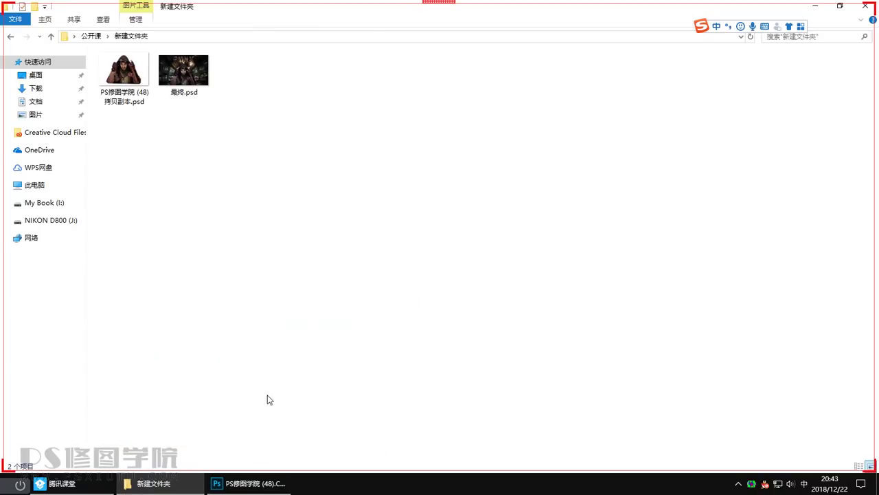
{"action": "key", "text": "alt+Left"}
{"action": "double_click", "coordinate": [158, 406]}
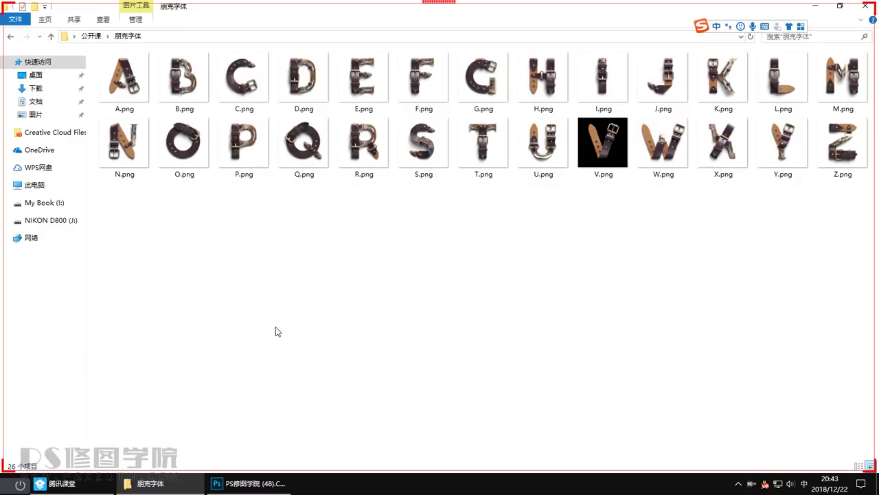
Enlarge the thumbnails in the 朋克字体 folder and look over the belt-style letter images
{"action": "scroll", "coordinate": [286, 326], "scroll_direction": "up", "scroll_amount": 3, "text": "ctrl"}
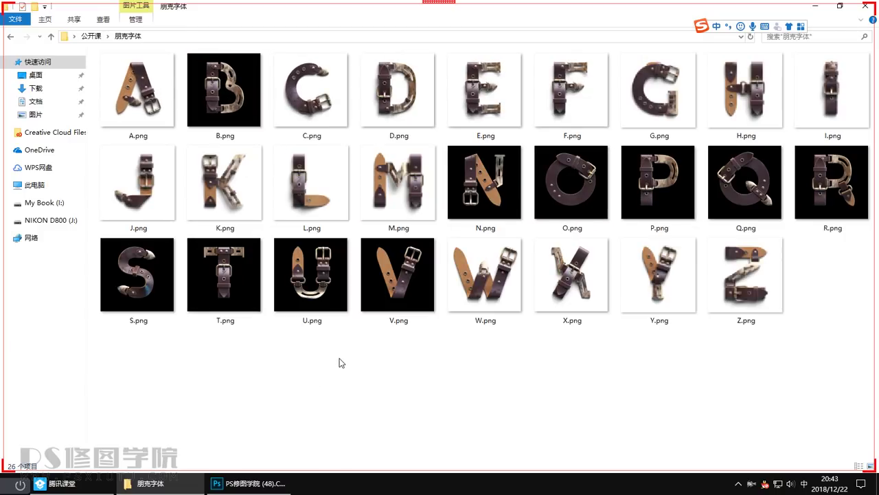
{"action": "left_click_drag", "start_coordinate": [801, 359], "coordinate": [96, 124]}
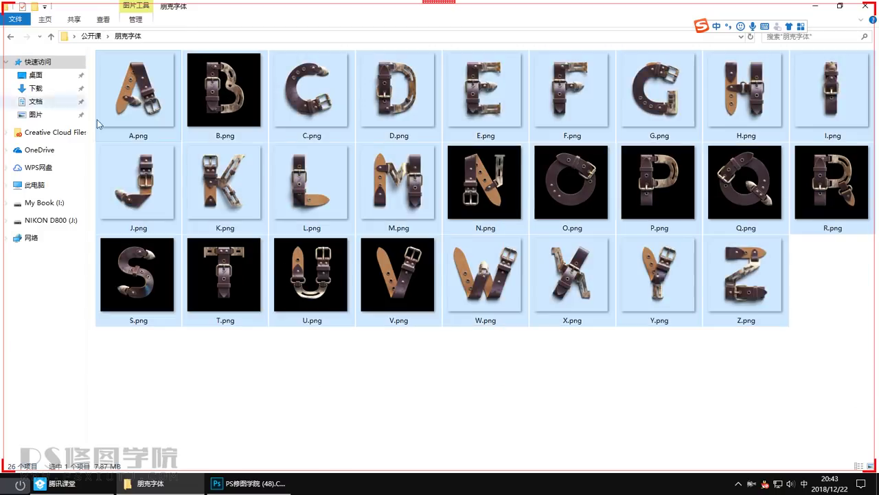
{"action": "left_click", "coordinate": [375, 381]}
{"action": "left_click", "coordinate": [317, 113]}
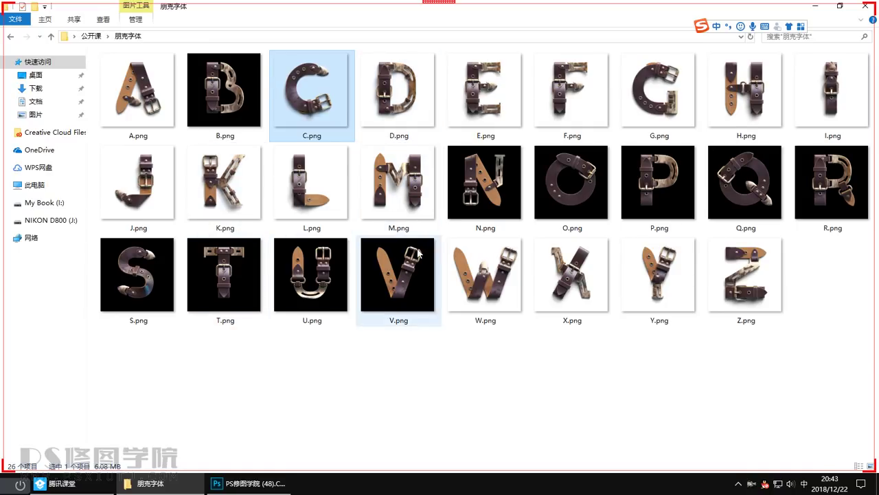
{"action": "mouse_move", "coordinate": [412, 208]}
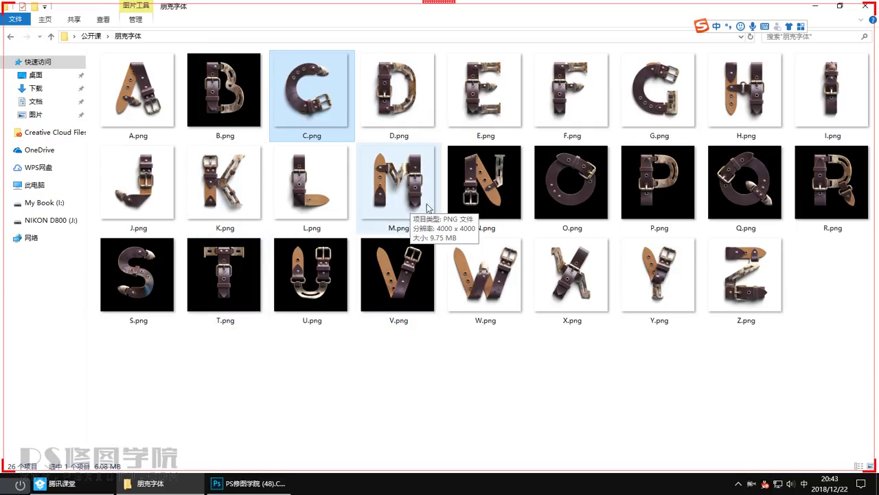
{"action": "left_click", "coordinate": [732, 110], "text": "ctrl"}
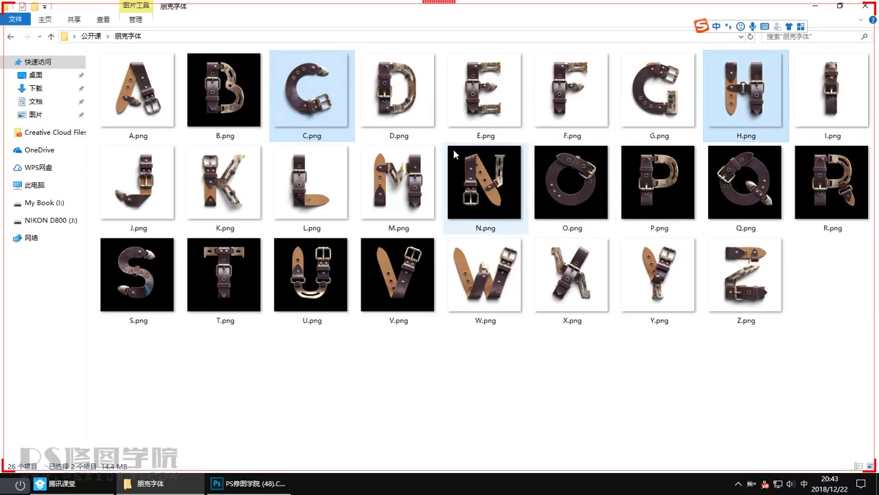
{"action": "left_click", "coordinate": [437, 359]}
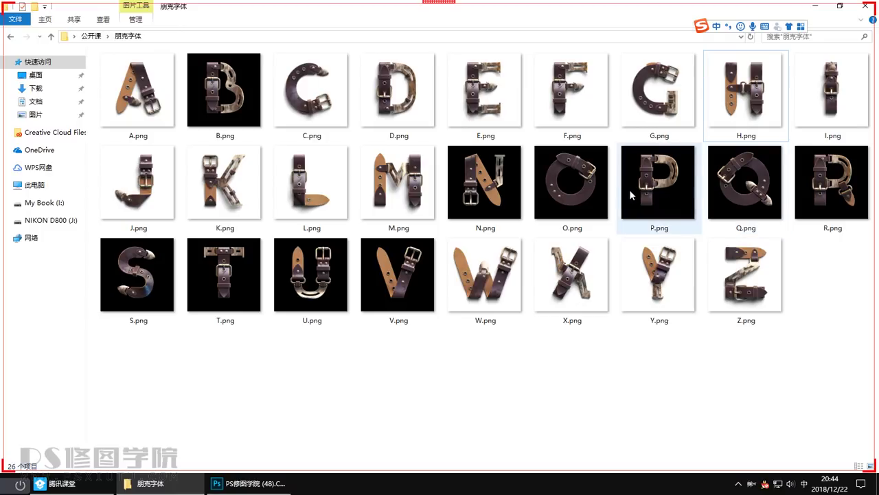
Place the P, S, X, I, U and T letter images into the Photoshop composite as separate layers
{"action": "left_click", "coordinate": [660, 185]}
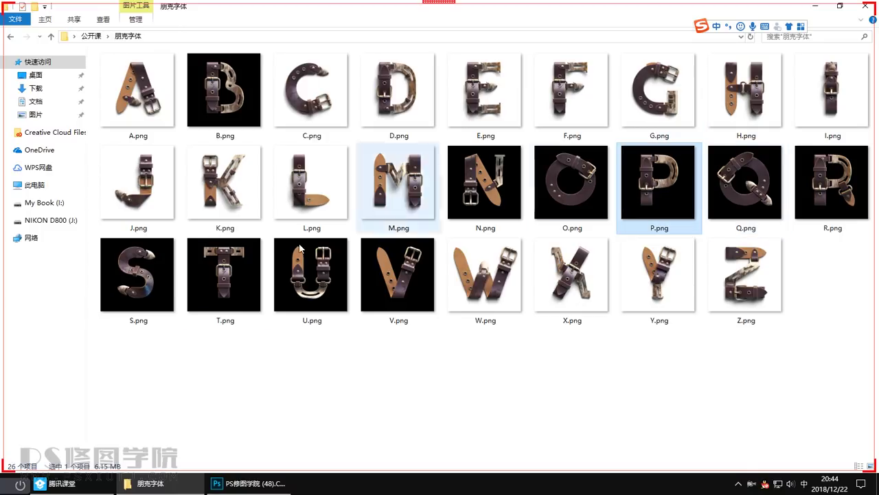
{"action": "left_click", "coordinate": [138, 275], "text": "ctrl"}
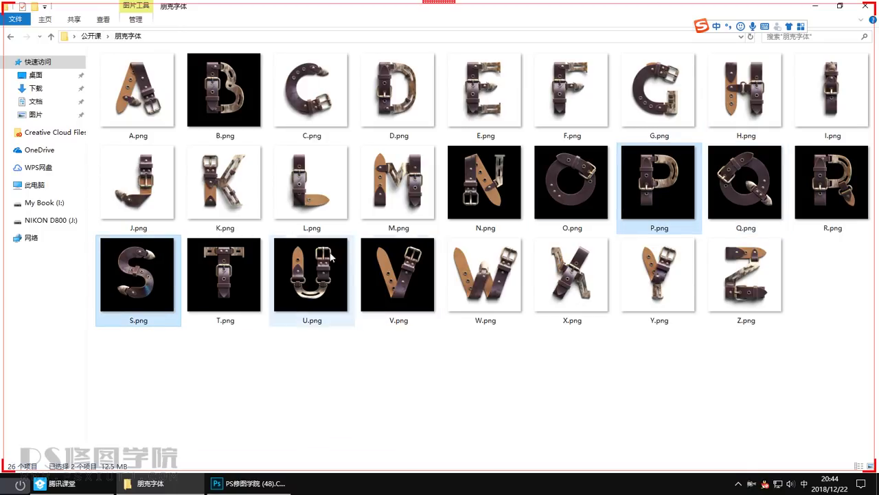
{"action": "left_click", "coordinate": [572, 280], "text": "ctrl"}
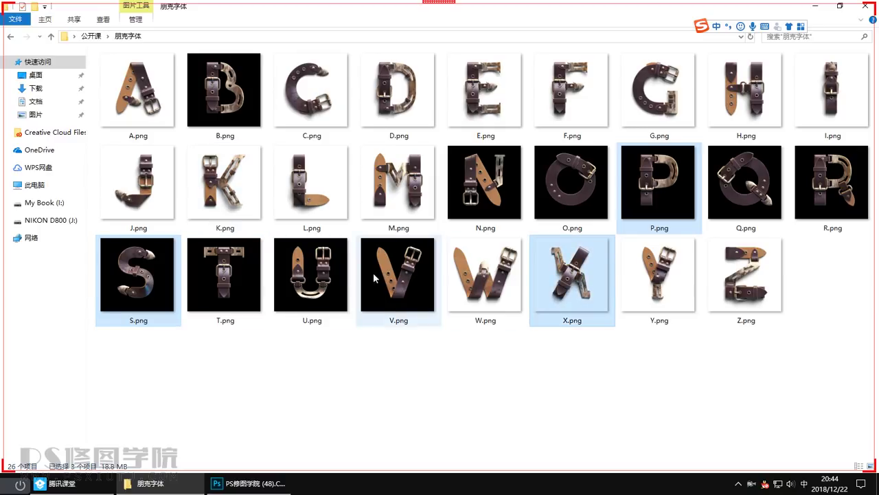
{"action": "left_click", "coordinate": [213, 289], "text": "ctrl"}
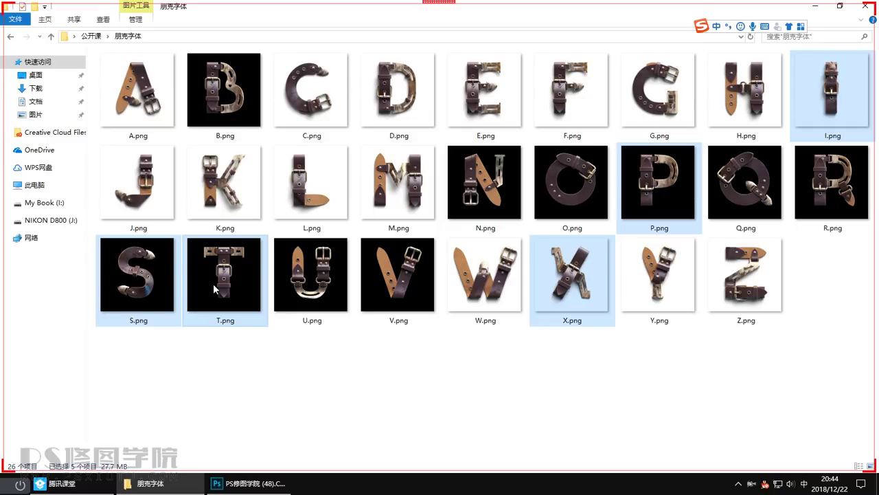
{"action": "left_click", "coordinate": [305, 278], "text": "ctrl"}
{"action": "left_click_drag", "start_coordinate": [226, 292], "coordinate": [407, 286]}
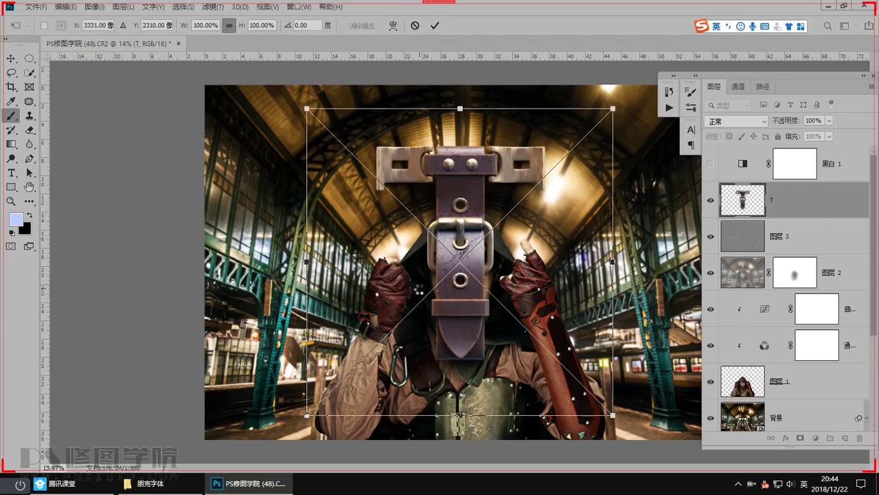
{"action": "key", "text": "Return"}
{"action": "key", "text": "Return"}
{"action": "key", "text": "Return"}
{"action": "key", "text": "Return"}
{"action": "key", "text": "Return"}
{"action": "key", "text": "Return"}
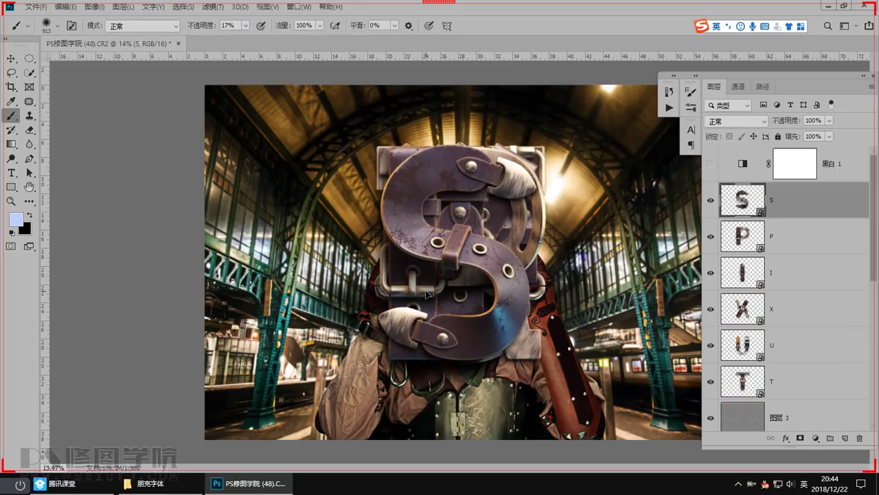
Scale down all six letter layers together and place them in the upper-left area of the canvas
{"action": "scroll", "coordinate": [799, 359], "scroll_direction": "down", "scroll_amount": 2}
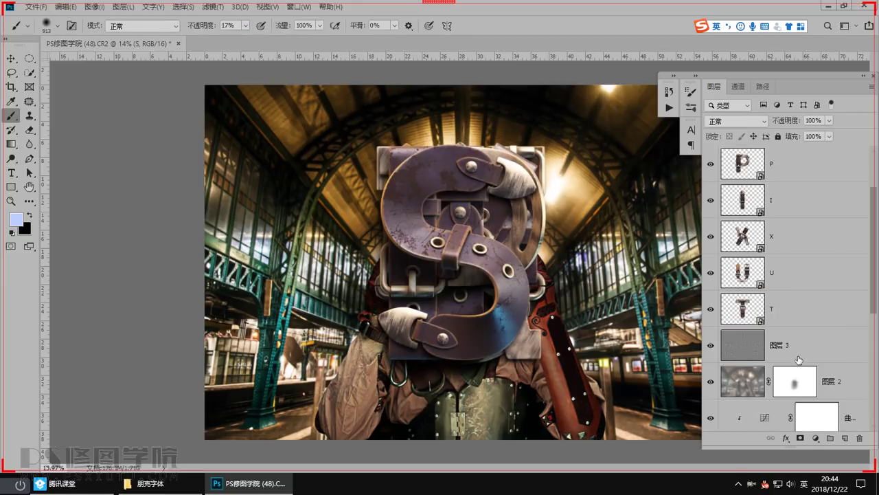
{"action": "left_click", "coordinate": [793, 315], "text": "shift"}
{"action": "key", "text": "ctrl+t"}
{"action": "left_click_drag", "start_coordinate": [545, 400], "coordinate": [297, 287]}
{"action": "key", "text": "Return"}
Move the S and I letters out of the stack so they stand apart
{"action": "key", "text": "b"}
{"action": "left_click", "coordinate": [11, 59]}
{"action": "left_click", "coordinate": [738, 163]}
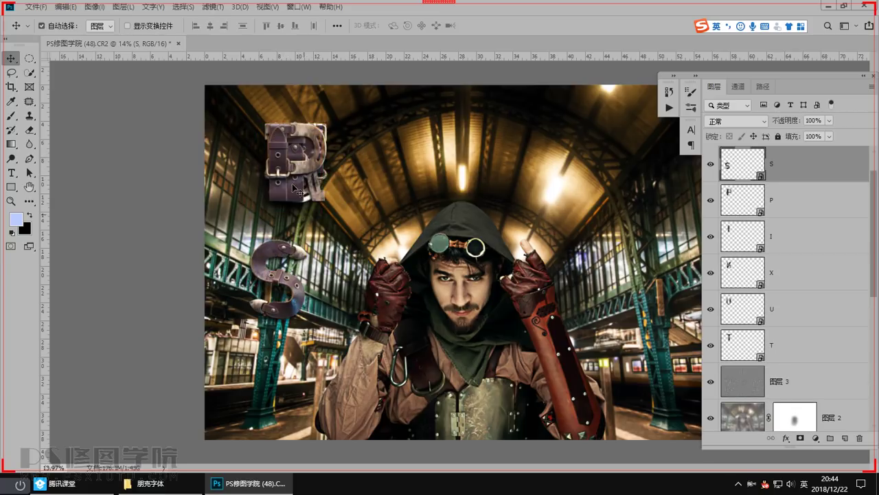
{"action": "left_click_drag", "start_coordinate": [296, 187], "coordinate": [399, 310]}
Add a black solid colour fill layer above 图层 3, beneath the letters
{"action": "scroll", "coordinate": [791, 227], "scroll_direction": "down", "scroll_amount": 2}
{"action": "left_click", "coordinate": [797, 309]}
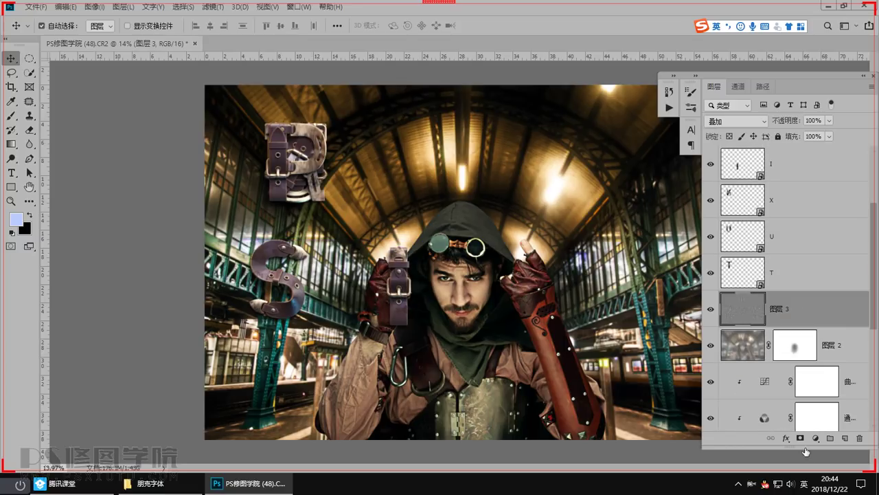
{"action": "left_click", "coordinate": [816, 443]}
{"action": "left_click", "coordinate": [814, 248]}
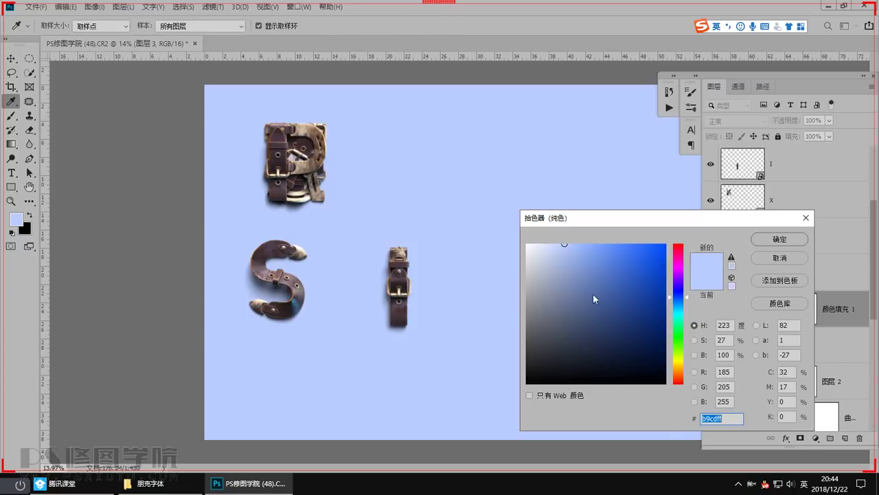
{"action": "left_click", "coordinate": [351, 436]}
{"action": "key", "text": "Return"}
Move the X out of the letter stack and change the fill layer's colour to white
{"action": "left_click_drag", "start_coordinate": [281, 153], "coordinate": [361, 253]}
{"action": "left_click", "coordinate": [740, 342]}
{"action": "double_click", "coordinate": [740, 342]}
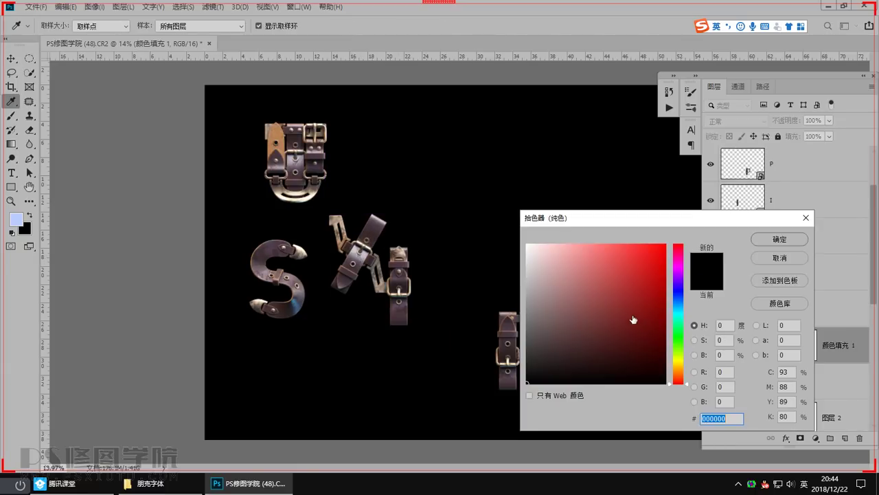
{"action": "left_click", "coordinate": [536, 294]}
{"action": "left_click", "coordinate": [772, 237]}
Spread the remaining letters over the canvas and move P to its upper-left area as the first letter
{"action": "left_click_drag", "start_coordinate": [292, 125], "coordinate": [484, 299]}
{"action": "left_click_drag", "start_coordinate": [351, 264], "coordinate": [359, 386]}
{"action": "left_click_drag", "start_coordinate": [496, 352], "coordinate": [233, 190]}
{"action": "left_click_drag", "start_coordinate": [316, 158], "coordinate": [397, 191]}
Add a horizontal guide at the base of P and stand the S on it beside P
{"action": "left_click_drag", "start_coordinate": [407, 60], "coordinate": [413, 213]}
{"action": "left_click_drag", "start_coordinate": [263, 258], "coordinate": [323, 158]}
{"action": "scroll", "coordinate": [323, 145], "scroll_direction": "up", "scroll_amount": 5}
{"action": "left_click_drag", "start_coordinate": [262, 189], "coordinate": [240, 191]}
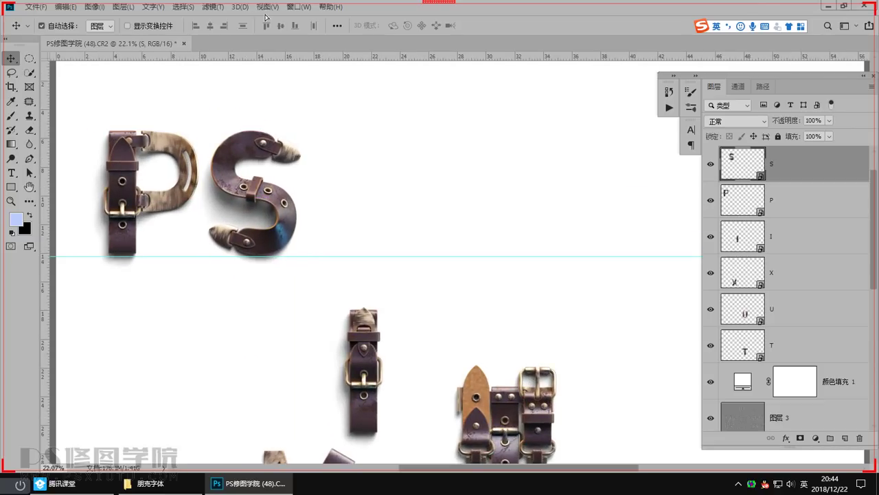
Check the options for displaying guides and for what objects snap to
{"action": "left_click", "coordinate": [269, 7]}
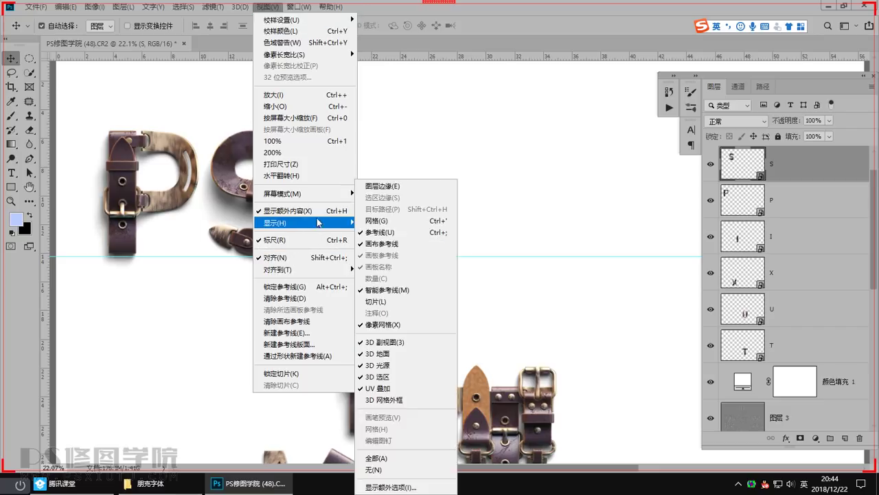
{"action": "mouse_move", "coordinate": [308, 274]}
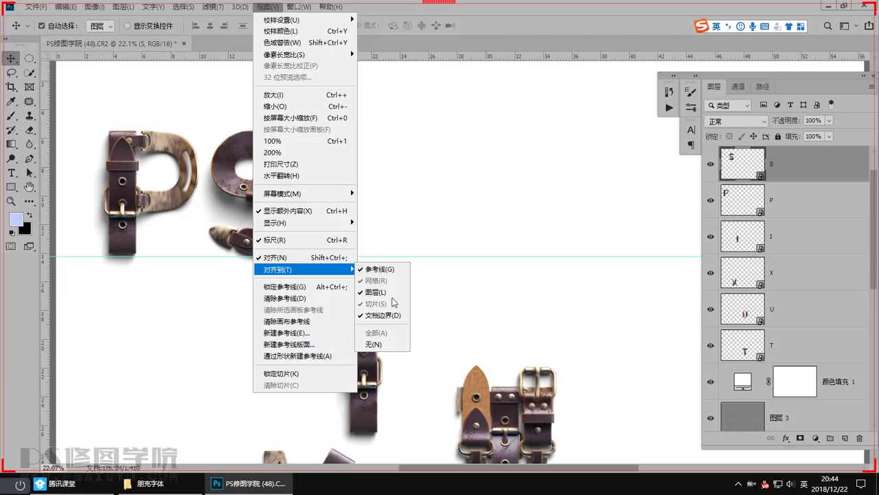
{"action": "left_click", "coordinate": [414, 231]}
Line up X, I and T on the guide to the right of the S
{"action": "scroll", "coordinate": [369, 263], "scroll_direction": "down", "scroll_amount": 2, "text": "alt"}
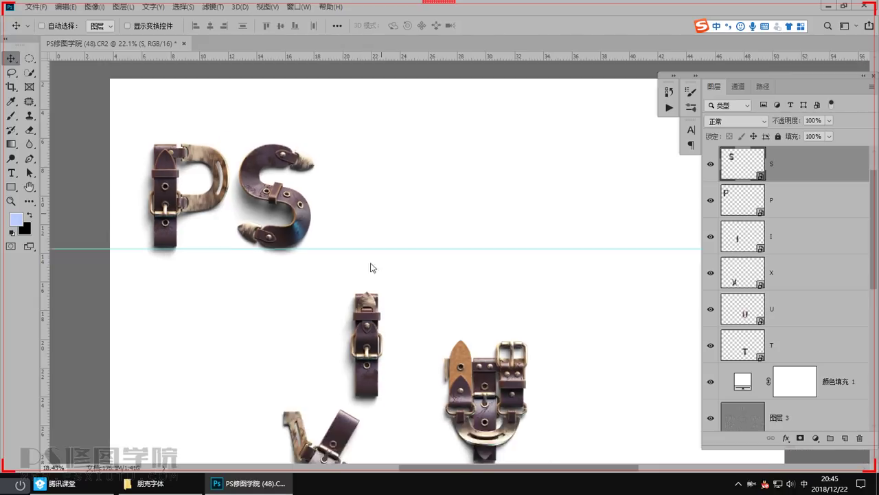
{"action": "left_click_drag", "start_coordinate": [363, 364], "coordinate": [400, 184]}
{"action": "left_click_drag", "start_coordinate": [402, 270], "coordinate": [563, 221]}
{"action": "left_click_drag", "start_coordinate": [506, 315], "coordinate": [548, 294]}
{"action": "left_click_drag", "start_coordinate": [566, 237], "coordinate": [451, 179]}
{"action": "left_click_drag", "start_coordinate": [553, 308], "coordinate": [535, 186]}
Duplicate the U as the last letter after T and set the original U between I and T
{"action": "left_click", "coordinate": [491, 313]}
{"action": "left_click_drag", "start_coordinate": [490, 314], "coordinate": [583, 152]}
{"action": "key", "text": "Tab"}
{"action": "left_click_drag", "start_coordinate": [511, 173], "coordinate": [660, 172]}
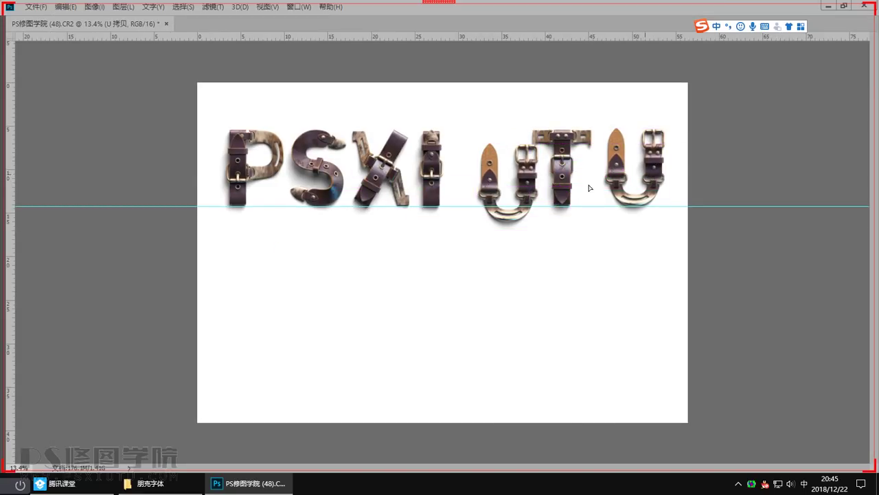
{"action": "left_click_drag", "start_coordinate": [527, 192], "coordinate": [507, 177]}
{"action": "left_click_drag", "start_coordinate": [616, 184], "coordinate": [606, 183]}
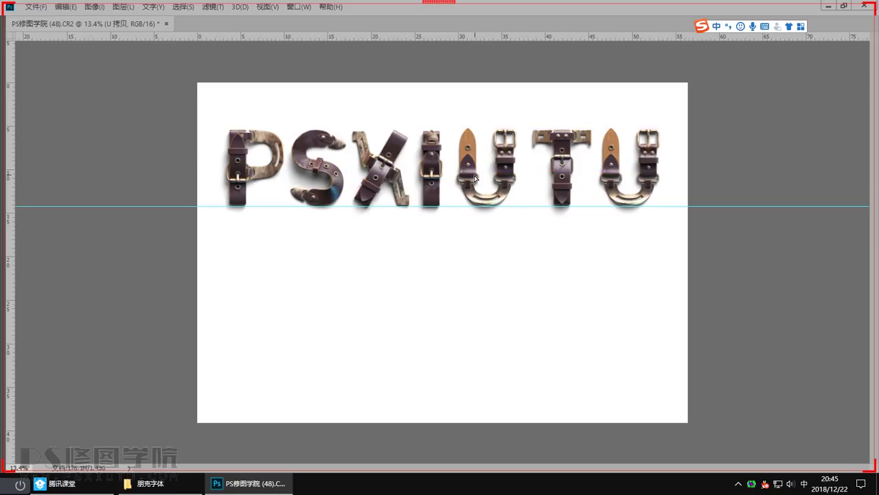
Nudge the first U and the I slightly right to even out the letter spacing
{"action": "key", "text": "Right"}
{"action": "key", "text": "Right"}
{"action": "key", "text": "Right"}
{"action": "key", "text": "Right"}
{"action": "left_click", "coordinate": [431, 180]}
{"action": "key", "text": "Right"}
{"action": "key", "text": "Right"}
{"action": "key", "text": "Right"}
{"action": "key", "text": "Right"}
{"action": "key", "text": "shift+Right"}
{"action": "key", "text": "shift+Right"}
Nudge the X right and the S and P left to balance the spacing at the word's start
{"action": "left_click", "coordinate": [386, 177]}
{"action": "key", "text": "shift+Right"}
{"action": "key", "text": "shift+Right"}
{"action": "key", "text": "shift+Right"}
{"action": "key", "text": "shift+Right"}
{"action": "key", "text": "shift+Right"}
{"action": "left_click", "coordinate": [325, 177]}
{"action": "key", "text": "shift+Left"}
{"action": "left_click", "coordinate": [271, 171]}
{"action": "key", "text": "shift+Left"}
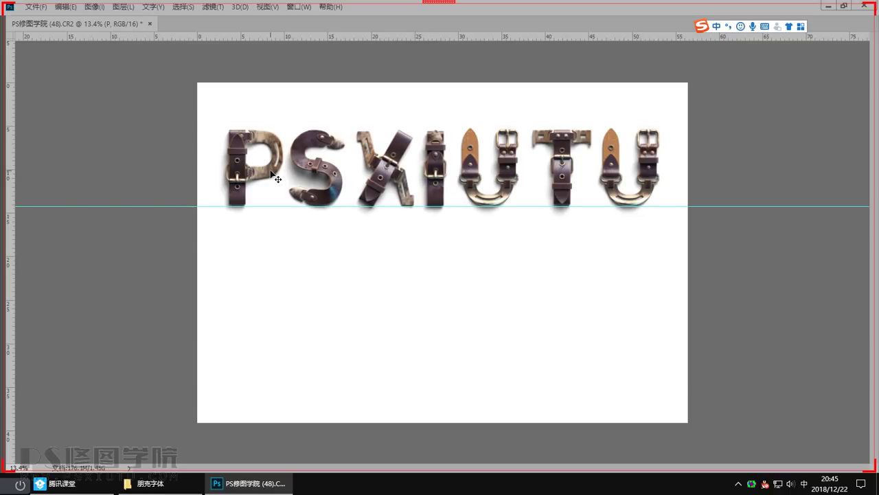
Group all letter layers from S down to T and name the group 字
{"action": "key", "text": "Tab"}
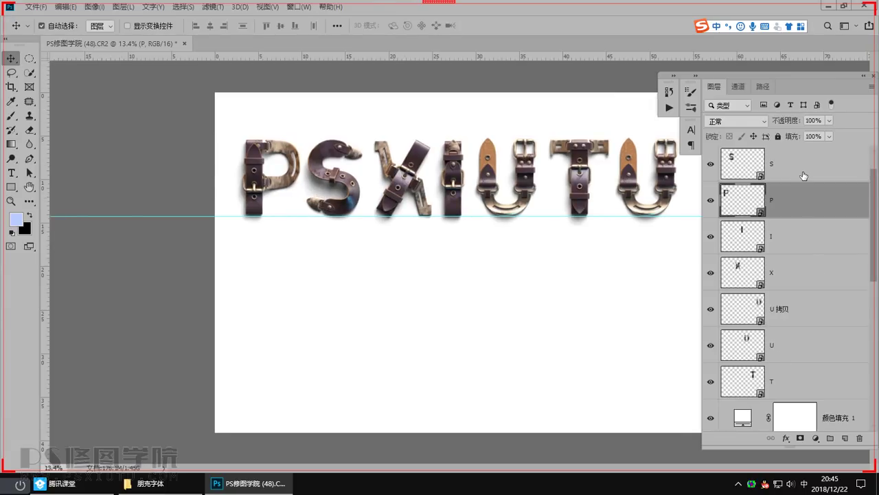
{"action": "left_click", "coordinate": [804, 176]}
{"action": "scroll", "coordinate": [799, 329], "scroll_direction": "down", "scroll_amount": 3}
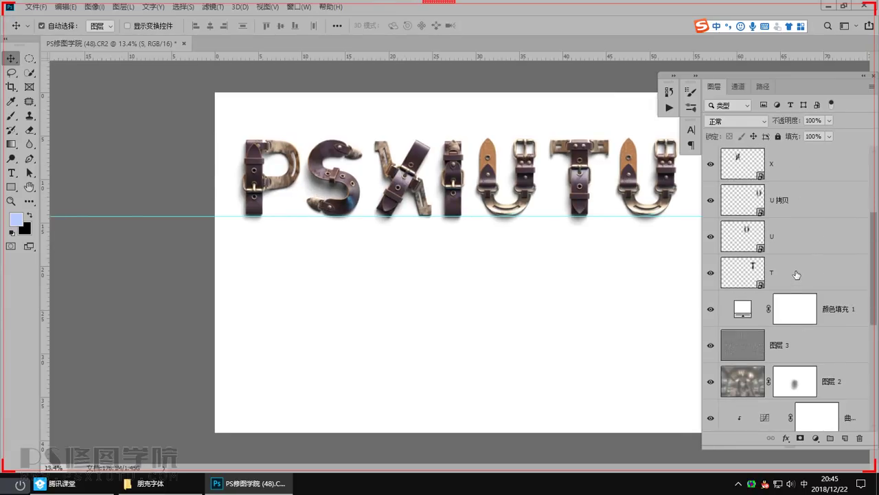
{"action": "key", "text": "Tab"}
{"action": "key", "text": "Tab"}
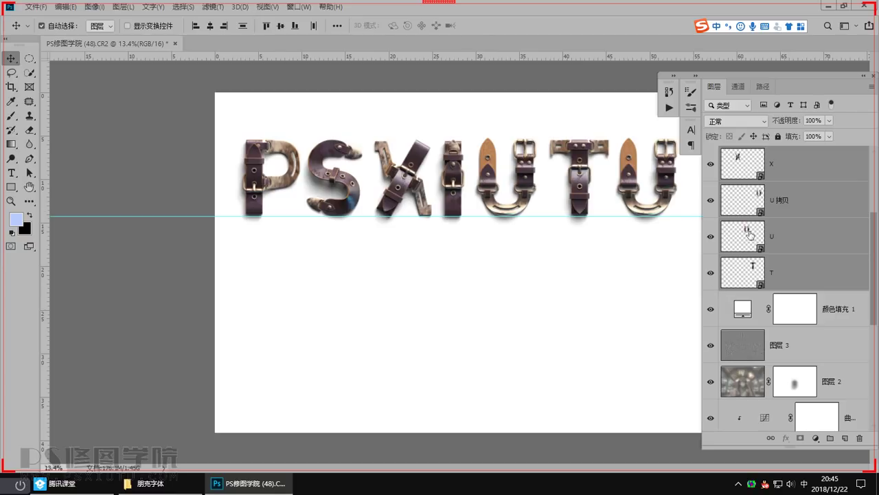
{"action": "scroll", "coordinate": [787, 269], "scroll_direction": "up", "scroll_amount": 3}
{"action": "key", "text": "ctrl+g"}
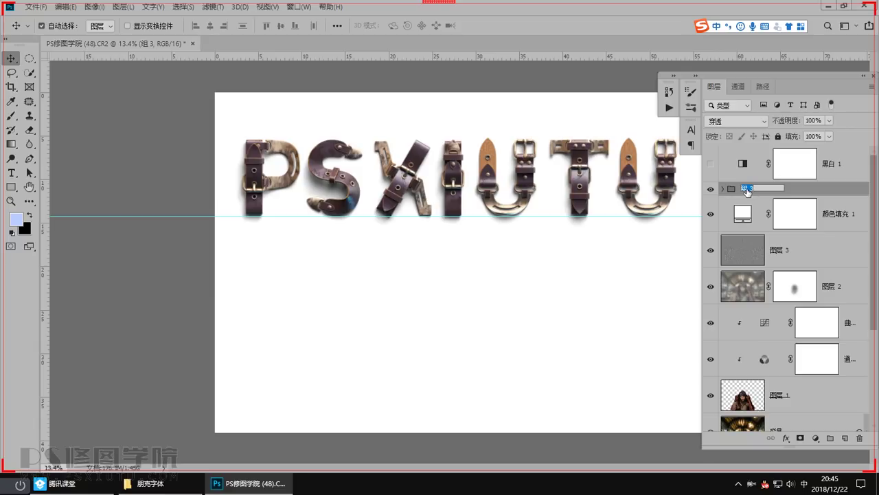
{"action": "type", "text": "字"}
{"action": "key", "text": "Return"}
Hide the 颜色填充 1 layer, then scale down the 字 group and centre it above the man's hood
{"action": "left_click", "coordinate": [711, 214]}
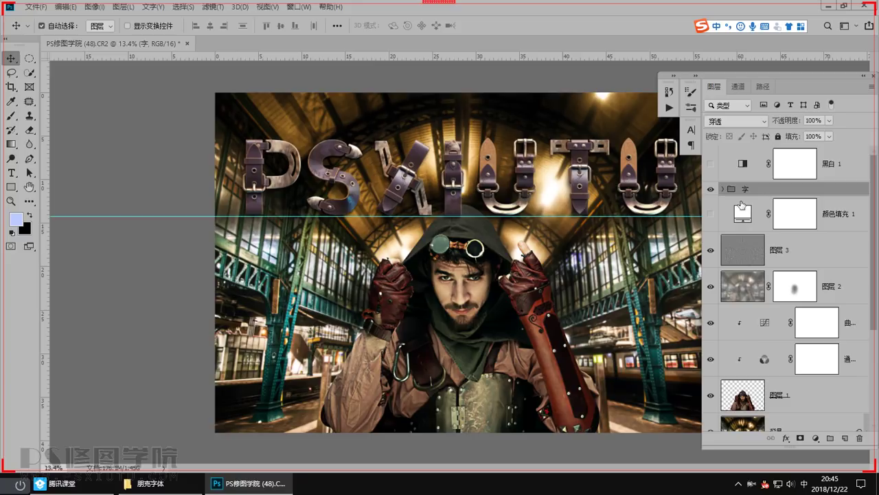
{"action": "key", "text": "Tab"}
{"action": "key", "text": "ctrl+t"}
{"action": "left_click_drag", "start_coordinate": [659, 218], "coordinate": [594, 176]}
{"action": "key", "text": "Return"}
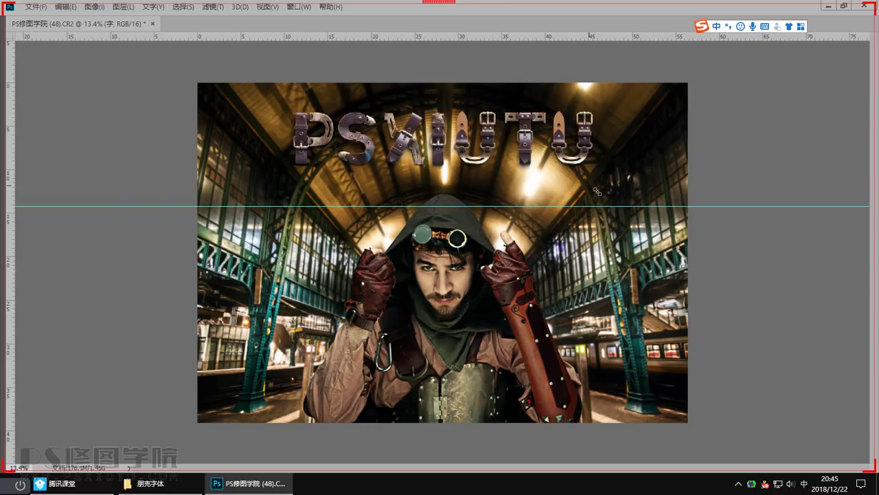
{"action": "key", "text": "Tab"}
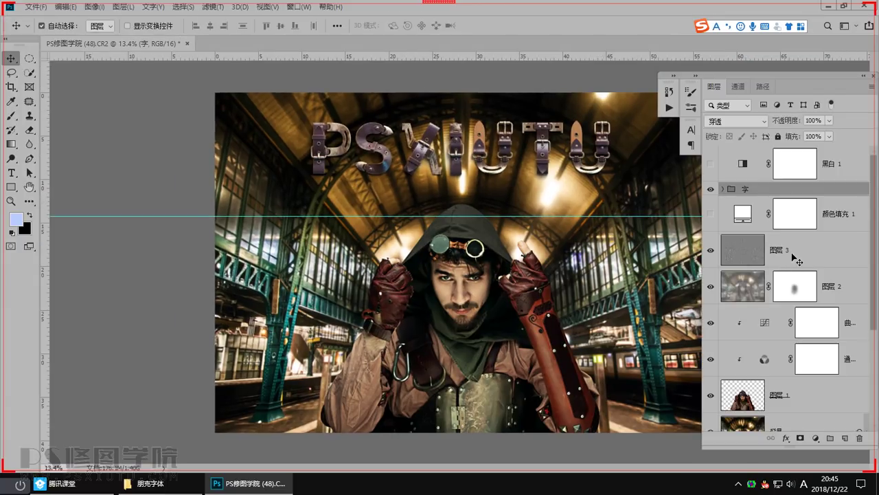
Add a Curves adjustment beneath the 字 group that darkens the picture, lowering the white point's output to 143
{"action": "left_click", "coordinate": [753, 217]}
{"action": "left_click", "coordinate": [817, 439]}
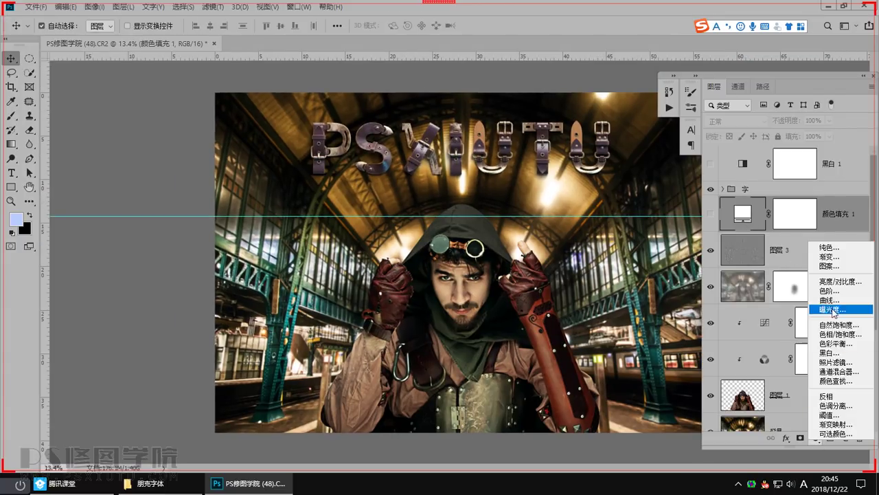
{"action": "left_click", "coordinate": [828, 311]}
{"action": "left_click_drag", "start_coordinate": [220, 241], "coordinate": [223, 252]}
{"action": "left_click_drag", "start_coordinate": [254, 204], "coordinate": [281, 257]}
{"action": "left_click_drag", "start_coordinate": [217, 257], "coordinate": [138, 315]}
{"action": "left_click_drag", "start_coordinate": [221, 254], "coordinate": [190, 283]}
{"action": "left_click_drag", "start_coordinate": [137, 314], "coordinate": [133, 323]}
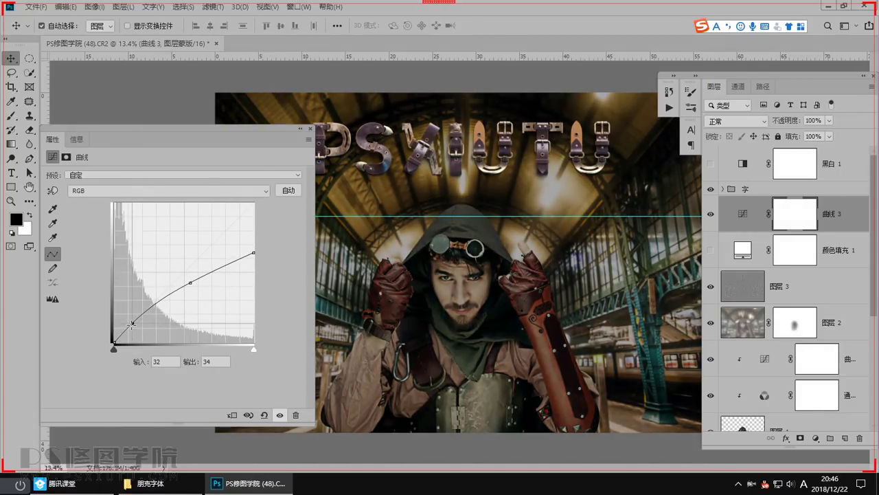
{"action": "left_click_drag", "start_coordinate": [255, 252], "coordinate": [256, 265]}
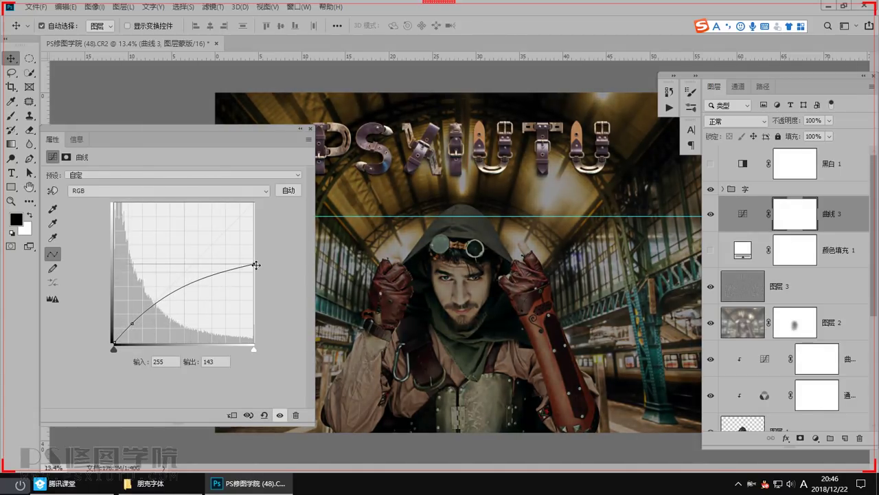
{"action": "left_click", "coordinate": [311, 129]}
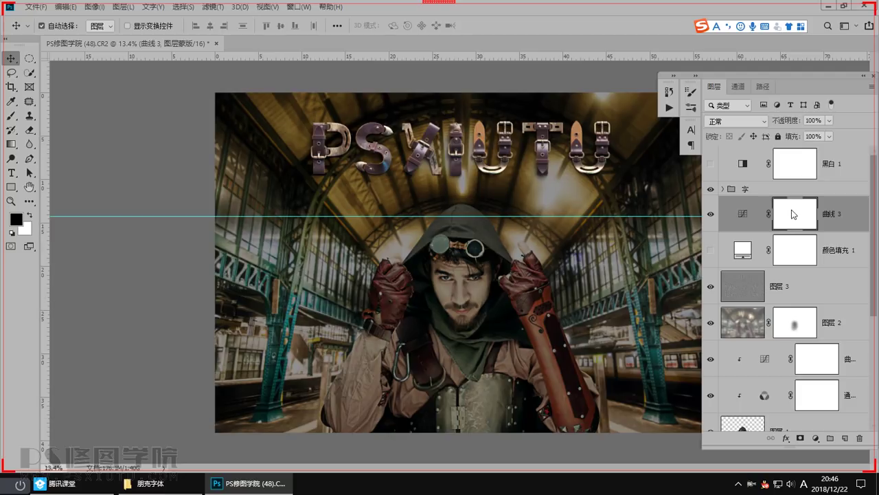
Mask the 曲线 3 darkening off the man by brushing black over him at 45% opacity
{"action": "left_click", "coordinate": [11, 115]}
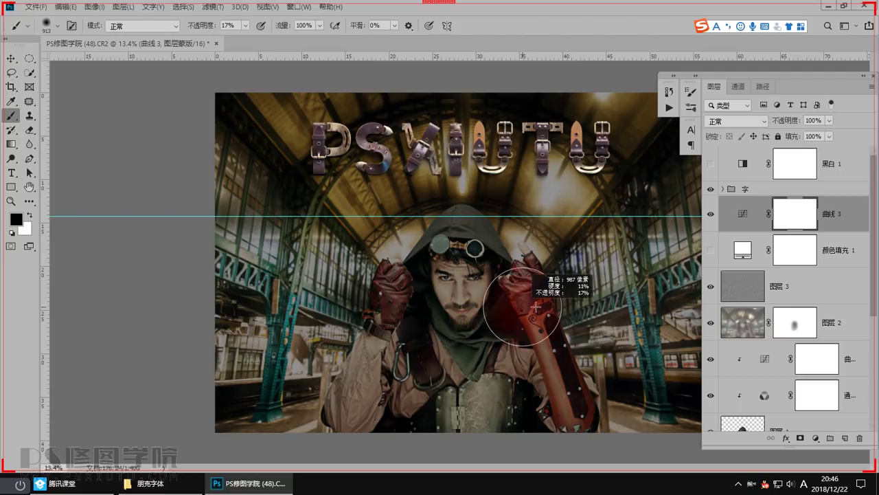
{"action": "left_click_drag", "start_coordinate": [504, 286], "coordinate": [497, 294]}
{"action": "key", "text": "4"}
{"action": "key", "text": "5"}
{"action": "mouse_move", "coordinate": [490, 375]}
{"action": "left_mouse_down"}
{"action": "mouse_move", "coordinate": [482, 354]}
{"action": "mouse_move", "coordinate": [486, 293]}
{"action": "mouse_move", "coordinate": [467, 297]}
{"action": "mouse_move", "coordinate": [457, 312]}
{"action": "mouse_move", "coordinate": [455, 289]}
{"action": "mouse_move", "coordinate": [420, 237]}
{"action": "mouse_move", "coordinate": [446, 367]}
{"action": "mouse_move", "coordinate": [543, 276]}
{"action": "mouse_move", "coordinate": [418, 316]}
{"action": "mouse_move", "coordinate": [434, 264]}
{"action": "mouse_move", "coordinate": [477, 303]}
{"action": "left_mouse_up"}
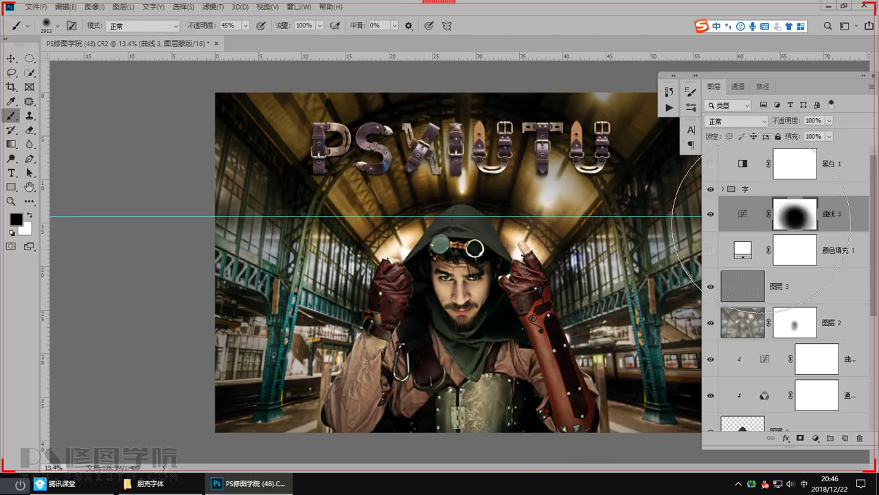
Darken the 曲线 3 curve further, pulling the shadow point down and setting the white point's output to 108
{"action": "double_click", "coordinate": [743, 213]}
{"action": "mouse_move", "coordinate": [114, 342]}
{"action": "left_mouse_down"}
{"action": "mouse_move", "coordinate": [129, 346]}
{"action": "mouse_move", "coordinate": [113, 343]}
{"action": "left_mouse_up"}
{"action": "left_click_drag", "start_coordinate": [251, 263], "coordinate": [252, 273]}
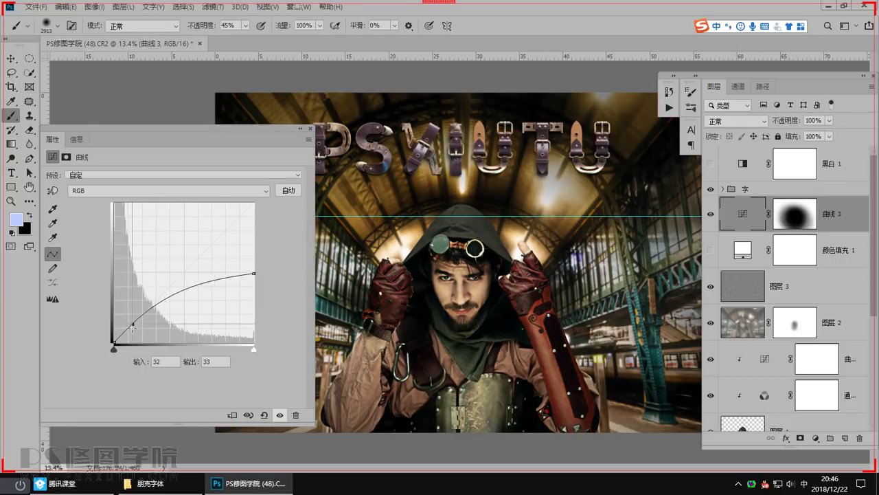
{"action": "left_click_drag", "start_coordinate": [132, 328], "coordinate": [134, 331]}
{"action": "left_click_drag", "start_coordinate": [260, 273], "coordinate": [255, 284]}
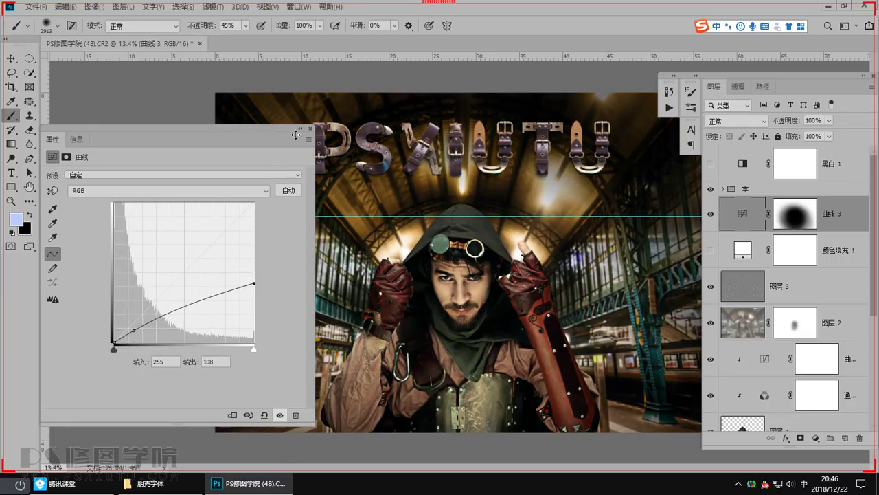
Brush more black on the 曲线 3 mask around the man's face and chest with the panels hidden
{"action": "left_click", "coordinate": [797, 219]}
{"action": "key", "text": "Tab"}
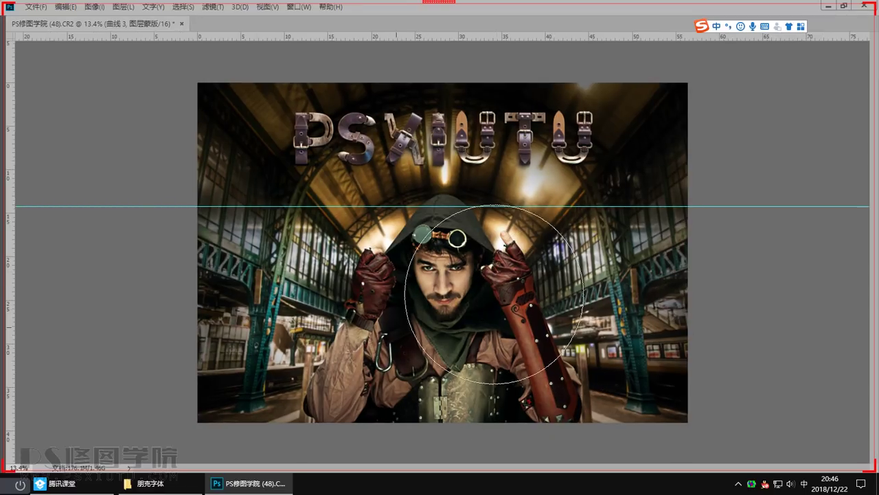
{"action": "left_click_drag", "start_coordinate": [459, 294], "coordinate": [438, 314]}
{"action": "key", "text": "bracketleft"}
{"action": "key", "text": "bracketleft"}
{"action": "key", "text": "bracketleft"}
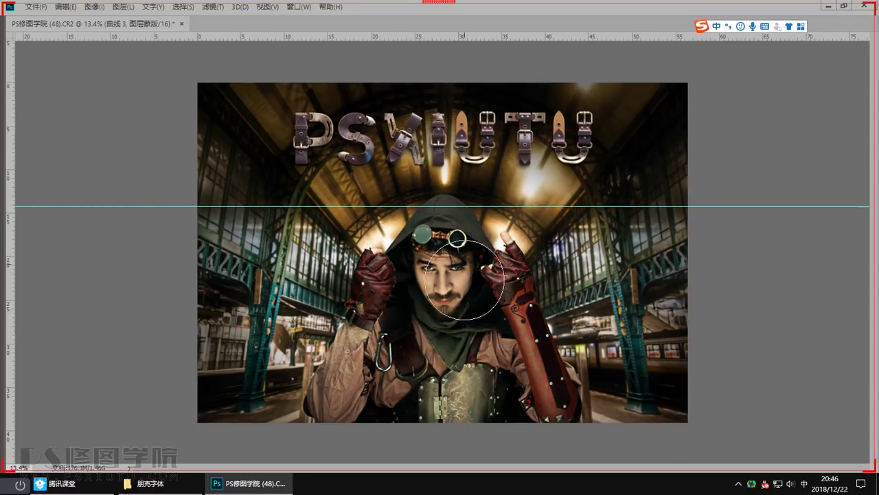
{"action": "key", "text": "shift"}
{"action": "key", "text": "ctrl+plus"}
{"action": "scroll", "coordinate": [487, 221], "scroll_direction": "down", "scroll_amount": 1}
{"action": "key", "text": "Tab"}
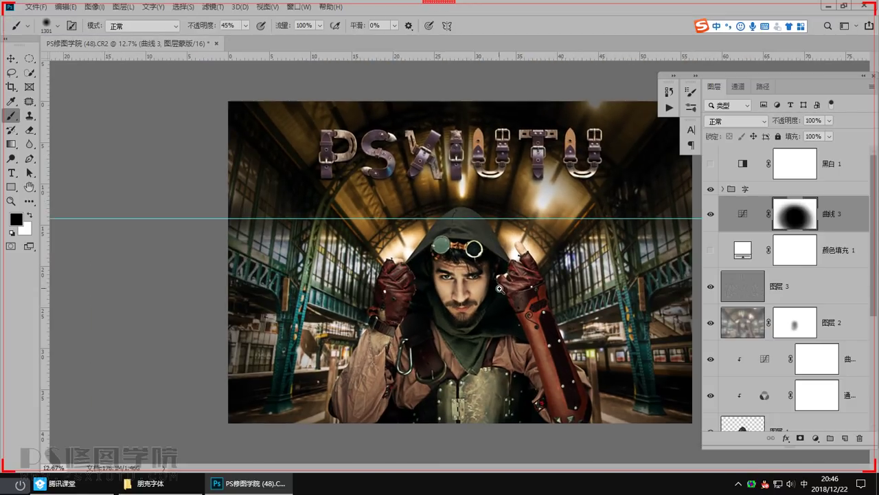
Add a Gradient Map adjustment above the 字 group using the black-to-white gradient preset
{"action": "left_click", "coordinate": [780, 191]}
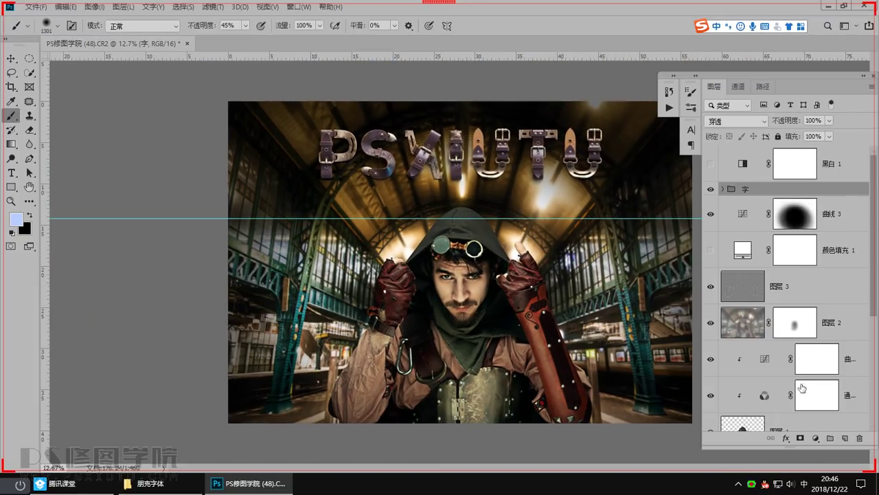
{"action": "left_click", "coordinate": [815, 437]}
{"action": "left_click", "coordinate": [819, 424]}
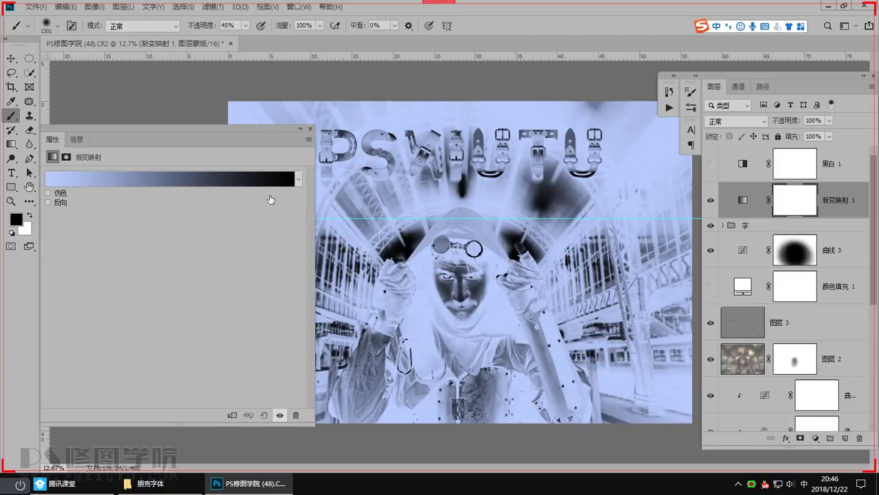
{"action": "left_click", "coordinate": [297, 179]}
{"action": "left_click", "coordinate": [153, 205]}
{"action": "left_click", "coordinate": [312, 131]}
{"action": "left_click", "coordinate": [313, 130]}
Set the gradient map's blend mode to 明度 and its opacity to 27%
{"action": "left_click", "coordinate": [735, 122]}
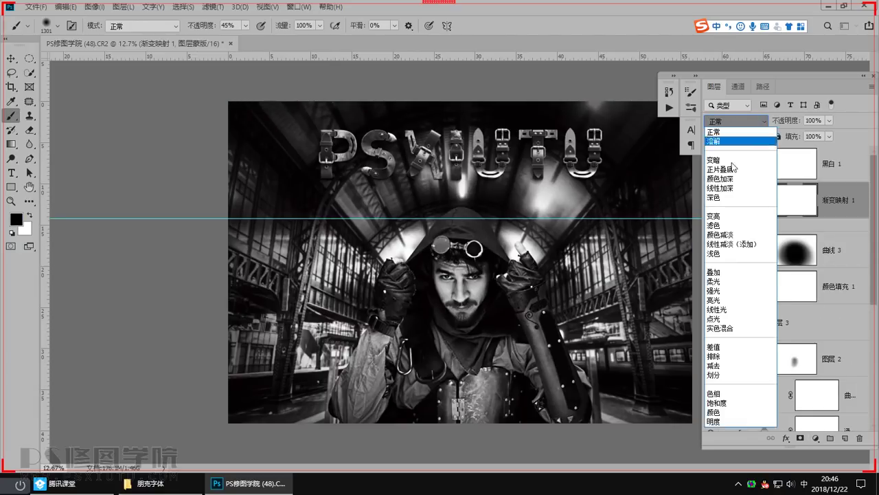
{"action": "left_click", "coordinate": [733, 424]}
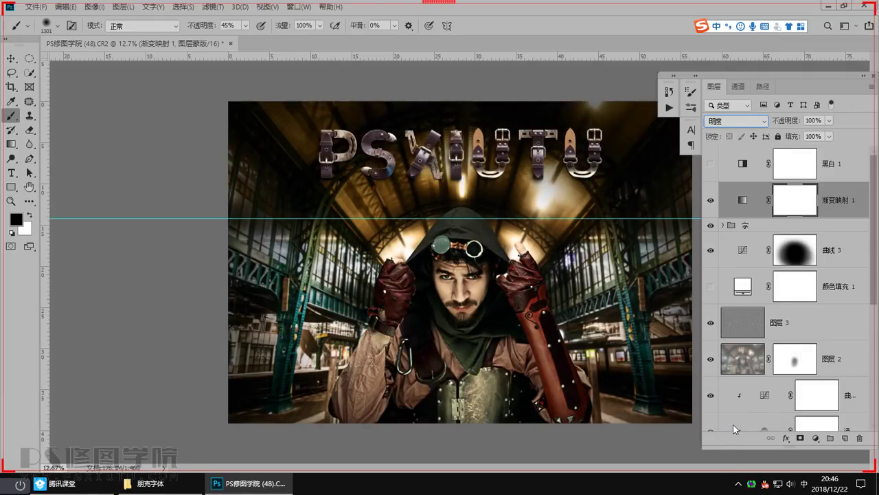
{"action": "left_click", "coordinate": [711, 201]}
{"action": "left_click_drag", "start_coordinate": [830, 120], "coordinate": [797, 138]}
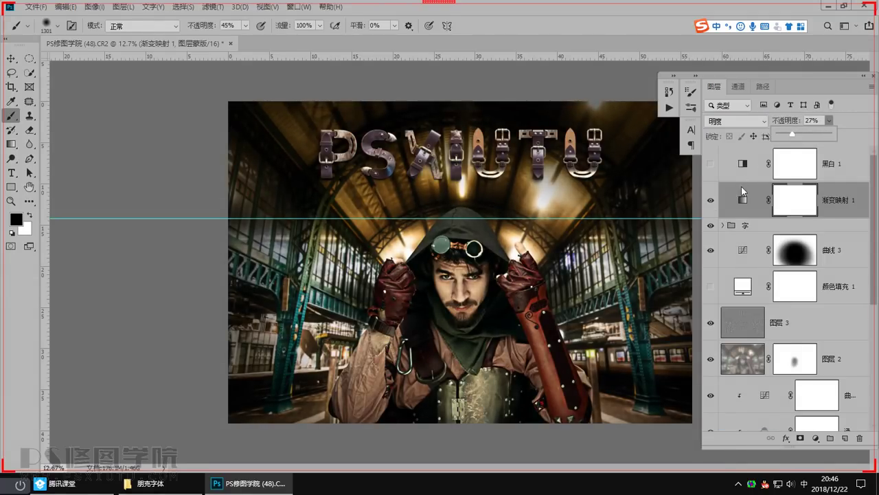
Duplicate the gradient map layer and set the copy to 正常 blend mode at 30% opacity
{"action": "key", "text": "ctrl+j"}
{"action": "left_click", "coordinate": [735, 121]}
{"action": "left_click", "coordinate": [735, 129]}
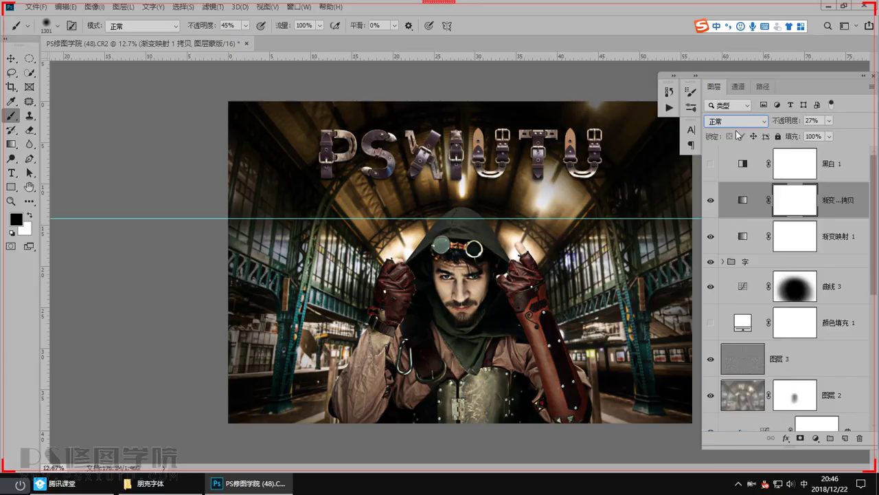
{"action": "left_click", "coordinate": [830, 121]}
{"action": "left_click_drag", "start_coordinate": [831, 133], "coordinate": [833, 133]}
{"action": "scroll", "coordinate": [454, 320], "scroll_direction": "up", "scroll_amount": 3}
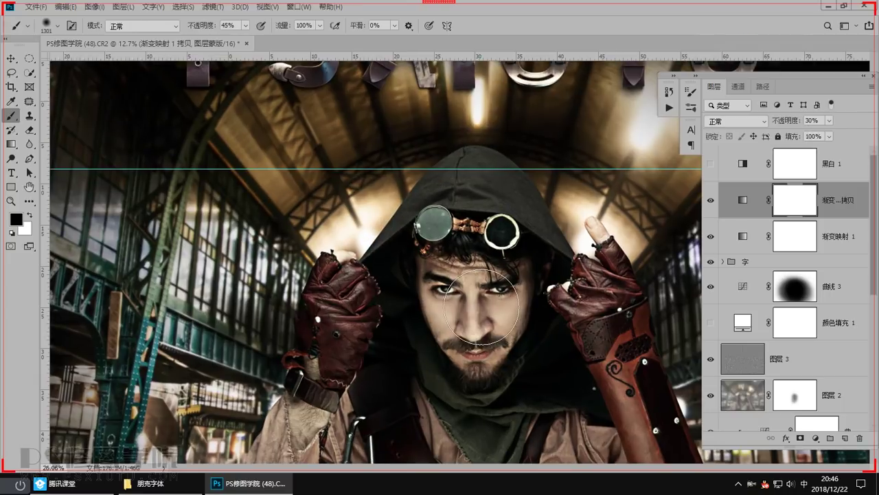
Switch to File Explorer and open 镜片.jpg from the 公开课 folder in Photoshop
{"action": "left_click", "coordinate": [144, 483]}
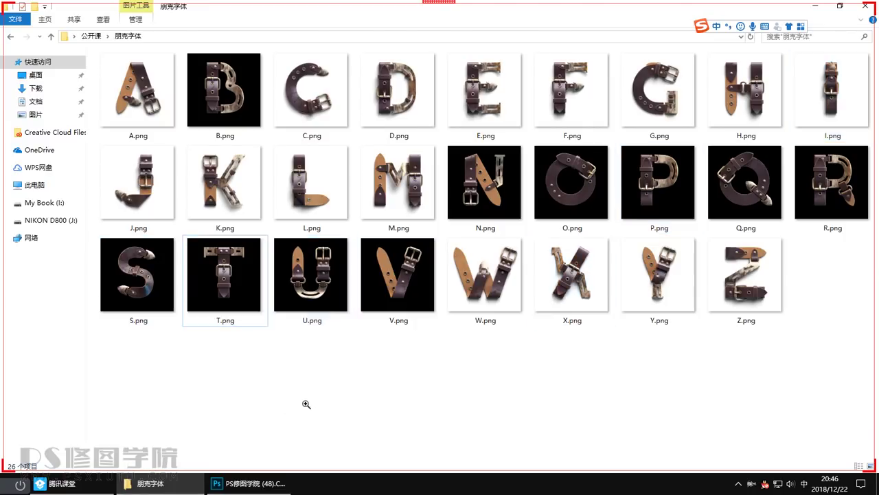
{"action": "key", "text": "BackSpace"}
{"action": "left_click_drag", "start_coordinate": [369, 285], "coordinate": [478, 48]}
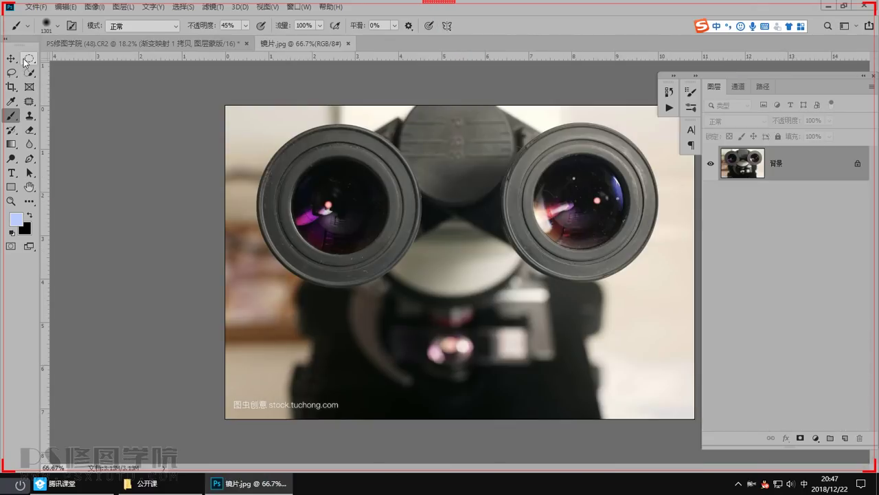
Select the left lens glass in 镜片.jpg with the elliptical marquee and cut it out
{"action": "left_click", "coordinate": [26, 60]}
{"action": "left_click", "coordinate": [59, 69]}
{"action": "key", "text": "ctrl+space"}
{"action": "left_click_drag", "start_coordinate": [275, 149], "coordinate": [334, 214]}
{"action": "left_click_drag", "start_coordinate": [372, 328], "coordinate": [367, 347]}
{"action": "key", "text": "ctrl+x"}
Paste the lens into the portrait composite, bring it to the top of the layer stack and place it beside the right goggle
{"action": "left_click", "coordinate": [145, 43]}
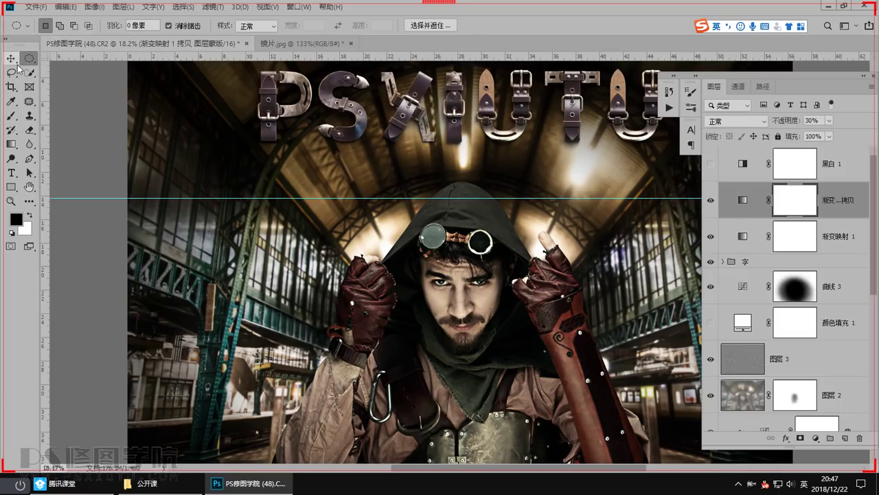
{"action": "left_click", "coordinate": [12, 60]}
{"action": "left_click", "coordinate": [432, 235]}
{"action": "key", "text": "ctrl+v"}
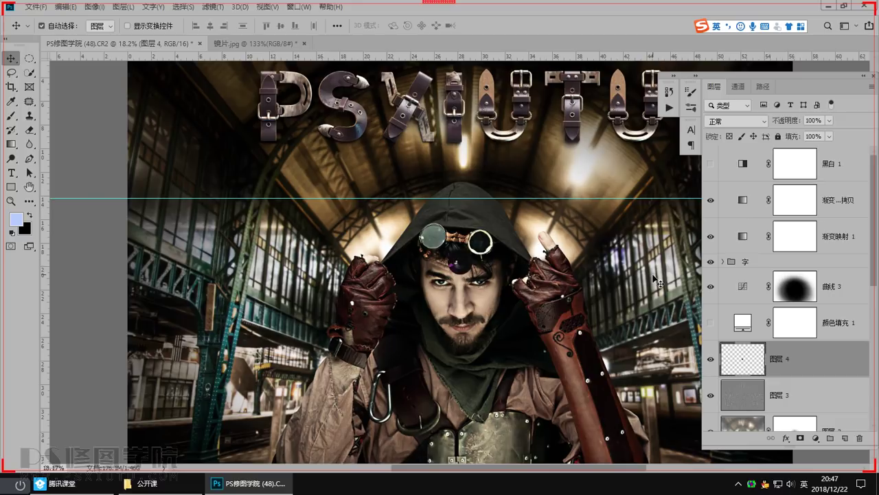
{"action": "key", "text": "ctrl+shift+bracketright"}
{"action": "left_click_drag", "start_coordinate": [481, 247], "coordinate": [540, 347]}
{"action": "left_click_drag", "start_coordinate": [382, 355], "coordinate": [528, 291]}
{"action": "left_click_drag", "start_coordinate": [492, 212], "coordinate": [665, 369]}
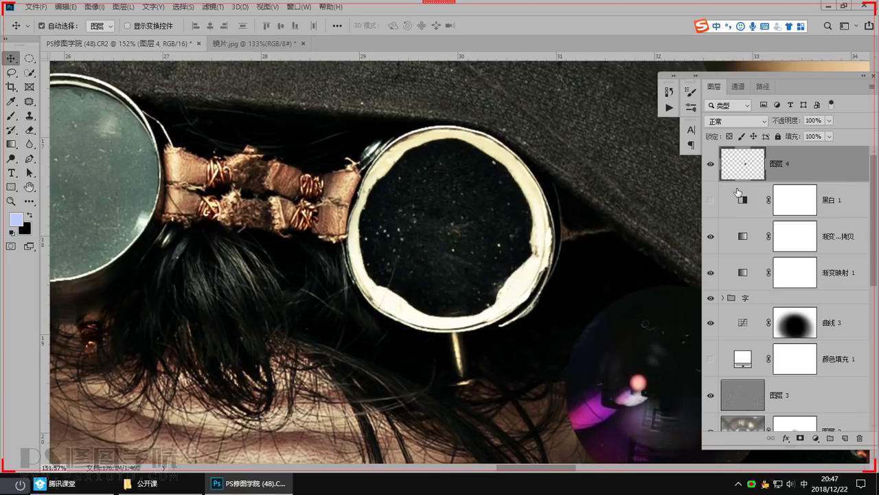
Hide 图层 4 and stamp all visible layers into a new layer above the duplicated gradient map
{"action": "left_click", "coordinate": [711, 164]}
{"action": "left_click", "coordinate": [742, 202]}
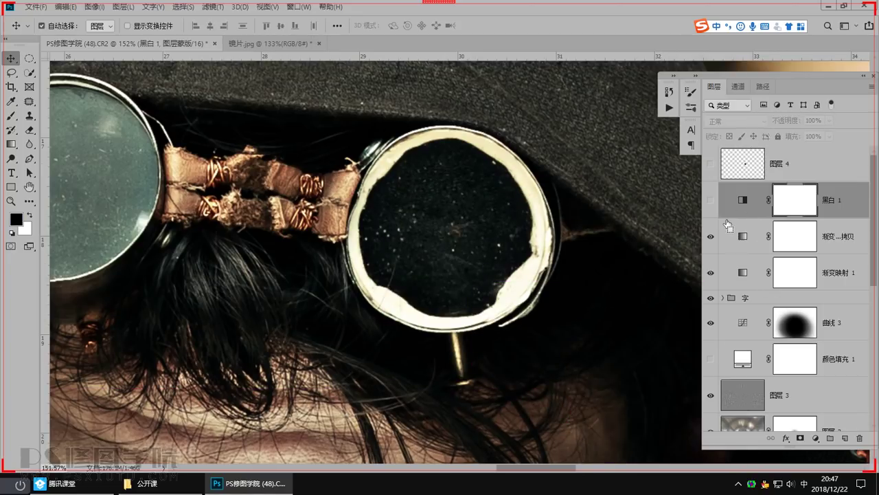
{"action": "left_click", "coordinate": [802, 242]}
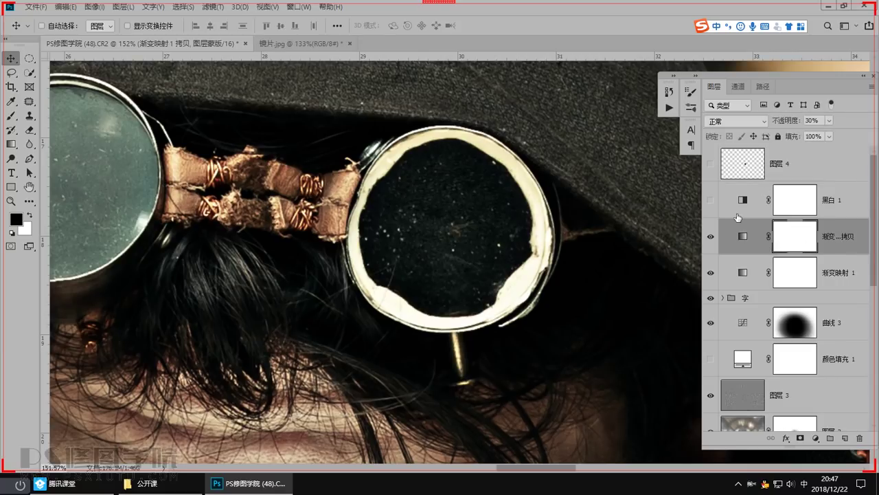
{"action": "key", "text": "ctrl+alt+shift+e"}
{"action": "scroll", "coordinate": [349, 177], "scroll_direction": "down", "scroll_amount": 3}
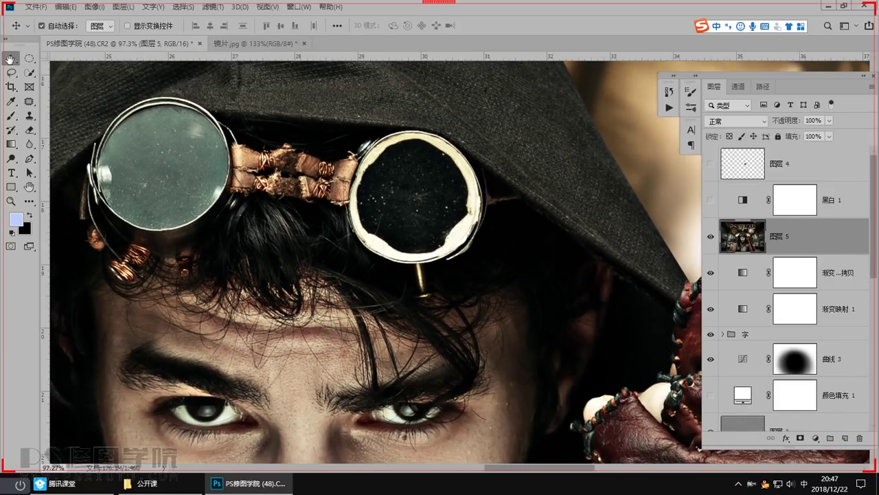
{"action": "left_click", "coordinate": [30, 58]}
{"action": "scroll", "coordinate": [201, 147], "scroll_direction": "up", "scroll_amount": 5}
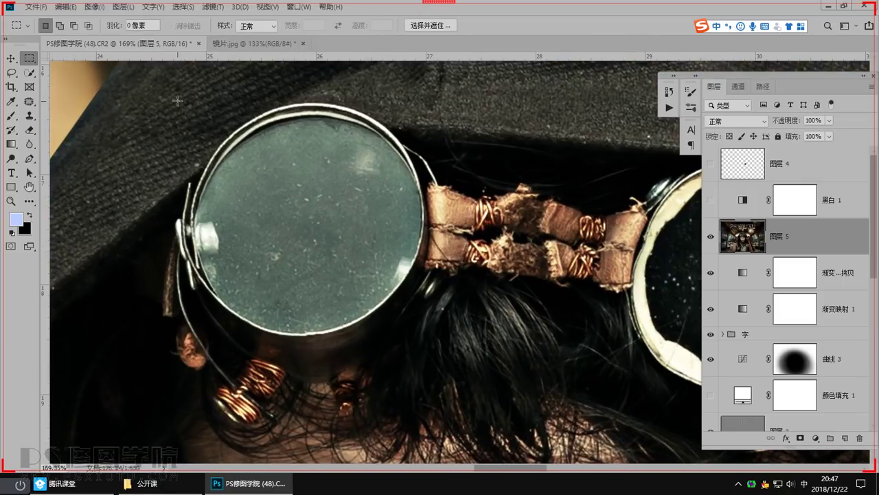
{"action": "left_click_drag", "start_coordinate": [177, 101], "coordinate": [437, 333]}
{"action": "key", "text": "ctrl+d"}
{"action": "right_click", "coordinate": [13, 73]}
Select the left goggle lens and its rim with the elliptical marquee and copy it to a new layer
{"action": "right_click", "coordinate": [29, 58]}
{"action": "left_click", "coordinate": [69, 70]}
{"action": "left_click_drag", "start_coordinate": [306, 226], "coordinate": [434, 344]}
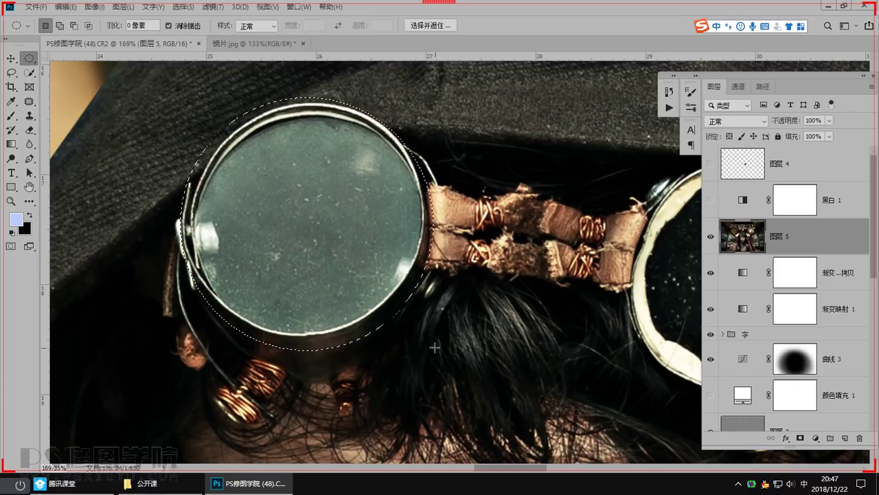
{"action": "key", "text": "ctrl+j"}
Move the copied goggle lens over the broken right goggle so it covers the old rim
{"action": "left_click", "coordinate": [11, 59]}
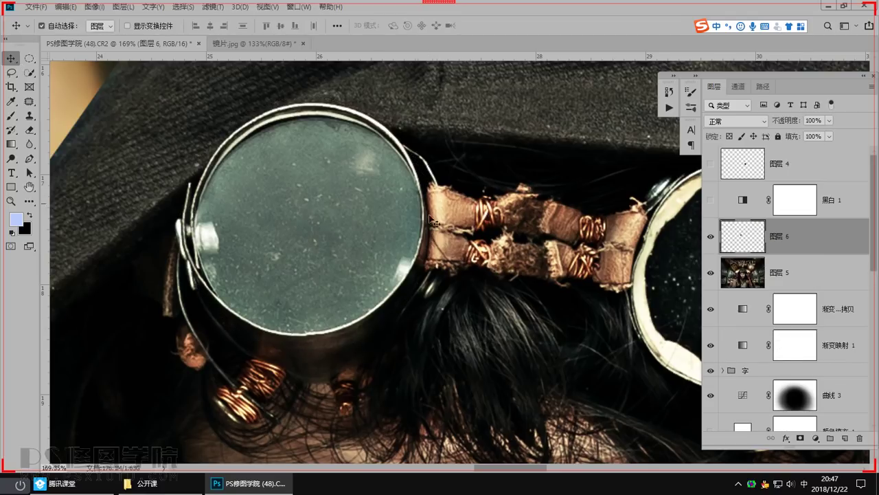
{"action": "scroll", "coordinate": [385, 221], "scroll_direction": "down", "scroll_amount": 5}
{"action": "left_click_drag", "start_coordinate": [355, 234], "coordinate": [553, 257]}
{"action": "left_click_drag", "start_coordinate": [557, 267], "coordinate": [428, 307]}
{"action": "left_click_drag", "start_coordinate": [428, 307], "coordinate": [530, 305]}
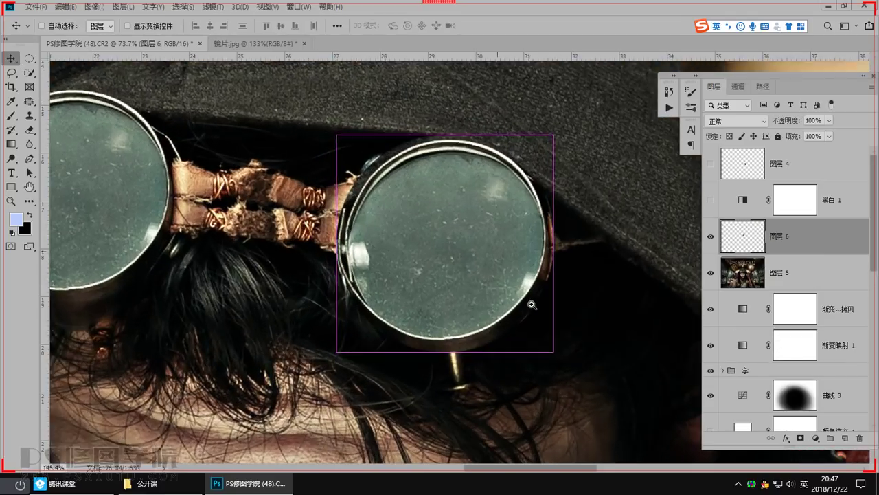
{"action": "mouse_move", "coordinate": [464, 230]}
{"action": "left_mouse_down"}
{"action": "mouse_move", "coordinate": [465, 250]}
{"action": "mouse_move", "coordinate": [468, 233]}
{"action": "left_mouse_up"}
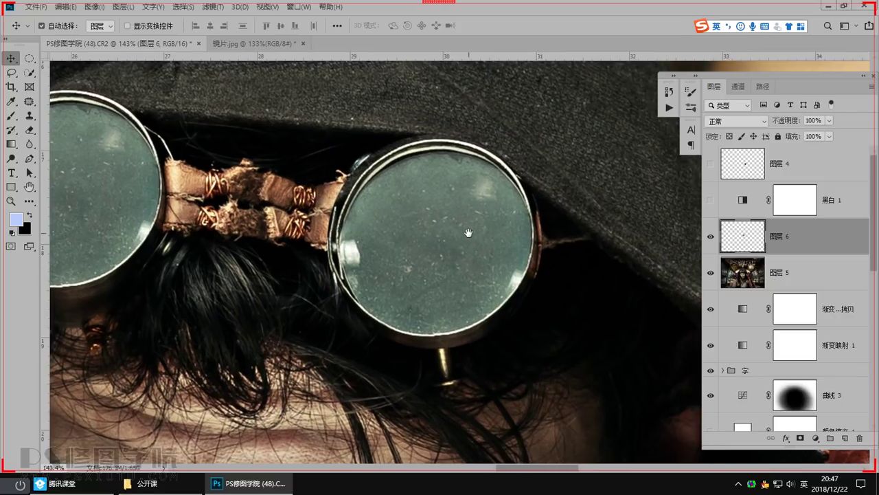
Add a mask to 图层 6 and paint black at 100% opacity around the lens rim to hide leftover edges
{"action": "left_click", "coordinate": [800, 437]}
{"action": "right_click", "coordinate": [31, 118]}
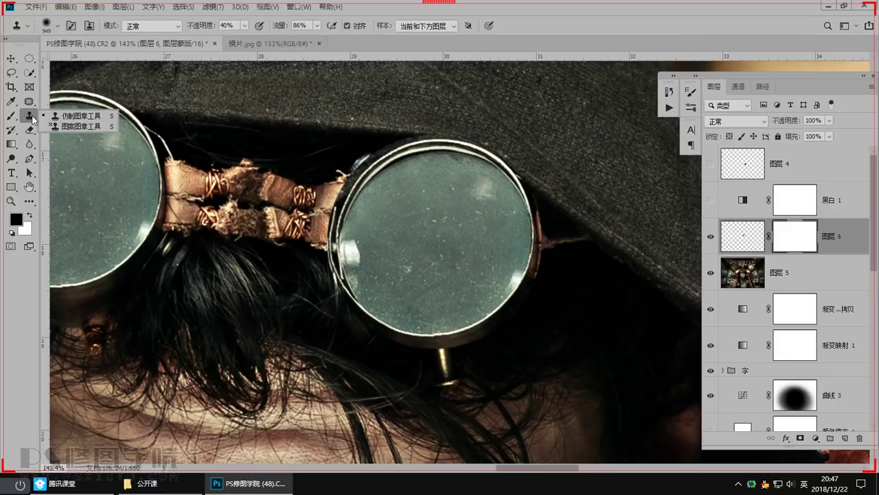
{"action": "right_click", "coordinate": [13, 119]}
{"action": "left_click_drag", "start_coordinate": [402, 150], "coordinate": [434, 205]}
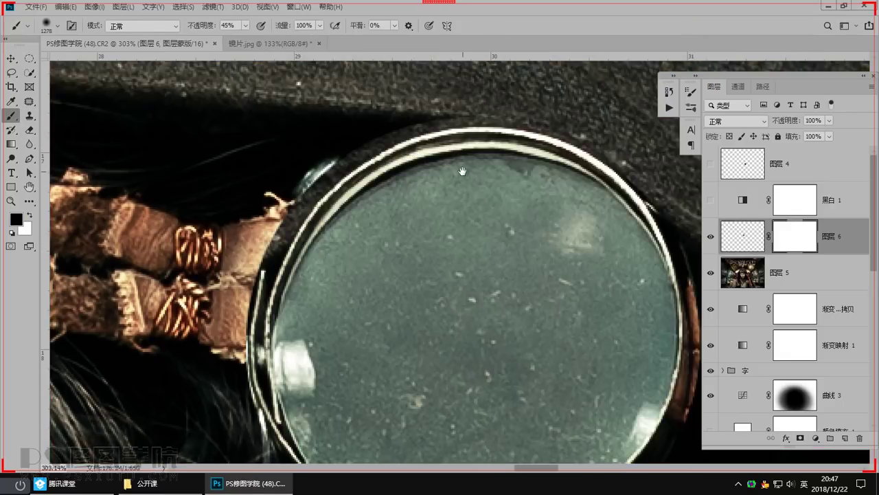
{"action": "right_click", "coordinate": [469, 144]}
{"action": "left_click_drag", "start_coordinate": [405, 129], "coordinate": [397, 137]}
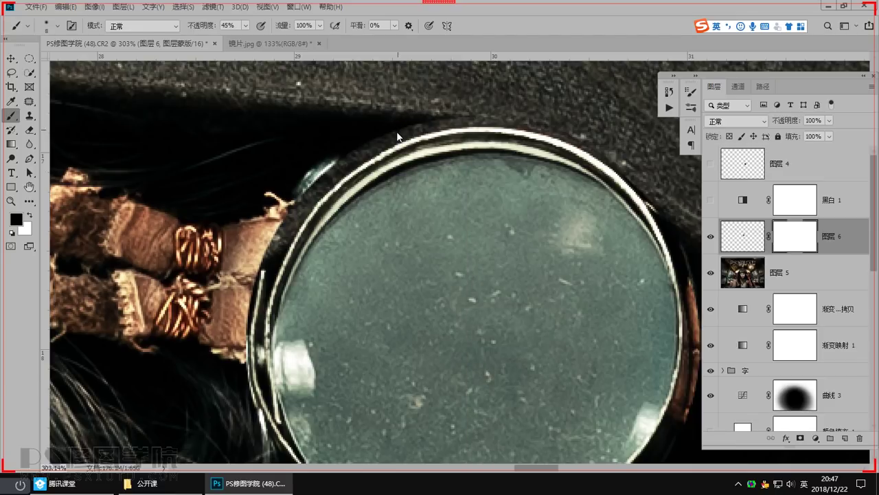
{"action": "left_click", "coordinate": [245, 25]}
{"action": "mouse_move", "coordinate": [523, 121]}
{"action": "left_mouse_down"}
{"action": "mouse_move", "coordinate": [322, 155]}
{"action": "mouse_move", "coordinate": [400, 128]}
{"action": "mouse_move", "coordinate": [296, 192]}
{"action": "mouse_move", "coordinate": [443, 126]}
{"action": "left_mouse_up"}
{"action": "mouse_move", "coordinate": [219, 236]}
{"action": "left_mouse_down"}
{"action": "mouse_move", "coordinate": [322, 166]}
{"action": "mouse_move", "coordinate": [256, 294]}
{"action": "mouse_move", "coordinate": [252, 283]}
{"action": "mouse_move", "coordinate": [256, 331]}
{"action": "mouse_move", "coordinate": [292, 221]}
{"action": "mouse_move", "coordinate": [250, 347]}
{"action": "mouse_move", "coordinate": [222, 227]}
{"action": "left_mouse_up"}
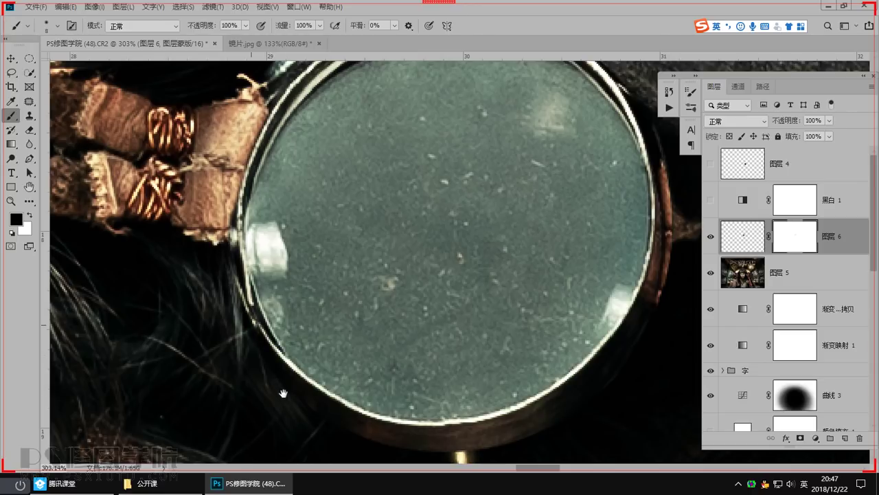
{"action": "key", "text": "ctrl+0"}
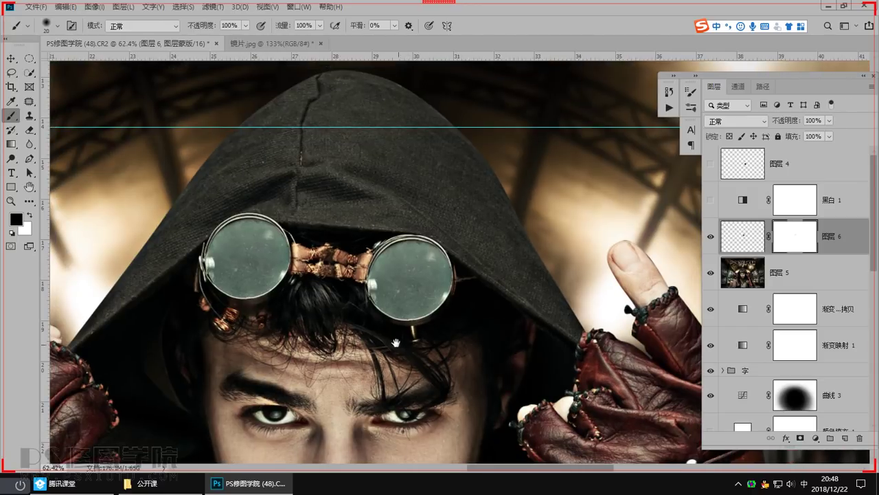
Show 图层 4 again and move its purple lens onto the right goggle
{"action": "left_click_drag", "start_coordinate": [396, 342], "coordinate": [396, 327]}
{"action": "left_click", "coordinate": [711, 165]}
{"action": "left_click", "coordinate": [735, 170]}
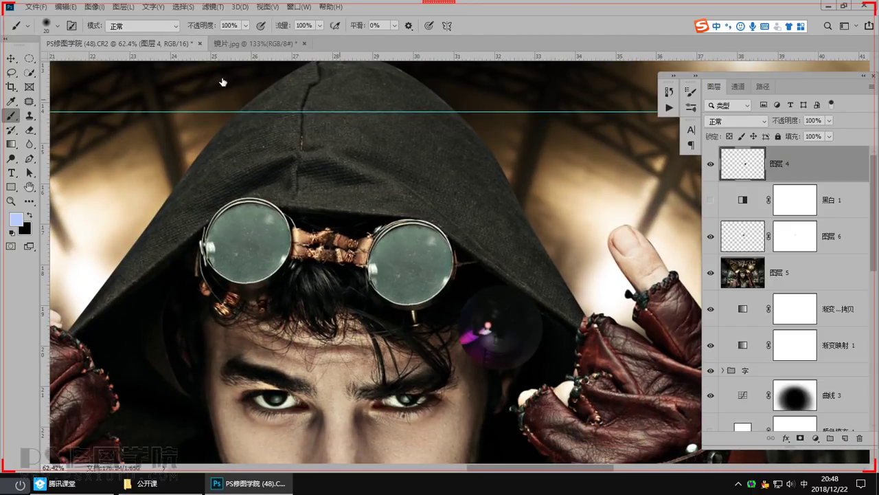
{"action": "left_click", "coordinate": [11, 59]}
{"action": "left_click_drag", "start_coordinate": [458, 321], "coordinate": [476, 350]}
{"action": "scroll", "coordinate": [475, 345], "scroll_direction": "up", "scroll_amount": 1}
{"action": "left_click_drag", "start_coordinate": [521, 331], "coordinate": [414, 254]}
{"action": "scroll", "coordinate": [390, 248], "scroll_direction": "up", "scroll_amount": 2}
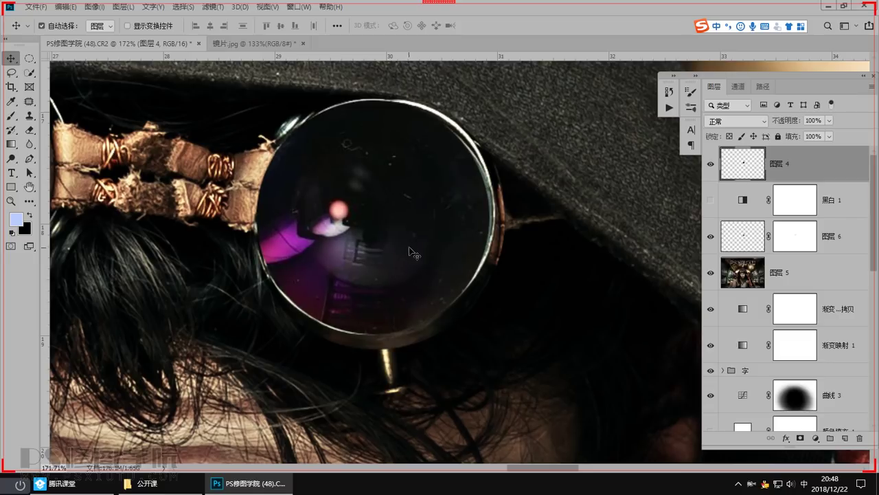
Warp the 图层 4 lens so its outer edge and lower curve follow the right goggle's rim
{"action": "key", "text": "ctrl+t"}
{"action": "right_click", "coordinate": [473, 169]}
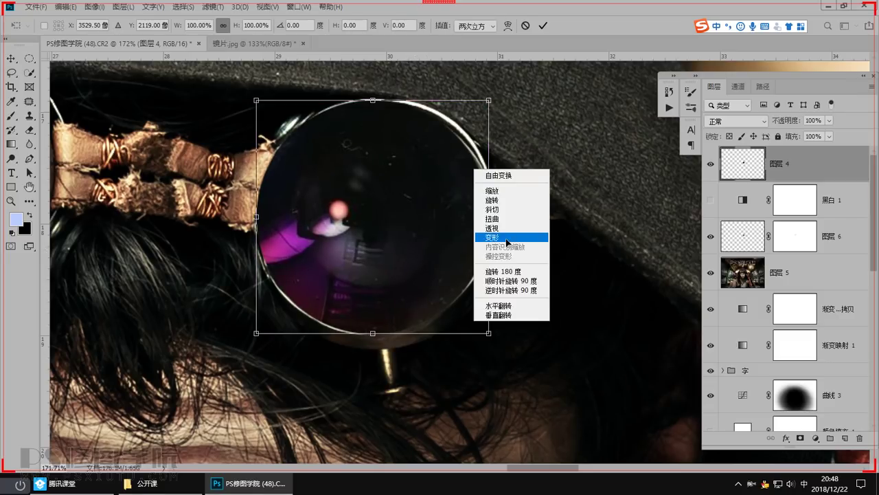
{"action": "left_click", "coordinate": [363, 215]}
{"action": "right_click", "coordinate": [449, 156]}
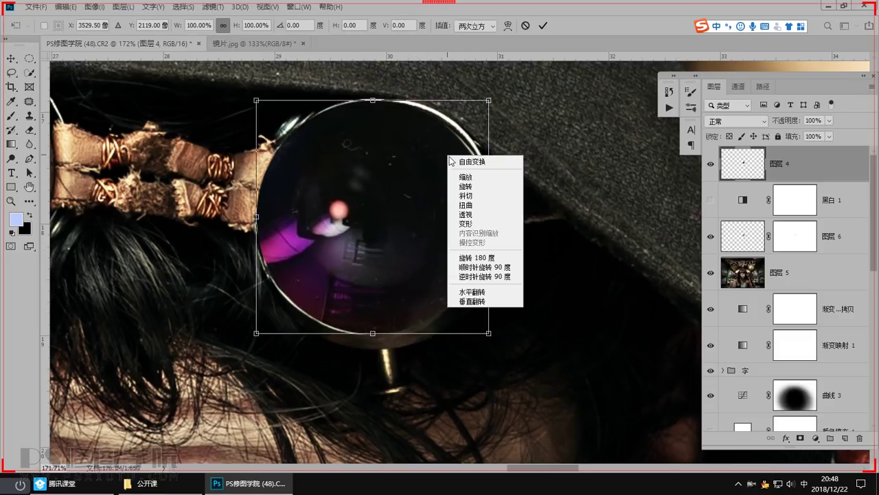
{"action": "left_click", "coordinate": [467, 224]}
{"action": "left_click_drag", "start_coordinate": [489, 101], "coordinate": [498, 101]}
{"action": "left_click_drag", "start_coordinate": [489, 255], "coordinate": [496, 257]}
{"action": "left_click_drag", "start_coordinate": [412, 335], "coordinate": [400, 331]}
{"action": "left_click_drag", "start_coordinate": [497, 257], "coordinate": [494, 258]}
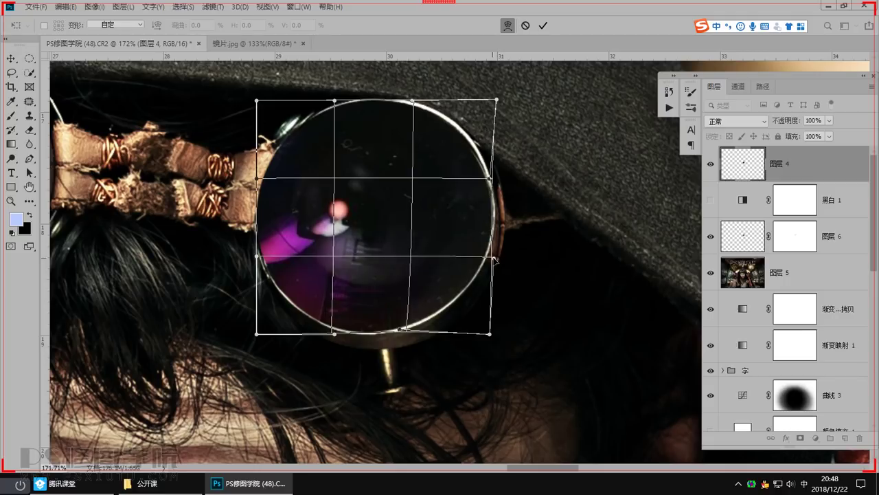
Fit the inner corners and side of the 图层 4 lens to the right goggle's rim and apply the warp
{"action": "left_click_drag", "start_coordinate": [498, 102], "coordinate": [498, 98]}
{"action": "left_click_drag", "start_coordinate": [256, 101], "coordinate": [263, 105]}
{"action": "left_click_drag", "start_coordinate": [259, 259], "coordinate": [263, 262]}
{"action": "left_click_drag", "start_coordinate": [255, 336], "coordinate": [260, 338]}
{"action": "key", "text": "Return"}
{"action": "key", "text": "ctrl+0"}
{"action": "scroll", "coordinate": [464, 334], "scroll_direction": "up", "scroll_amount": 1}
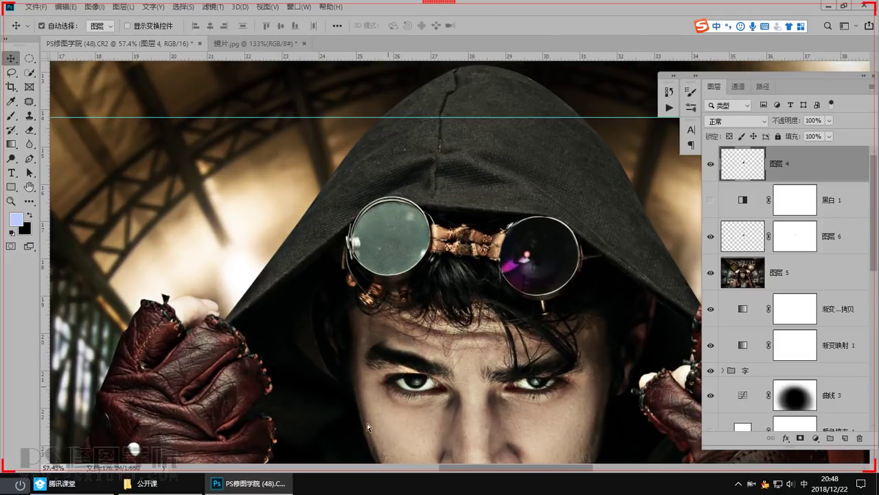
Select the second binocular lens in 镜片.jpg with the elliptical marquee, cut it out and close the file without saving
{"action": "key", "text": "ctrl+Tab"}
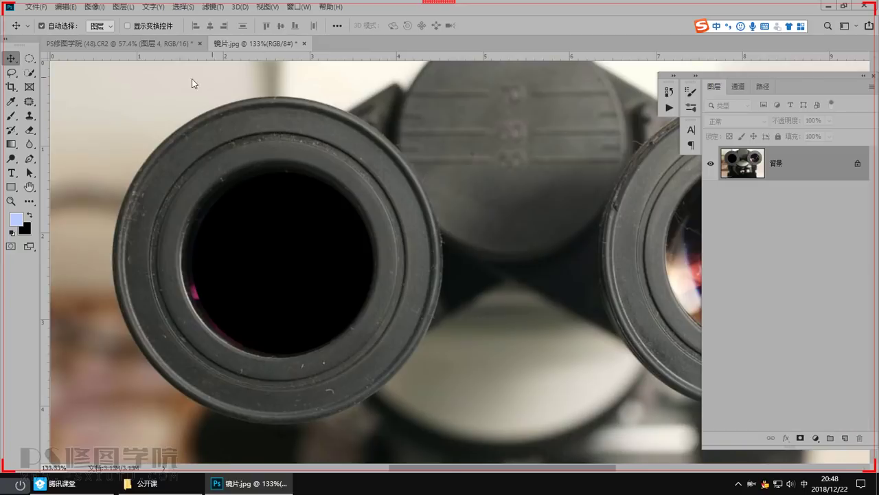
{"action": "left_click", "coordinate": [29, 58]}
{"action": "left_click_drag", "start_coordinate": [377, 254], "coordinate": [470, 348]}
{"action": "key", "text": "ctrl+BackSpace"}
{"action": "left_click", "coordinate": [306, 43]}
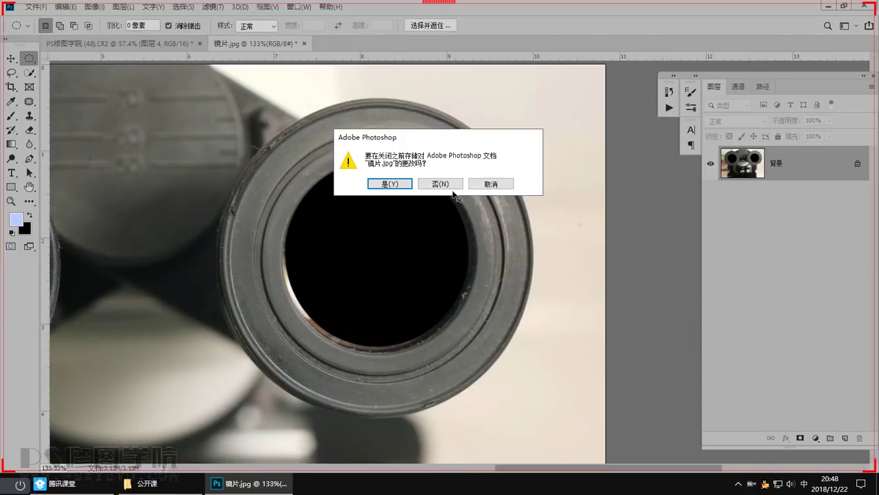
{"action": "left_click", "coordinate": [474, 182]}
Paste the lens into the portrait, place it over the left goggle and scale it to fit the rim
{"action": "key", "text": "v"}
{"action": "key", "text": "ctrl+v"}
{"action": "left_click_drag", "start_coordinate": [473, 271], "coordinate": [406, 252]}
{"action": "scroll", "coordinate": [435, 254], "scroll_direction": "up", "scroll_amount": 5}
{"action": "key", "text": "ctrl+t"}
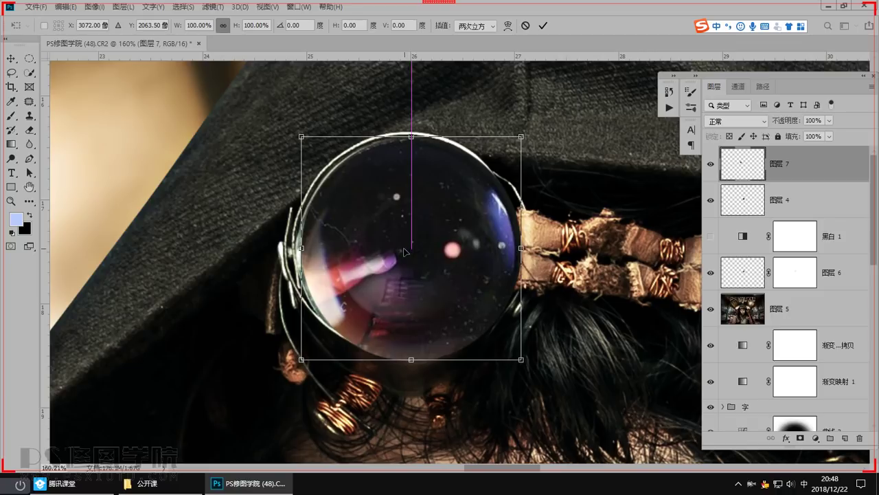
{"action": "left_click_drag", "start_coordinate": [522, 361], "coordinate": [509, 348], "text": "alt"}
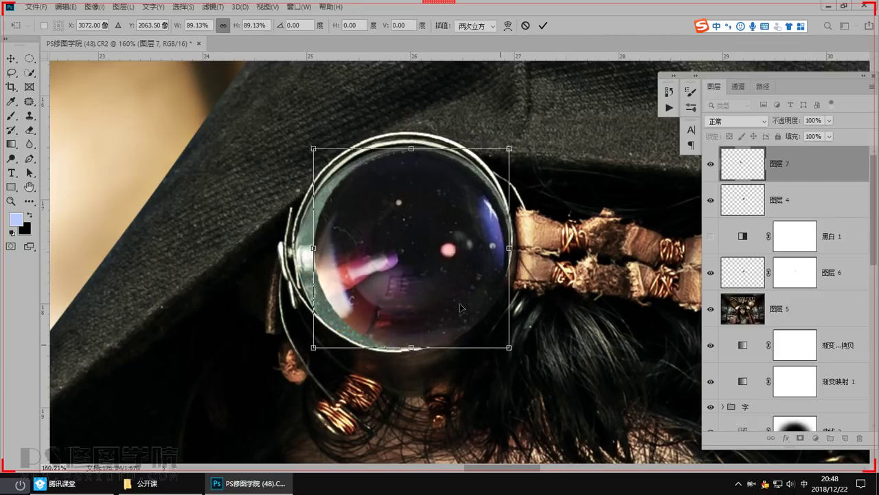
{"action": "left_click_drag", "start_coordinate": [474, 303], "coordinate": [456, 303]}
{"action": "left_click_drag", "start_coordinate": [495, 146], "coordinate": [516, 135]}
{"action": "key", "text": "Return"}
Warp the lower edge of the 图层 7 lens to follow the left goggle's rim
{"action": "key", "text": "ctrl+t"}
{"action": "right_click", "coordinate": [393, 181]}
{"action": "left_click", "coordinate": [412, 262]}
{"action": "left_click_drag", "start_coordinate": [300, 353], "coordinate": [287, 351]}
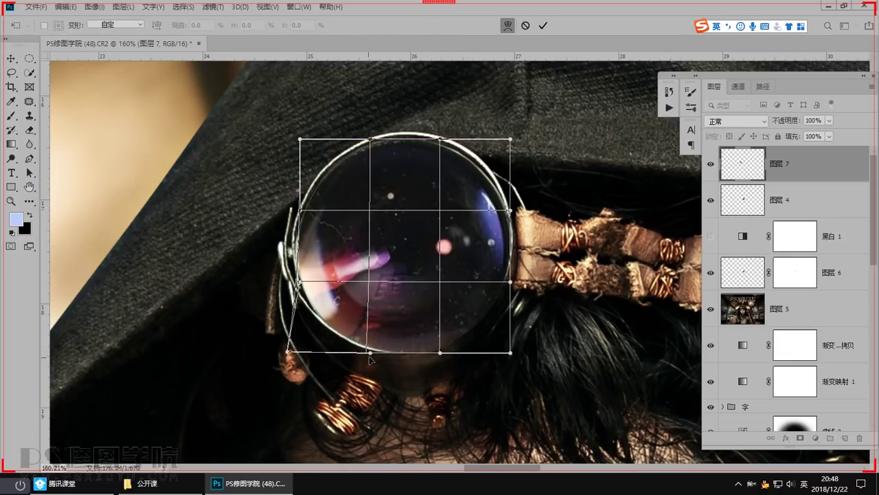
{"action": "left_click_drag", "start_coordinate": [370, 353], "coordinate": [367, 349]}
{"action": "left_click_drag", "start_coordinate": [438, 352], "coordinate": [428, 348]}
{"action": "left_click_drag", "start_coordinate": [510, 352], "coordinate": [500, 349]}
Fit the upper edge and inner side of the 图层 7 lens to the left goggle's rim and apply the warp
{"action": "left_click_drag", "start_coordinate": [511, 211], "coordinate": [520, 299]}
{"action": "left_click_drag", "start_coordinate": [460, 232], "coordinate": [461, 229]}
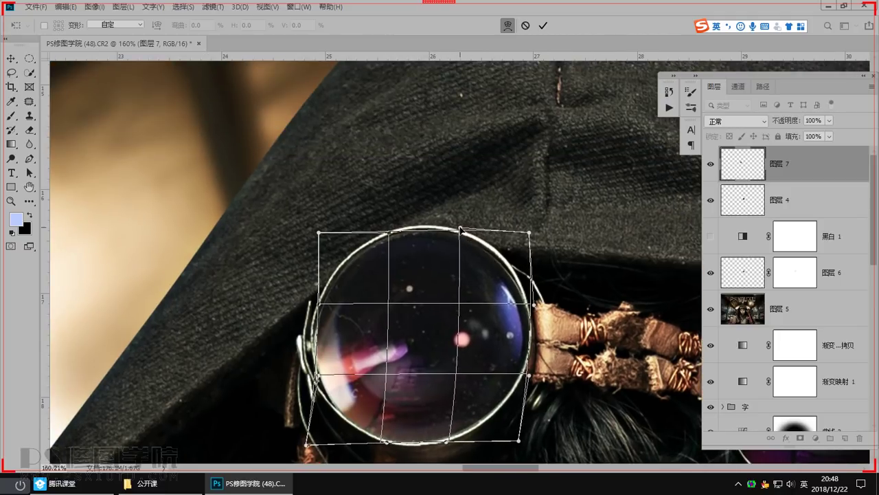
{"action": "left_click_drag", "start_coordinate": [368, 253], "coordinate": [367, 234]}
{"action": "key", "text": "Return"}
{"action": "left_click_drag", "start_coordinate": [327, 182], "coordinate": [261, 305]}
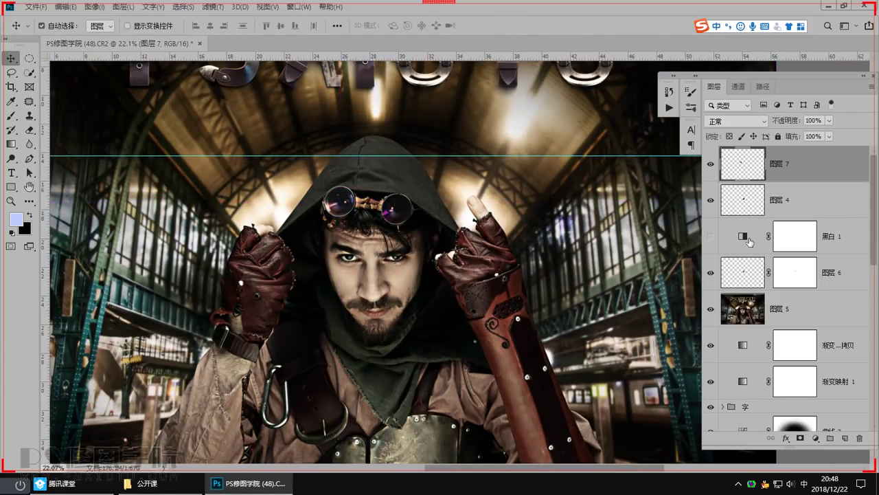
Compare the whole composite with the 黑白 1 adjustment shown and hidden
{"action": "left_click", "coordinate": [711, 236]}
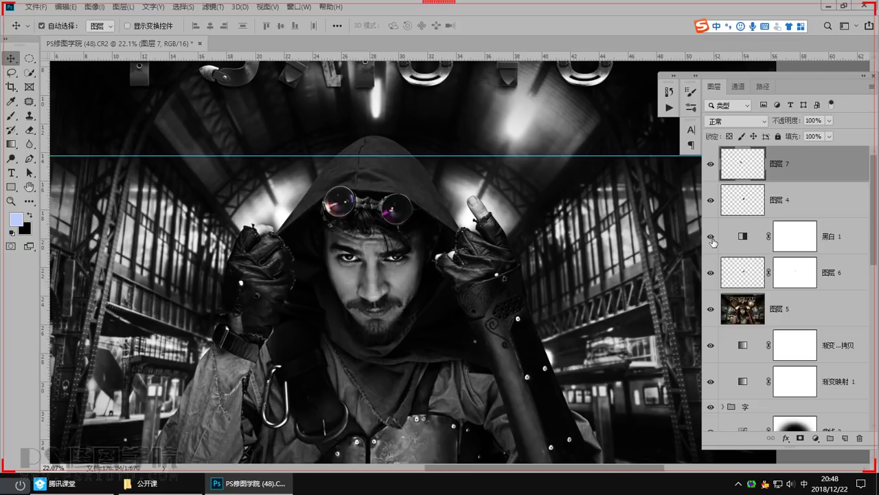
{"action": "left_click", "coordinate": [711, 237]}
{"action": "left_click", "coordinate": [726, 244]}
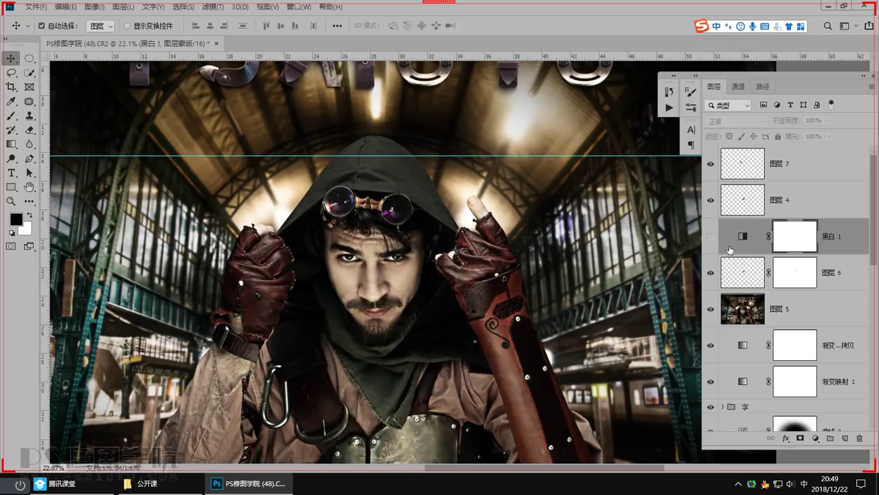
{"action": "key", "text": "ctrl+0"}
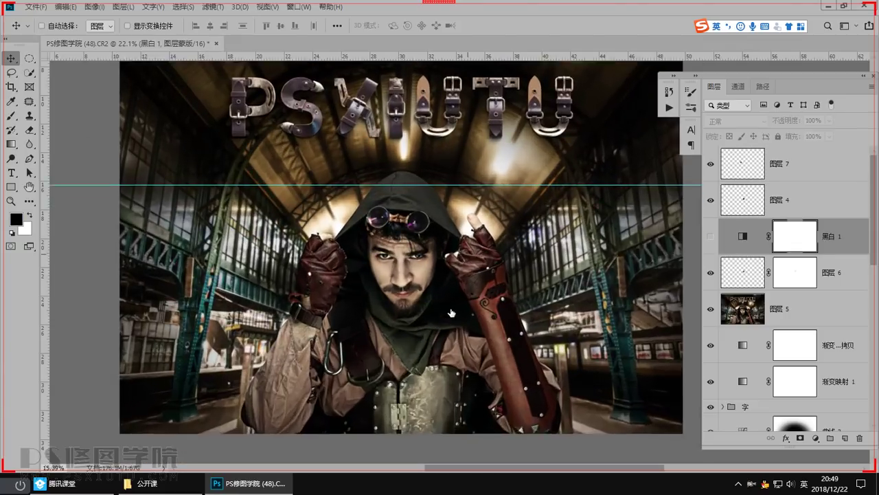
Hide 图层 5 and set the opacity of the 渐变映射 1 拷贝 layer to 54%
{"action": "left_click", "coordinate": [759, 314]}
{"action": "left_click", "coordinate": [712, 309]}
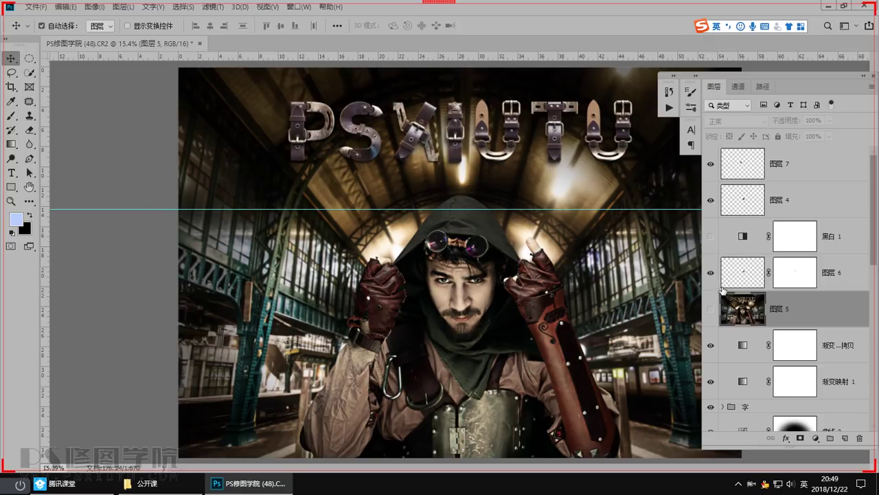
{"action": "left_click", "coordinate": [744, 347]}
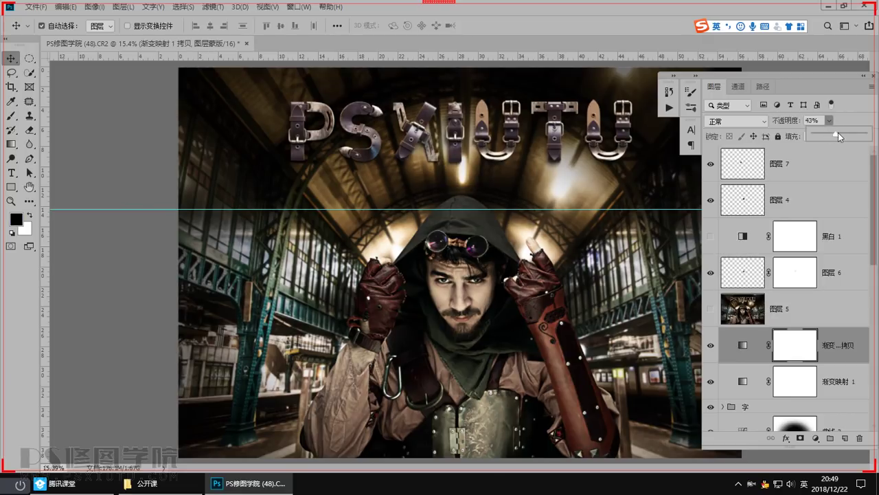
{"action": "left_click_drag", "start_coordinate": [844, 133], "coordinate": [843, 134]}
Paint black at 30% brush opacity on the 渐变映射 1 拷贝 mask over the PSXIUTU lettering
{"action": "left_click", "coordinate": [786, 341]}
{"action": "right_click", "coordinate": [16, 117]}
{"action": "left_click", "coordinate": [64, 116]}
{"action": "right_click", "coordinate": [449, 195], "text": "alt"}
{"action": "mouse_move", "coordinate": [335, 149]}
{"action": "left_mouse_down"}
{"action": "mouse_move", "coordinate": [304, 145]}
{"action": "mouse_move", "coordinate": [307, 123]}
{"action": "mouse_move", "coordinate": [307, 134]}
{"action": "mouse_move", "coordinate": [345, 139]}
{"action": "mouse_move", "coordinate": [412, 132]}
{"action": "mouse_move", "coordinate": [425, 148]}
{"action": "mouse_move", "coordinate": [454, 131]}
{"action": "mouse_move", "coordinate": [550, 129]}
{"action": "mouse_move", "coordinate": [611, 155]}
{"action": "left_mouse_up"}
{"action": "key", "text": "Tab"}
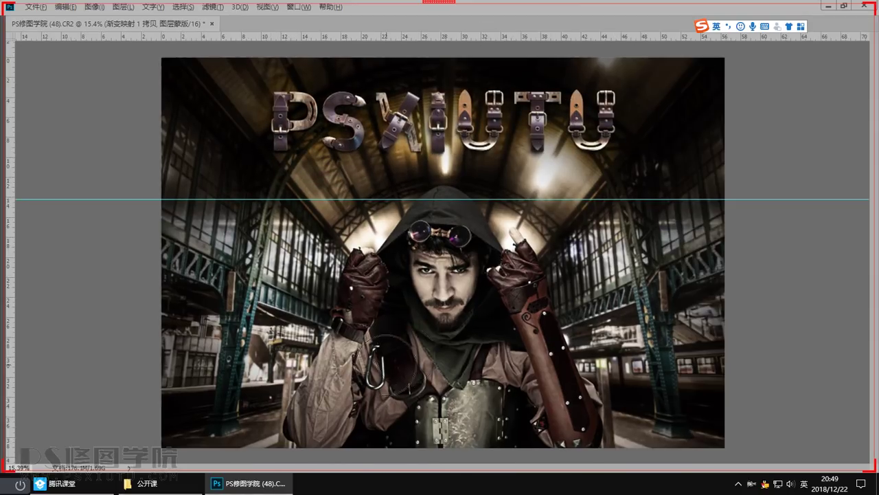
{"action": "key", "text": "Tab"}
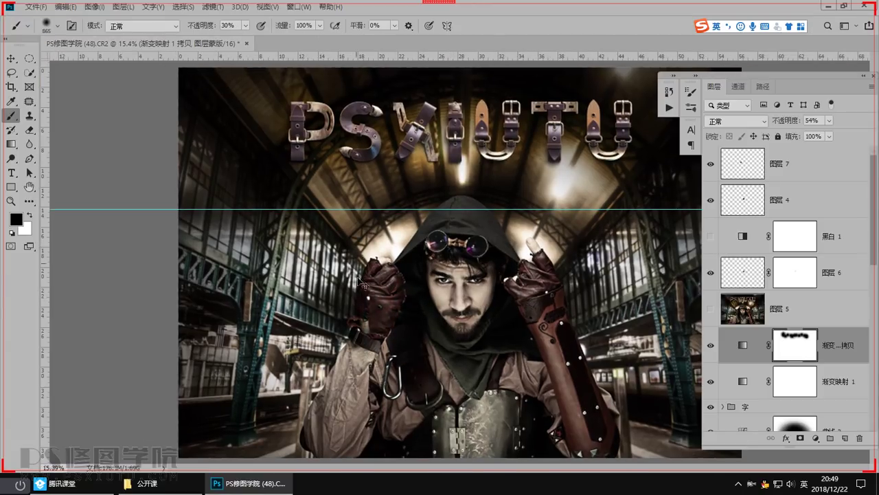
Paint the 渐变映射 1 拷贝 mask over the man's face, gloves and clothing with a resized black brush
{"action": "key", "text": "Tab"}
{"action": "key", "text": "Caps_Lock"}
{"action": "right_click", "coordinate": [439, 289]}
{"action": "right_click", "coordinate": [414, 290], "text": "alt"}
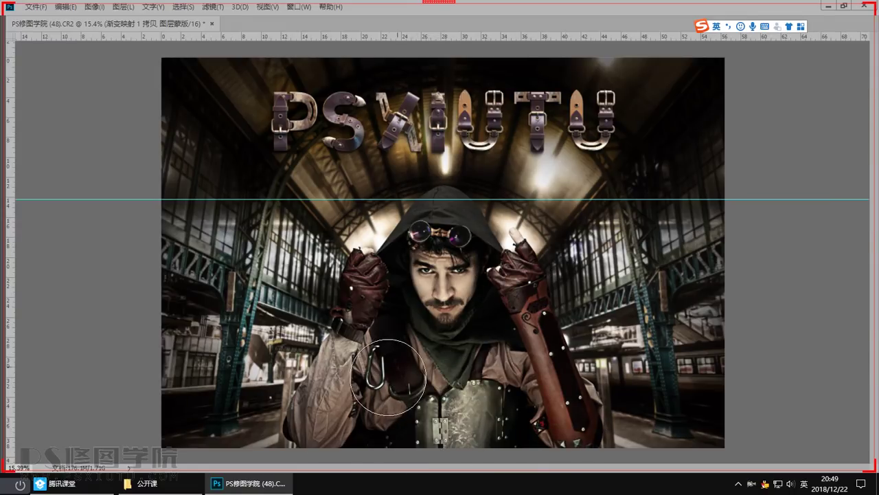
{"action": "key", "text": "Tab"}
{"action": "left_click", "coordinate": [17, 62]}
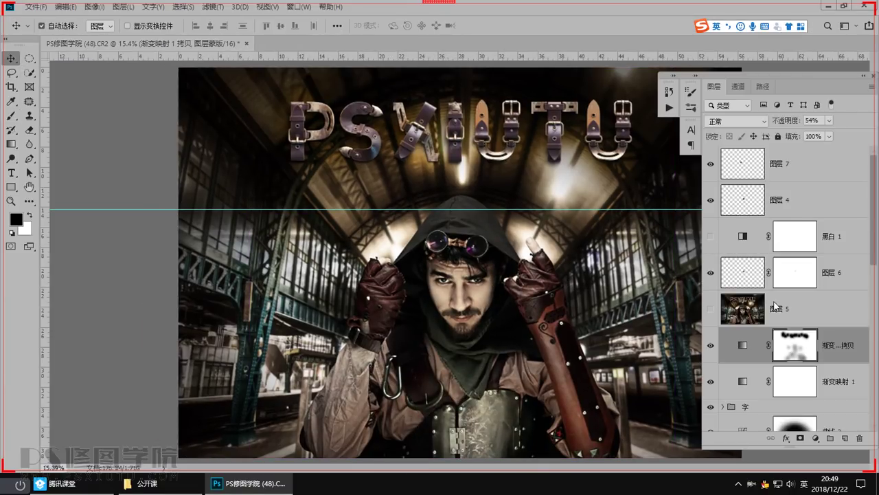
Merge all the letter layers inside the 字 group into a single layer
{"action": "scroll", "coordinate": [792, 349], "scroll_direction": "down", "scroll_amount": 2}
{"action": "scroll", "coordinate": [784, 347], "scroll_direction": "up", "scroll_amount": 1}
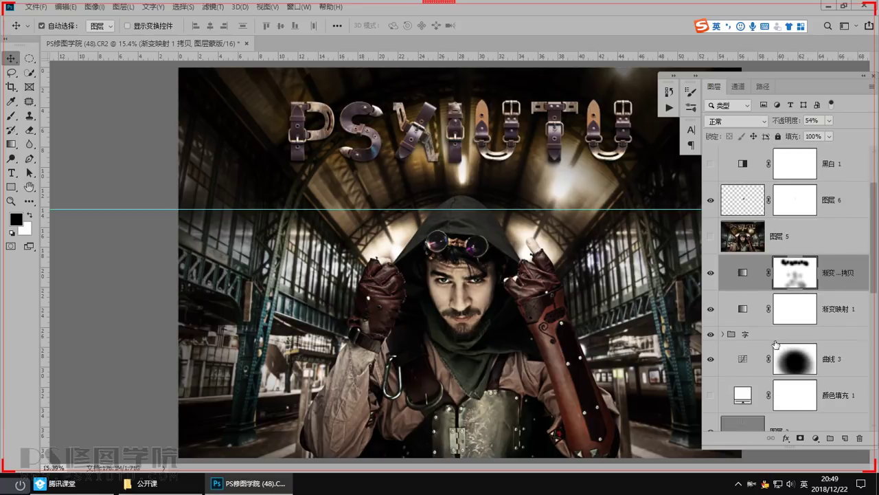
{"action": "left_click", "coordinate": [712, 335]}
{"action": "left_click", "coordinate": [722, 335]}
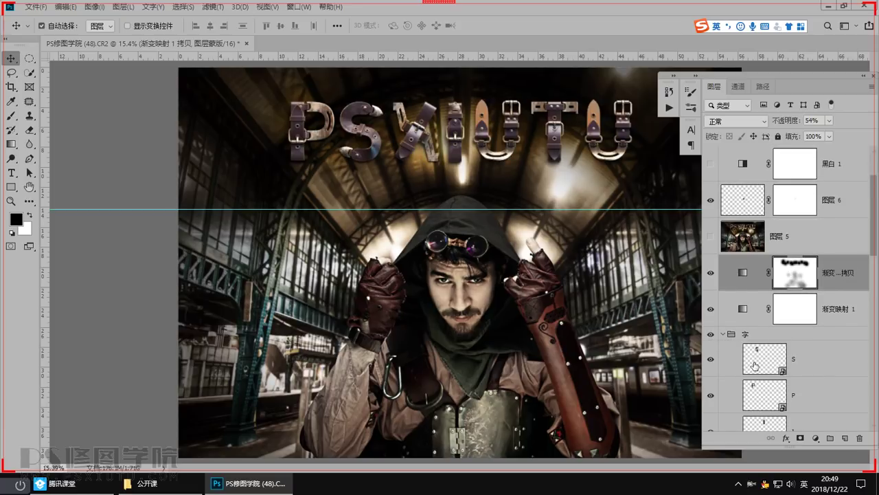
{"action": "scroll", "coordinate": [759, 360], "scroll_direction": "down", "scroll_amount": 3}
{"action": "left_click", "coordinate": [761, 359]}
{"action": "scroll", "coordinate": [763, 354], "scroll_direction": "down", "scroll_amount": 4}
{"action": "scroll", "coordinate": [776, 296], "scroll_direction": "up", "scroll_amount": 4}
{"action": "left_click", "coordinate": [770, 245]}
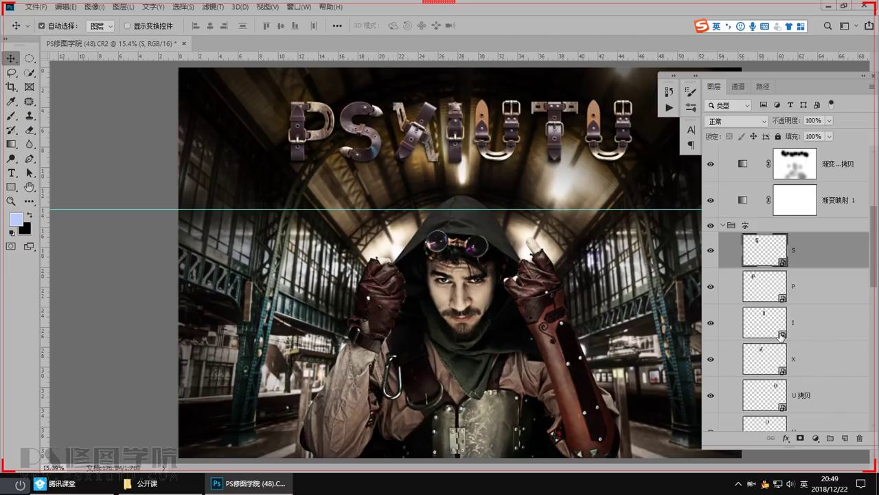
{"action": "scroll", "coordinate": [772, 289], "scroll_direction": "down", "scroll_amount": 2}
{"action": "left_click", "coordinate": [770, 395], "text": "shift"}
{"action": "key", "text": "ctrl+e"}
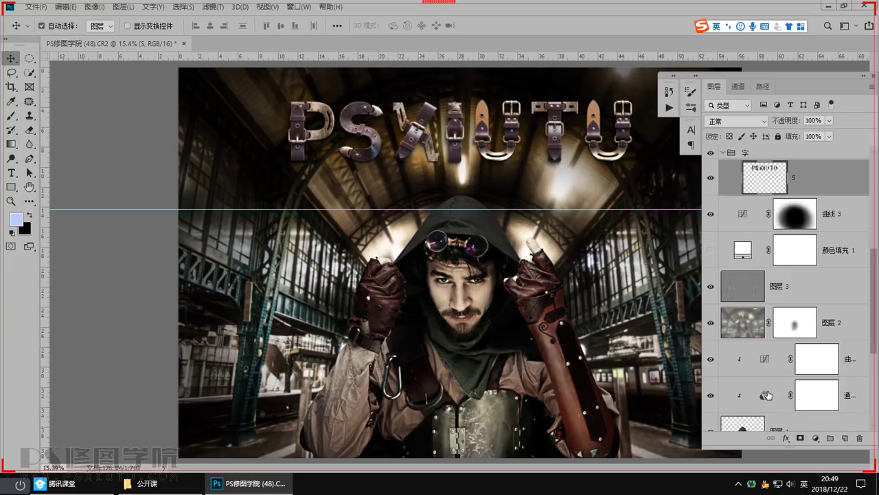
Clip a Hue/Saturation adjustment to the merged lettering with hue +1, saturation +24 and lightness -20
{"action": "left_click", "coordinate": [816, 438]}
{"action": "left_click", "coordinate": [834, 331]}
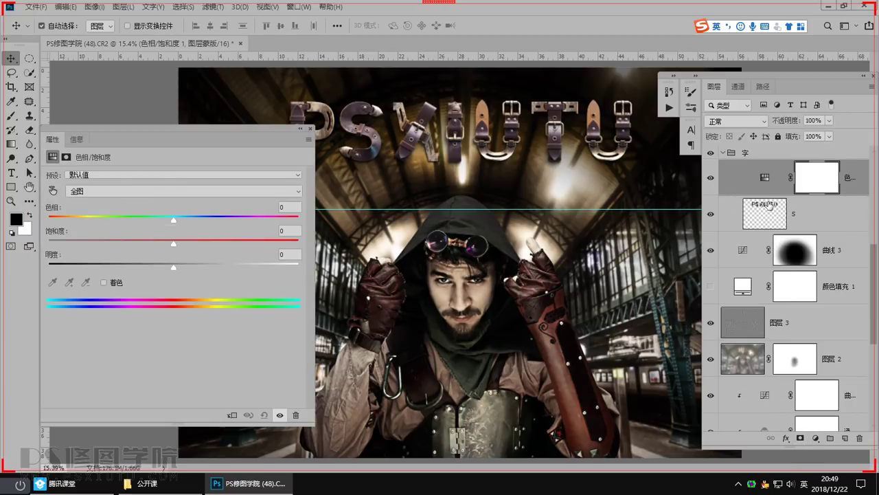
{"action": "left_click", "coordinate": [766, 201], "text": "alt"}
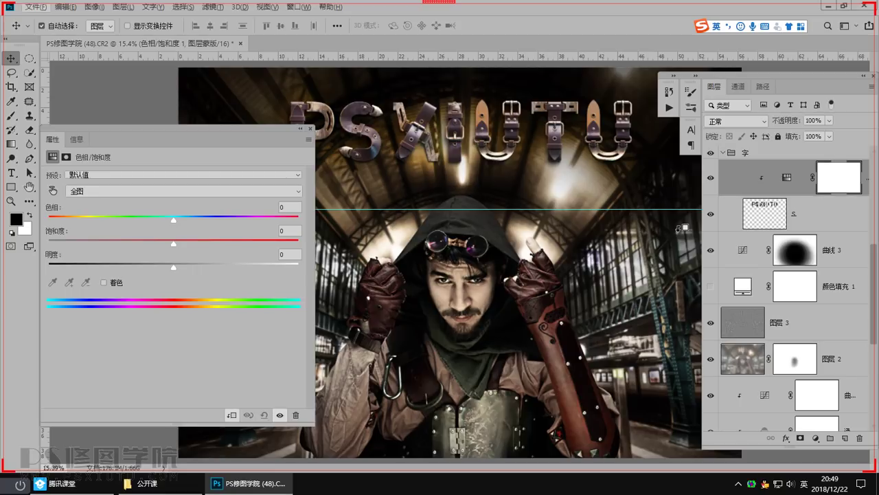
{"action": "left_click_drag", "start_coordinate": [173, 220], "coordinate": [160, 268]}
{"action": "left_click_drag", "start_coordinate": [190, 243], "coordinate": [178, 225]}
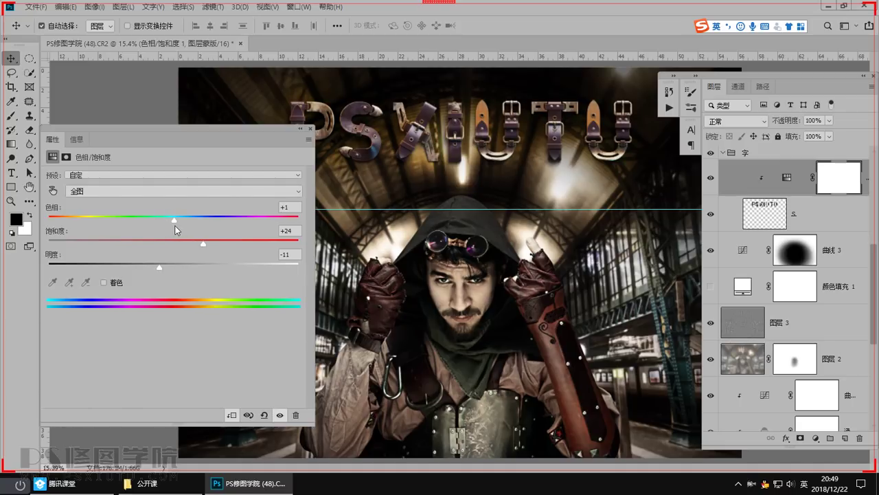
{"action": "left_click_drag", "start_coordinate": [159, 268], "coordinate": [148, 267]}
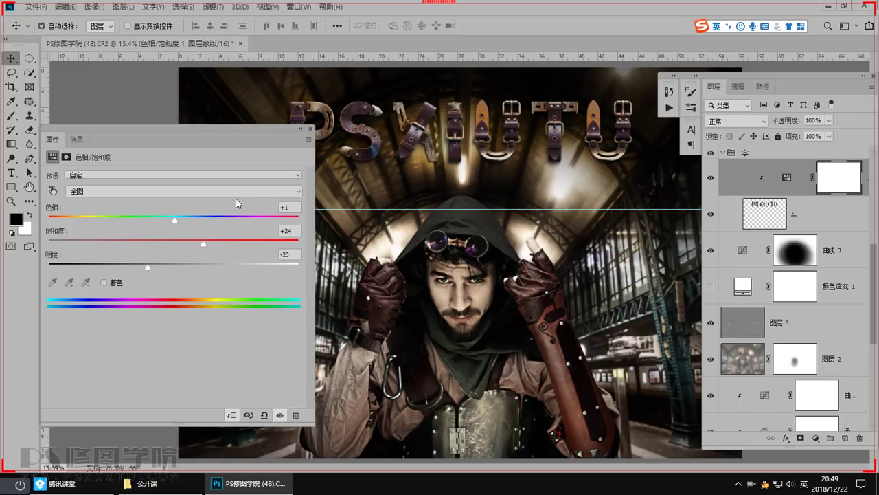
Compare the image with and without the 曲线 3 layer and the lettering's Hue/Saturation adjustment
{"action": "left_click", "coordinate": [311, 130]}
{"action": "left_click", "coordinate": [711, 251]}
{"action": "left_click", "coordinate": [711, 251]}
{"action": "left_click", "coordinate": [711, 178]}
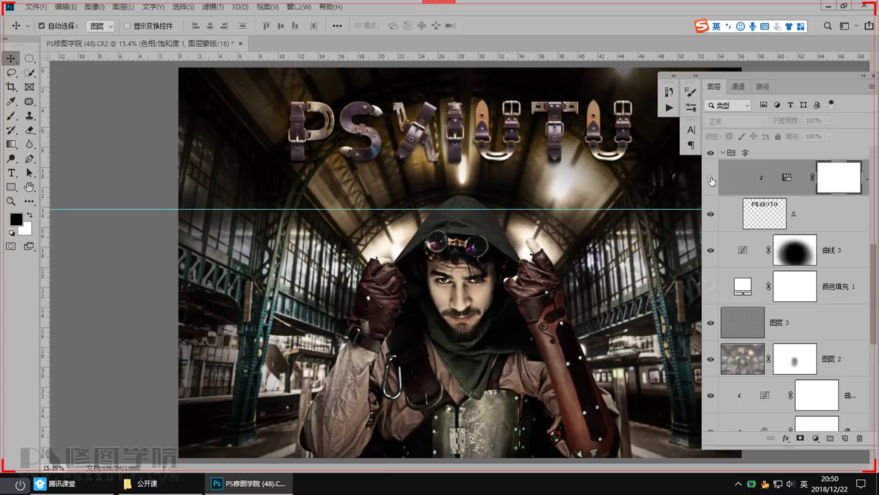
{"action": "left_click", "coordinate": [711, 178]}
View the whole composite, check the class discussion in 腾讯课堂 and return to Photoshop
{"action": "key", "text": "ctrl+minus"}
{"action": "key", "text": "Tab"}
{"action": "key", "text": "Tab"}
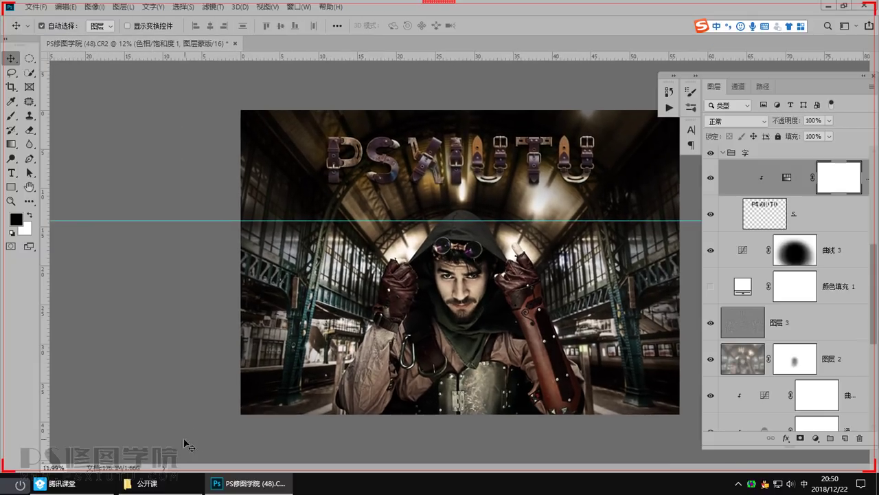
{"action": "left_click", "coordinate": [103, 483]}
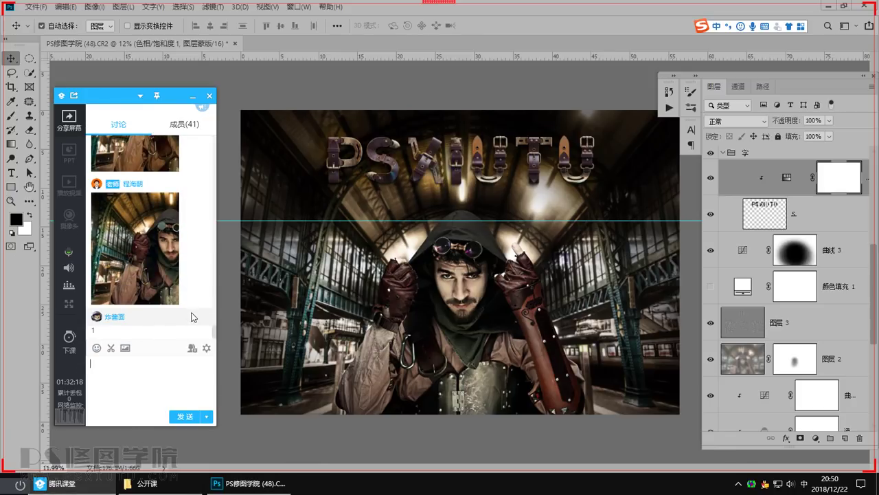
{"action": "left_click", "coordinate": [775, 192]}
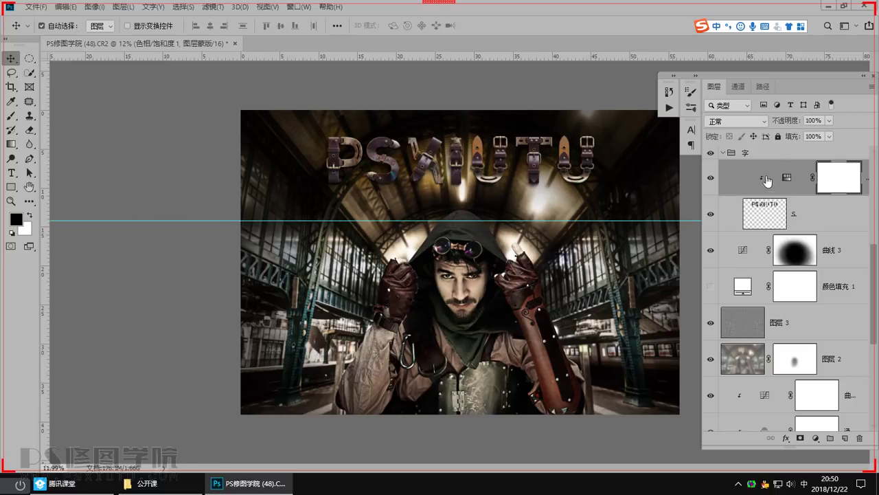
Group the layers from the 字 group down to 图层 0 拷贝 into one group
{"action": "left_click", "coordinate": [769, 155]}
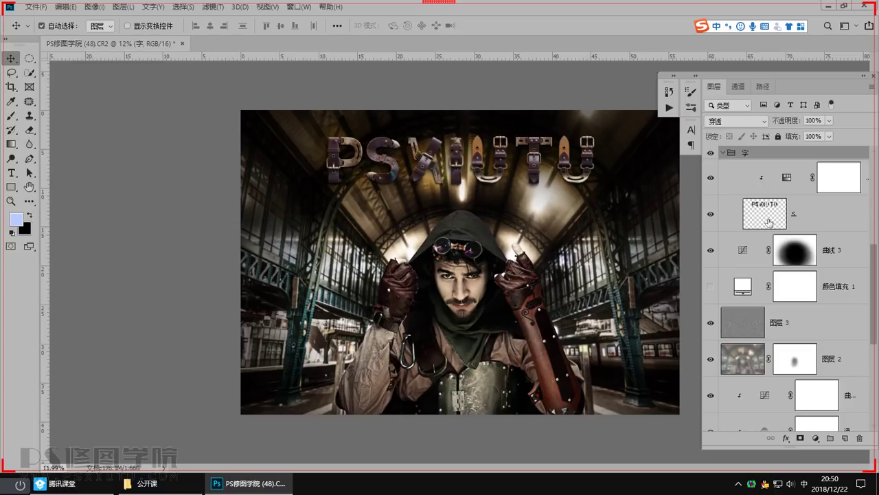
{"action": "scroll", "coordinate": [762, 300], "scroll_direction": "down", "scroll_amount": 5}
{"action": "left_click", "coordinate": [751, 373], "text": "shift"}
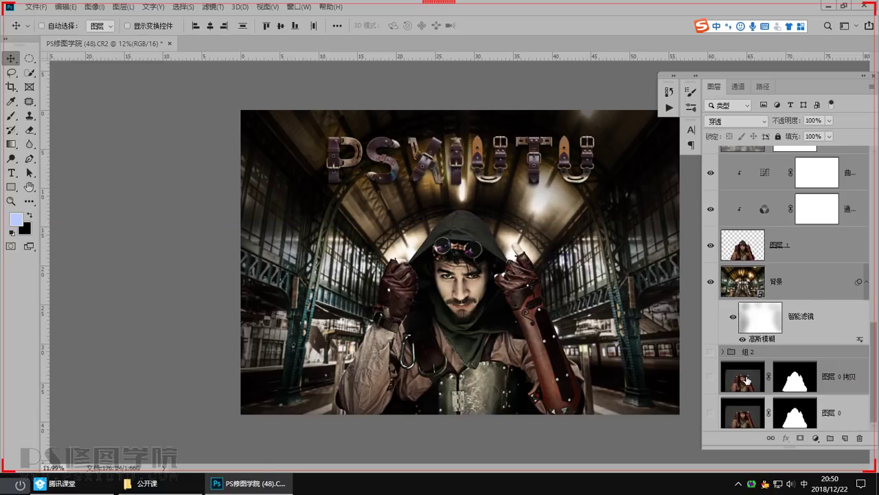
{"action": "key", "text": "ctrl+g"}
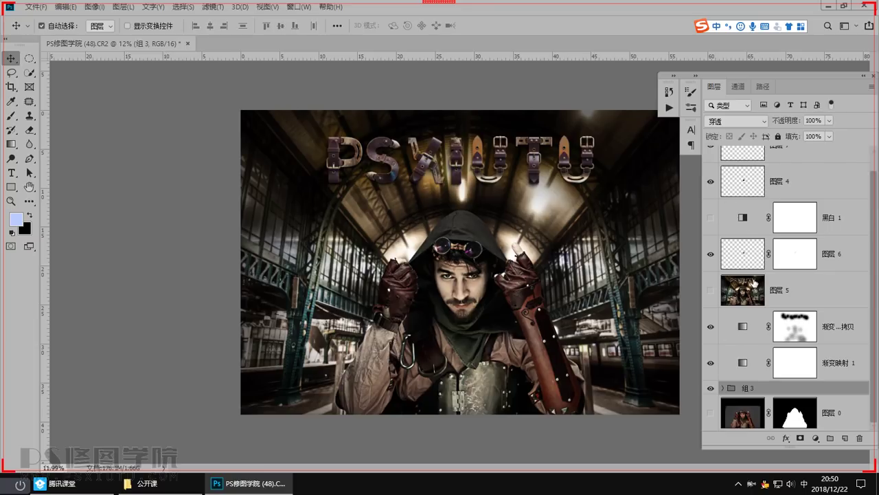
Group the layers from 图层 7 down to 组 3 into one group
{"action": "left_click_drag", "start_coordinate": [873, 215], "coordinate": [867, 133]}
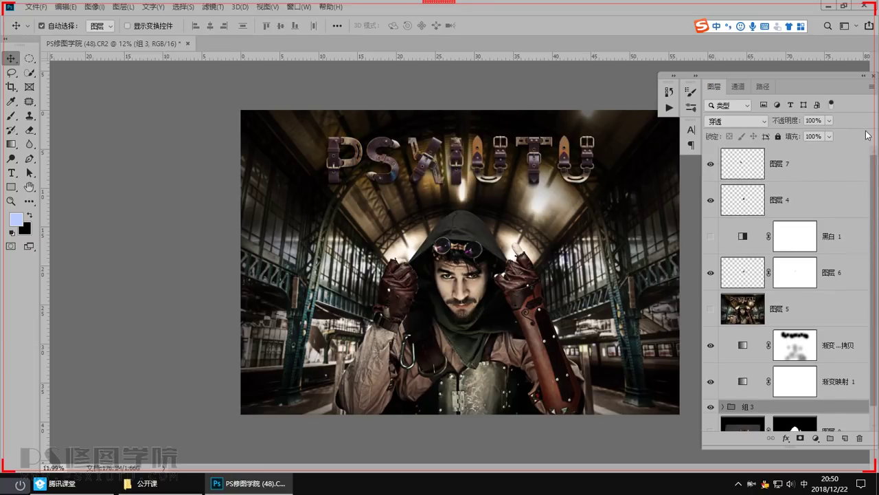
{"action": "left_click", "coordinate": [838, 162]}
{"action": "scroll", "coordinate": [800, 231], "scroll_direction": "down", "scroll_amount": 1}
{"action": "left_click", "coordinate": [749, 389], "text": "shift"}
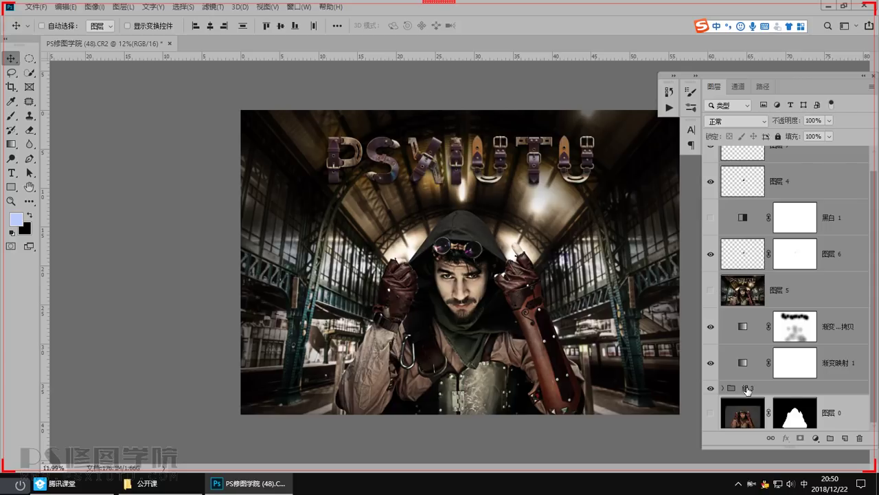
{"action": "key", "text": "ctrl+g"}
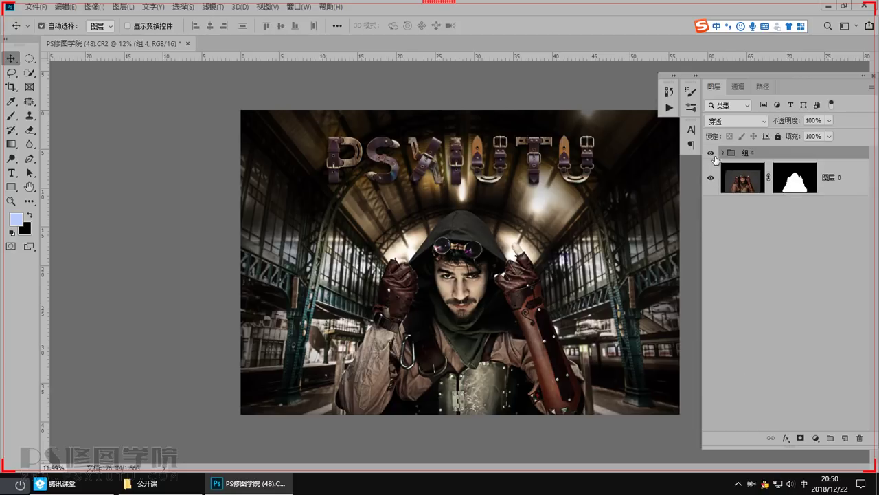
Compare the finished composite with the original cutout on 图层 0 by hiding and showing 组 4
{"action": "left_click", "coordinate": [713, 154]}
{"action": "left_click", "coordinate": [713, 154]}
{"action": "left_click", "coordinate": [714, 154]}
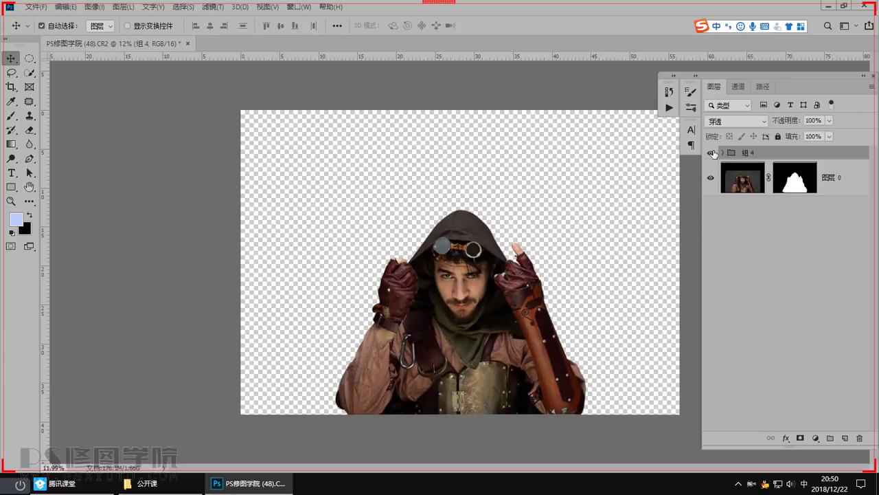
{"action": "left_click", "coordinate": [713, 154]}
{"action": "key", "text": "ctrl+0"}
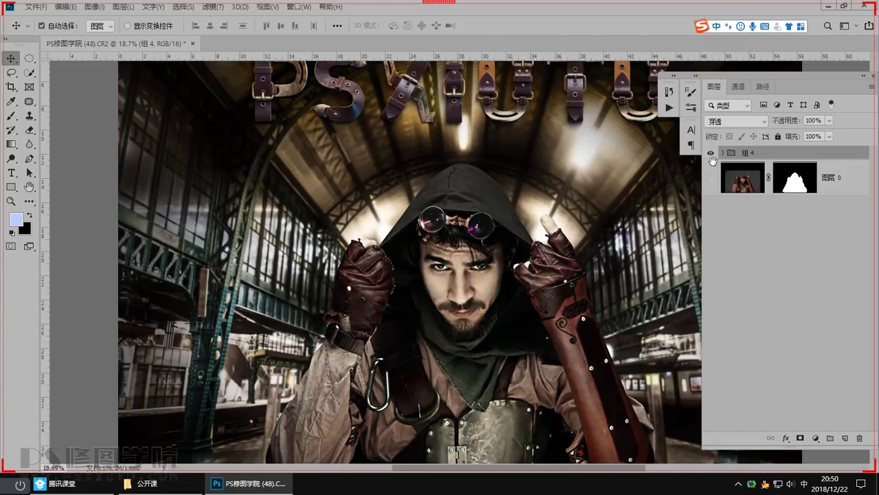
{"action": "left_click", "coordinate": [711, 153]}
{"action": "left_click", "coordinate": [711, 153]}
{"action": "left_click", "coordinate": [711, 177]}
{"action": "left_click", "coordinate": [711, 153]}
{"action": "left_click", "coordinate": [711, 153]}
Check the class discussion in 腾讯课堂, return to Photoshop and examine the composite without the panels
{"action": "left_click", "coordinate": [59, 483]}
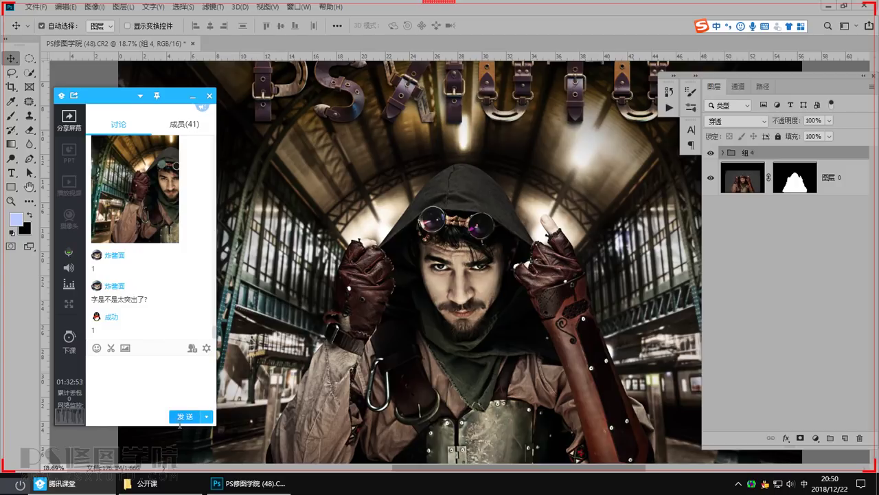
{"action": "left_click", "coordinate": [143, 394]}
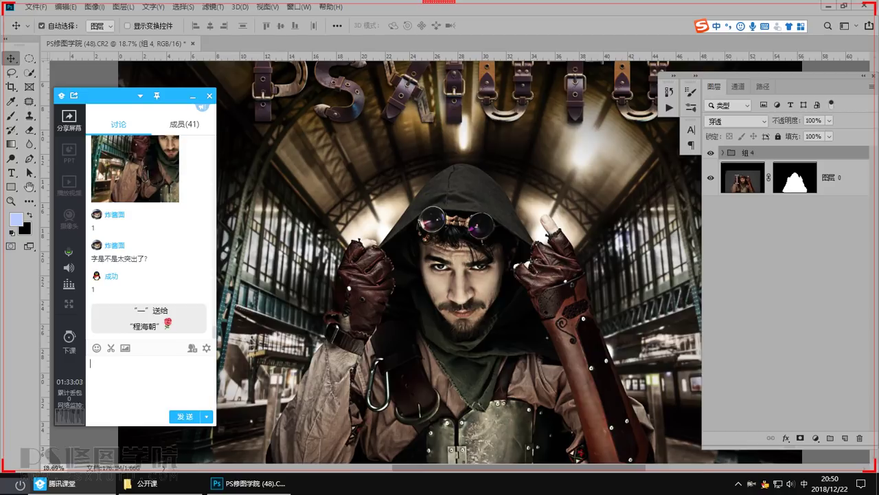
{"action": "left_click", "coordinate": [738, 182]}
{"action": "key", "text": "Tab"}
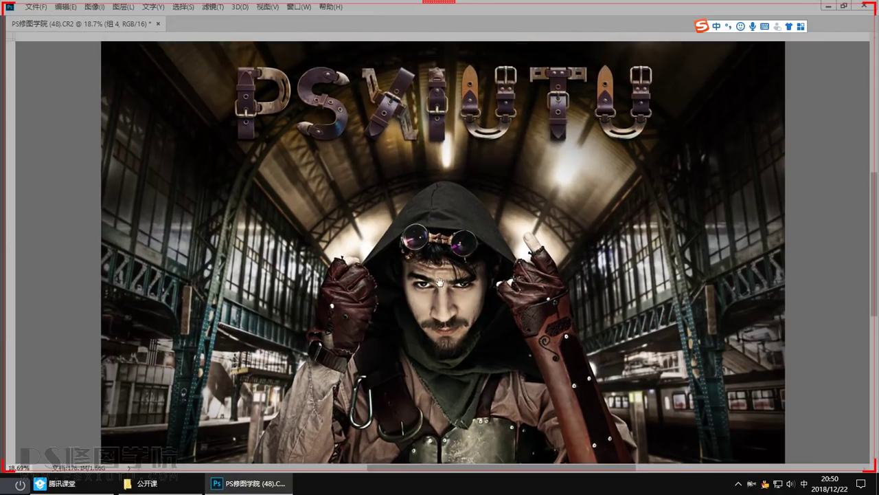
{"action": "left_click_drag", "start_coordinate": [440, 282], "coordinate": [447, 318]}
{"action": "scroll", "coordinate": [402, 183], "scroll_direction": "up", "scroll_amount": 3}
{"action": "scroll", "coordinate": [422, 229], "scroll_direction": "down", "scroll_amount": 3}
{"action": "left_click_drag", "start_coordinate": [406, 226], "coordinate": [393, 242]}
{"action": "key", "text": "Tab"}
{"action": "scroll", "coordinate": [393, 243], "scroll_direction": "down", "scroll_amount": 2}
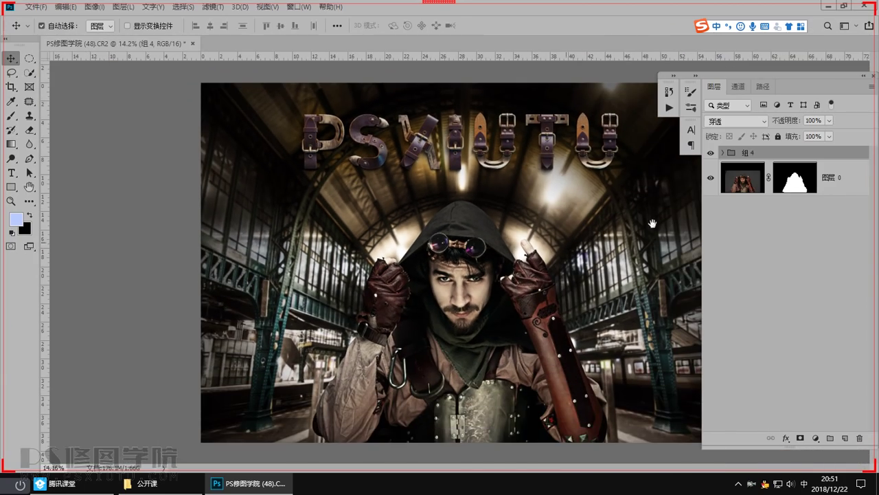
Expand 组 4 and compare the full image with only 组 3 shown
{"action": "left_click", "coordinate": [722, 153]}
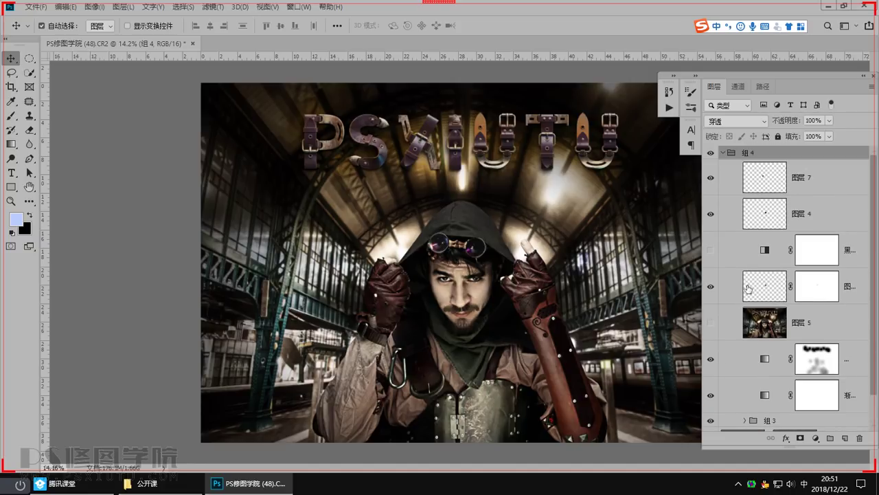
{"action": "scroll", "coordinate": [766, 288], "scroll_direction": "down", "scroll_amount": 1}
{"action": "left_click", "coordinate": [757, 391]}
{"action": "left_click", "coordinate": [711, 388], "text": "alt"}
{"action": "left_click", "coordinate": [712, 388], "text": "alt"}
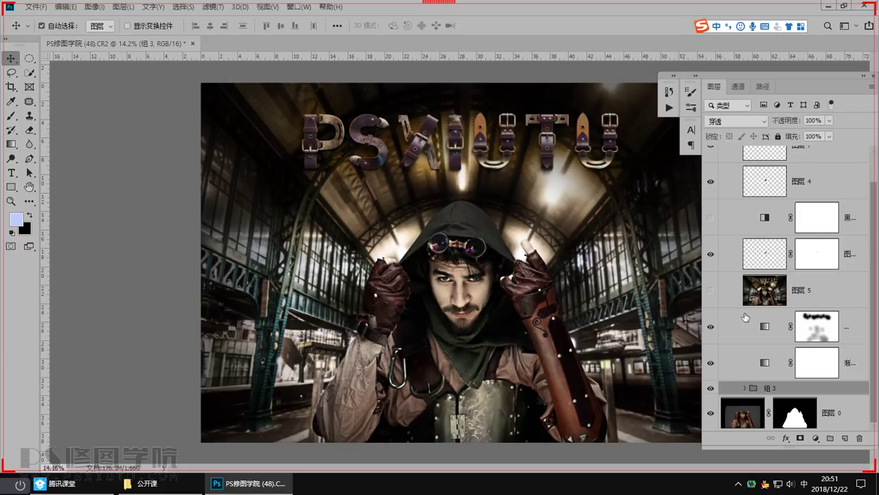
Expand 组 3 inside 组 4 and select the 字 lettering group
{"action": "scroll", "coordinate": [746, 317], "scroll_direction": "up", "scroll_amount": 1}
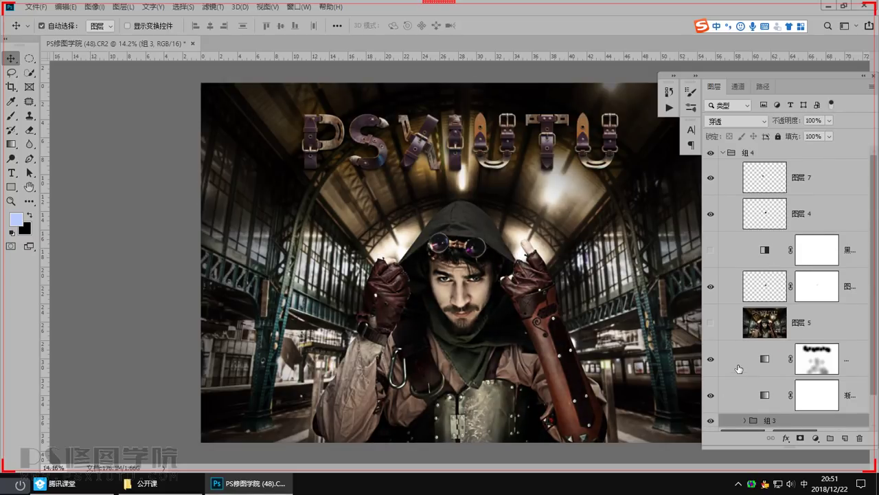
{"action": "scroll", "coordinate": [748, 347], "scroll_direction": "down", "scroll_amount": 1}
{"action": "left_click", "coordinate": [744, 388]}
{"action": "scroll", "coordinate": [753, 372], "scroll_direction": "down", "scroll_amount": 3}
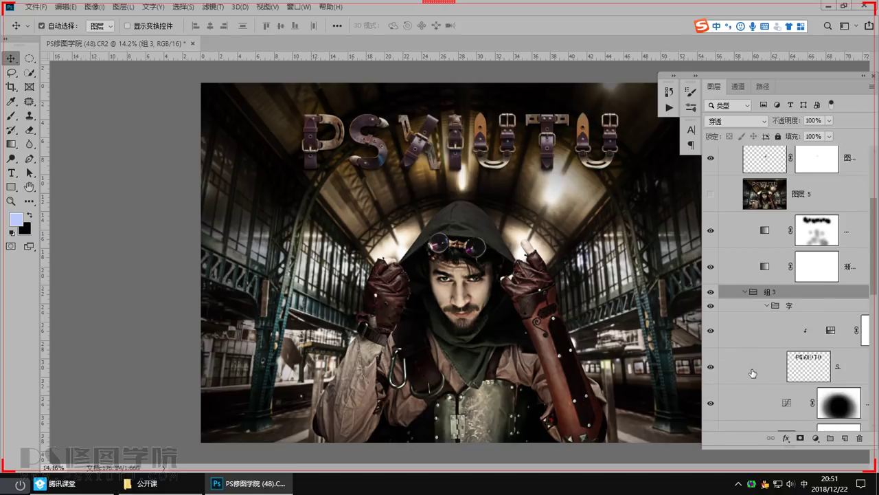
{"action": "left_click", "coordinate": [781, 306]}
Try scaling the PSXIUTU lettering group up to almost the full width of the image and centre it
{"action": "key", "text": "ctrl+t"}
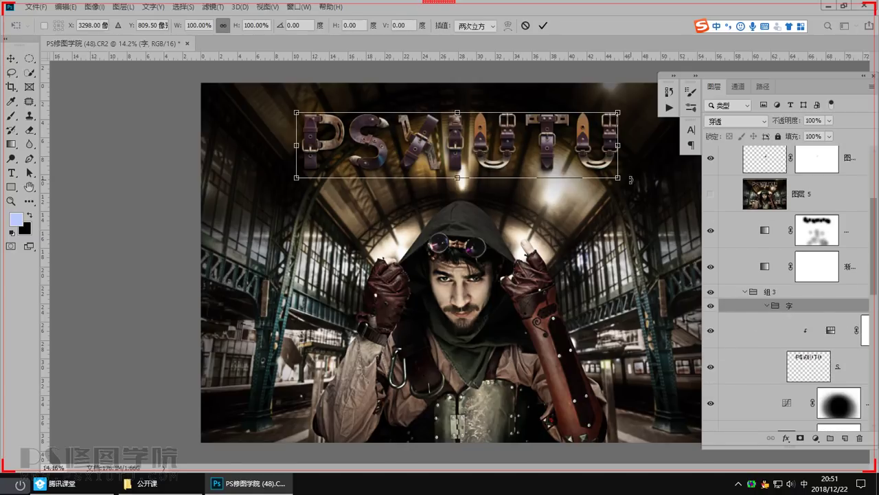
{"action": "key", "text": "Tab"}
{"action": "left_click_drag", "start_coordinate": [601, 167], "coordinate": [665, 181]}
{"action": "left_click_drag", "start_coordinate": [562, 136], "coordinate": [555, 160]}
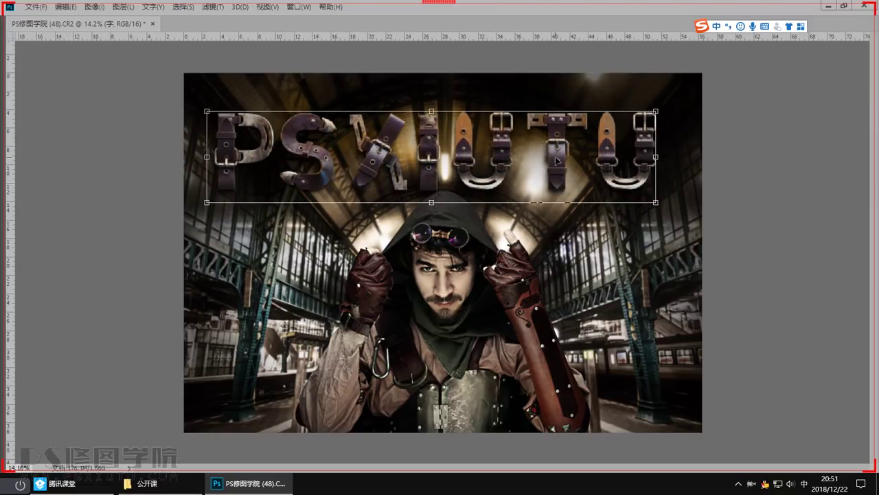
{"action": "left_click_drag", "start_coordinate": [656, 202], "coordinate": [682, 213]}
{"action": "left_click_drag", "start_coordinate": [577, 176], "coordinate": [588, 180]}
{"action": "key", "text": "Return"}
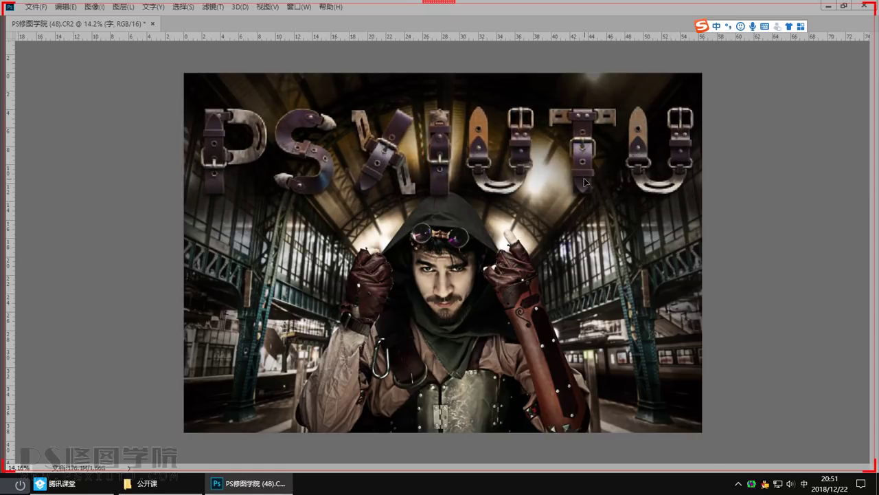
Nudge the enlarged lettering upward, away from the hood
{"action": "key", "text": "shift+Up"}
{"action": "key", "text": "shift+Up"}
{"action": "key", "text": "shift+Up"}
{"action": "key", "text": "shift+Up"}
{"action": "key", "text": "shift+Up"}
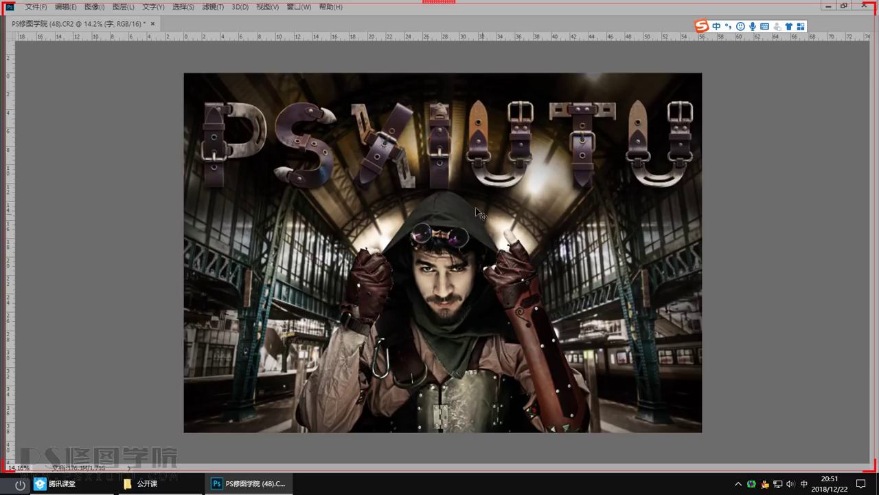
Compare the image with and without the 字 group, and undo the group's move and enlargement
{"action": "key", "text": "Tab"}
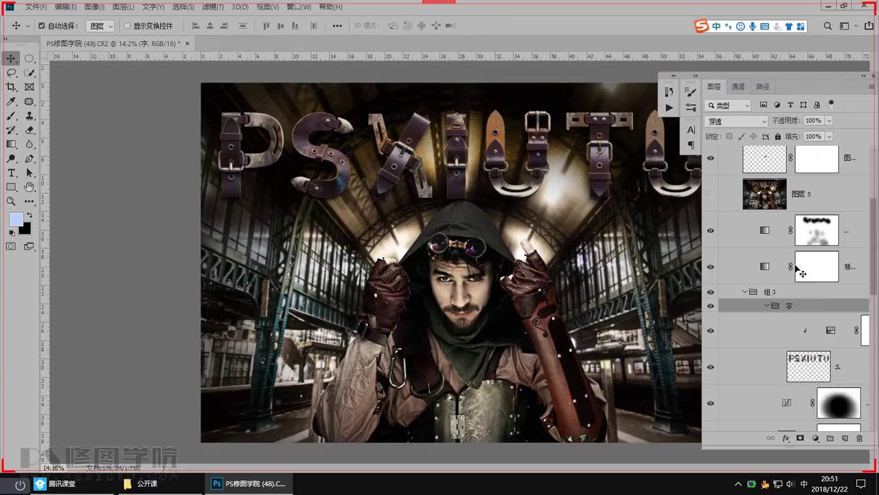
{"action": "left_click", "coordinate": [712, 306]}
{"action": "left_click", "coordinate": [712, 306]}
{"action": "key", "text": "Tab"}
{"action": "key", "text": "ctrl+z"}
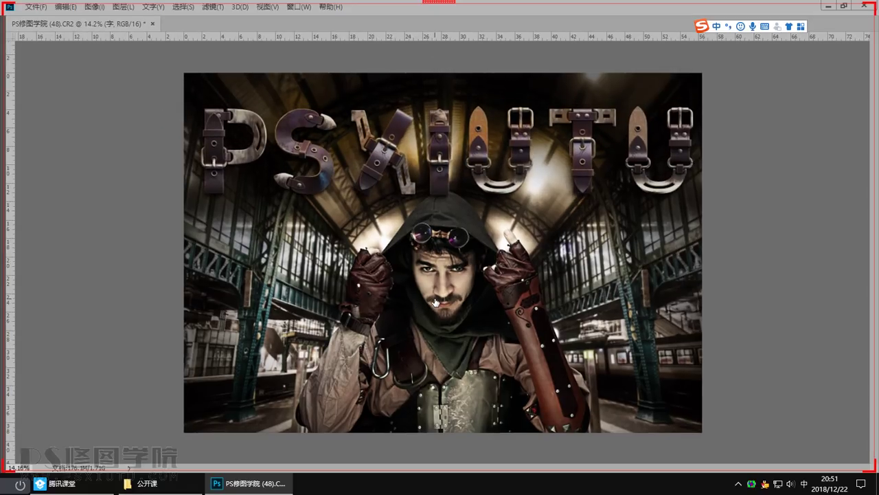
{"action": "key", "text": "ctrl+z"}
Scale the 字 group up to about three quarters of the image width and move it down about 0.72 cm
{"action": "key", "text": "ctrl+t"}
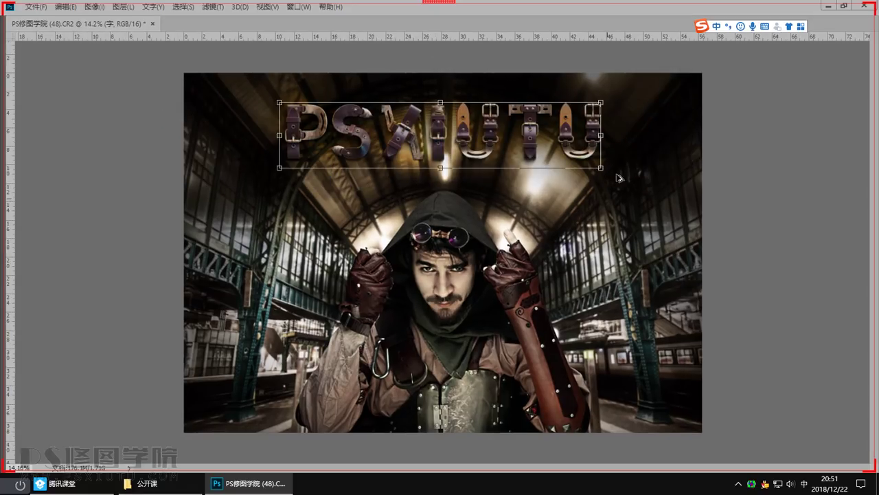
{"action": "left_click_drag", "start_coordinate": [608, 153], "coordinate": [637, 175]}
{"action": "key", "text": "Return"}
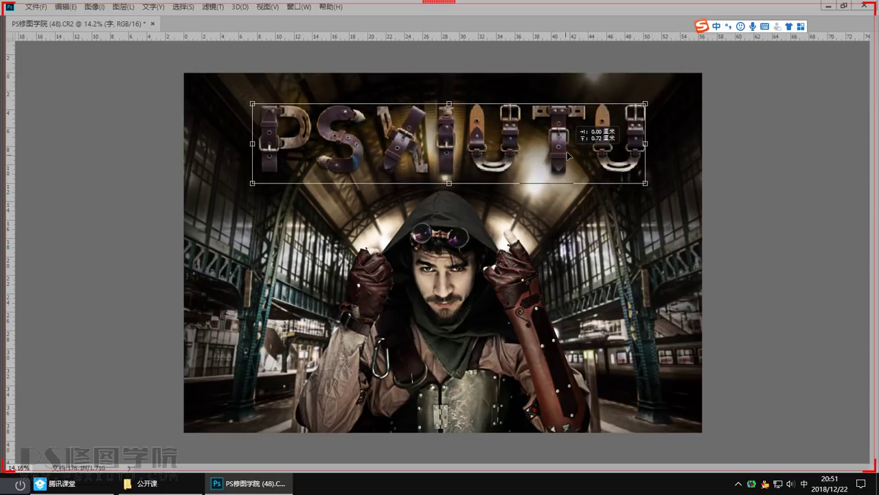
{"action": "key", "text": "Tab"}
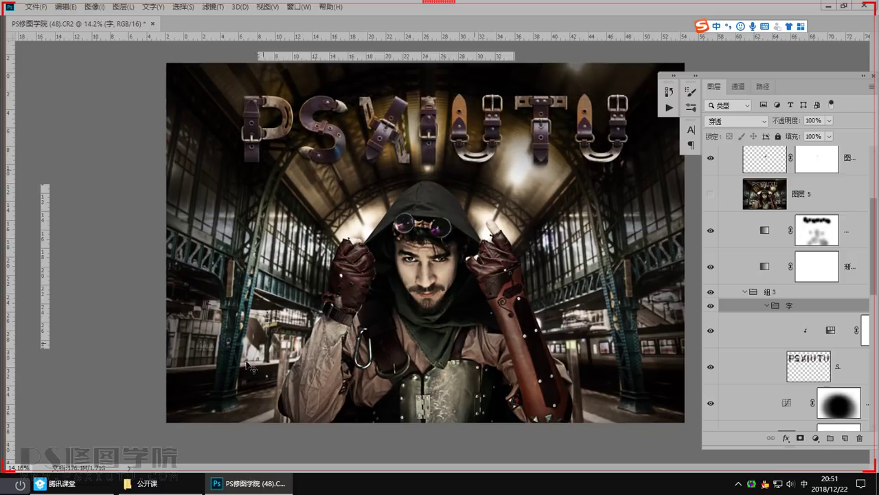
Open the reference image QQ.jpg from the 公开课 folder, examine its toning and lettering up close, and close it
{"action": "left_click", "coordinate": [141, 483]}
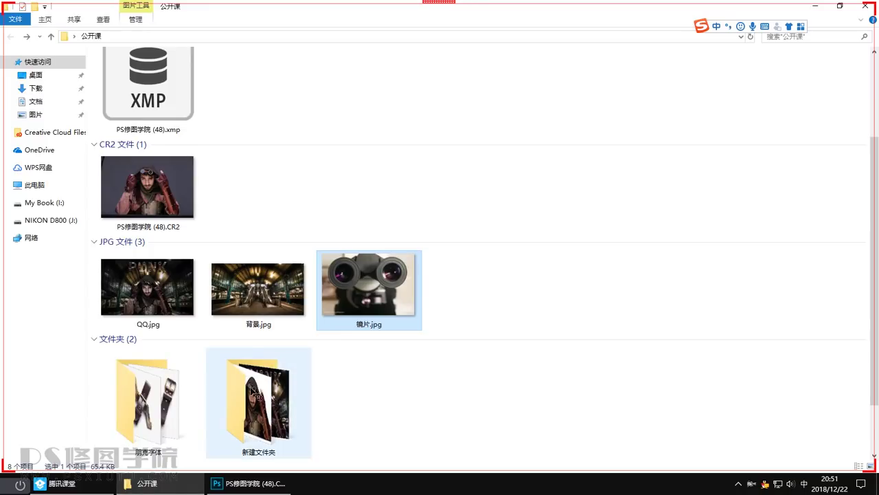
{"action": "left_click", "coordinate": [169, 313]}
{"action": "double_click", "coordinate": [168, 312]}
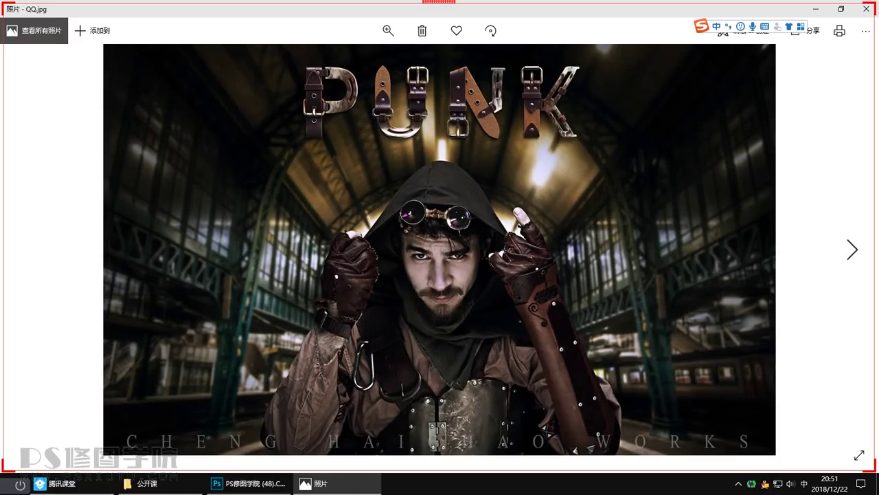
{"action": "scroll", "coordinate": [440, 249], "scroll_direction": "up", "scroll_amount": 2}
{"action": "left_click_drag", "start_coordinate": [439, 250], "coordinate": [553, 129]}
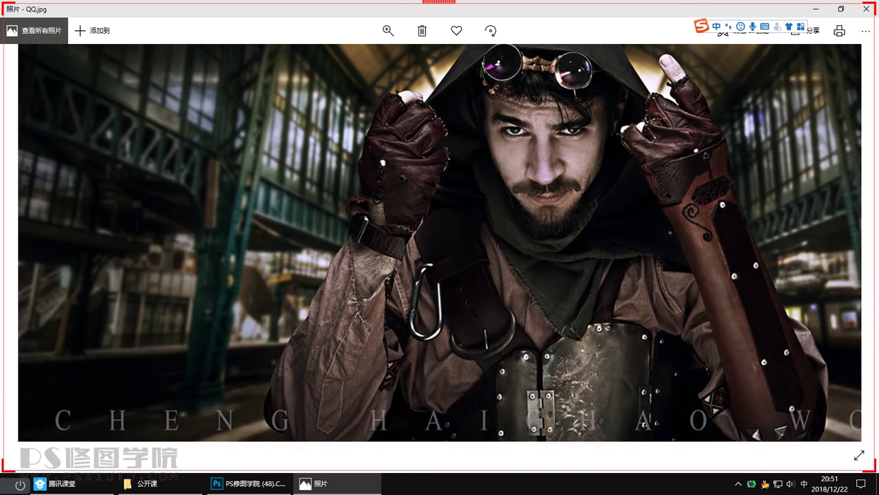
{"action": "scroll", "coordinate": [440, 249], "scroll_direction": "up", "scroll_amount": 1}
{"action": "left_click_drag", "start_coordinate": [440, 250], "coordinate": [512, 189]}
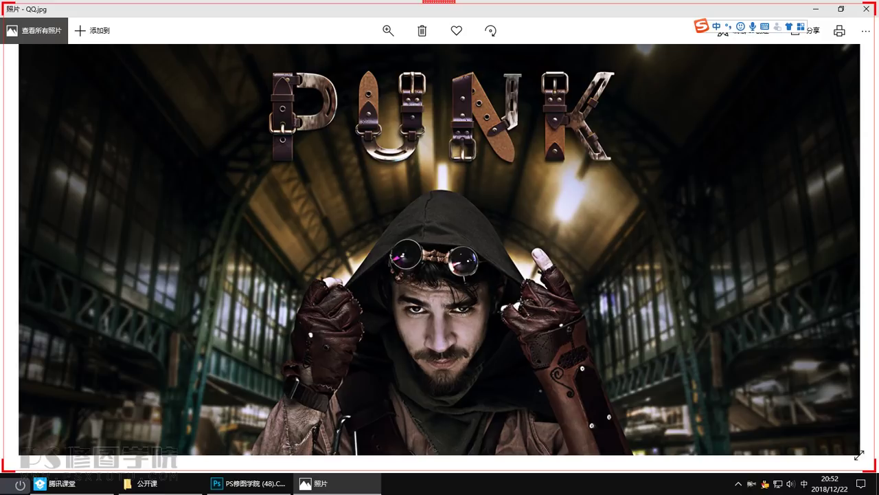
{"action": "scroll", "coordinate": [439, 250], "scroll_direction": "down", "scroll_amount": 2}
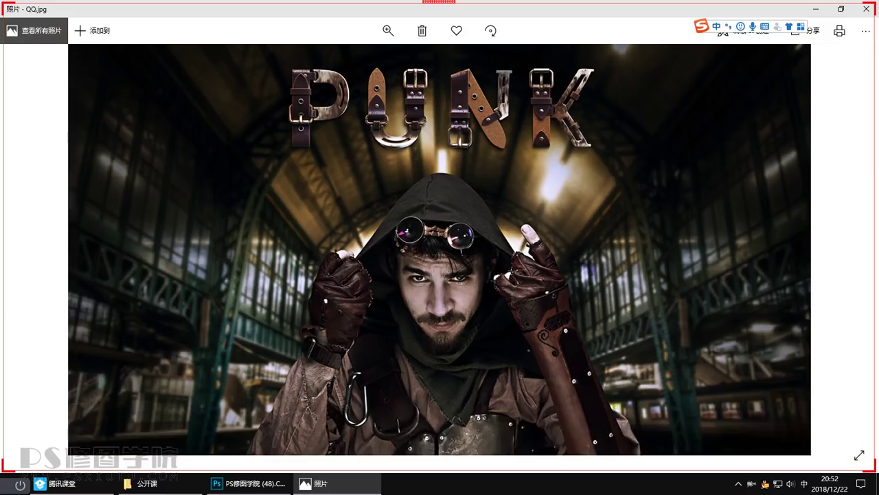
{"action": "left_click", "coordinate": [866, 8]}
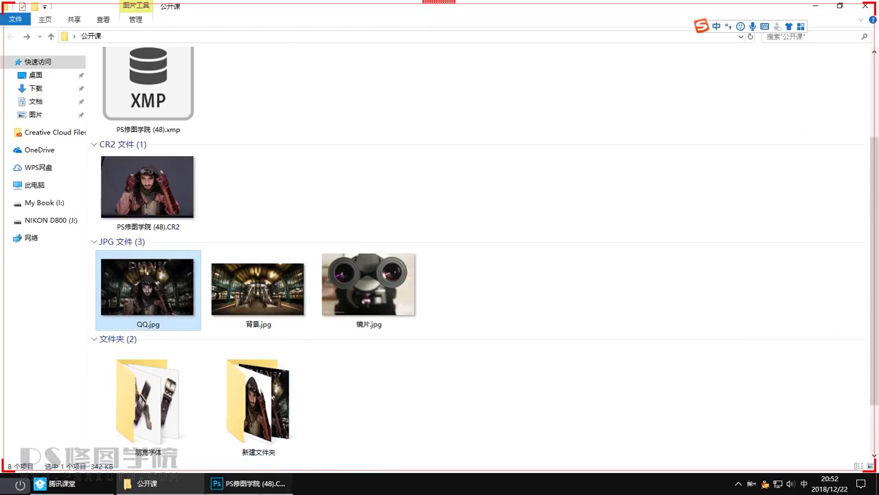
Return to Photoshop, view the composite with the resized lettering, and check 腾讯课堂 briefly
{"action": "left_click", "coordinate": [248, 483]}
{"action": "key", "text": "Tab"}
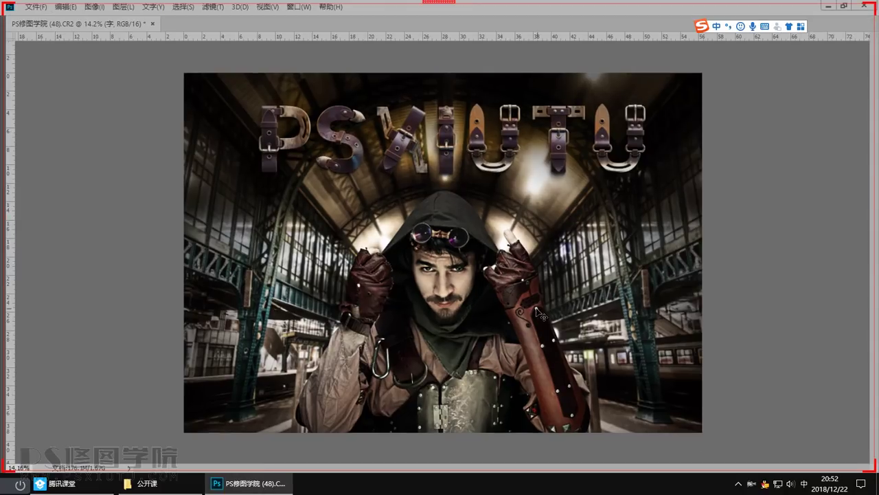
{"action": "key", "text": "Tab"}
{"action": "left_click", "coordinate": [69, 483]}
{"action": "left_click", "coordinate": [94, 490]}
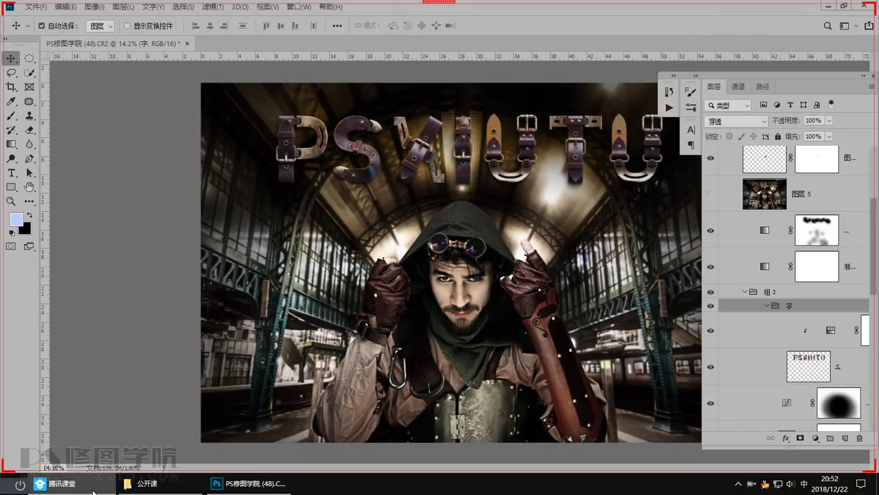
Add a Curves adjustment at the top of 组 4 and place a red-channel point at input 146, output 147
{"action": "scroll", "coordinate": [817, 233], "scroll_direction": "up", "scroll_amount": 4}
{"action": "left_click", "coordinate": [777, 155]}
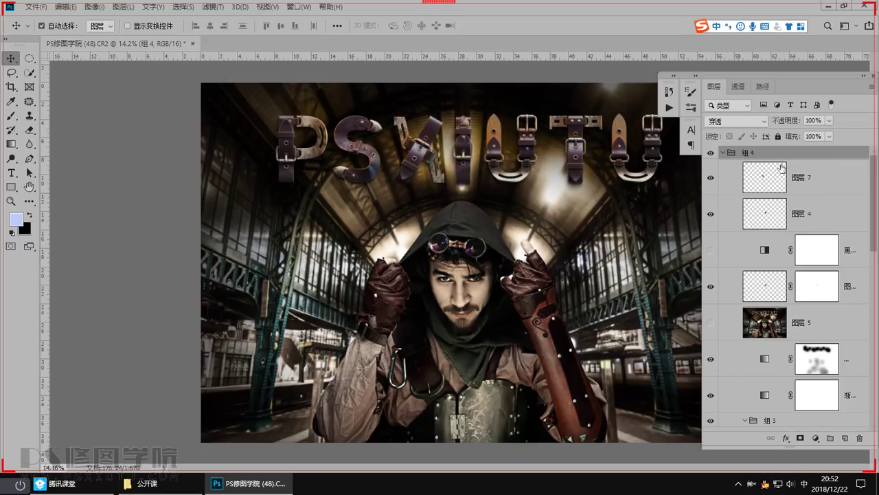
{"action": "left_click", "coordinate": [815, 438]}
{"action": "left_click", "coordinate": [834, 301]}
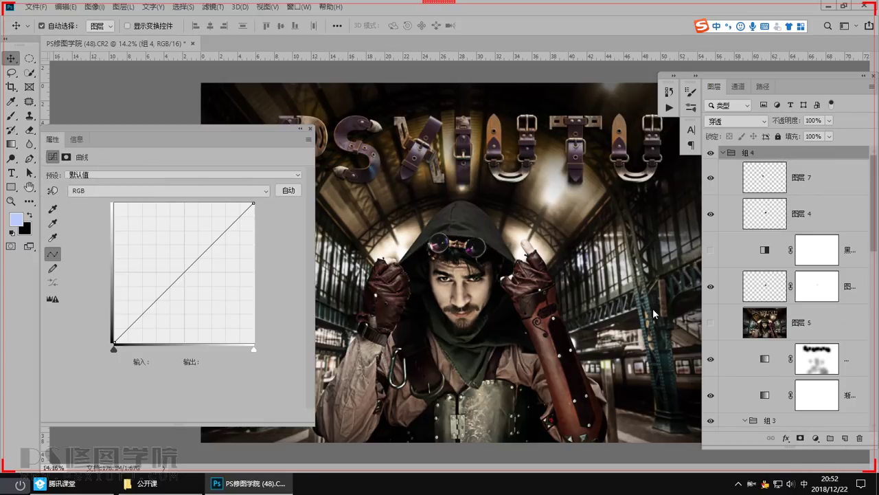
{"action": "left_click", "coordinate": [118, 190]}
{"action": "left_click", "coordinate": [118, 214]}
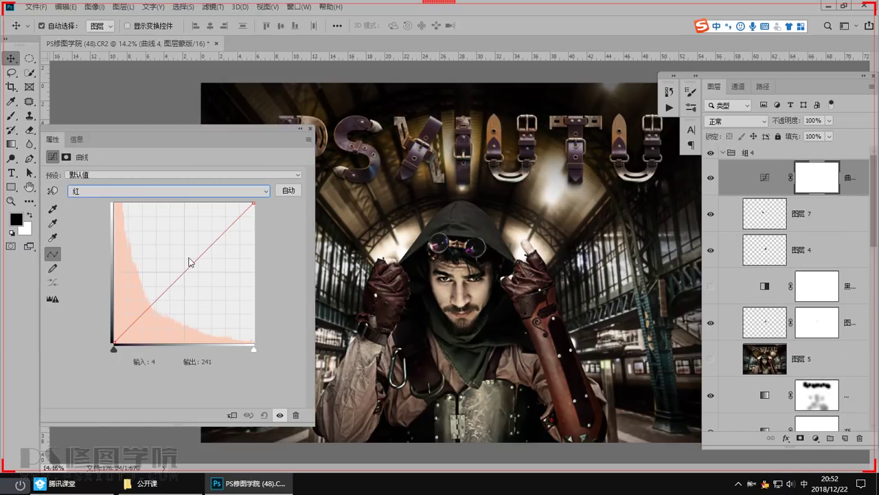
{"action": "left_click", "coordinate": [188, 257]}
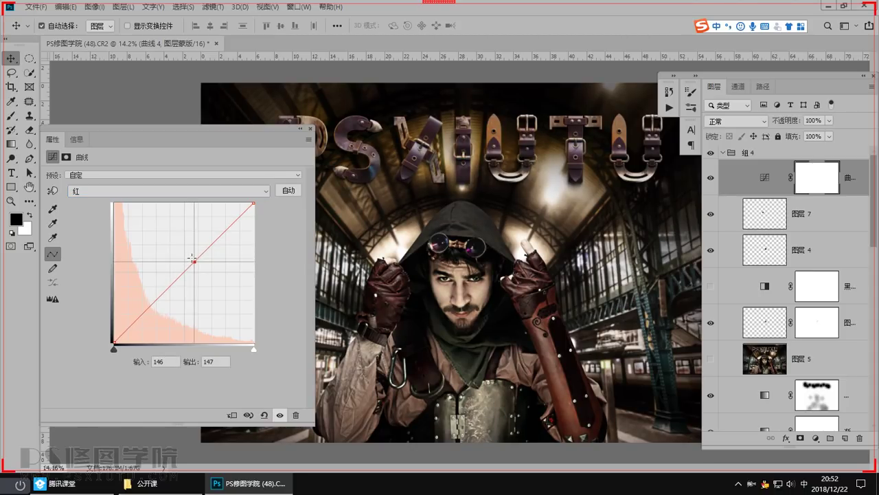
Bend the blue channel into an S-curve with lowered shadows and an upper point at input 154, output 185
{"action": "left_click", "coordinate": [153, 192]}
{"action": "left_click", "coordinate": [144, 230]}
{"action": "left_click_drag", "start_coordinate": [183, 268], "coordinate": [199, 240]}
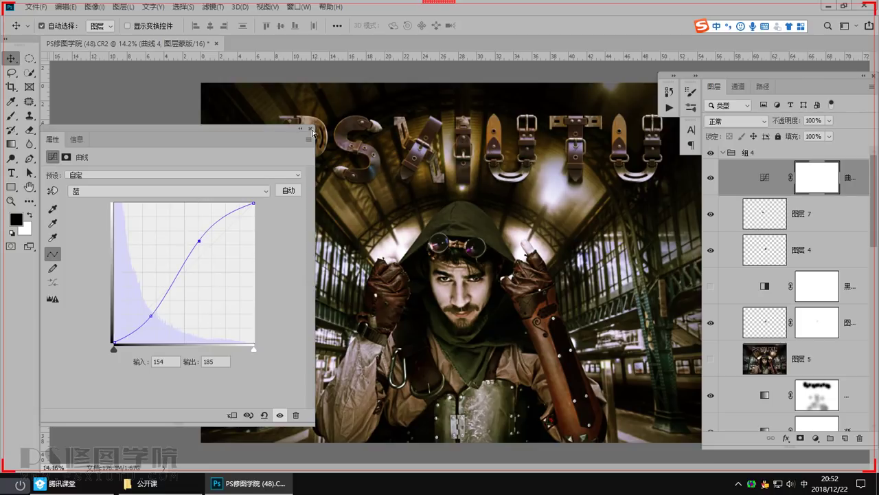